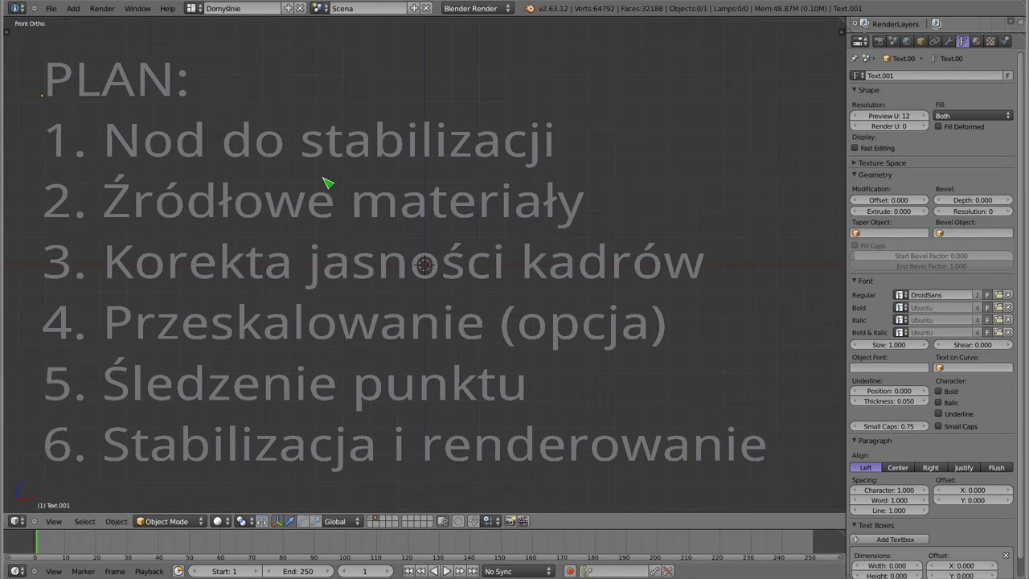
Switch the main view to the Compositing node editor with Use Nodes enabled.
key("shift+F3")
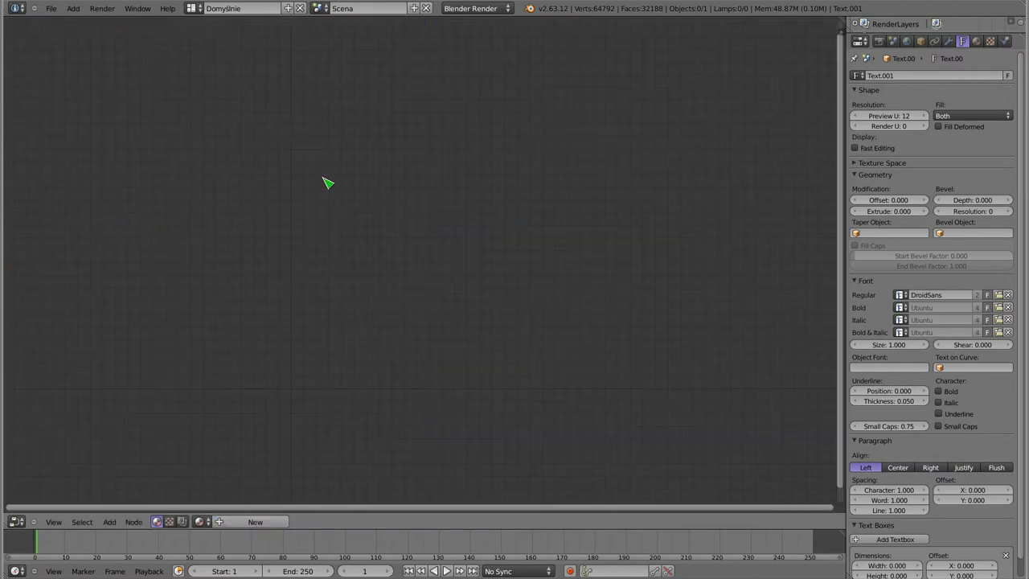
left_click(182, 522)
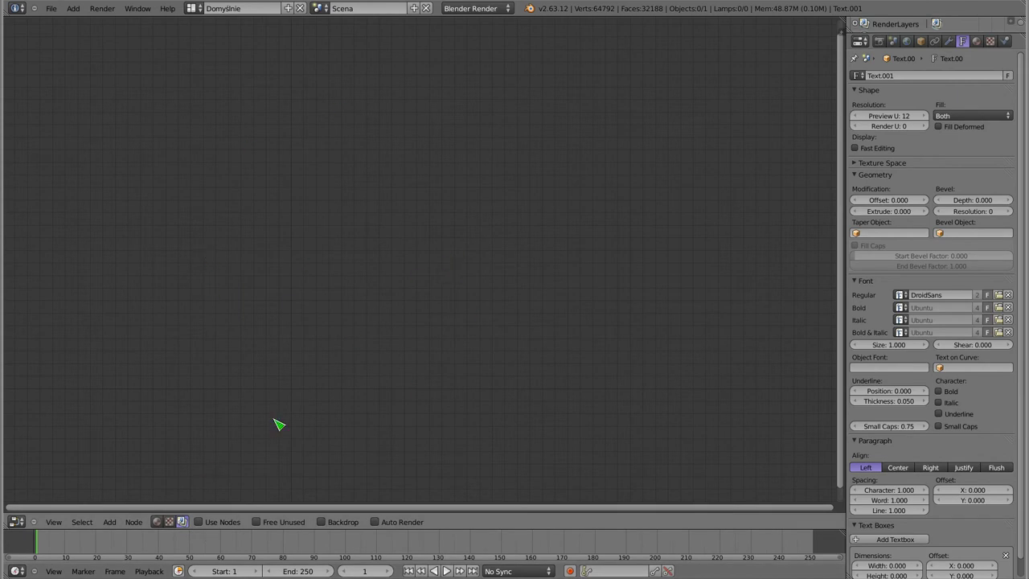
left_click(199, 522)
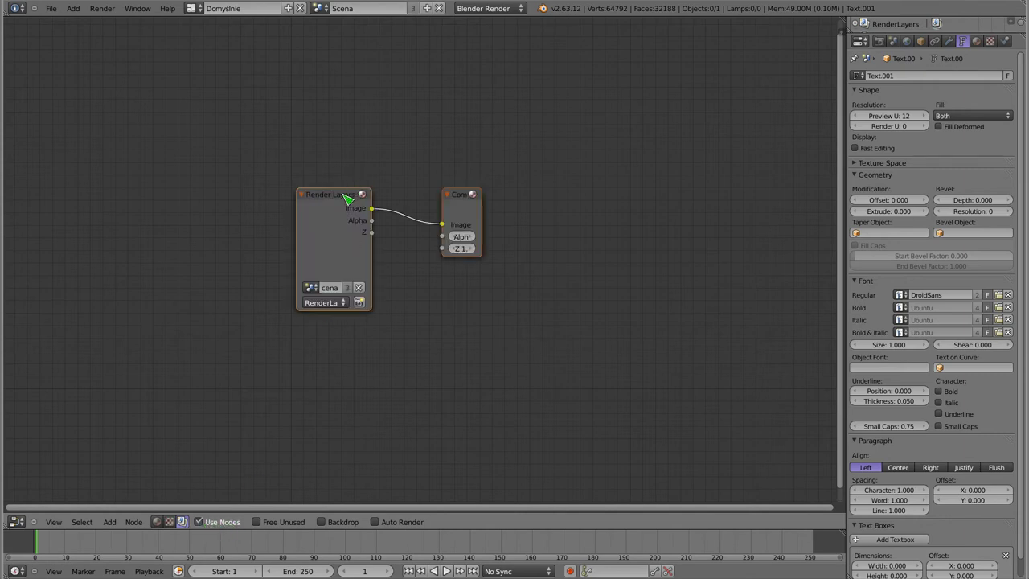
Move Render Layers to the upper left and Composite to the upper right.
left_click_drag(349, 198, 246, 110)
left_click_drag(466, 198, 671, 81)
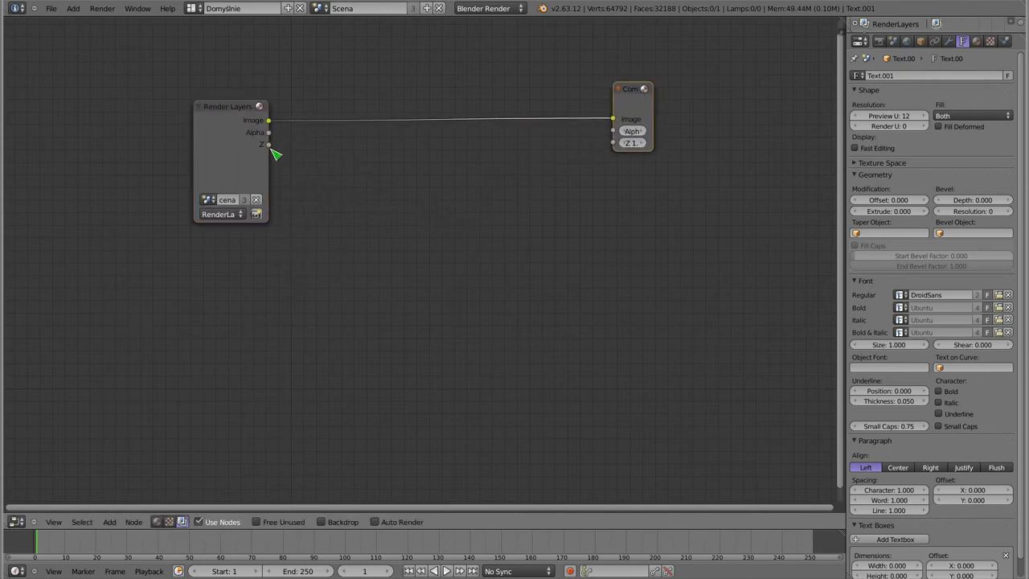
left_click_drag(223, 106, 180, 66)
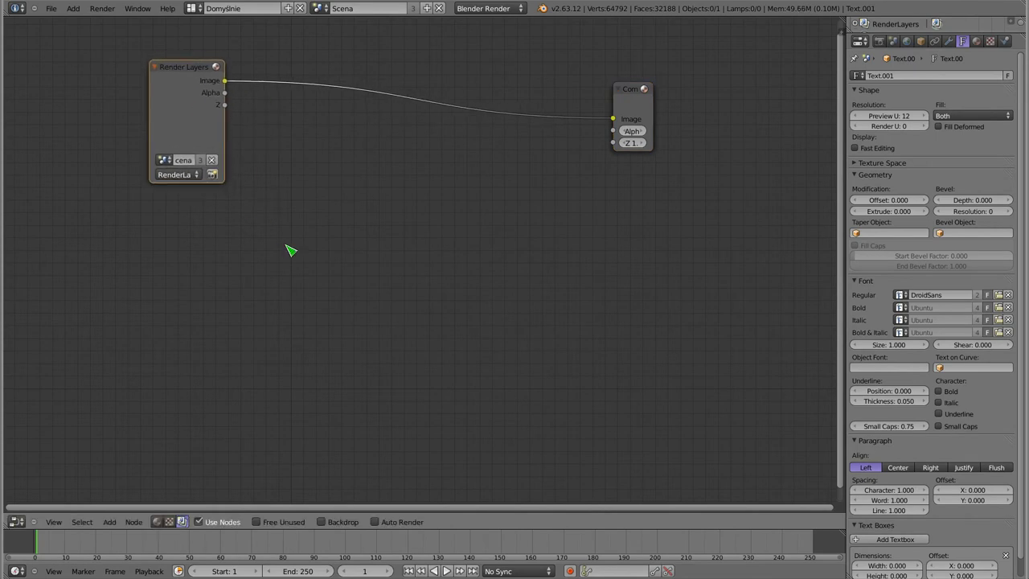
key("shift+a")
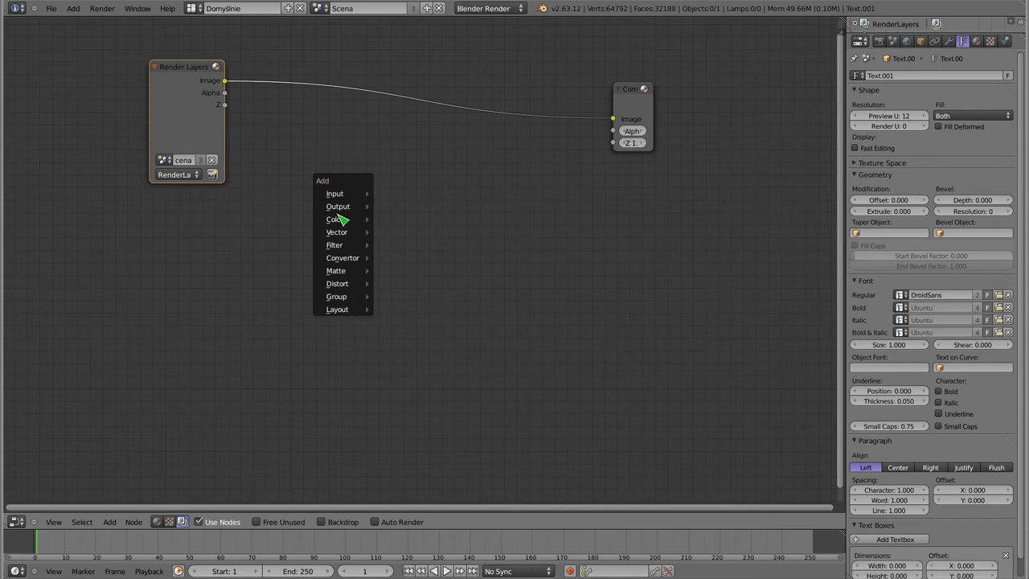
mouse_move(337, 283)
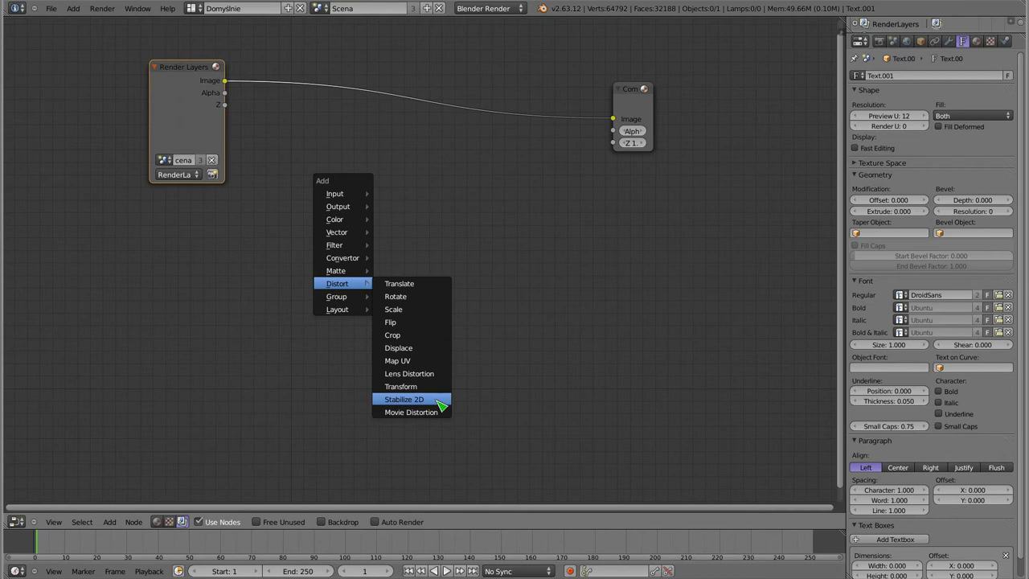
Add a Stabilize 2D distort node and place it between Render Layers and Composite.
left_click(441, 405)
left_click_drag(468, 378, 390, 163)
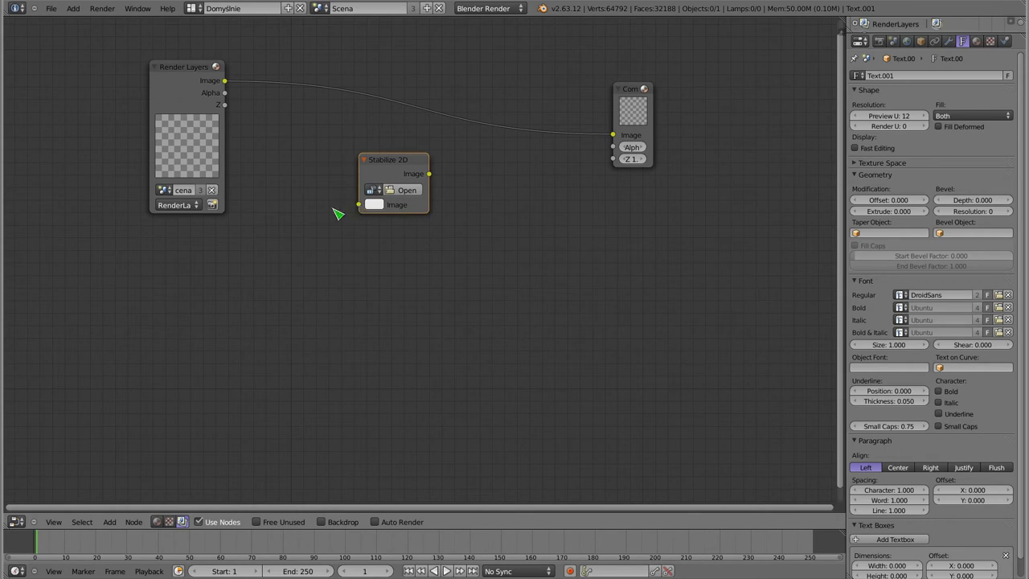
key("shift+a")
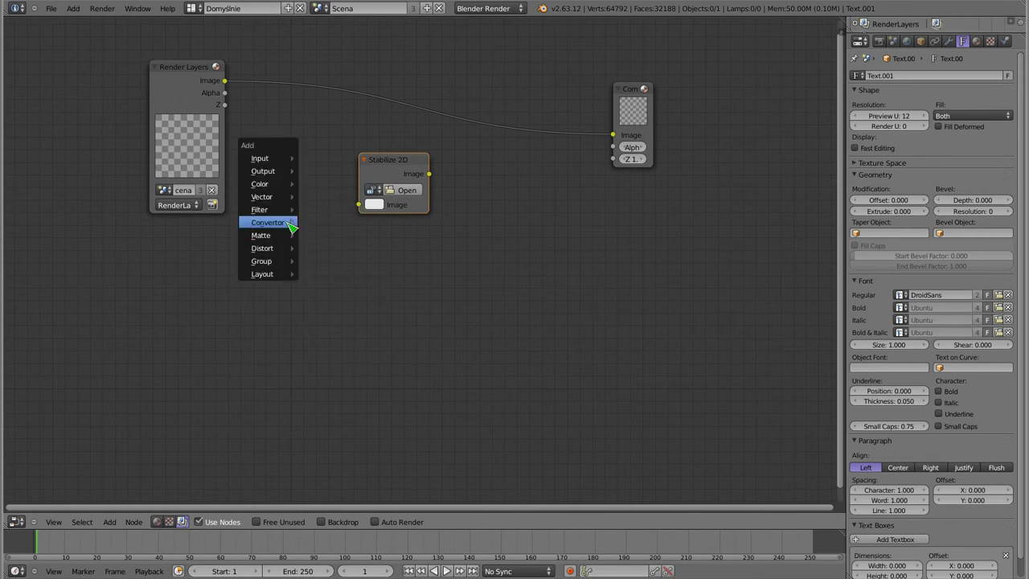
mouse_move(266, 159)
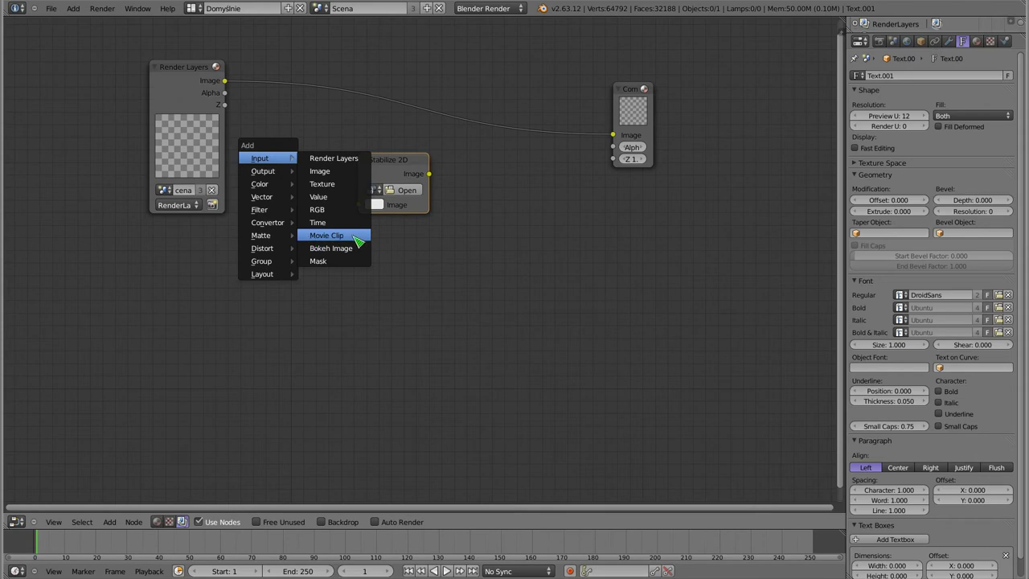
Add an Image input node and a Movie Clip input node below Stabilize 2D.
left_click(342, 171)
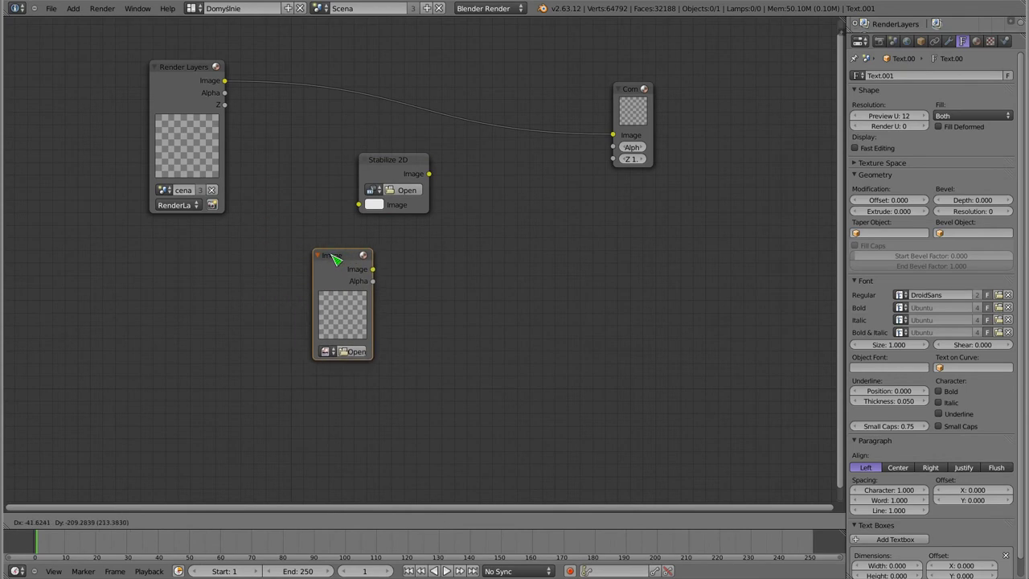
left_click(335, 258)
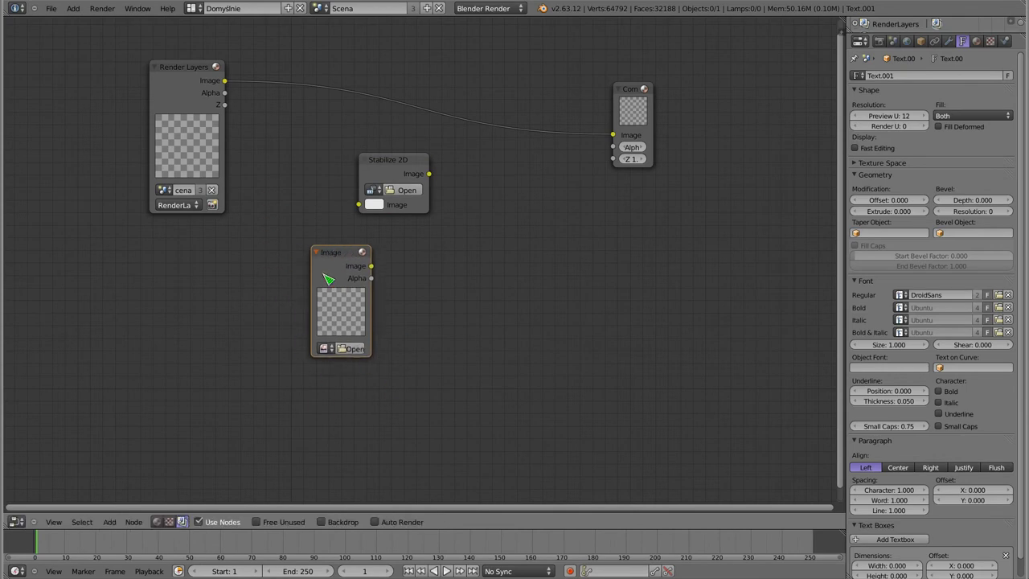
key("shift+a")
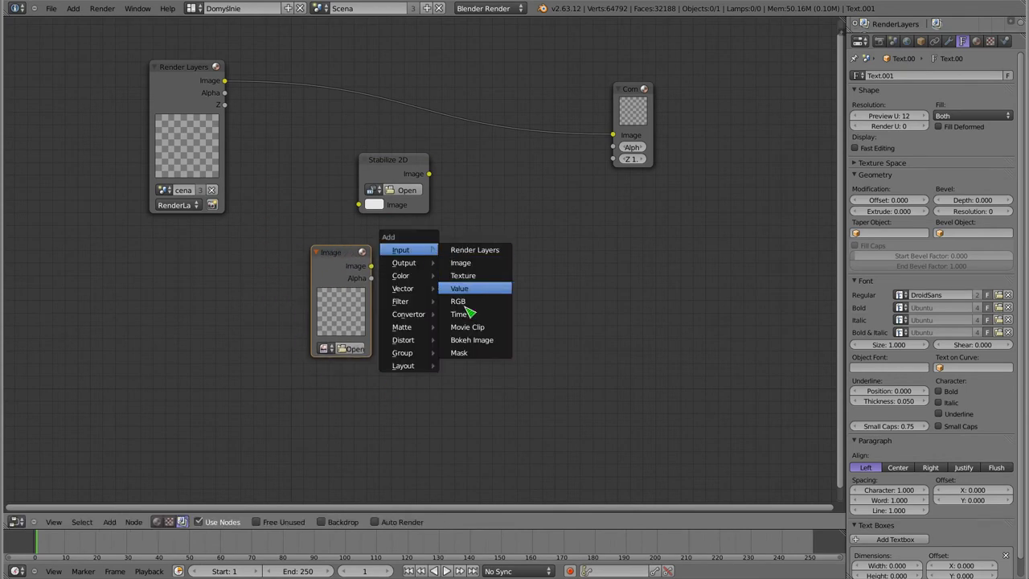
left_click(474, 327)
left_click(426, 256)
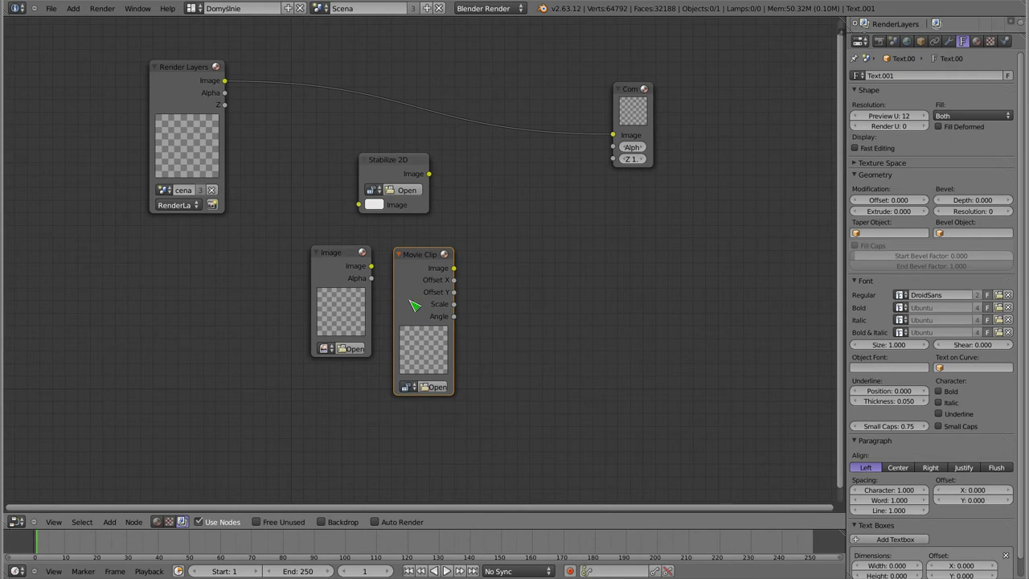
Link Movie Clip through Stabilize 2D to Composite, then cut those links again.
mouse_move(430, 254)
left_mouse_down()
mouse_move(198, 260)
mouse_move(360, 206)
left_mouse_up()
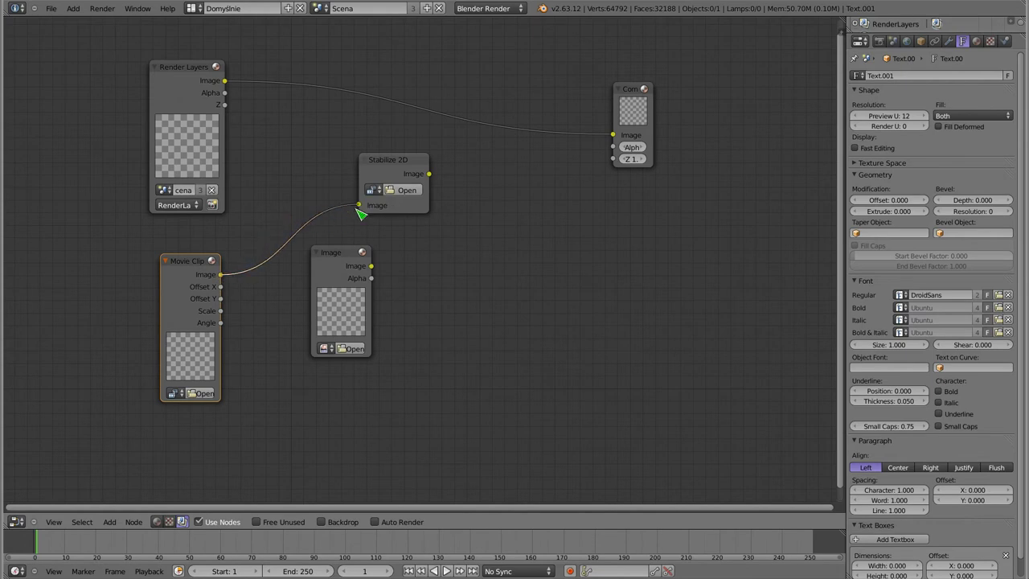
mouse_move(430, 174)
left_mouse_down()
mouse_move(584, 166)
mouse_move(612, 135)
left_mouse_up()
left_click_drag(359, 205, 326, 208)
right_click_drag(478, 180, 481, 183, "ctrl")
Delete the unused Image node and nudge Stabilize 2D down and left.
right_click(346, 258)
key("x")
right_click(395, 164)
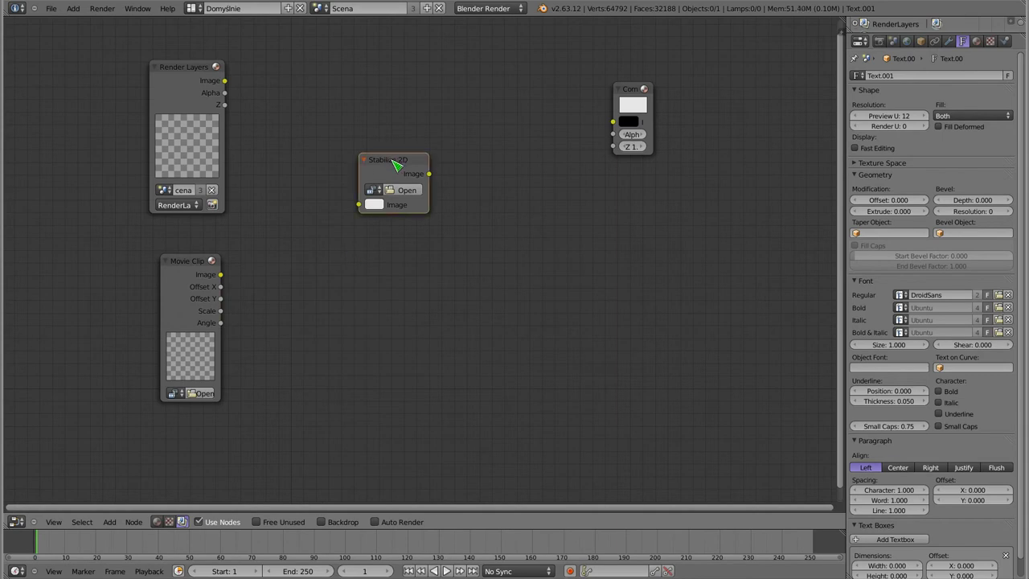
left_click_drag(395, 164, 372, 180)
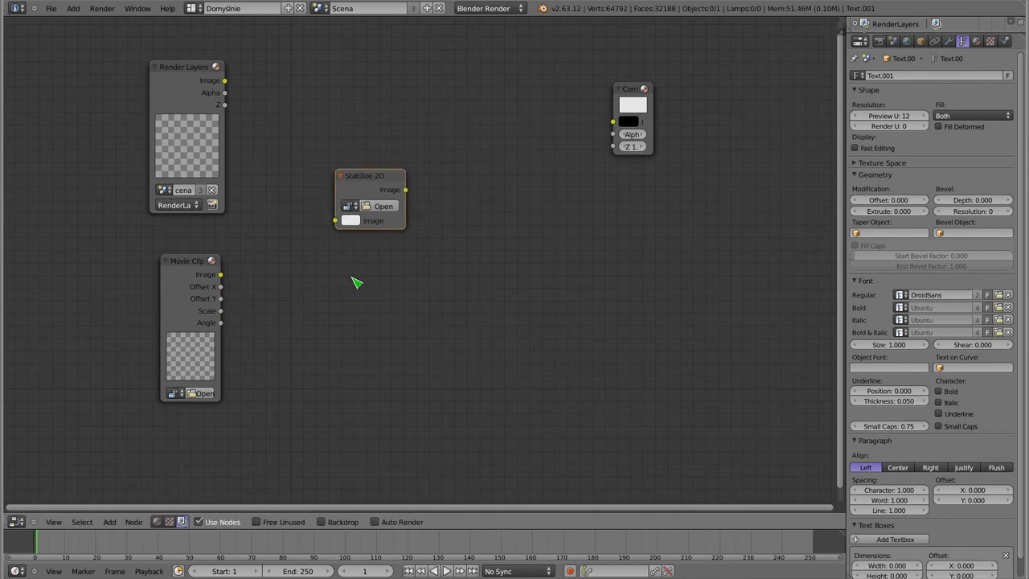
Open a terminal with enlarged text and list the home folder with l.
key("ctrl+alt+t")
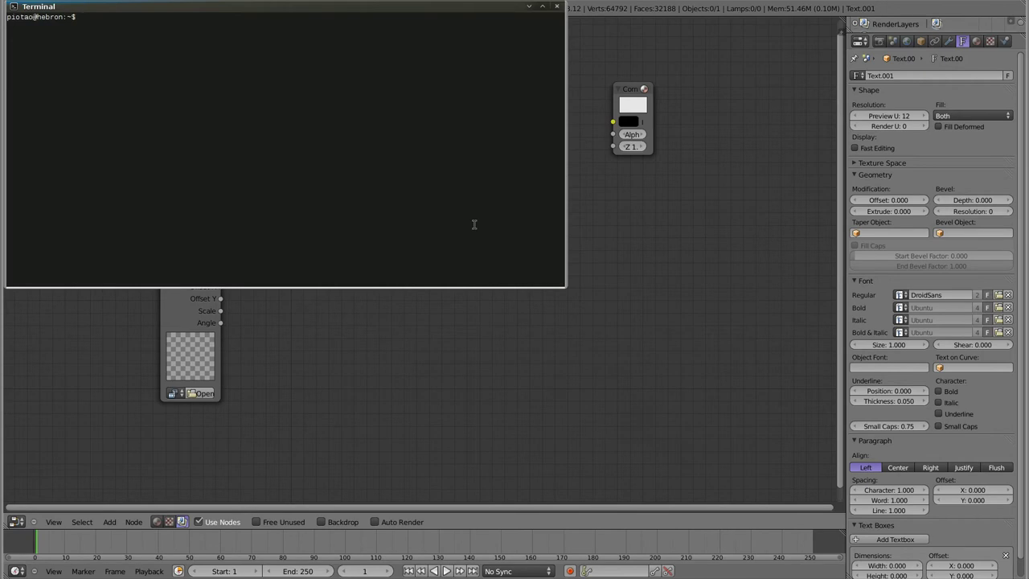
key("ctrl+plus")
key("ctrl+plus")
key("ctrl+plus")
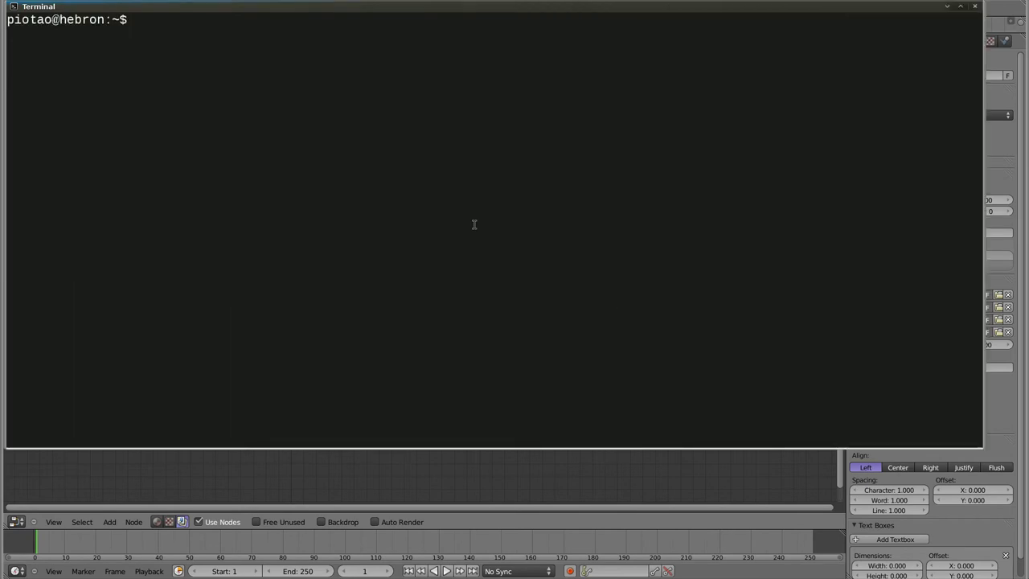
key("ctrl+plus")
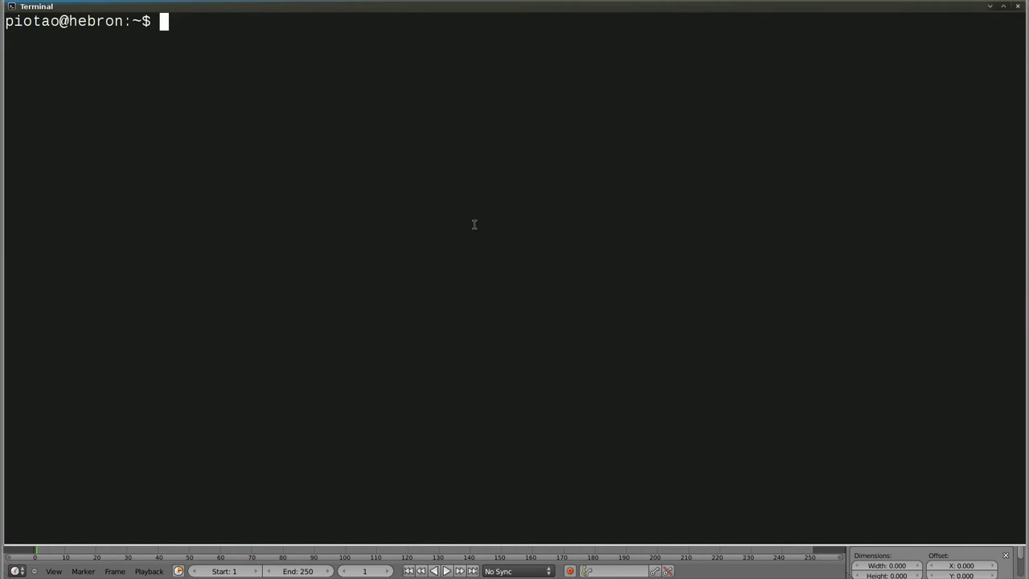
type("l")
key("Return")
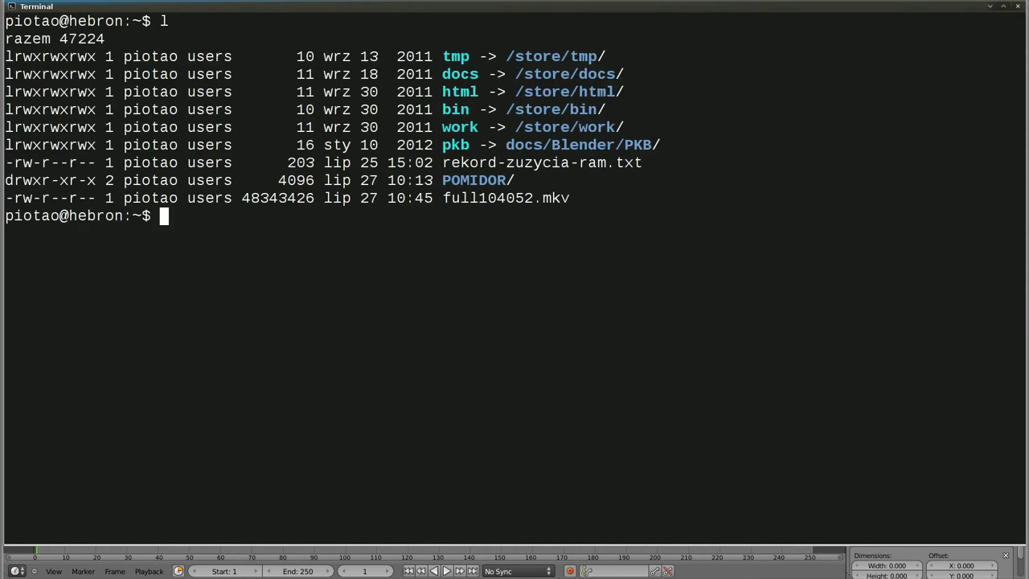
Enter the POMIDOR folder and list its photos with ls.
type("cd PO")
key("Tab")
key("Return")
type("ls")
key("Return")
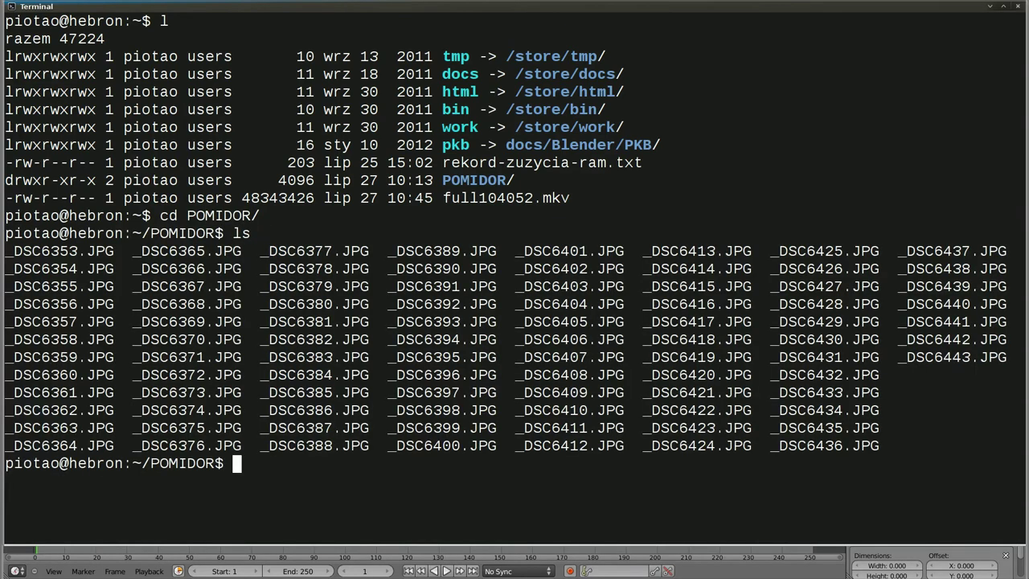
Prepare the command 'xv _DSC6367.JPG' at the prompt.
type("xv")
left_click_drag(132, 286, 241, 286)
middle_click(249, 272)
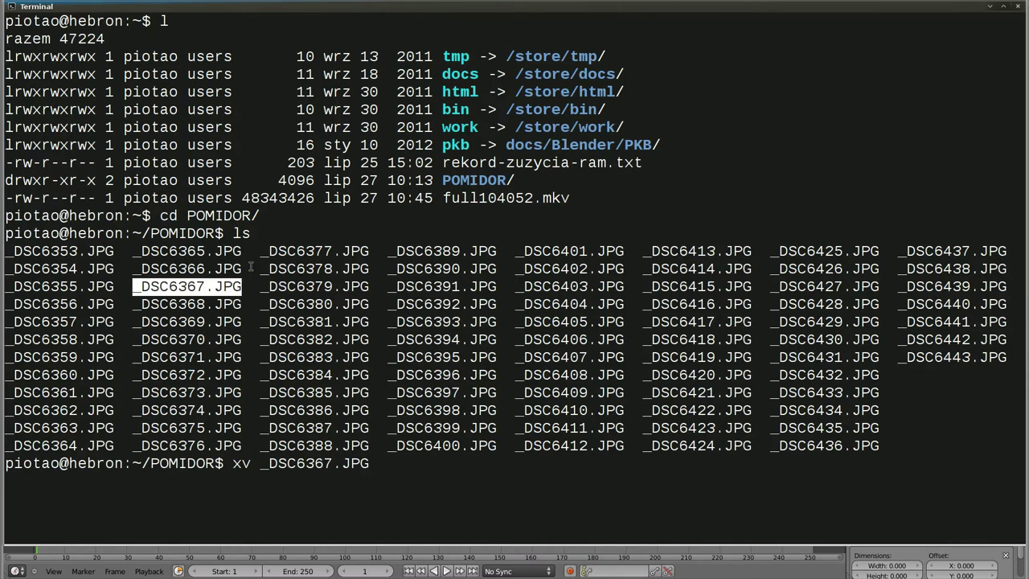
Open _DSC6367.JPG in pqiv and move its window up slightly.
key("Return")
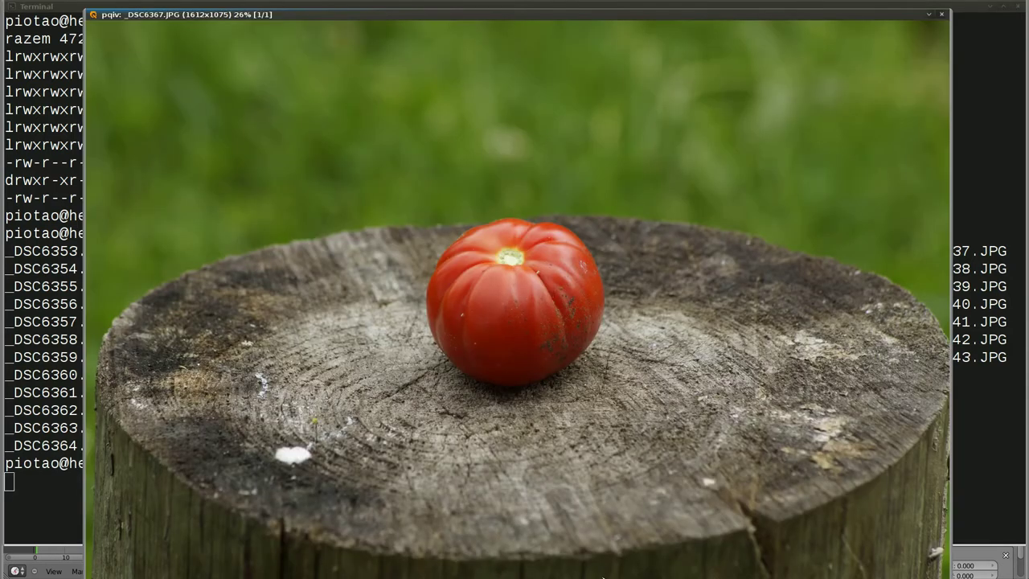
left_click_drag(701, 468, 701, 442, "alt")
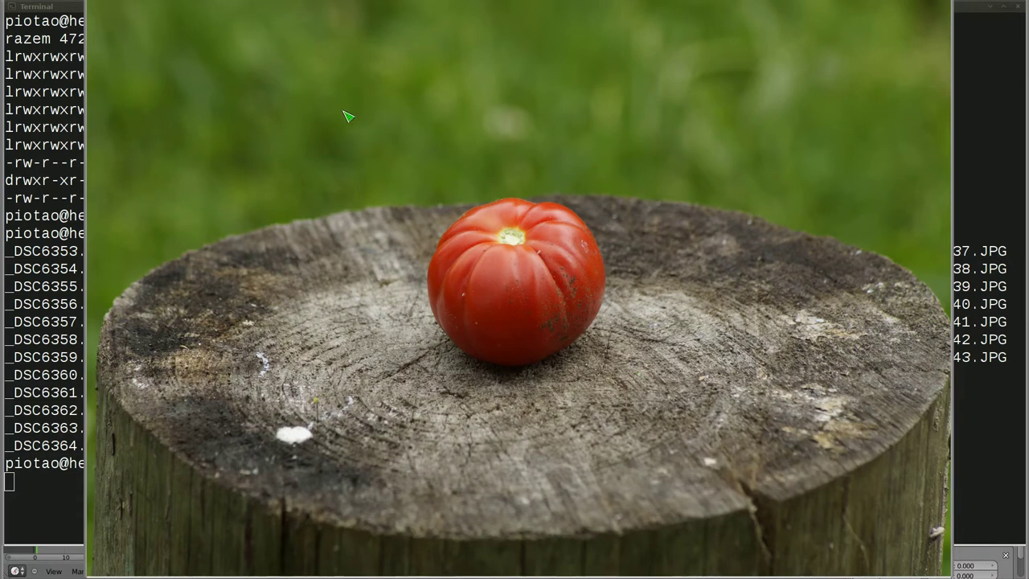
Quit the single photo, open every photo with 'xv *', and step forward through them.
type("qxv *")
key("Return")
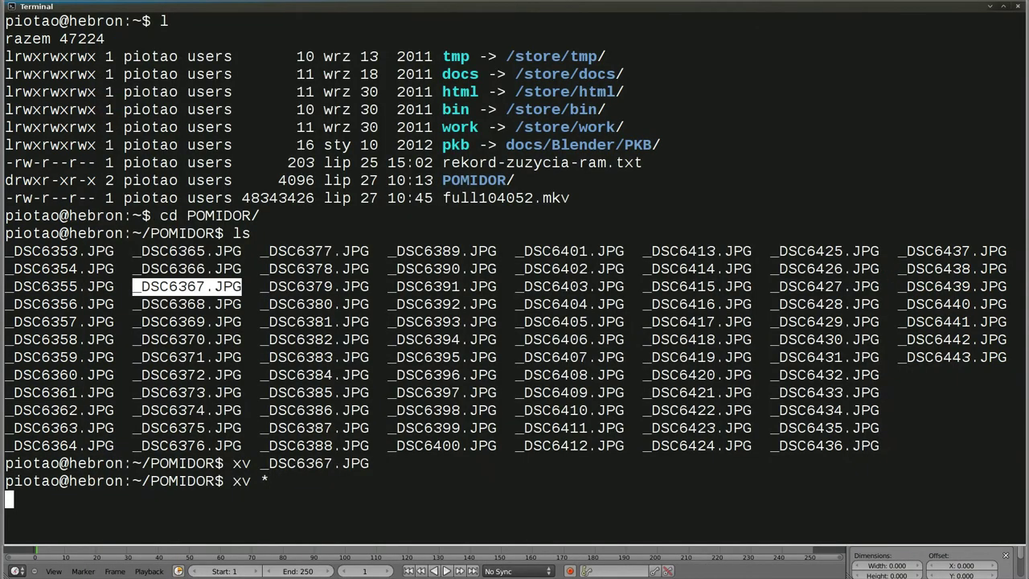
key("space")
key("space")
key("space")
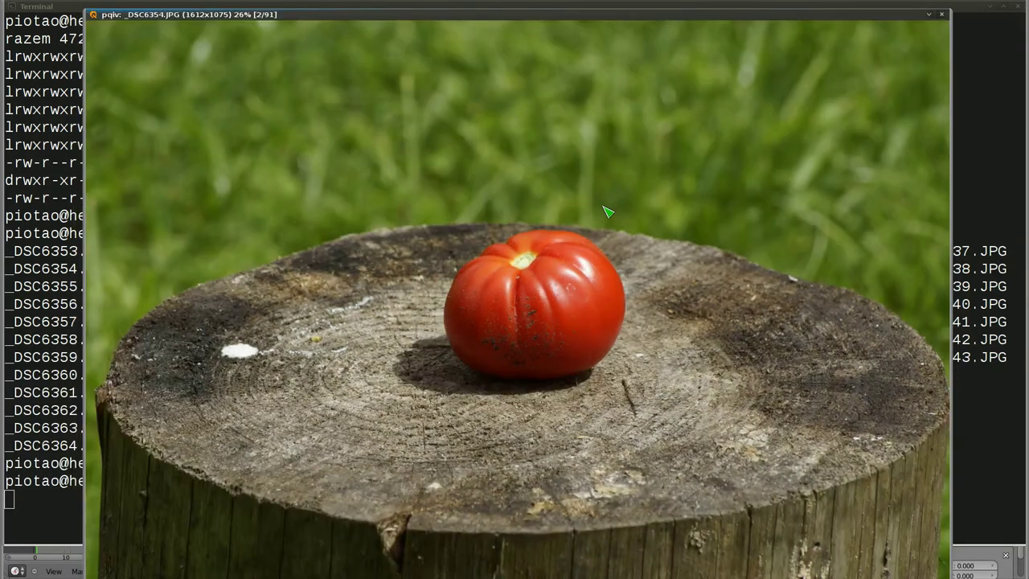
key("space")
key("space")
key("space")
key("space")
key("space")
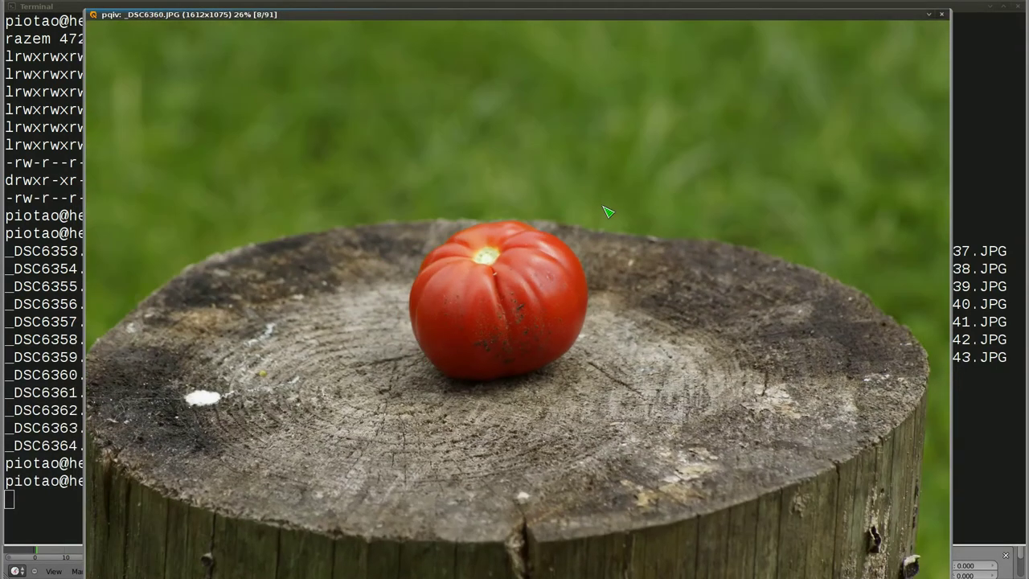
key("space")
key("space")
key("space")
key("space")
key("space")
key("space")
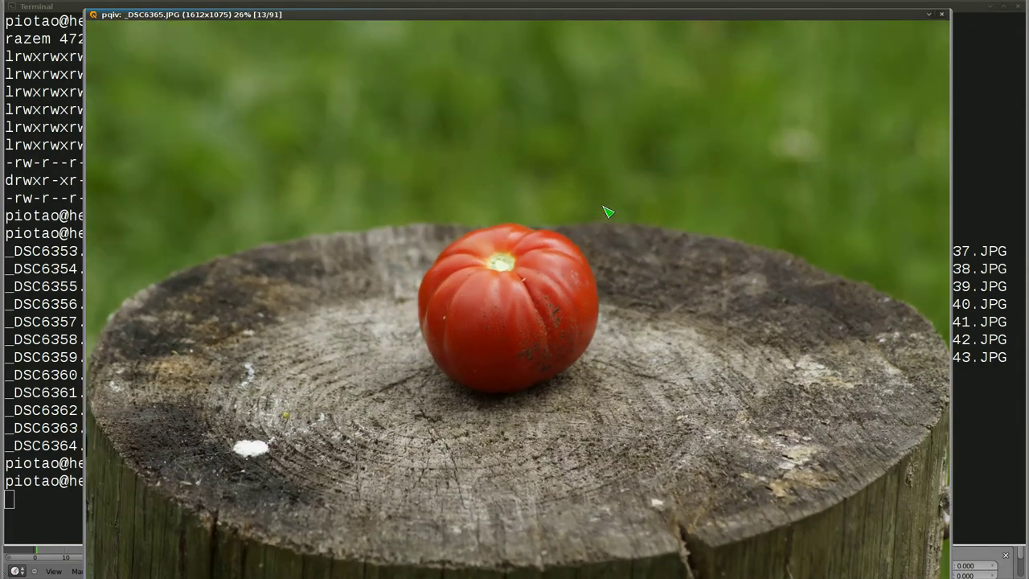
key("space")
key("space")
key("space")
key("space")
key("space")
key("space")
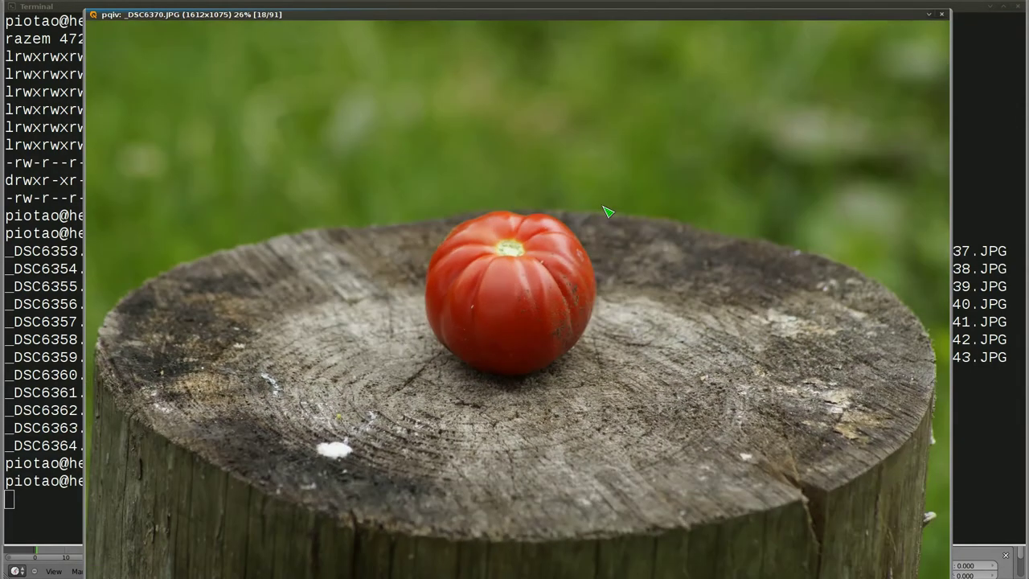
key("space")
key("space")
key("space")
key("space")
key("space")
key("space")
key("space")
key("space")
key("space")
key("space")
key("space")
key("space")
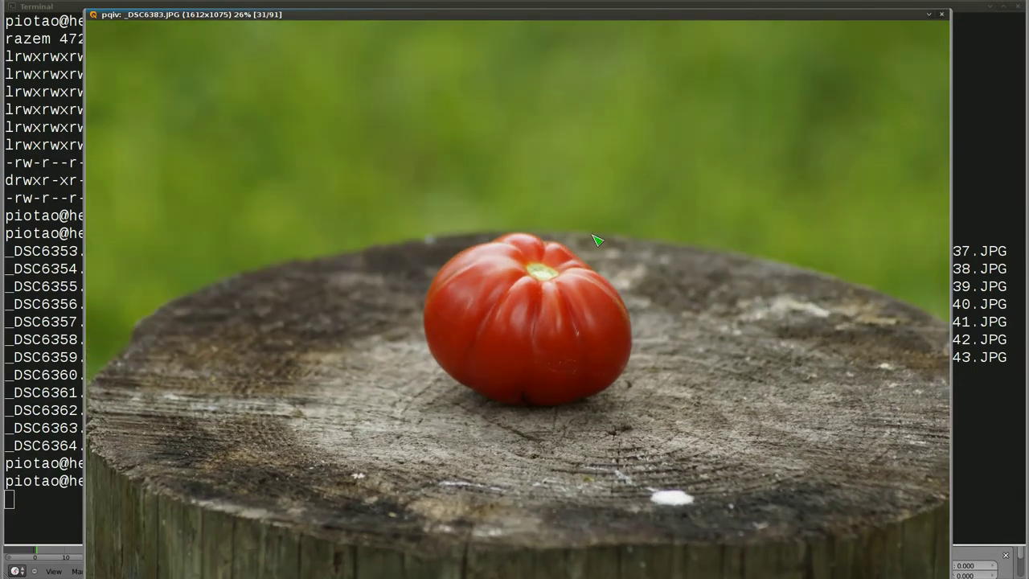
key("space")
key("space")
key("space")
key("space")
key("space")
key("space")
key("space")
key("space")
key("space")
key("space")
key("space")
key("space")
key("space")
key("space")
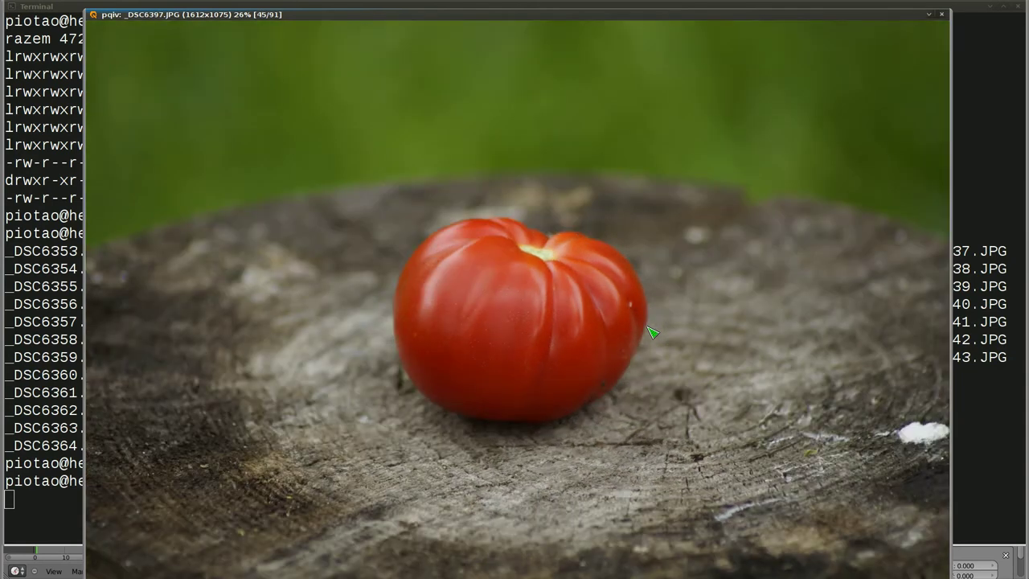
key("space")
key("space")
key("space")
key("space")
key("space")
key("space")
key("space")
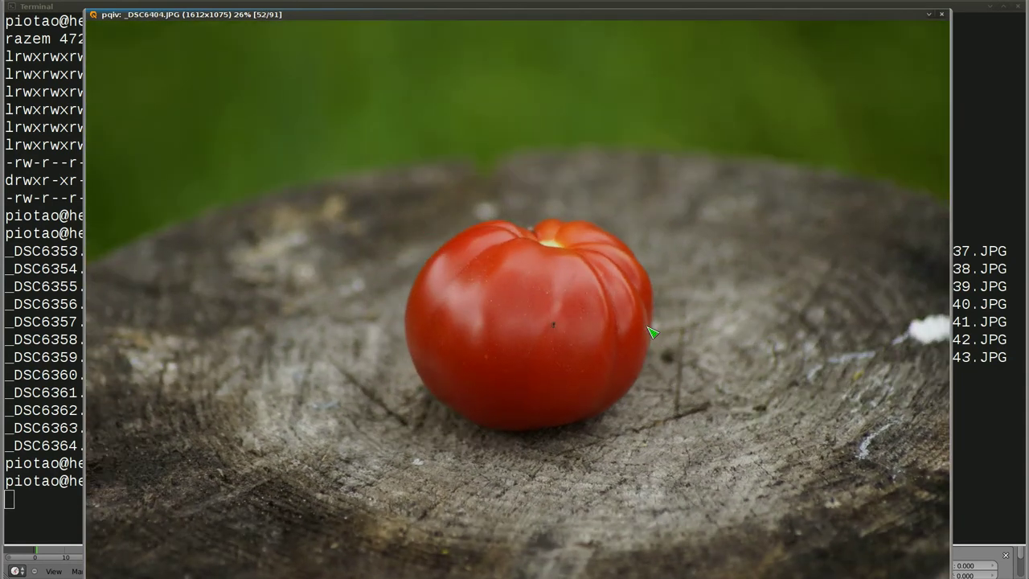
key("space")
key("space")
key("space")
key("space")
key("space")
key("space")
key("space")
Skip ahead through the rest of the sequence, wrapping past the end, then quit pqiv.
key("space")
key("space")
key("space")
key("space")
key("space")
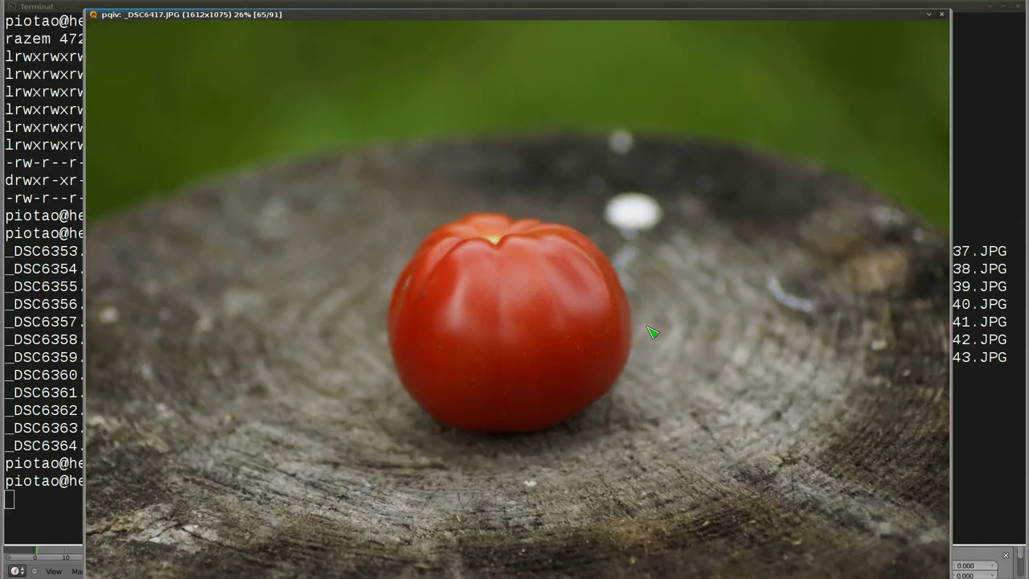
key("space")
key("space")
key("space")
key("space")
key("space")
key("space")
key("space")
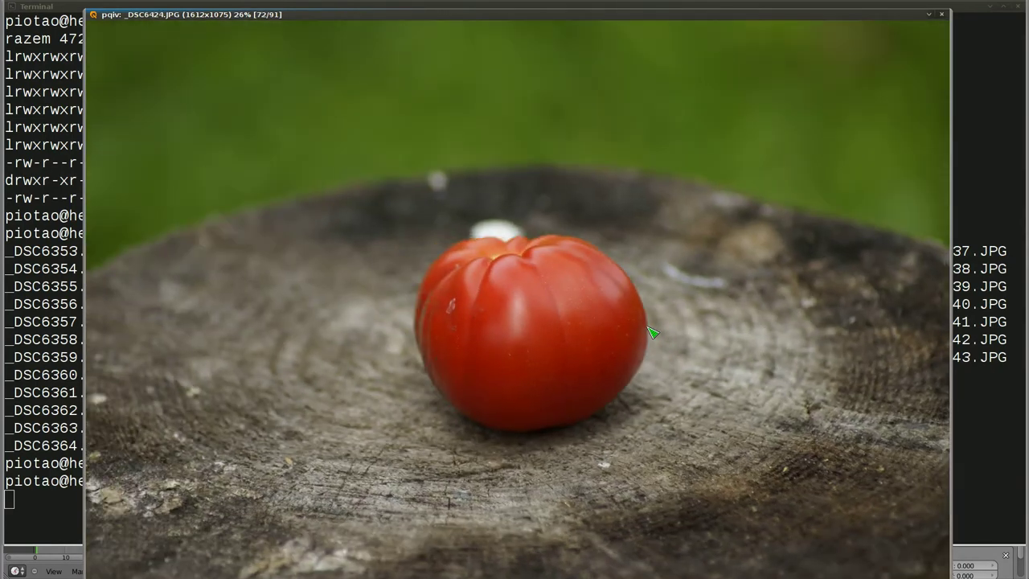
key("space")
key("space")
key("space")
key("space")
key("space")
key("space")
key("space")
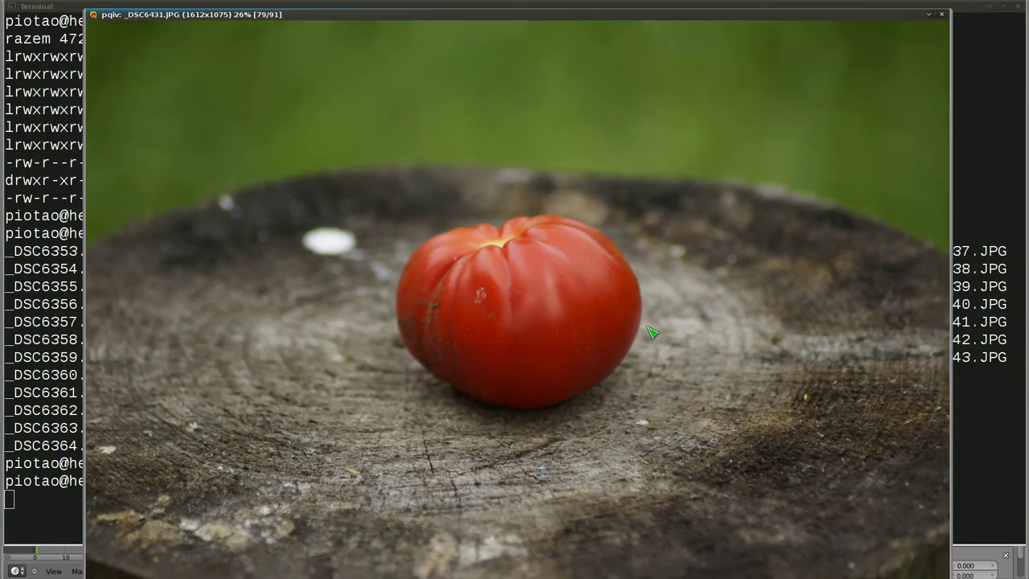
key("space")
key("space")
key("space")
key("space")
key("space")
key("space")
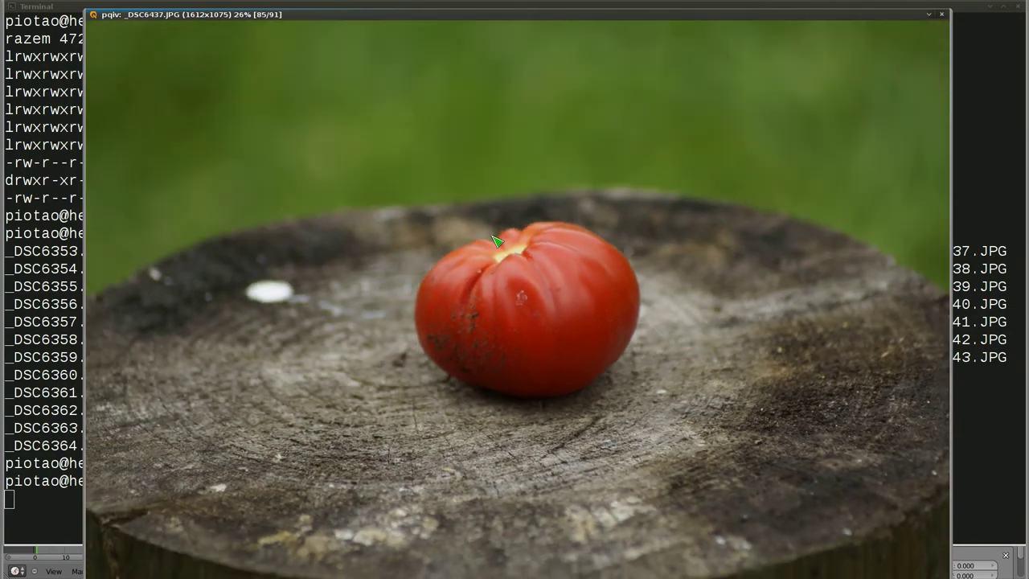
key("space")
key("space")
key("space")
key("space")
key("space")
key("space")
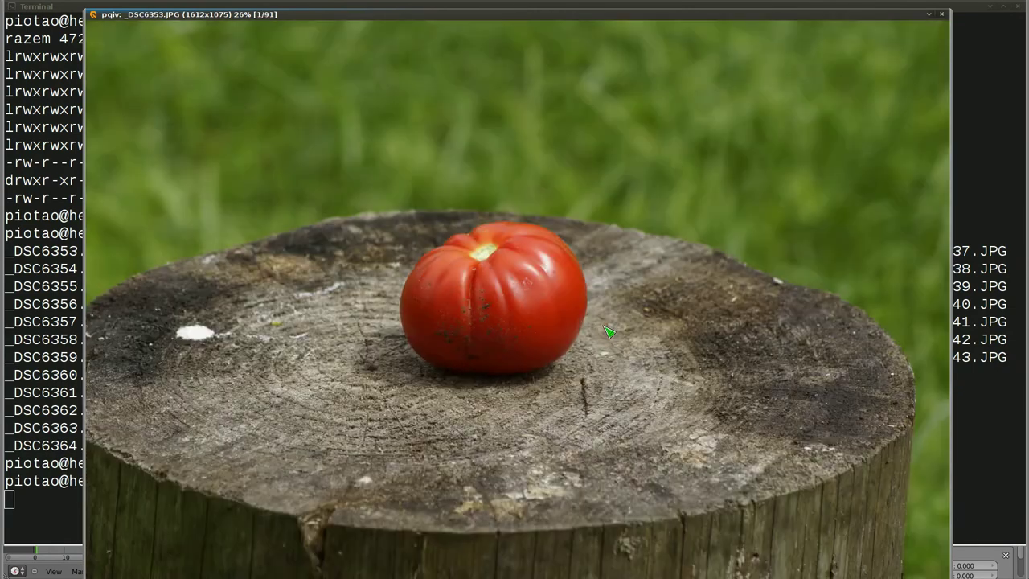
key("space")
key("space")
key("space")
key("space")
key("space")
key("space")
key("space")
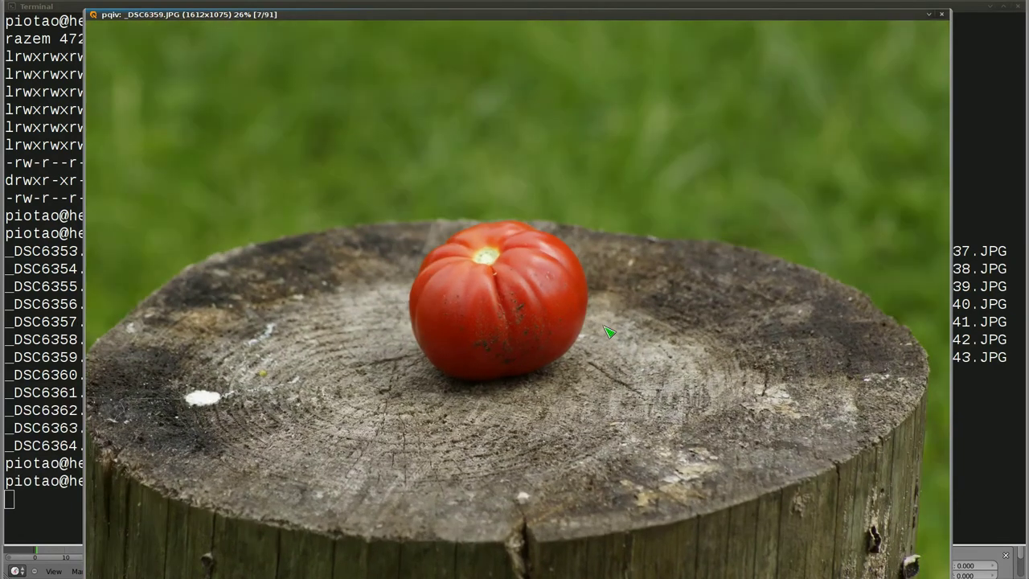
key("space")
key("space")
key("space")
key("space")
key("space")
key("space")
key("space")
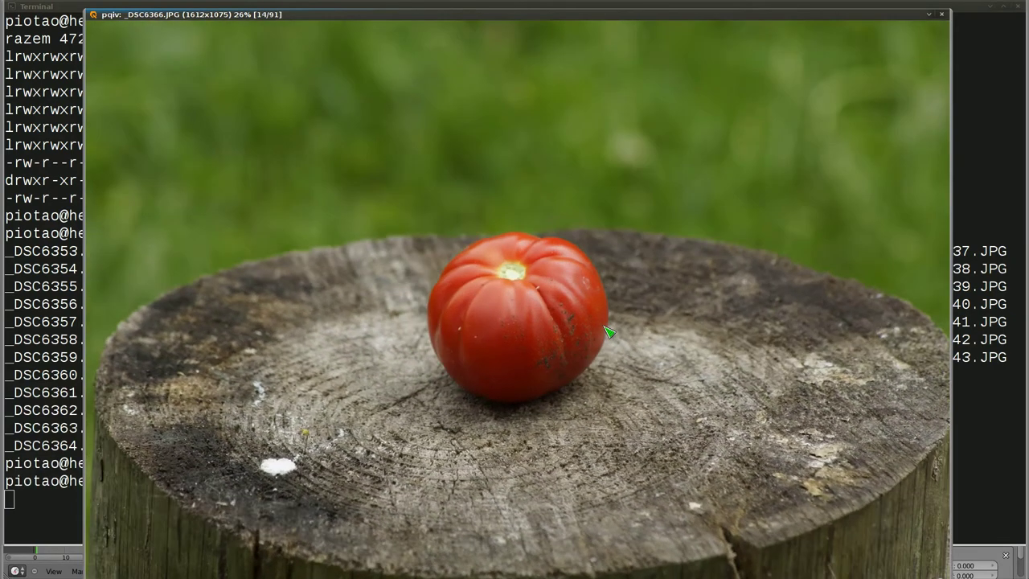
key("space")
key("space")
key("q")
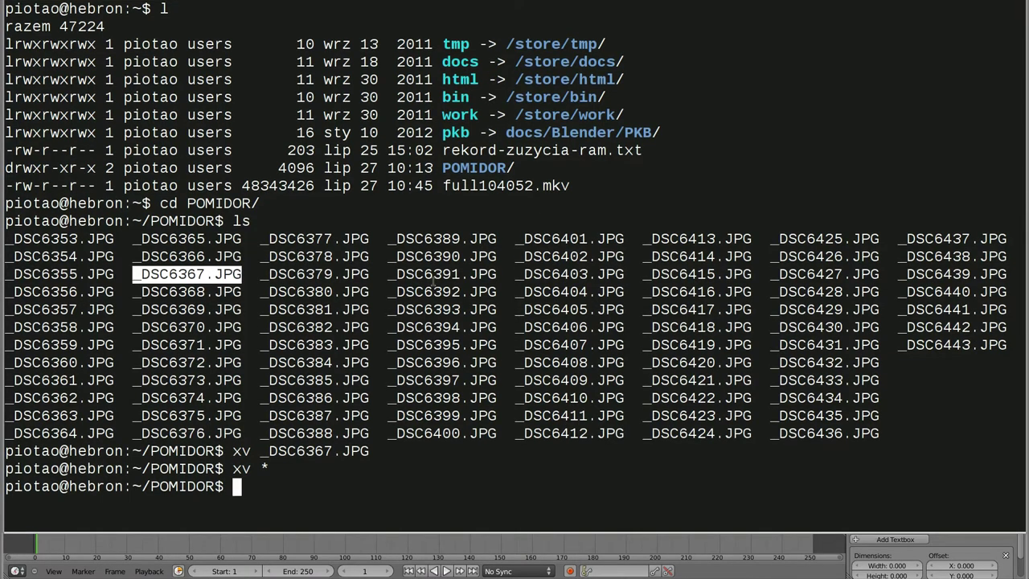
Run identify on _DSC6367.JPG to see its size and resolution.
type("indent")
key("BackSpace")
key("BackSpace")
key("BackSpace")
type("enti")
key("BackSpace")
key("BackSpace")
key("BackSpace")
key("BackSpace")
key("BackSpace")
key("BackSpace")
type("dentify")
middle_click(454, 477)
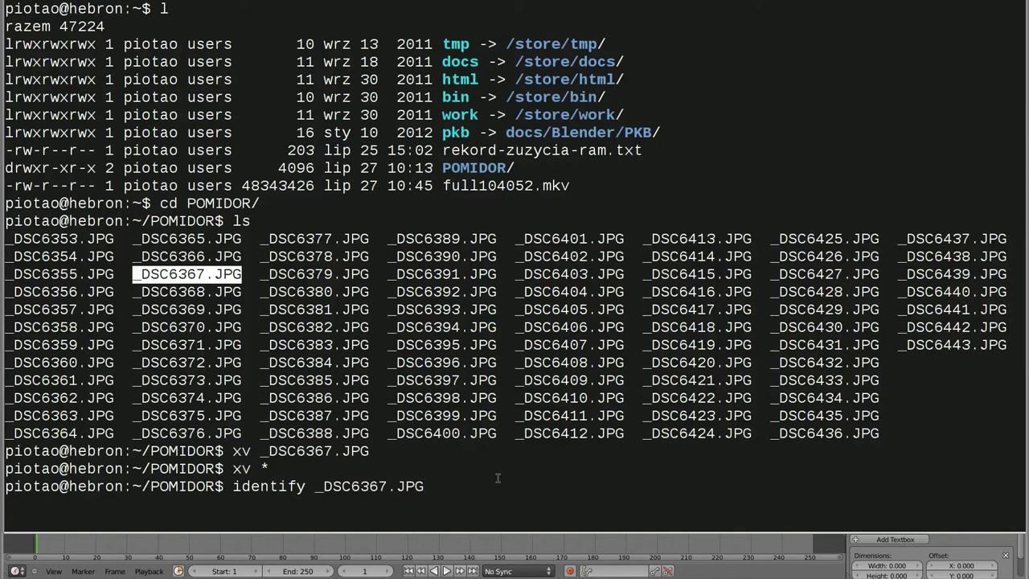
key("Return")
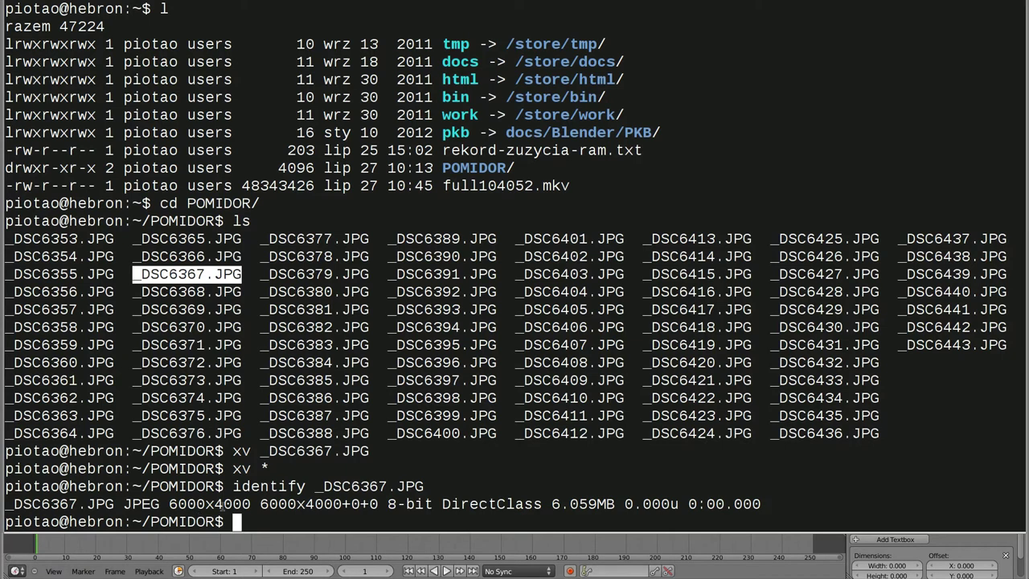
Highlight the 6.059MB file size and the 6000x4000 resolution in the output.
left_click_drag(550, 504, 615, 504)
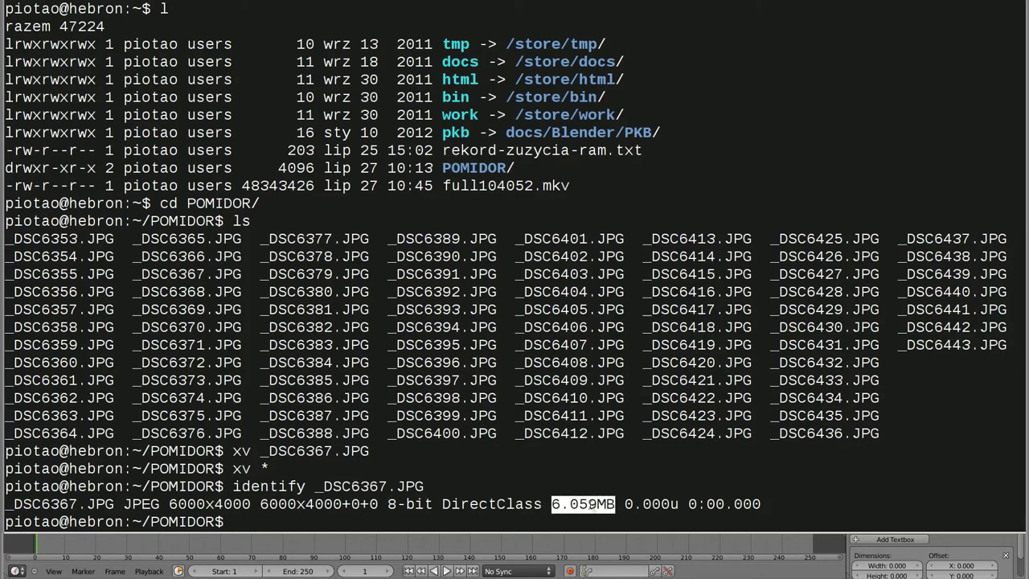
left_click(591, 504)
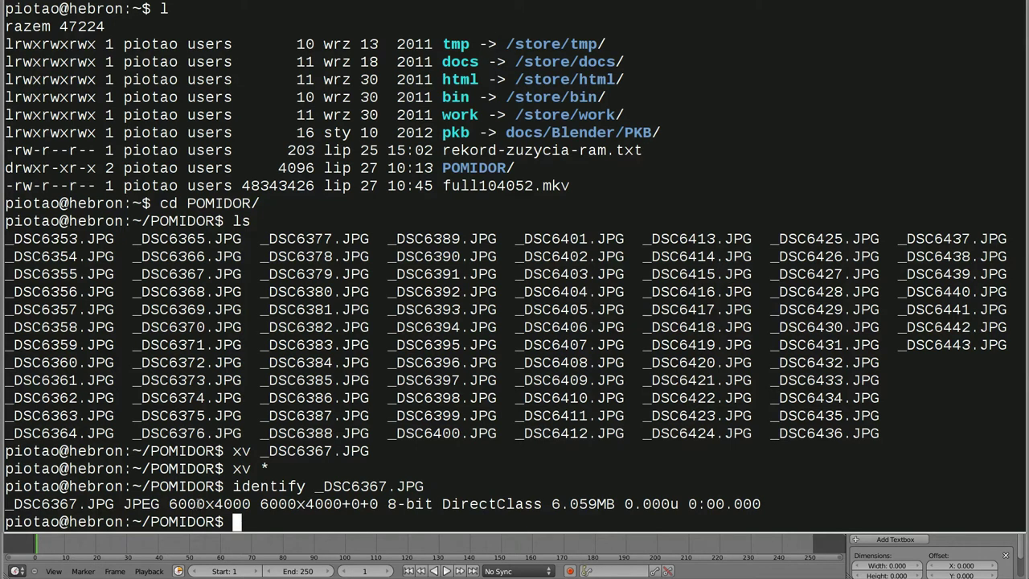
double_click(170, 504)
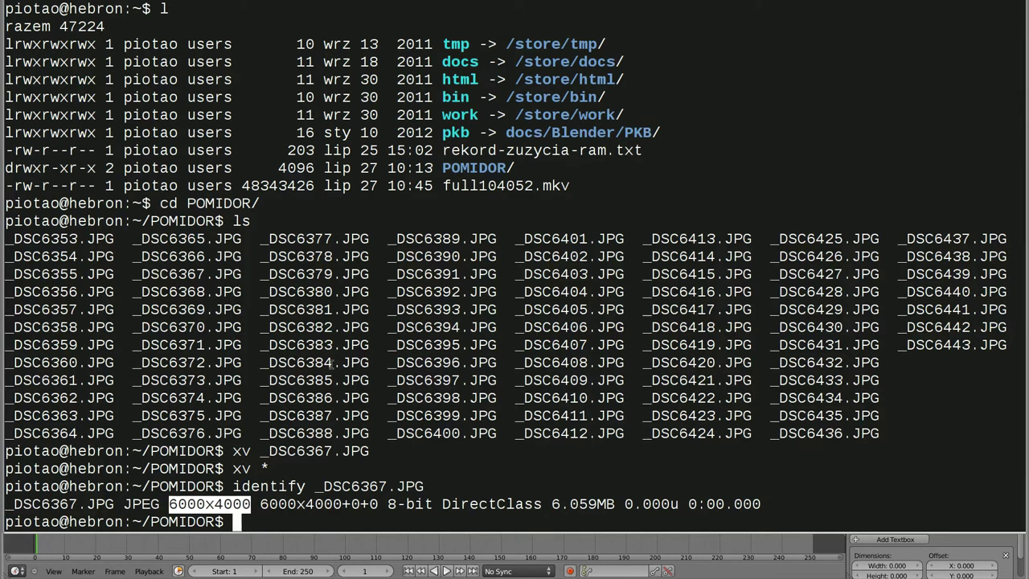
Resize _DSC6353.JPG to 1200x800 as proba.jpg using convert -resize.
type("convert ")
type("-resize 1200x800 ")
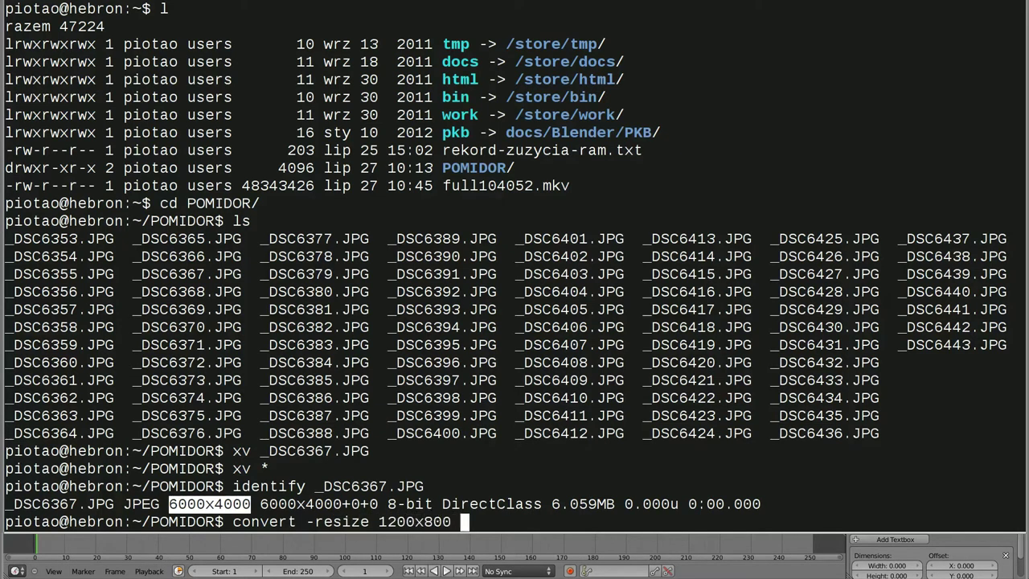
type("6000x4000")
key("BackSpace")
key("BackSpace")
key("BackSpace")
key("BackSpace")
key("BackSpace")
key("BackSpace")
key("BackSpace")
key("BackSpace")
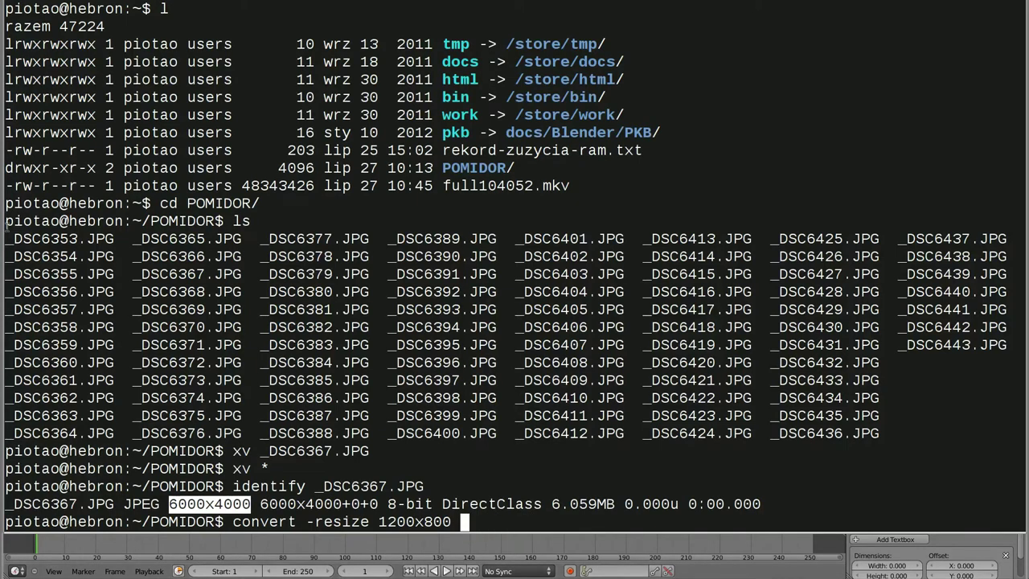
left_click_drag(7, 238, 114, 239)
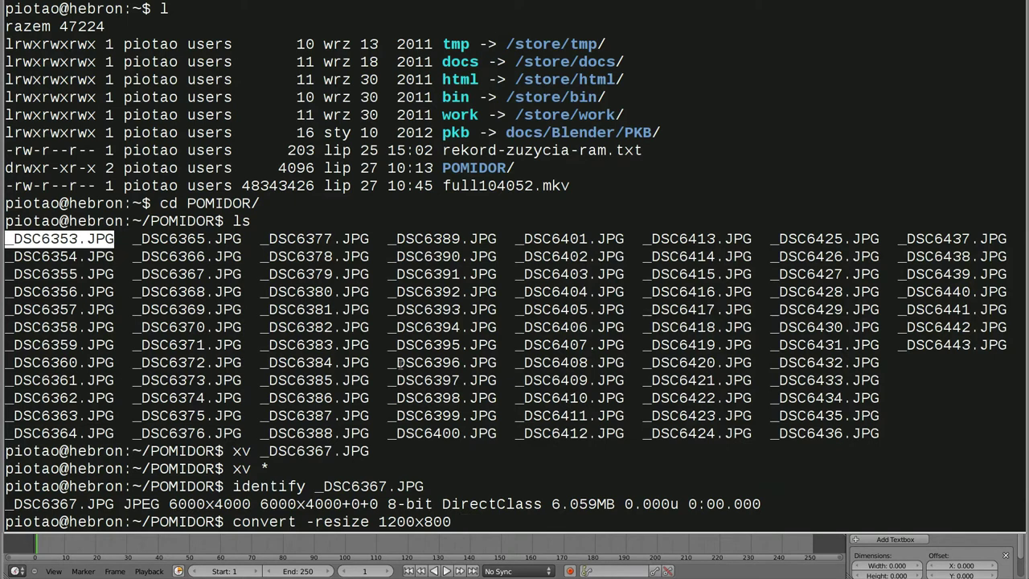
middle_click(542, 401)
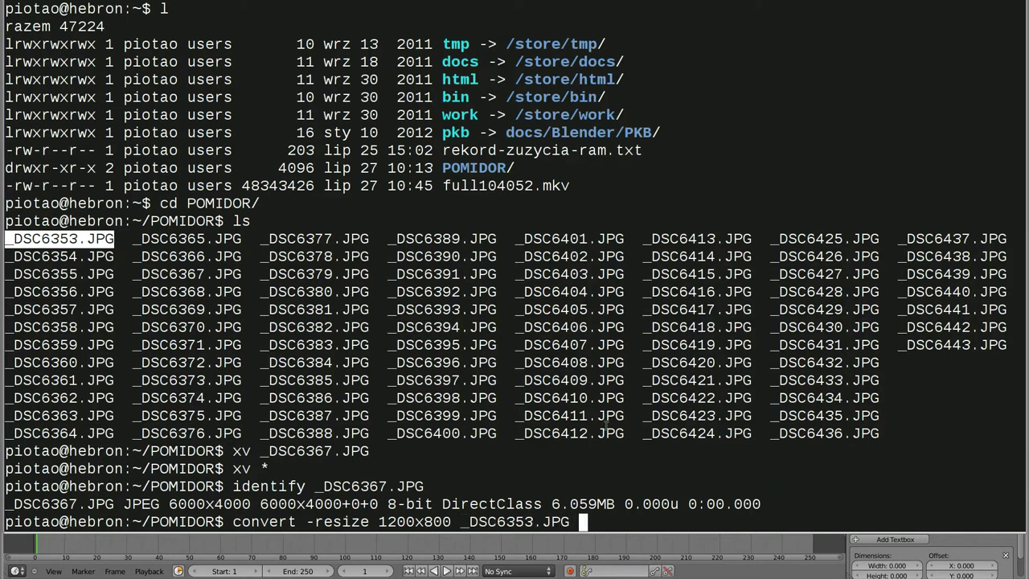
middle_click(603, 425)
key("BackSpace")
key("BackSpace")
key("BackSpace")
key("BackSpace")
key("BackSpace")
key("BackSpace")
type("proba.jpg")
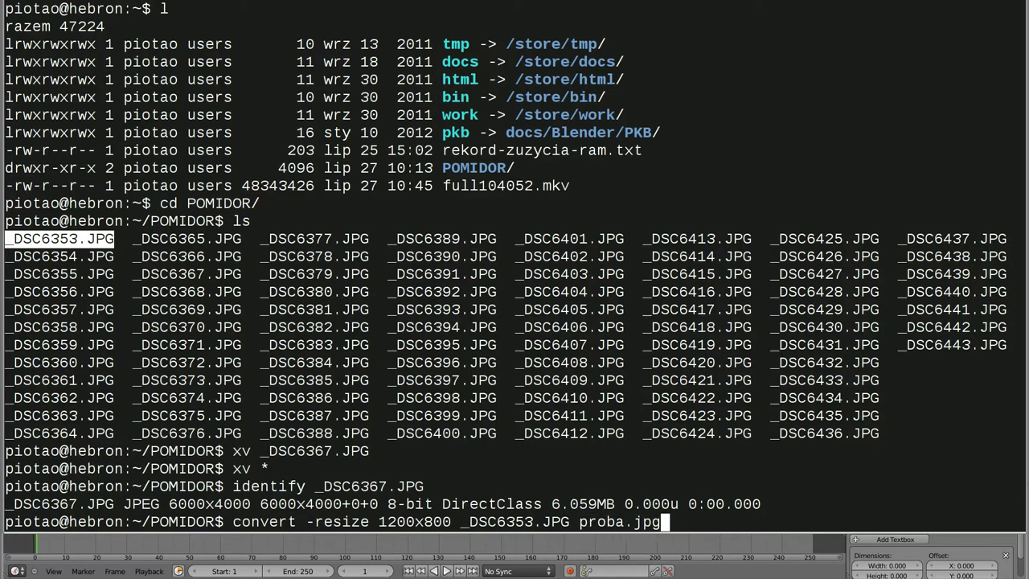
key("Return")
Check proba.jpg with ls and identify, then show a time-sorted ls -ltr listing.
type("ls")
key("Return")
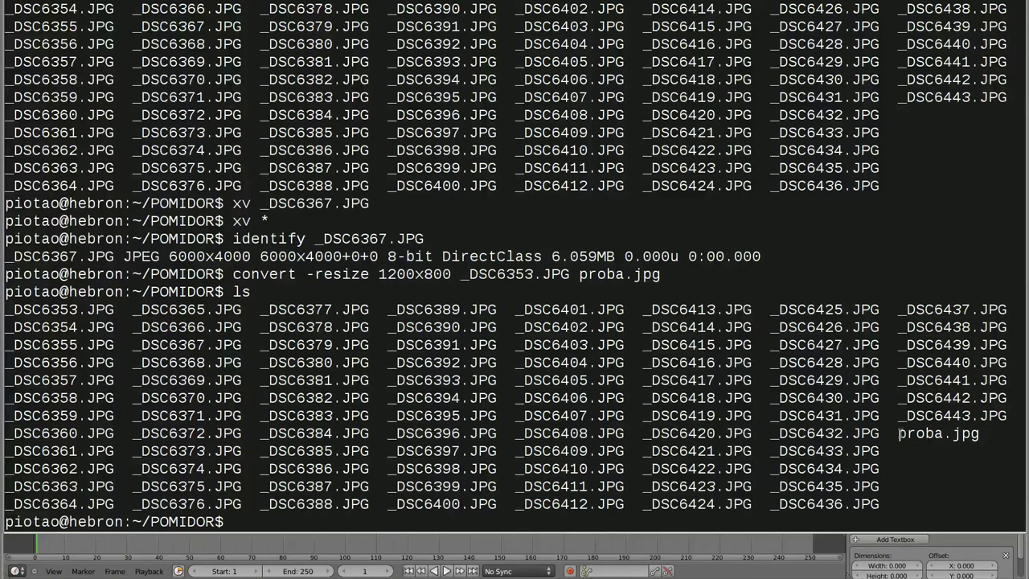
type("identify")
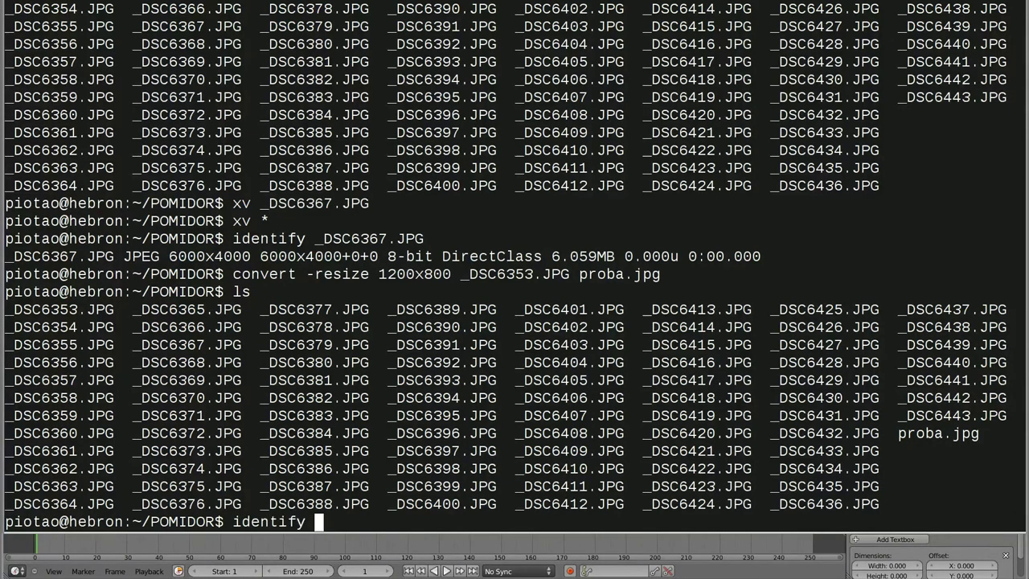
left_click_drag(898, 434, 979, 433)
middle_click(804, 368)
key("Return")
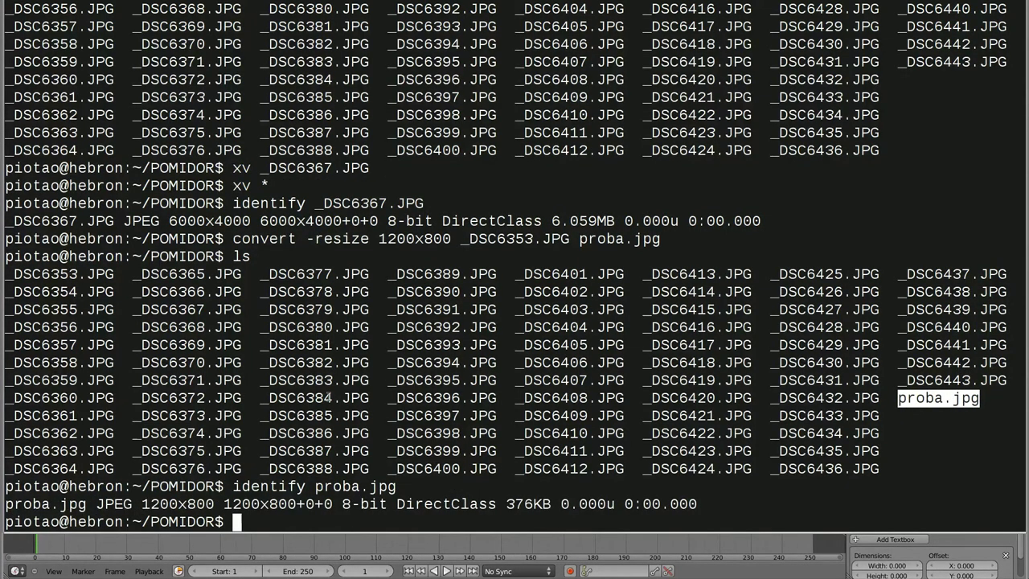
type("ls -ltr")
key("Return")
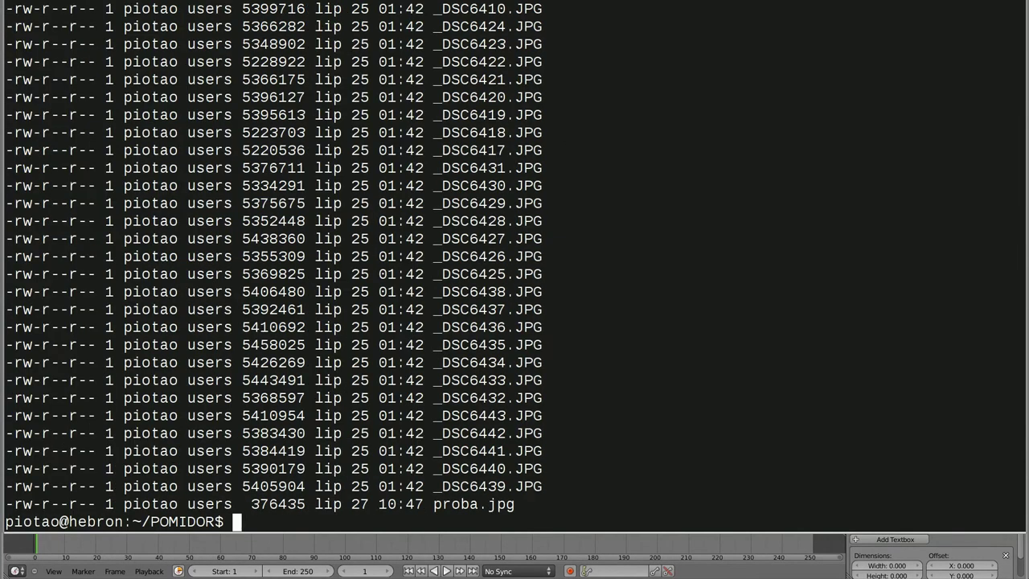
Compare the originals' ~5.4MB file sizes with proba.jpg's 376435 bytes in the listing.
mouse_move(240, 133)
left_mouse_down()
mouse_move(628, 422)
mouse_move(627, 467)
left_mouse_up()
left_click(627, 466)
left_click_drag(242, 486, 306, 487)
left_click_drag(242, 469, 307, 469)
left_click_drag(242, 451, 306, 451)
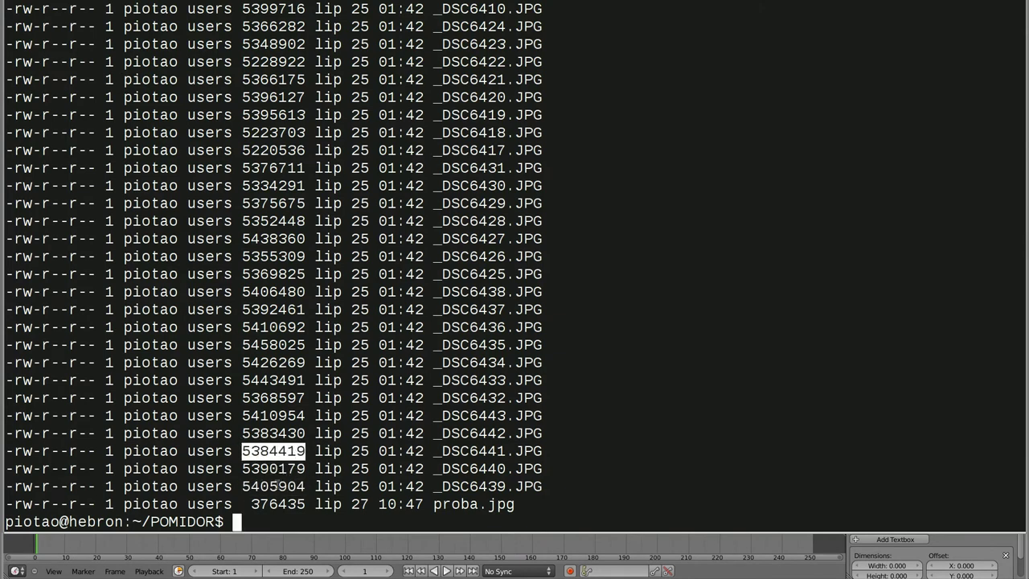
left_click_drag(251, 504, 306, 504)
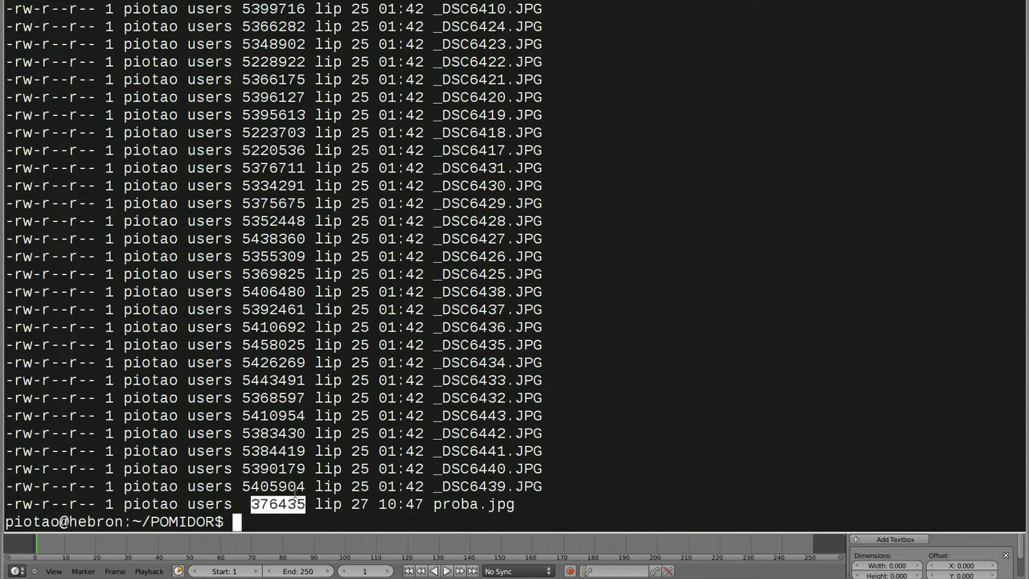
scroll(480, 321, "up", 5)
scroll(480, 321, "up", 5)
scroll(480, 321, "up", 6)
scroll(480, 322, "up", 5)
scroll(480, 322, "down", 6)
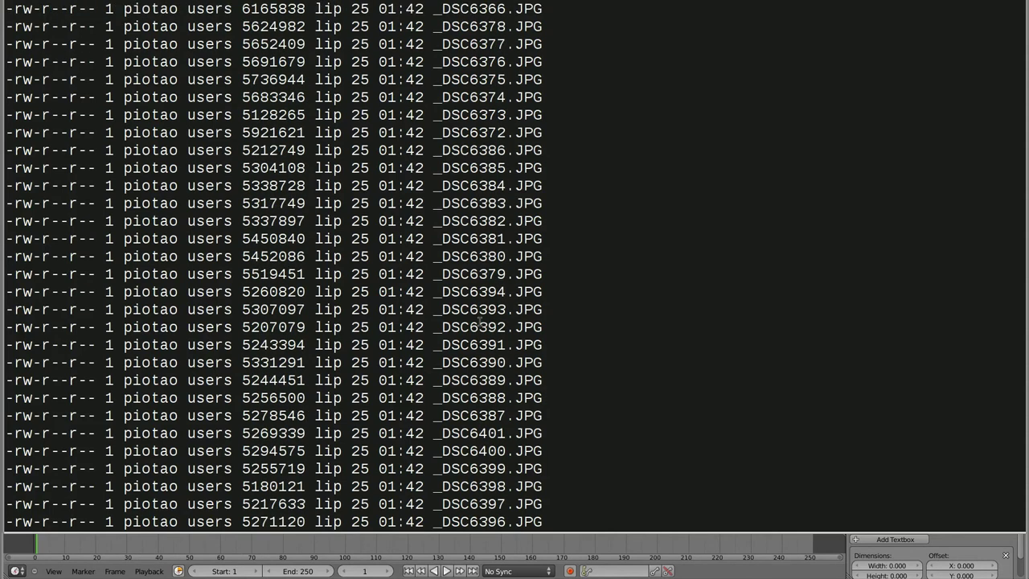
scroll(480, 322, "down", 12)
scroll(480, 322, "down", 3)
Count the folder's files with 'ls -1 | wc -l' and delete proba.jpg with rm.
type("ls ")
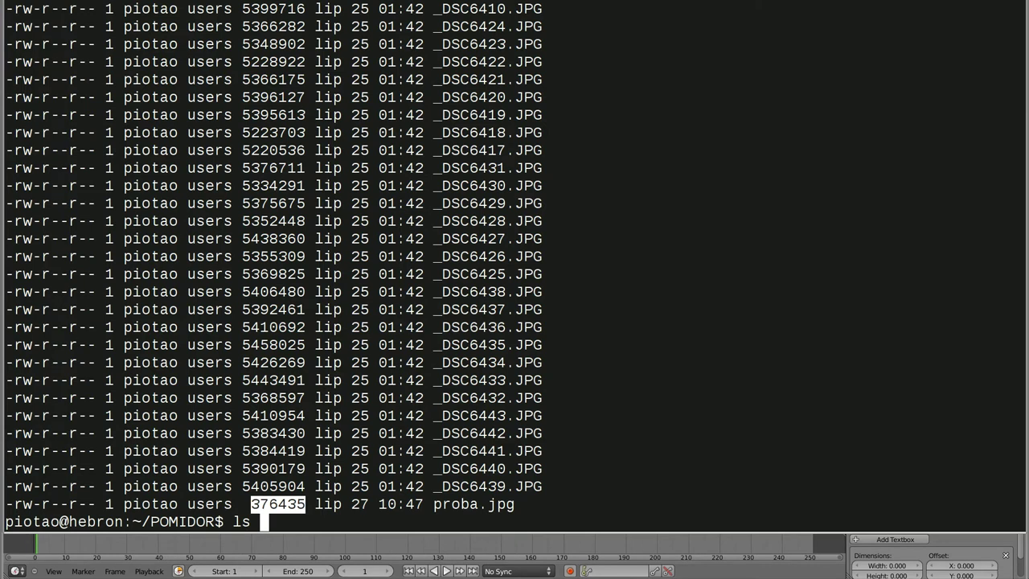
type("-1 | wc -l")
key("Return")
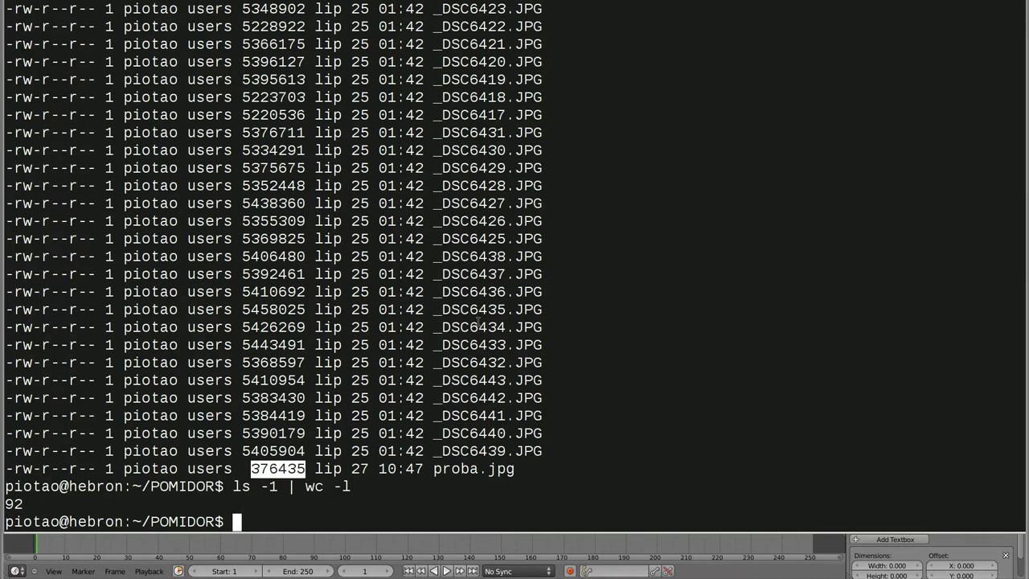
left_click_drag(435, 469, 512, 470)
type("rm")
middle_click(511, 470)
key("Return")
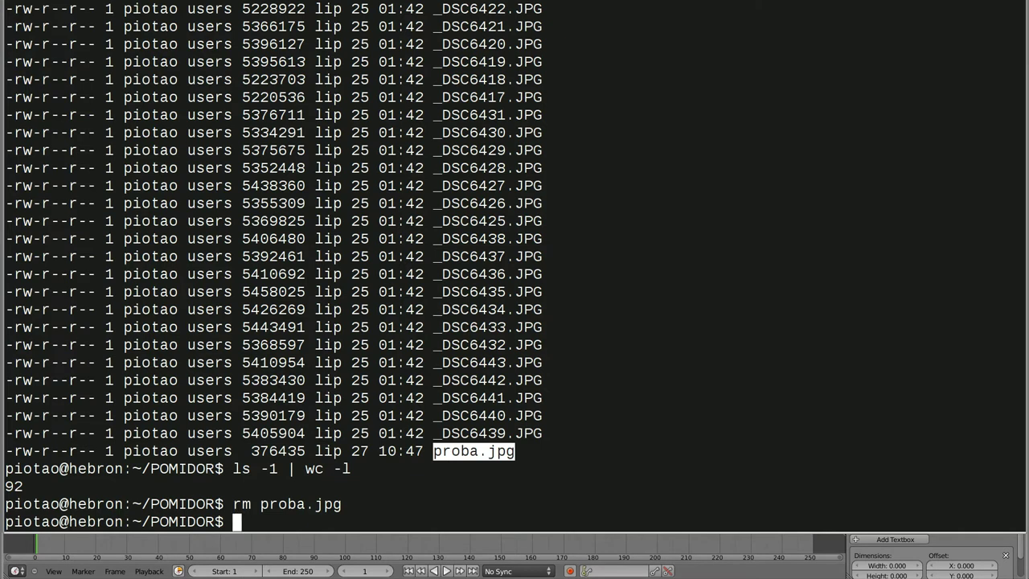
Type the loop 'for i in *.JPG; do echo $i; done' at the prompt.
type("for ")
type("i ")
type("in *.JPG; do echo $i; dd")
key("BackSpace")
type("one")
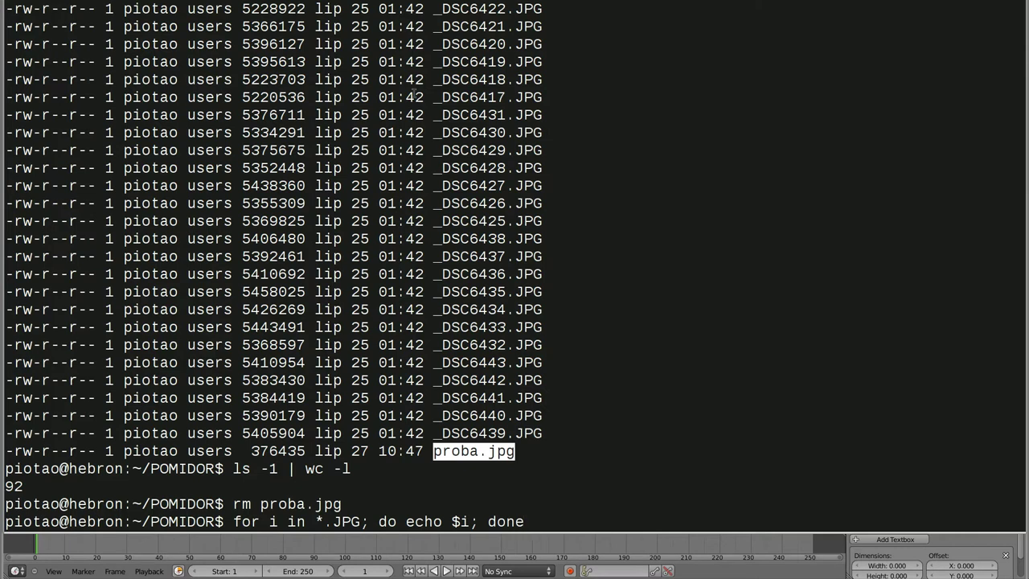
Run the echo loop to print every JPG filename.
left_click_drag(441, 115, 524, 97)
left_click_drag(452, 151, 482, 204)
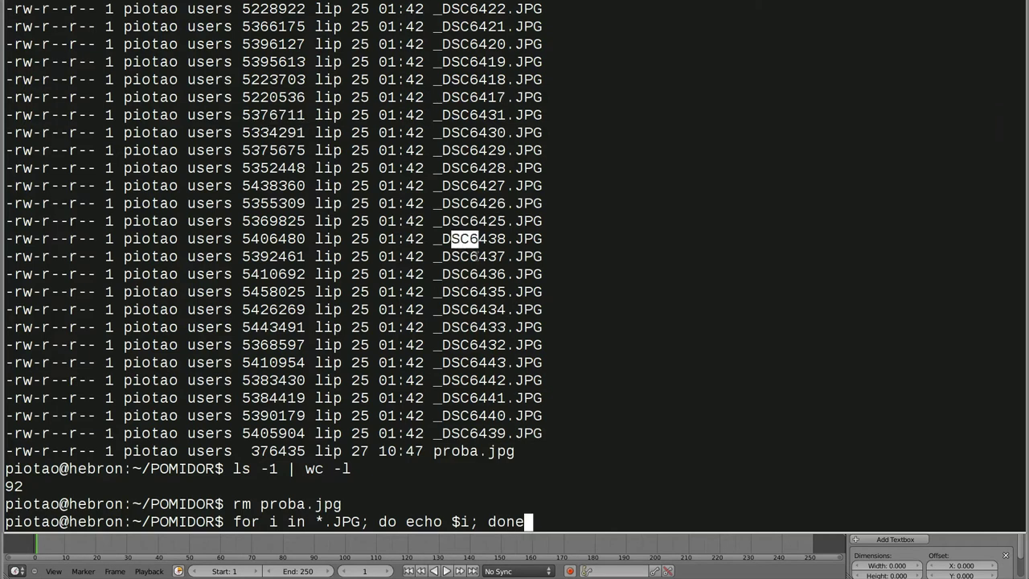
mouse_move(452, 309)
left_mouse_down()
mouse_move(463, 355)
mouse_move(487, 363)
left_mouse_up()
left_click_drag(397, 522, 460, 522)
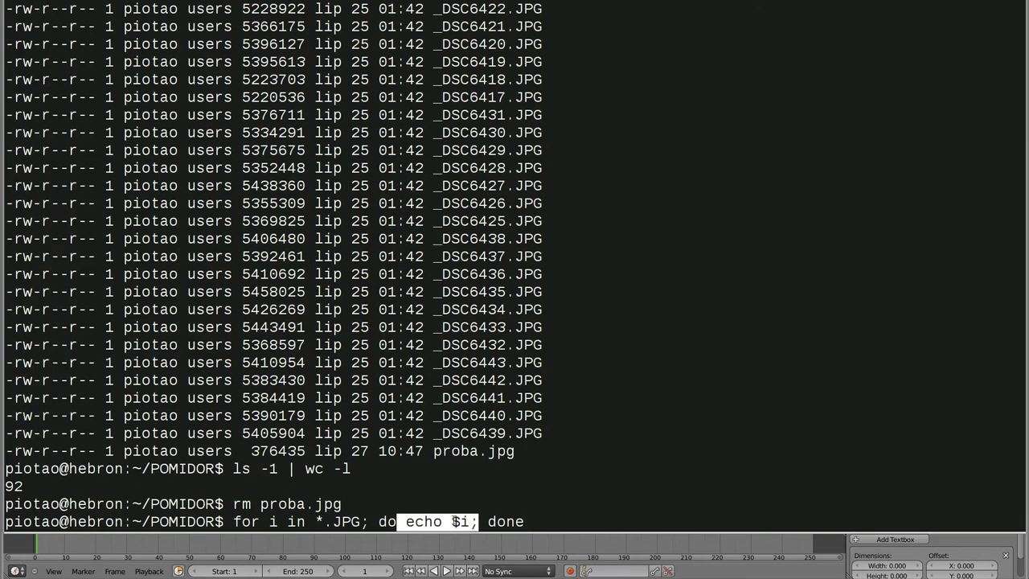
left_click(456, 522)
double_click(456, 522)
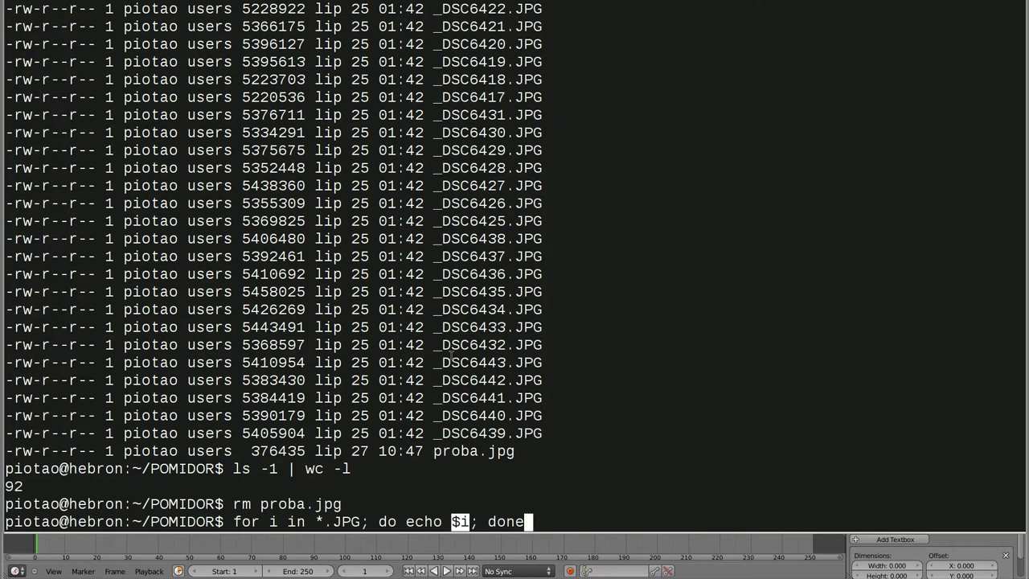
key("Return")
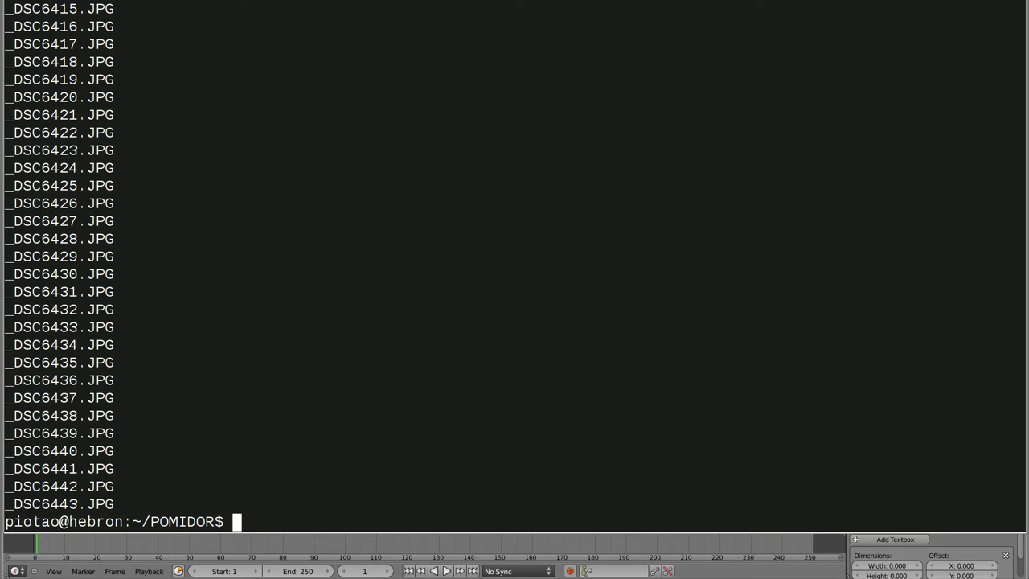
Rerun the loop as 'convert -resize 1200x800 $i ${i/JPG/jpg}' and open a second terminal.
key("Up")
key("Left")
key("Left")
key("Left")
key("Left")
type("convert  -rs")
key("BackSpace")
type("e")
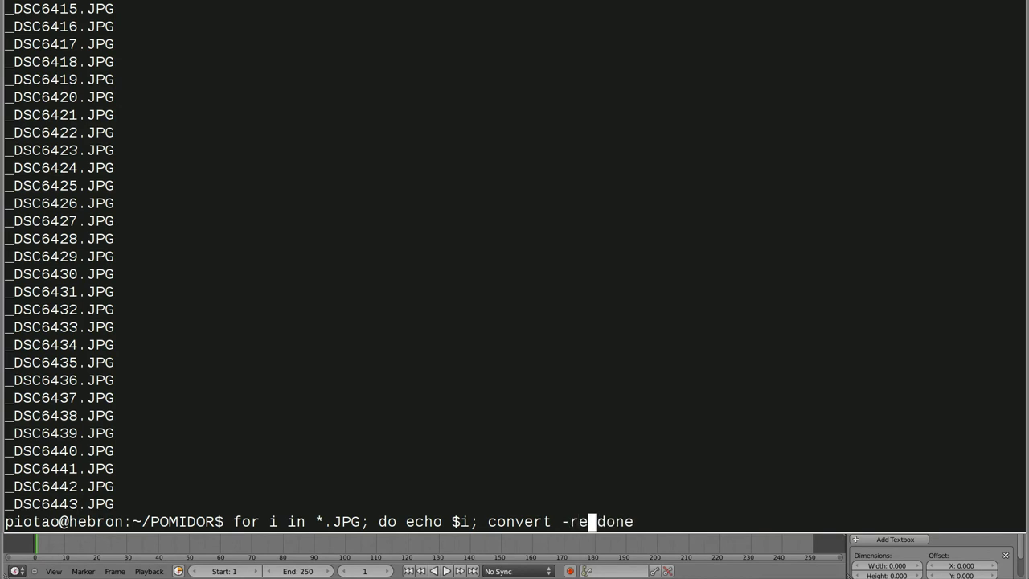
type("size 1200x800 ")
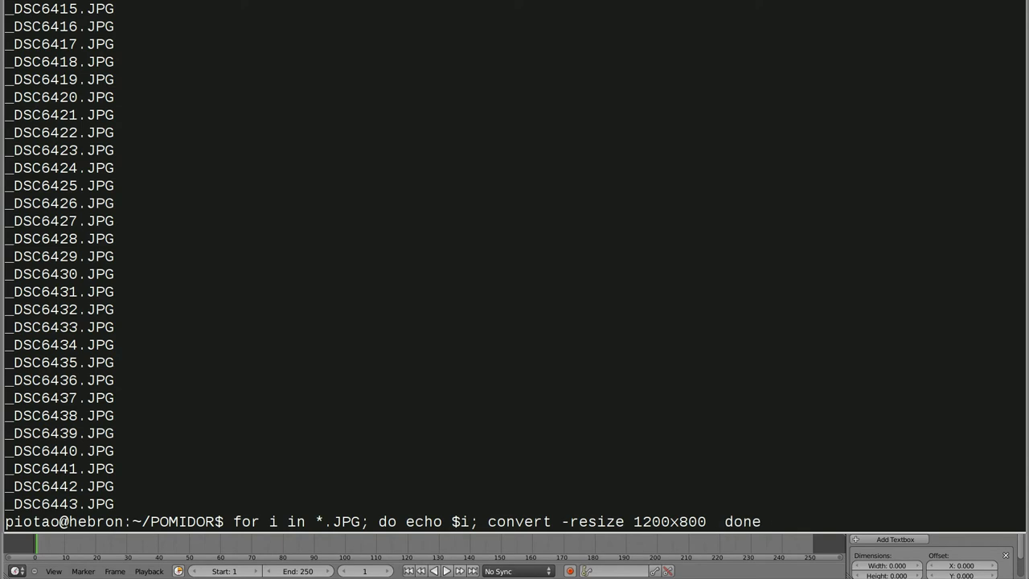
type("$i")
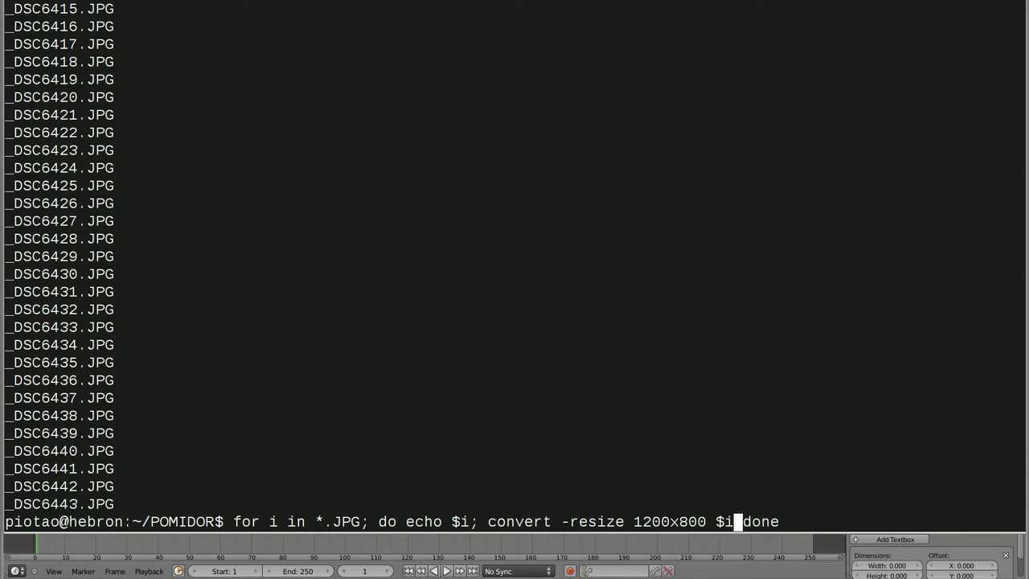
type(" ${i")
key("BackSpace")
key("BackSpace")
type("i{")
key("BackSpace")
key("BackSpace")
type("{i/JPG/ ")
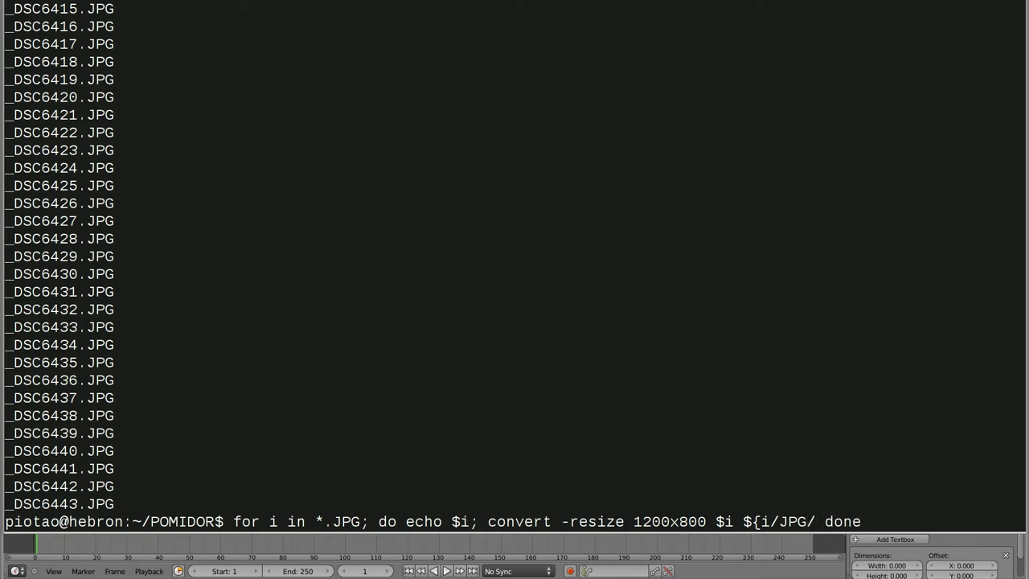
type("jpg}")
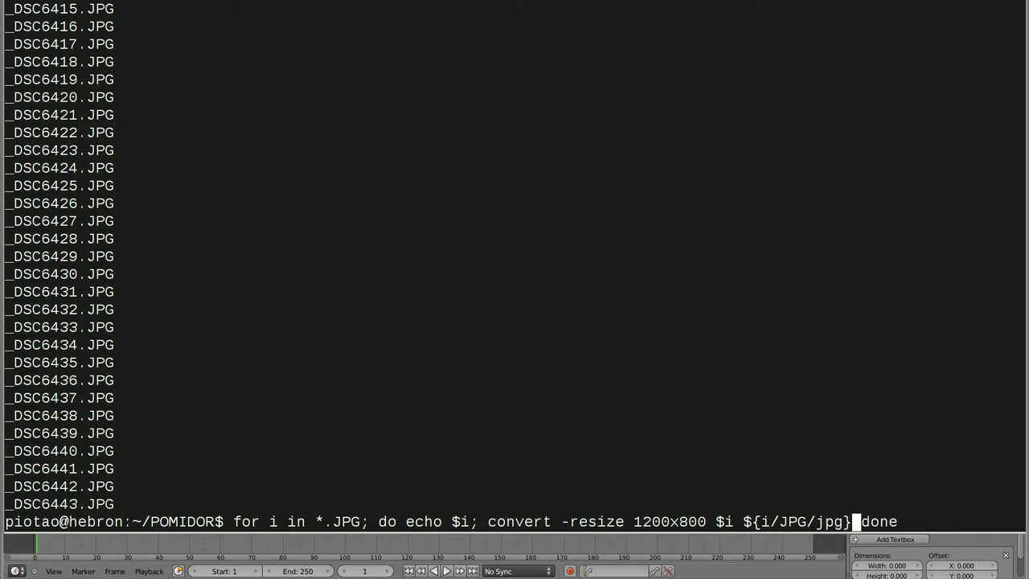
type(";")
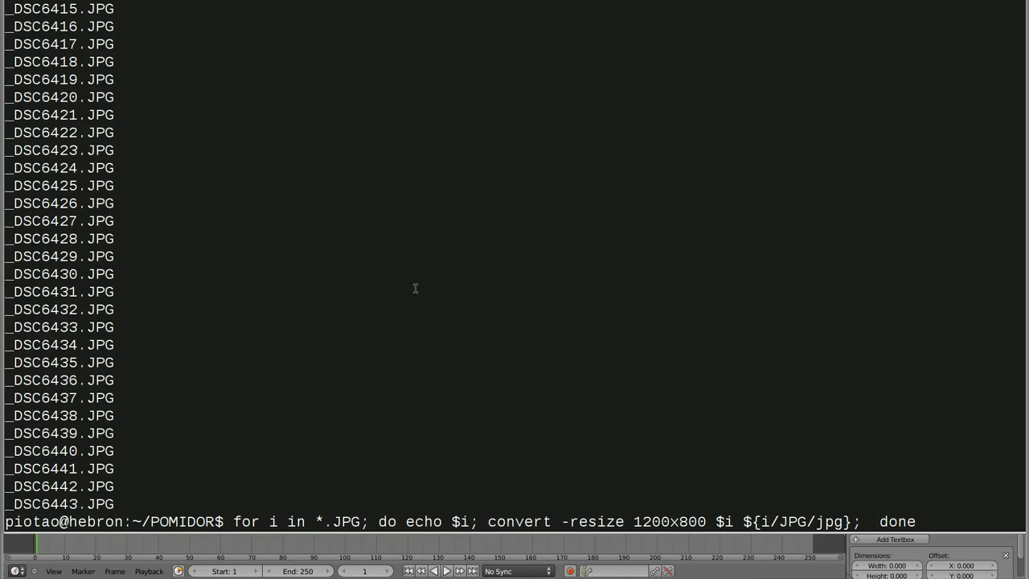
key("Return")
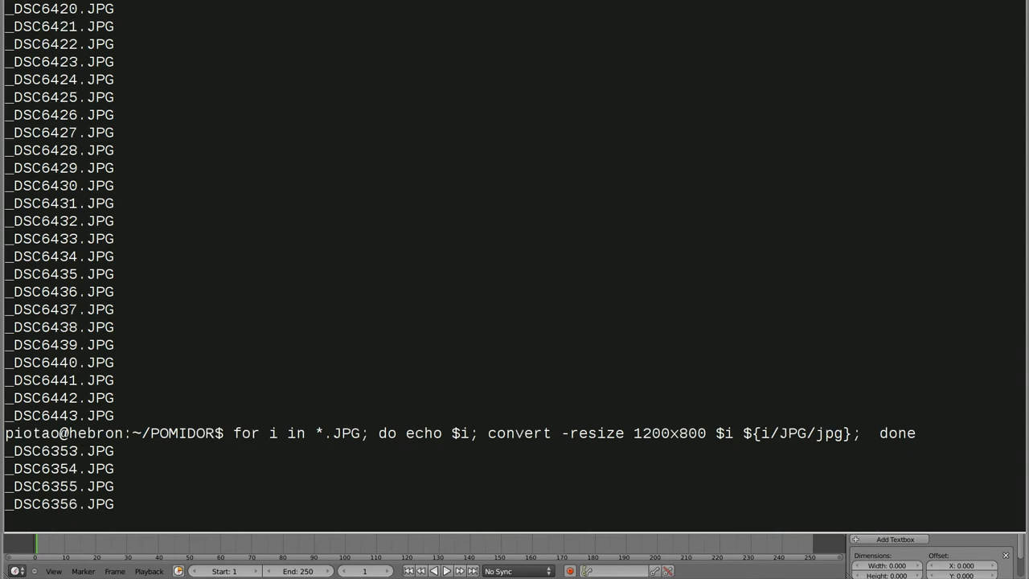
key("ctrl+alt+t")
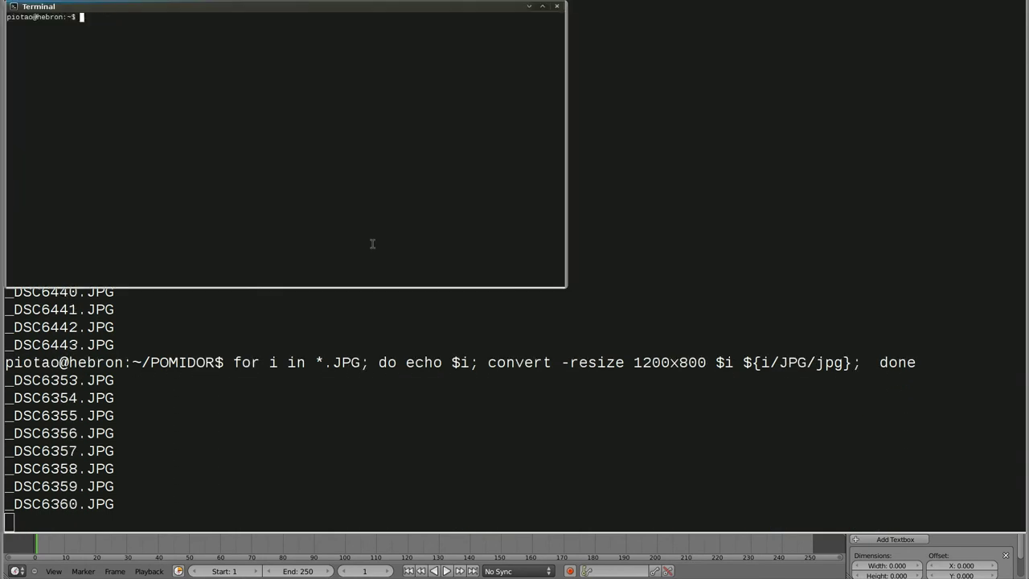
Maximize the new terminal, enlarge its text, and change into the POMIDOR folder.
key("super+Up")
key("ctrl+plus")
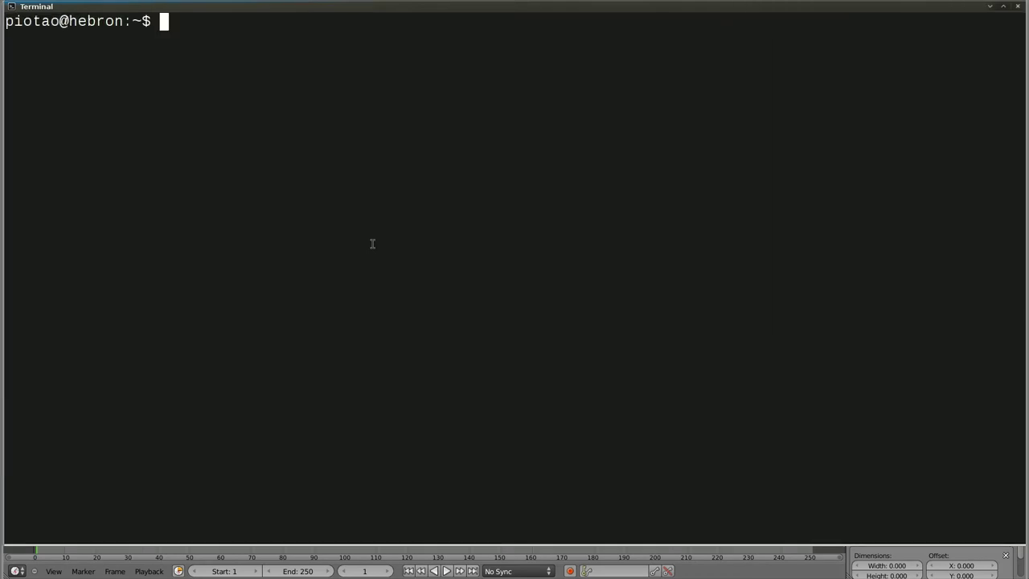
type("cd POMIDOR/")
key("Return")
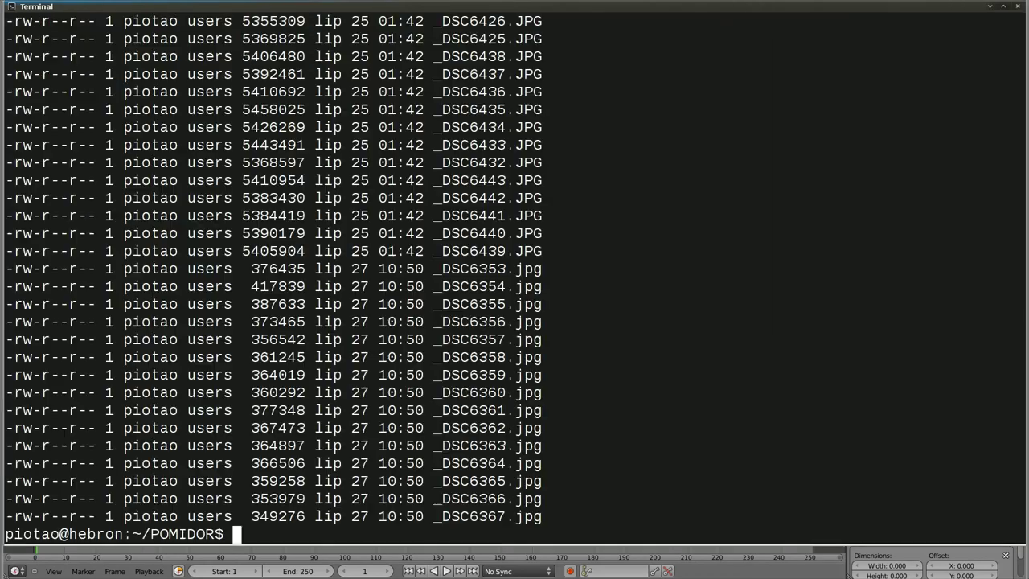
Re-run ls repeatedly to watch the resized .jpg copies appear.
key("Up")
key("Return")
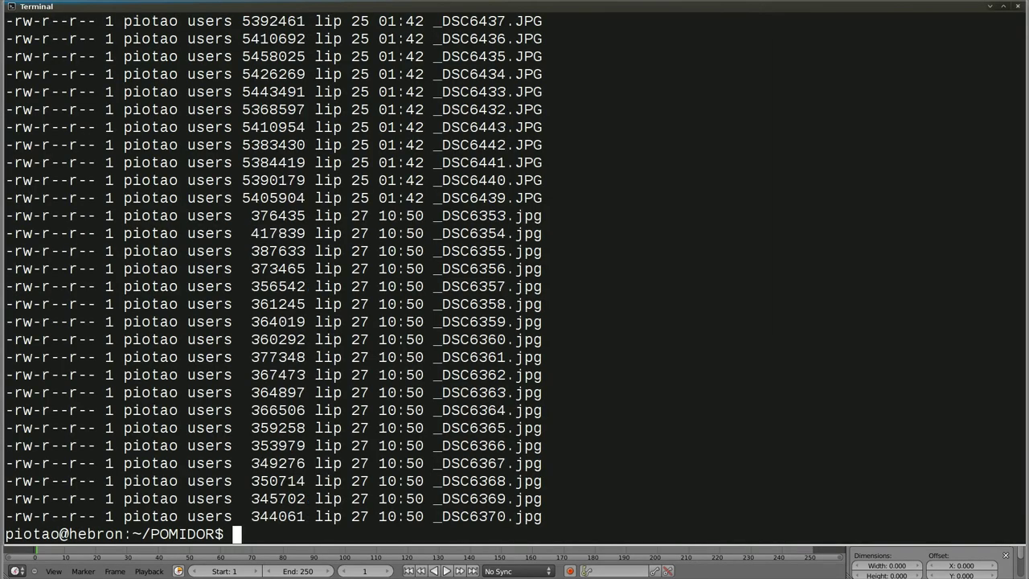
key("Up")
key("Return")
type("ls")
key("Return")
key("Up")
key("Up")
key("Return")
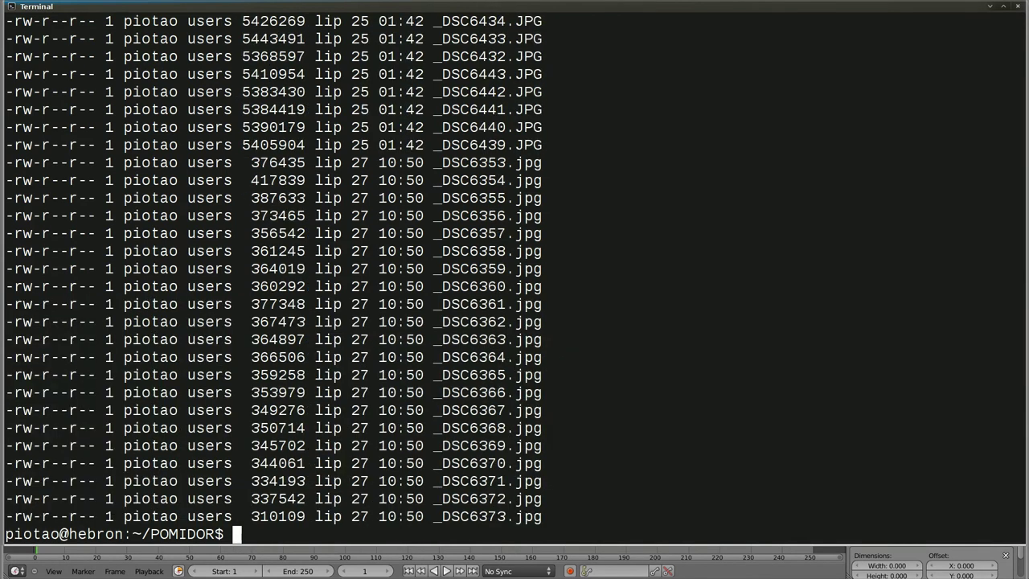
type("ls")
key("Return")
key("Up")
key("Return")
key("Up")
key("Return")
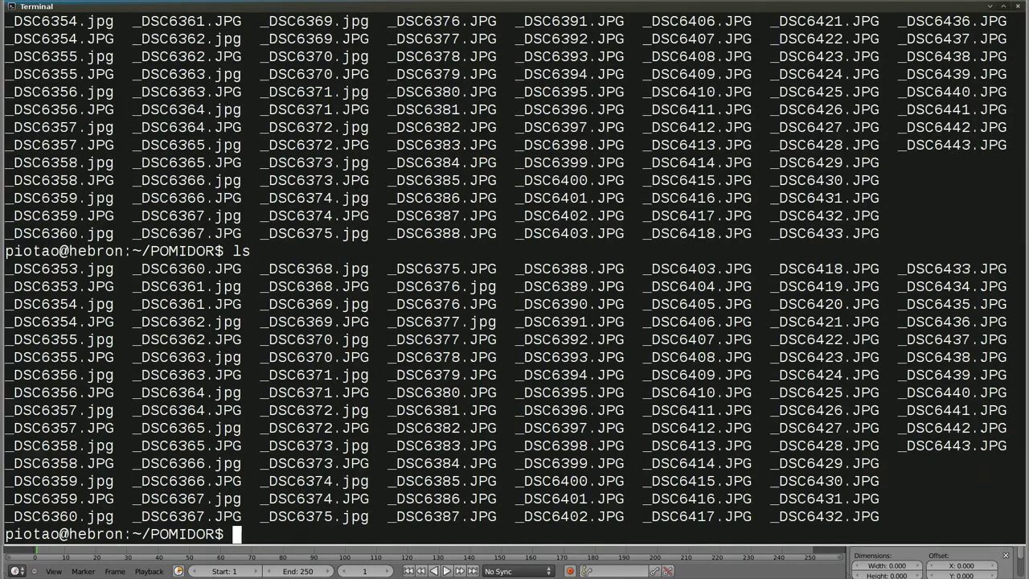
key("Up")
key("Return")
key("Up")
key("Return")
key("Up")
key("Return")
key("Up")
key("Return")
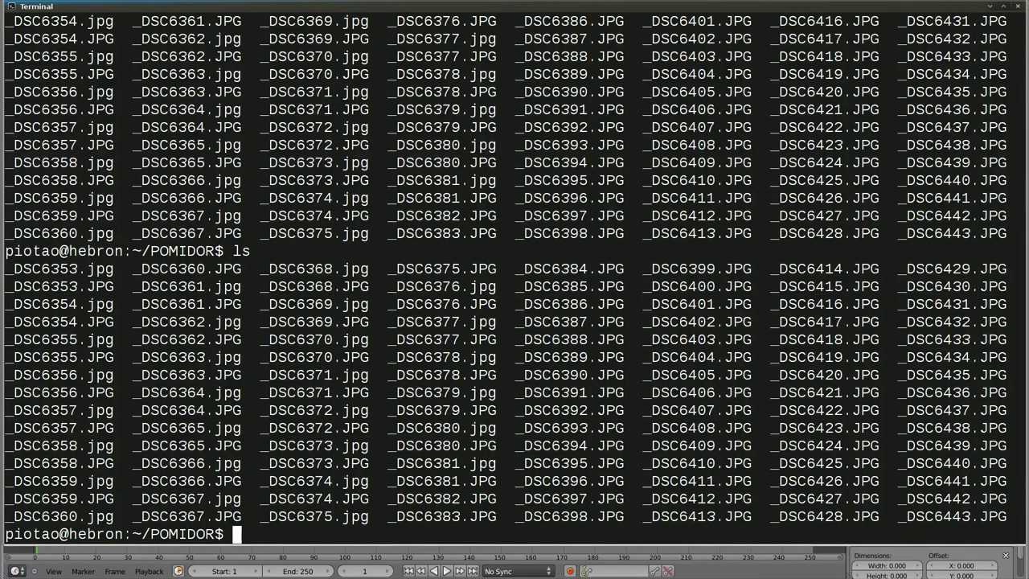
key("Up")
key("Return")
key("Up")
key("Return")
key("Up")
key("Return")
key("Up")
key("Return")
key("Up")
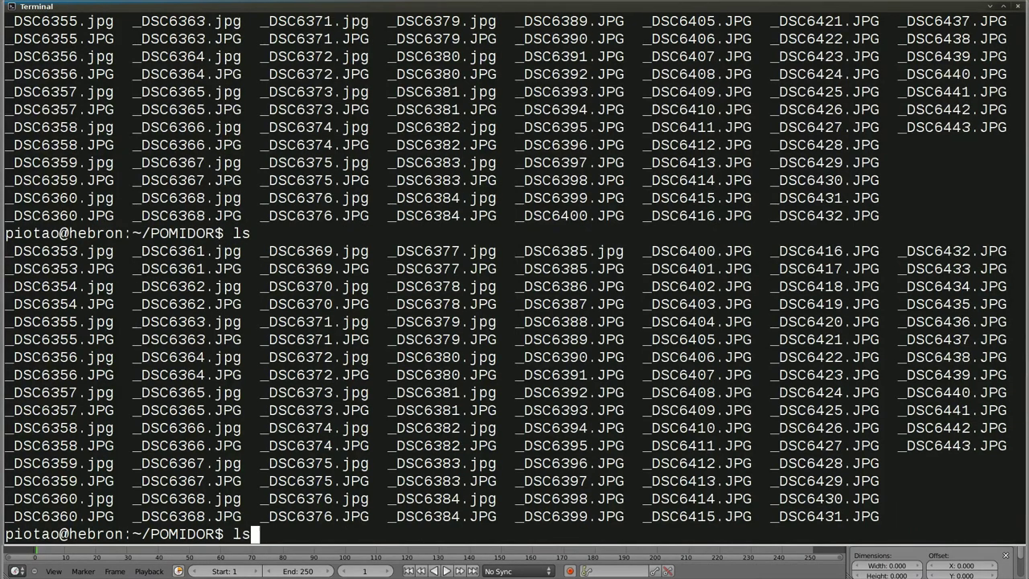
key("Return")
key("Up")
key("Return")
key("Up")
key("Return")
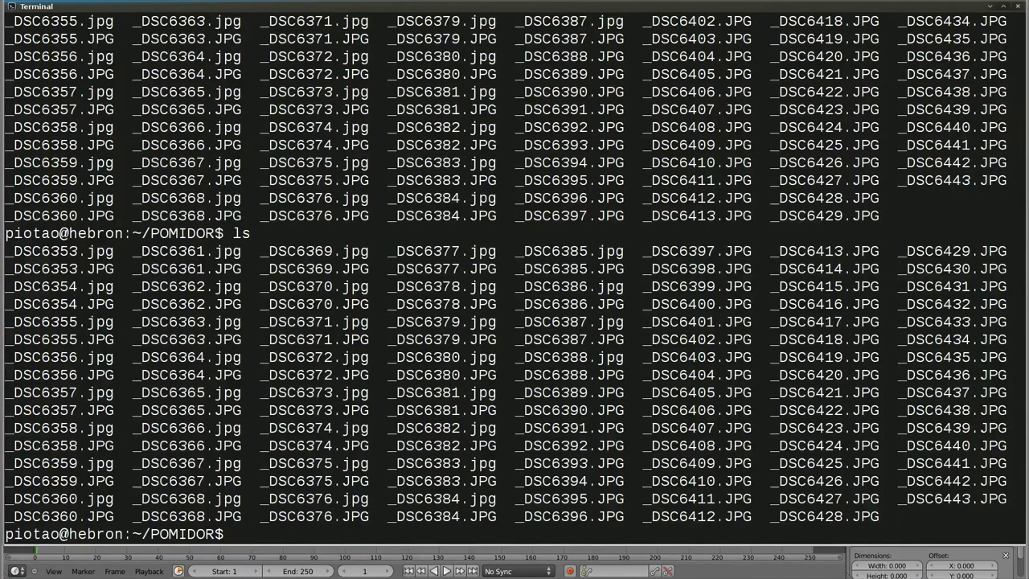
Preview _DSC6353.jpg with xv to confirm the 1200x800 copy, then quit the viewer.
type("xv")
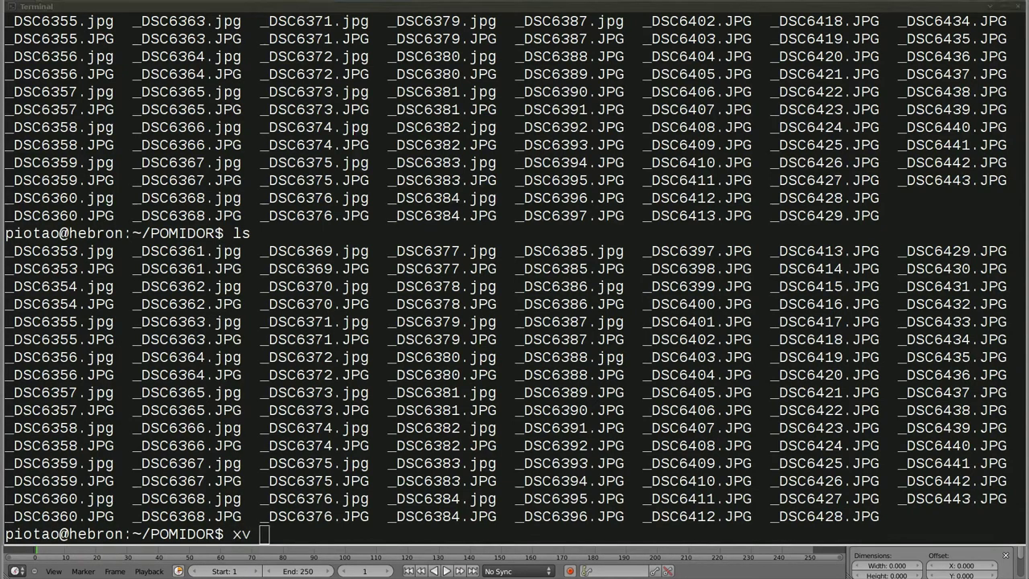
left_click_drag(115, 251, 7, 252)
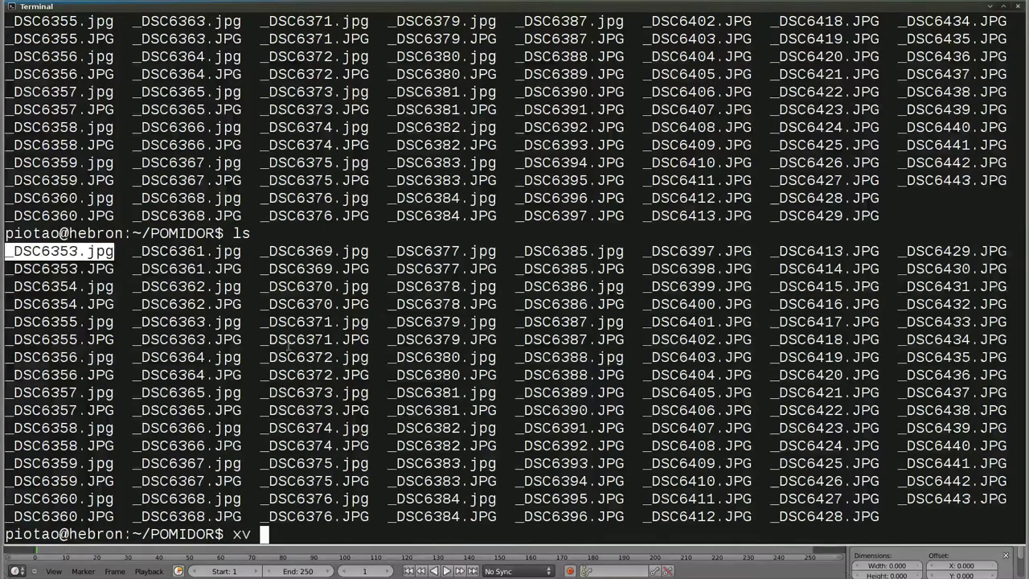
middle_click(333, 346)
key("Return")
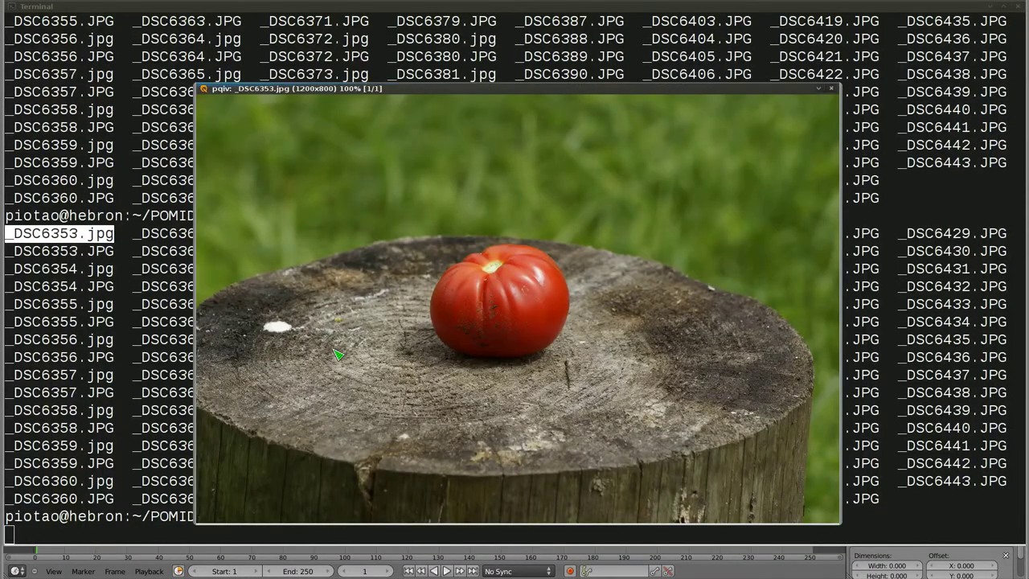
key("q")
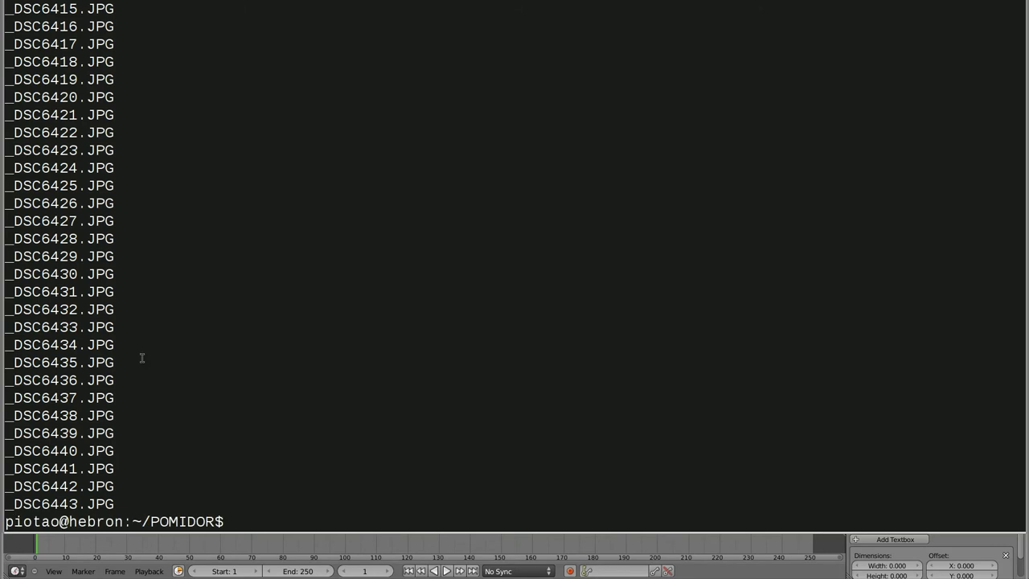
List the POMIDOR folder contents and inspect the file names.
type("ls")
key("Return")
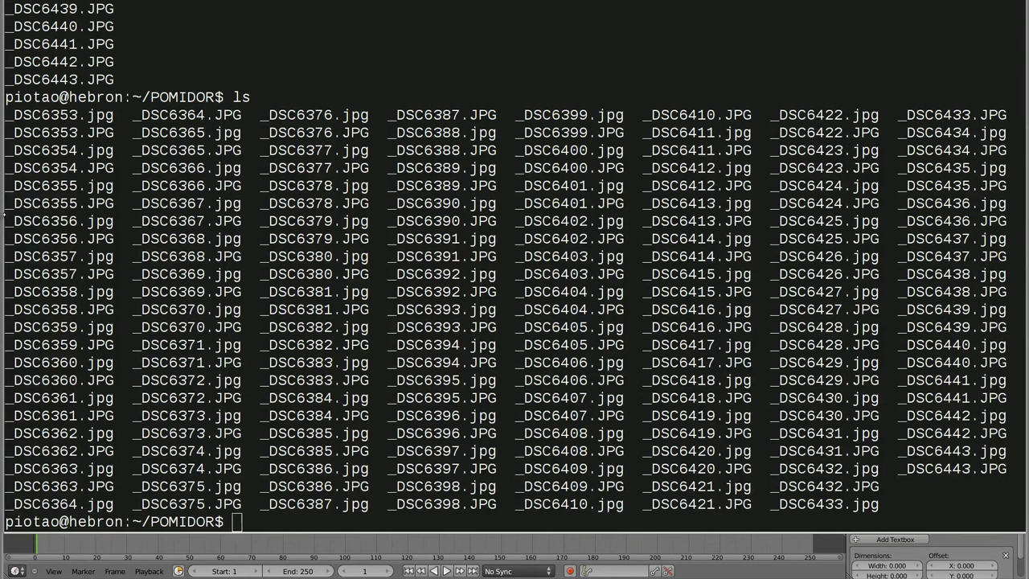
left_click_drag(14, 133, 104, 133)
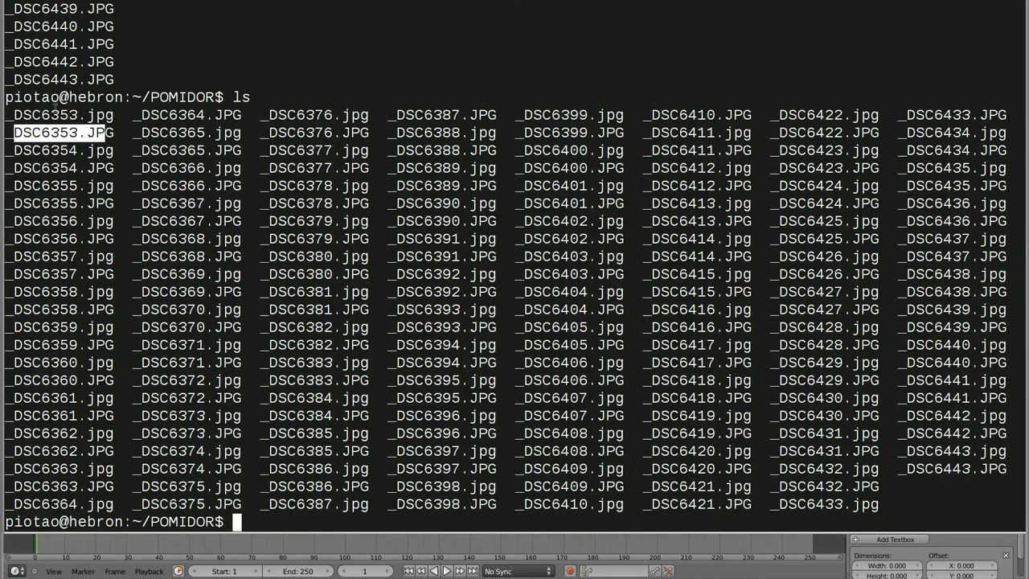
left_click_drag(40, 115, 109, 115)
left_click(114, 115)
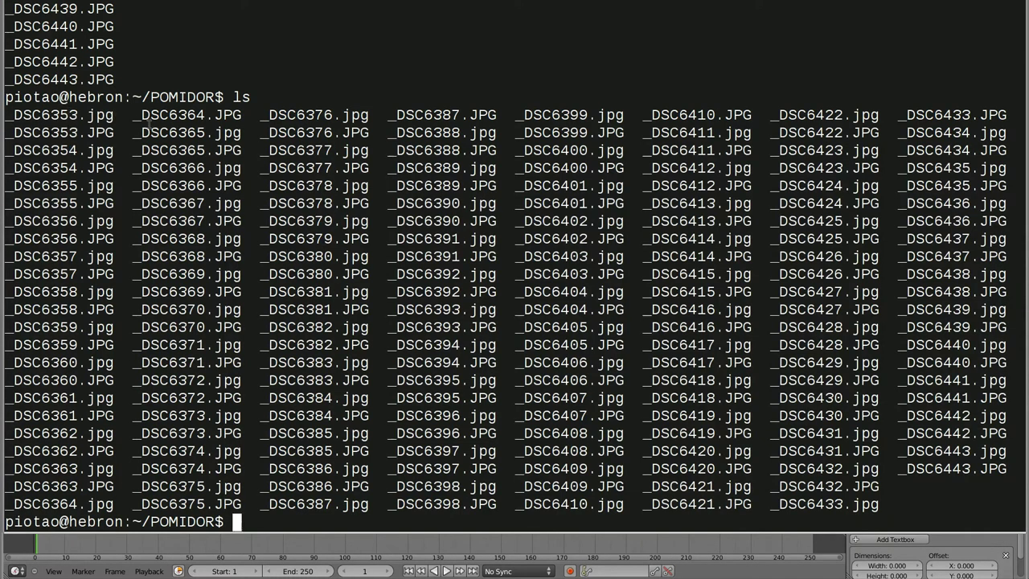
Create a JPG folder and move all uppercase .JPG originals into it.
type("mkdir JPOG")
key("BackSpace")
key("BackSpace")
type("G")
key("Return")
type("mv *.JPG")
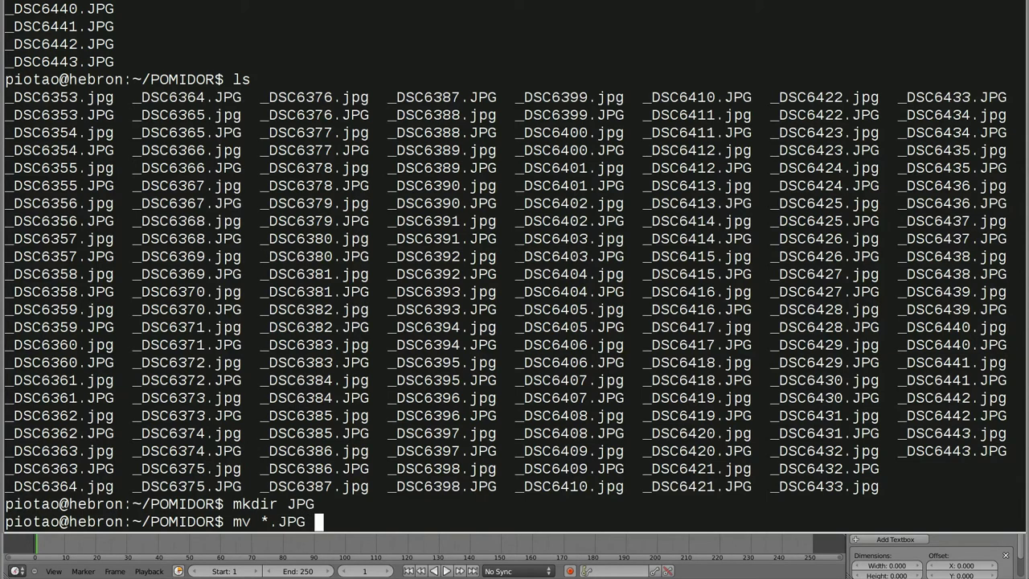
type(" JPG")
key("Return")
Create a jpg folder and move all resized .jpg copies into it.
type("mkdir jpg")
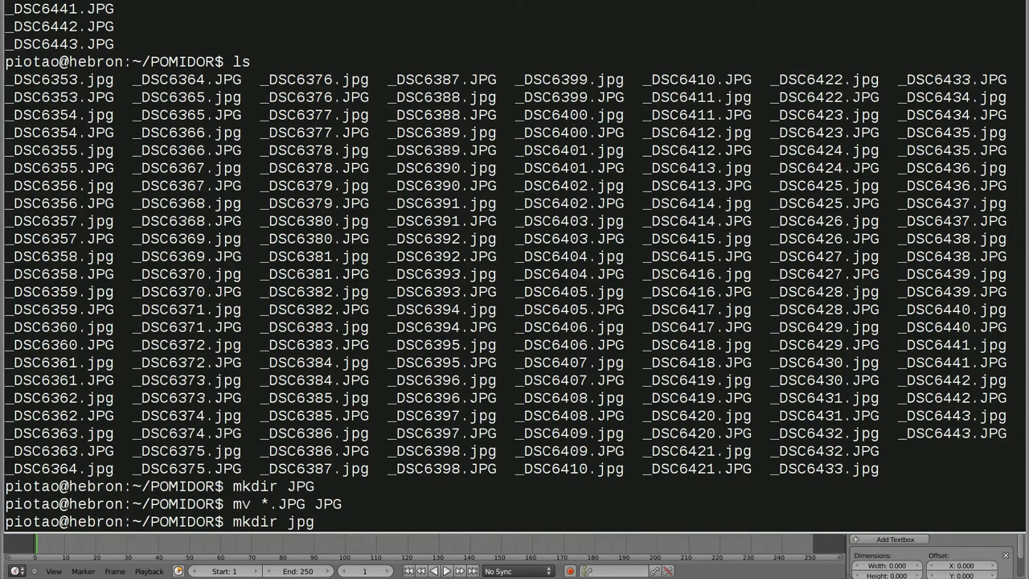
key("Return")
type("mv *.jpg ")
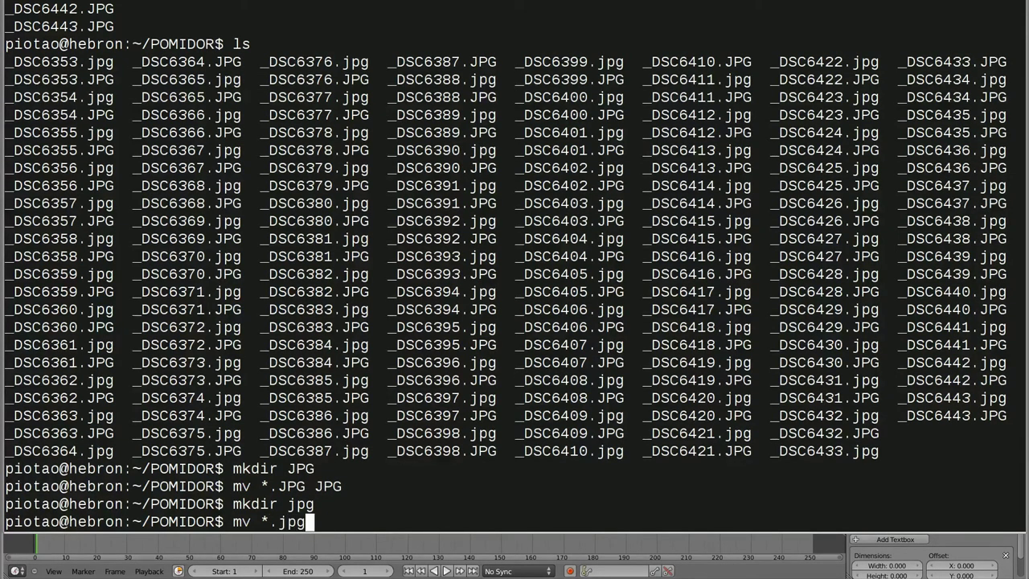
type("jpg")
key("Return")
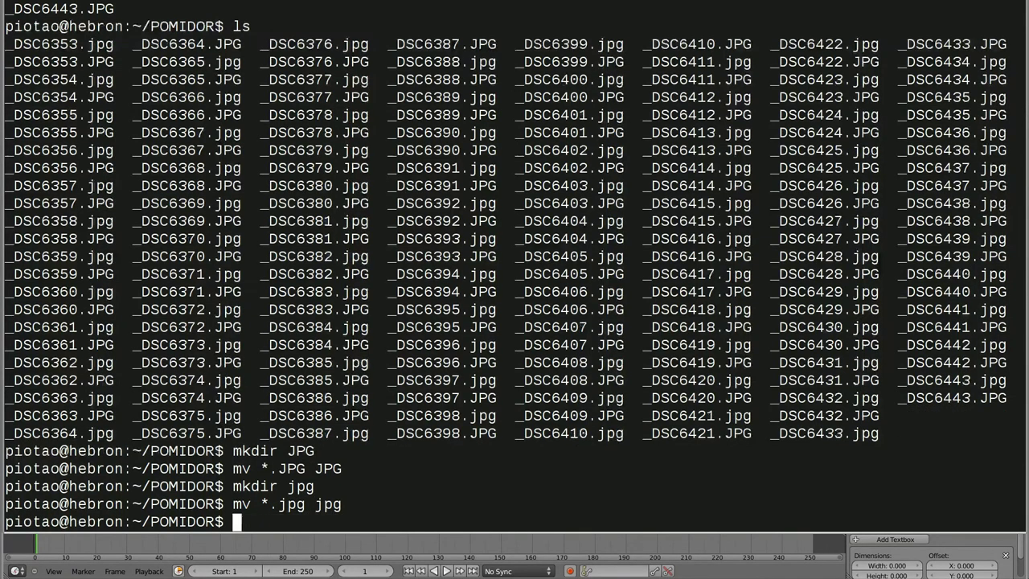
List POMIDOR, then the JPG and jpg folders to compare their photos.
type("l")
key("Return")
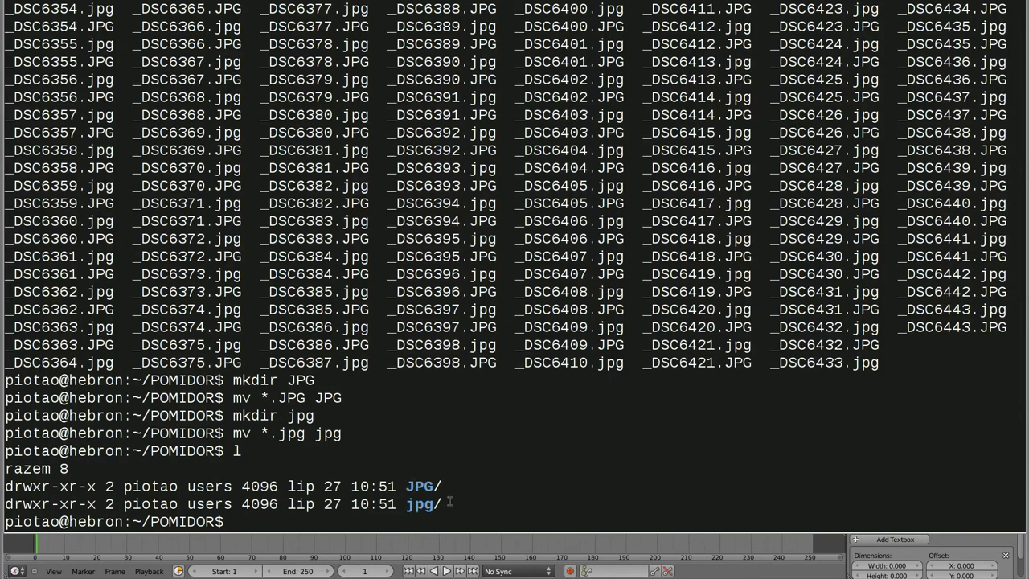
type("ls JPG")
key("Return")
type("ls ")
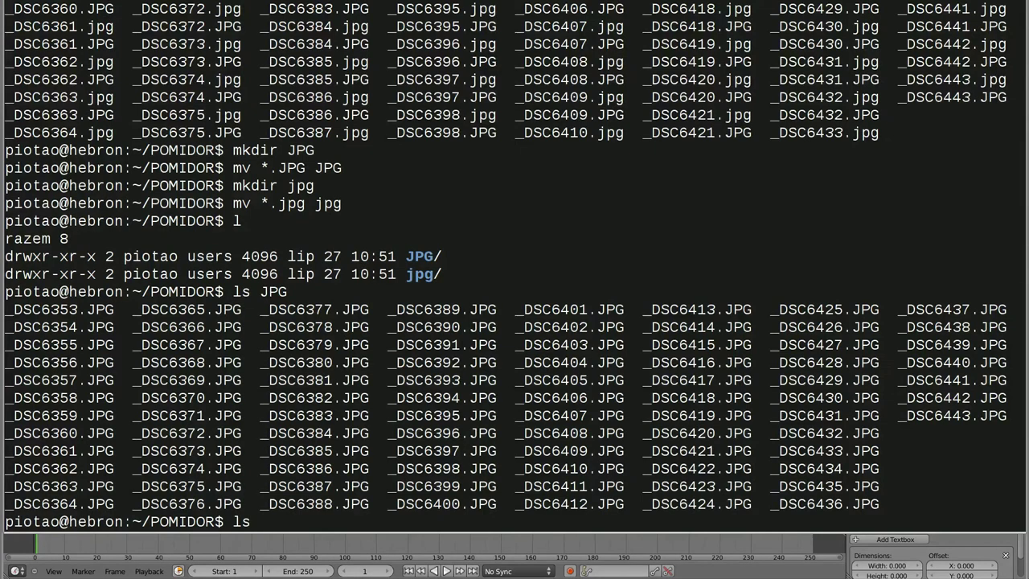
type("jpg")
key("Return")
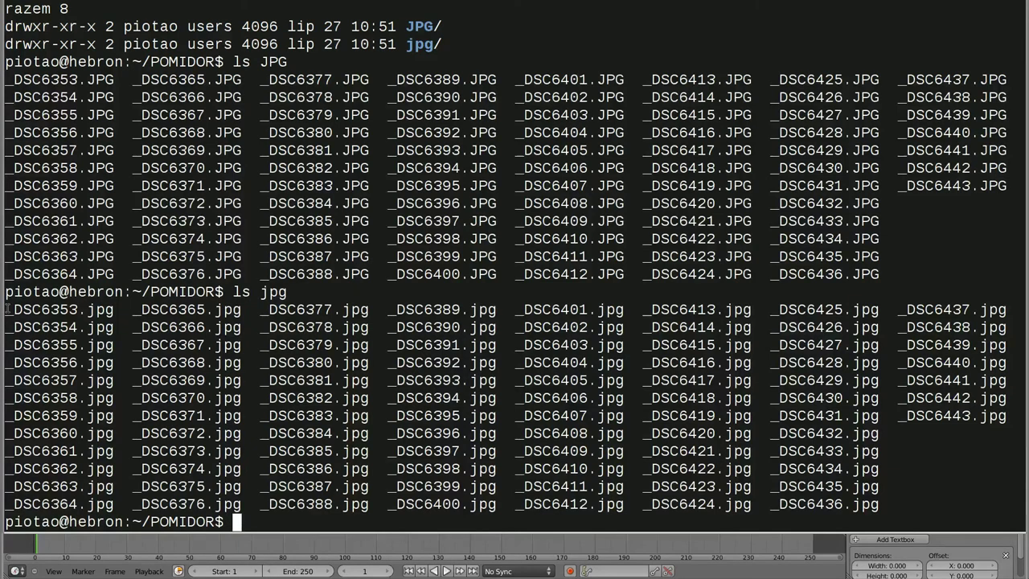
left_click_drag(7, 309, 322, 399)
left_click(334, 233)
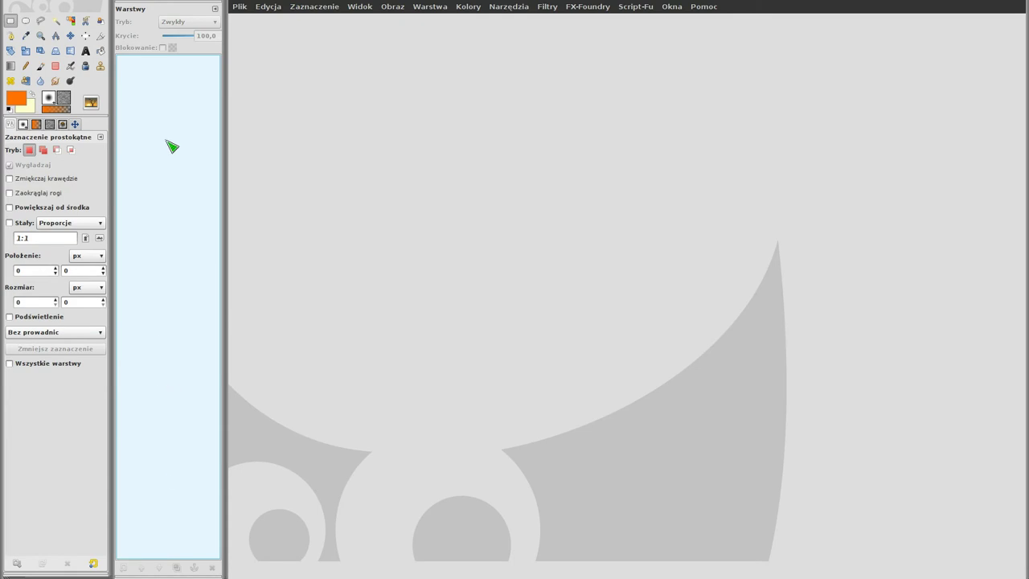
Open every photo in POMIDOR/jpg as layers via Plik > Otwórz jako warstwy.
left_click(241, 7)
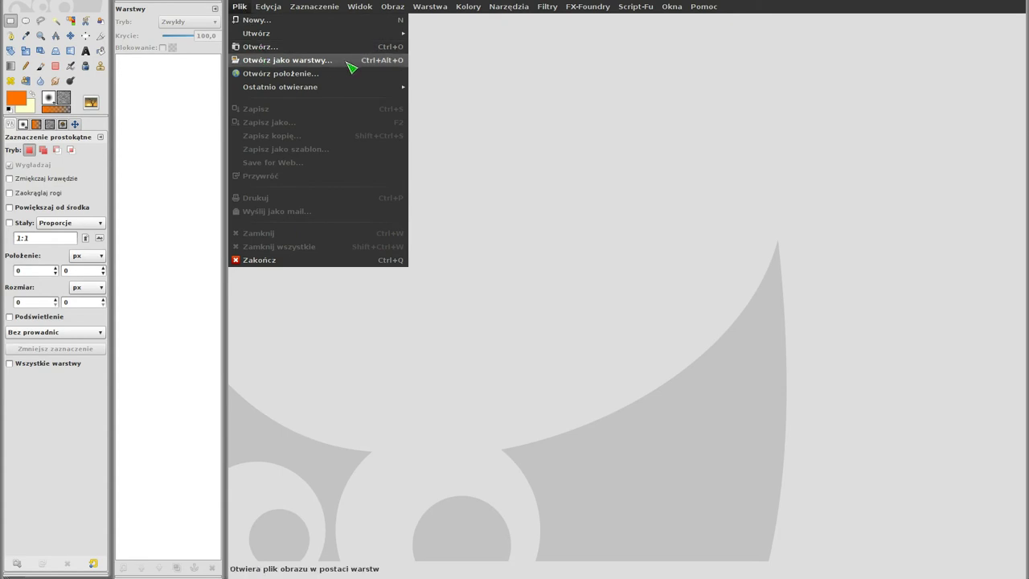
left_click(348, 63)
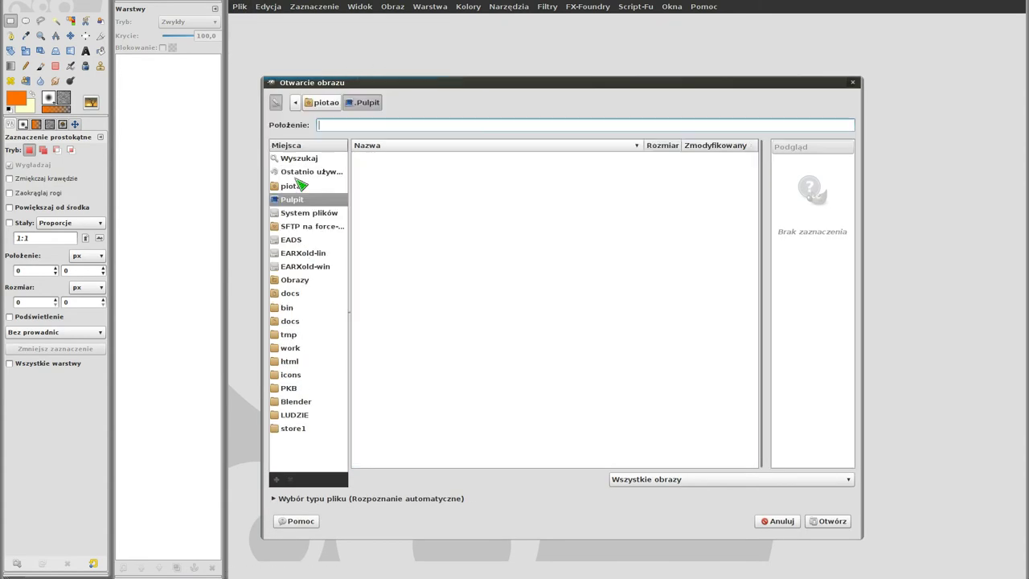
left_click(298, 186)
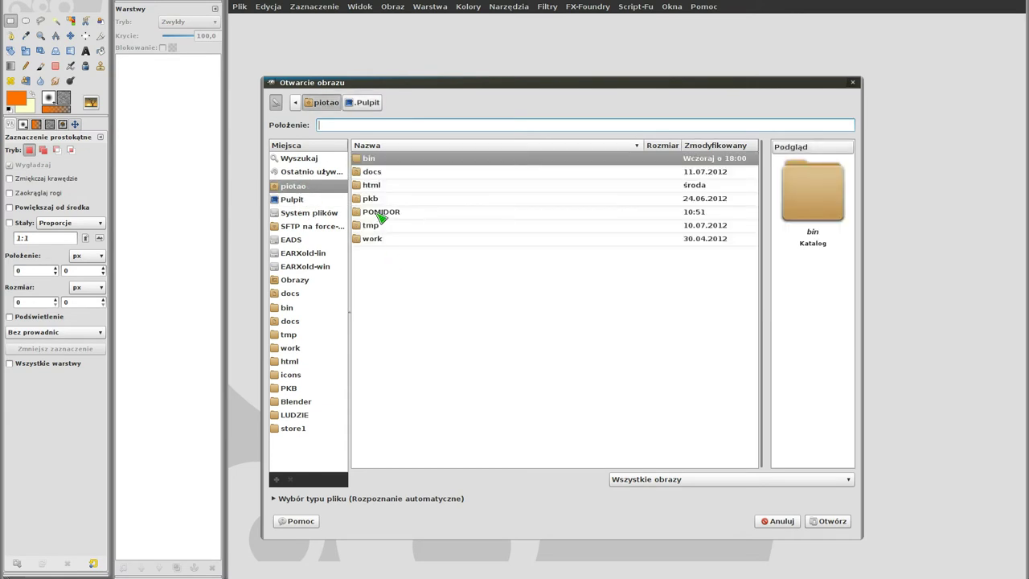
double_click(376, 214)
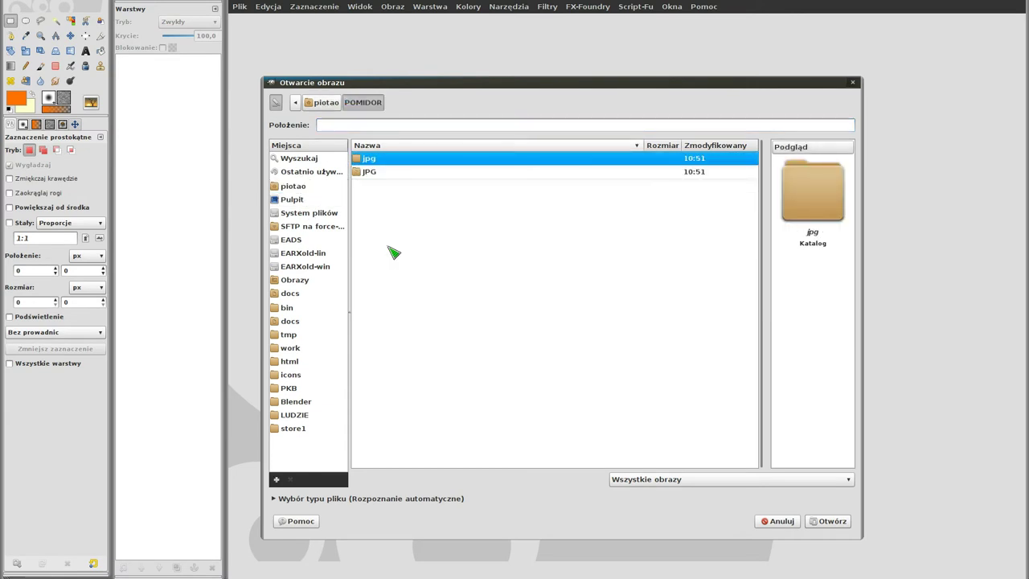
double_click(376, 159)
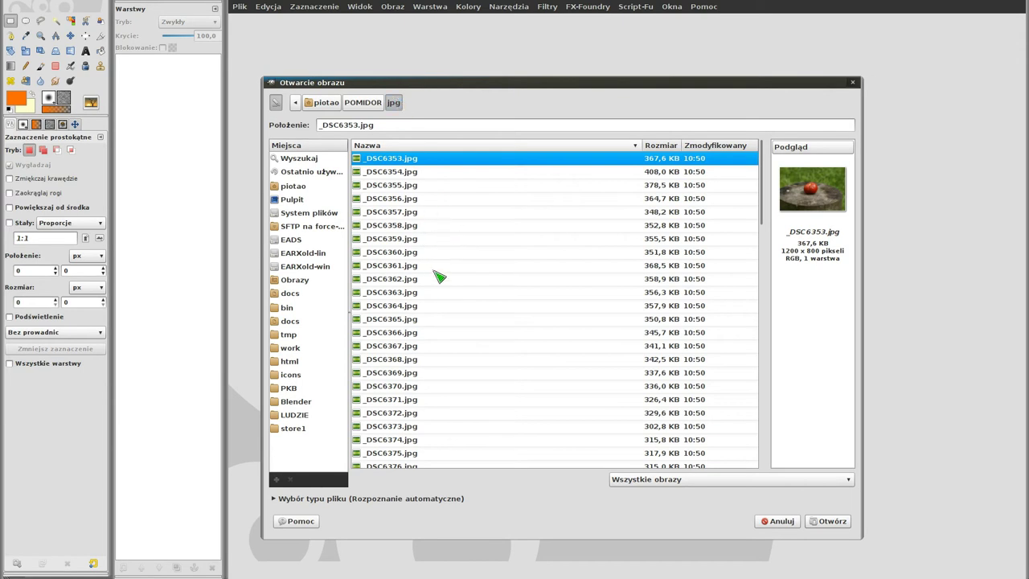
key("ctrl+a")
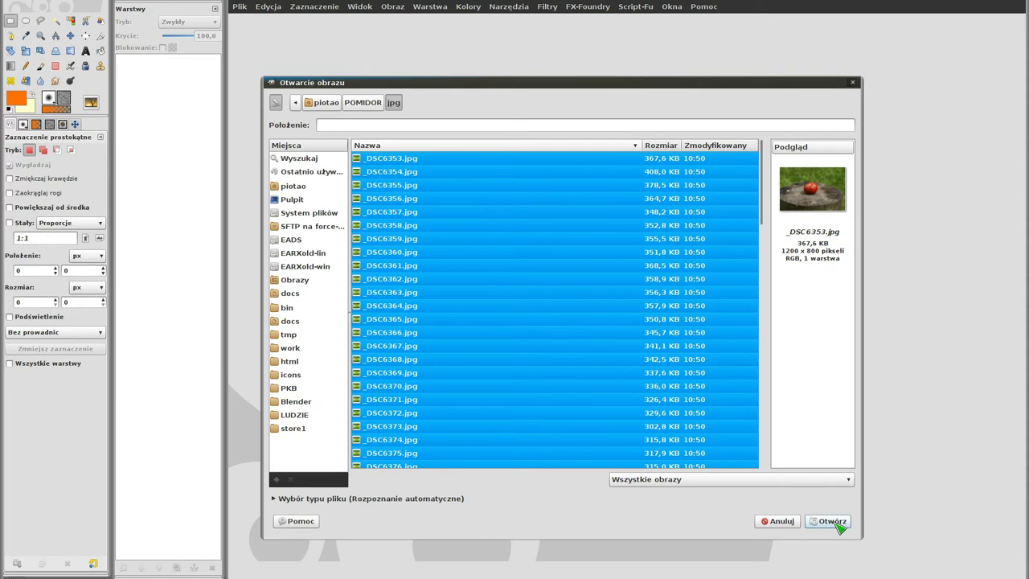
left_click(835, 521)
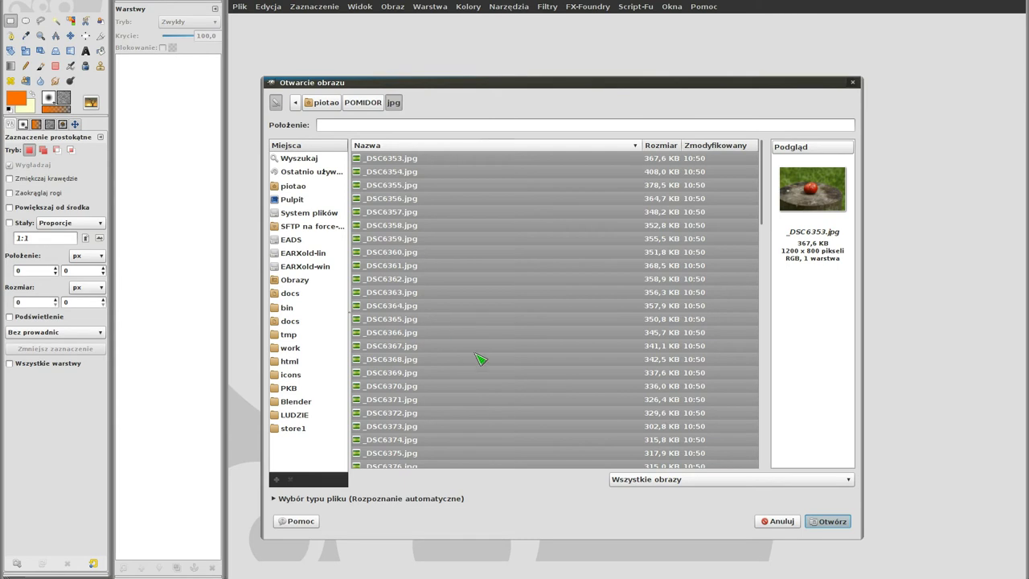
left_click_drag(503, 351, 507, 322, "alt")
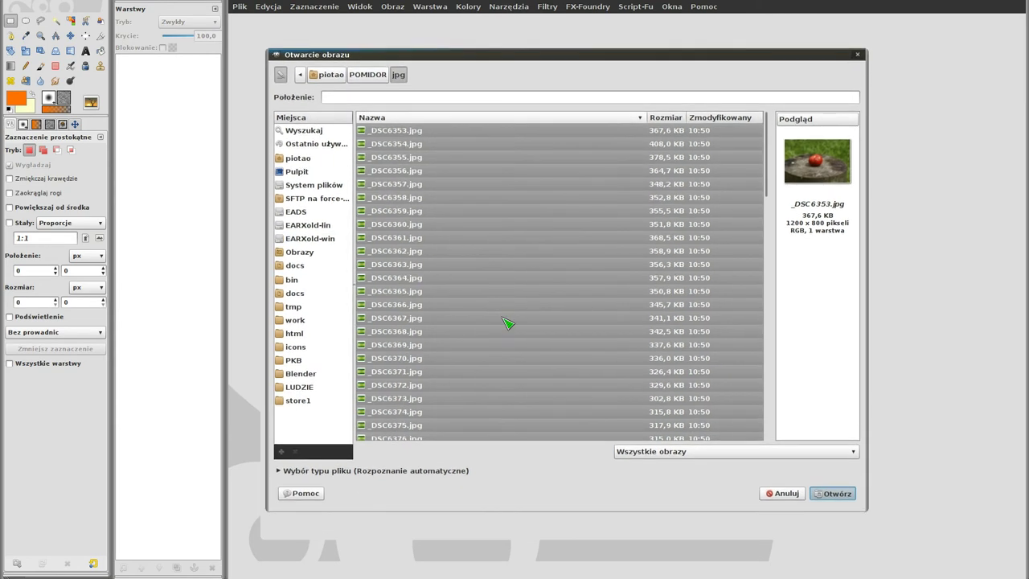
key("Return")
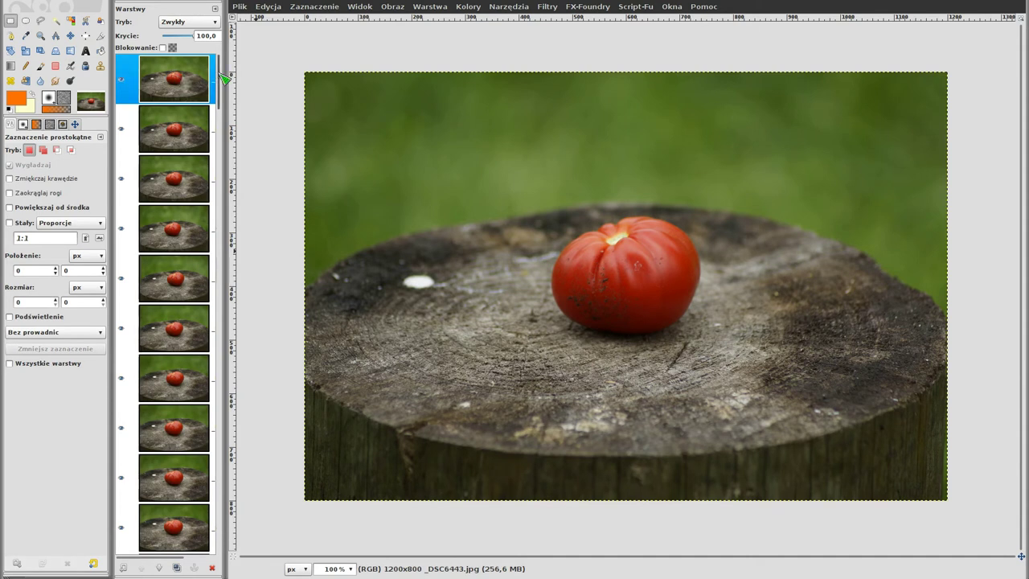
Scroll through the Layers panel and make a mid-stack tomato frame the active layer.
left_click_drag(224, 77, 223, 137)
scroll(205, 102, "down", 1)
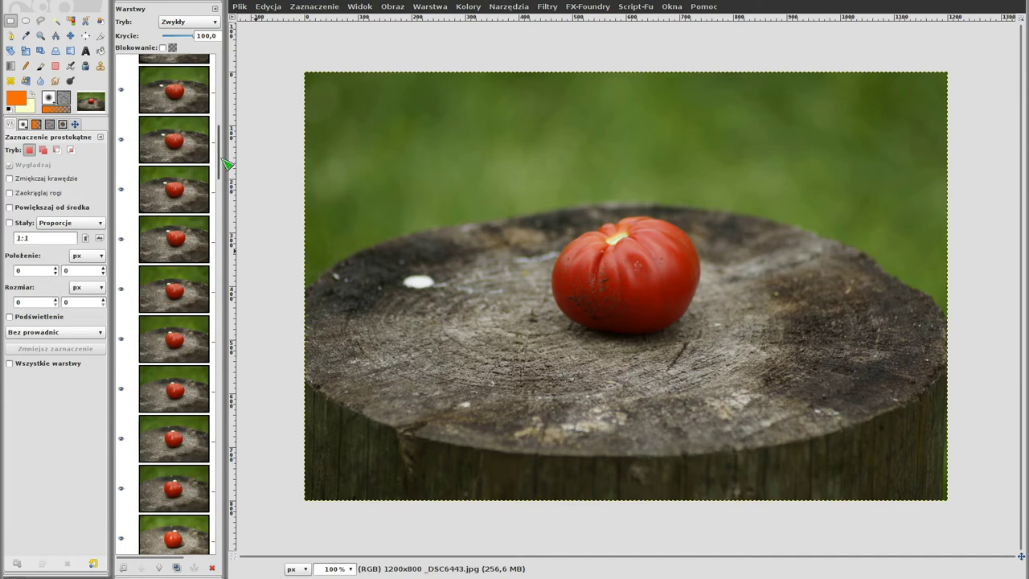
mouse_move(222, 156)
left_mouse_down()
mouse_move(218, 546)
mouse_move(233, 455)
left_mouse_up()
mouse_move(173, 268)
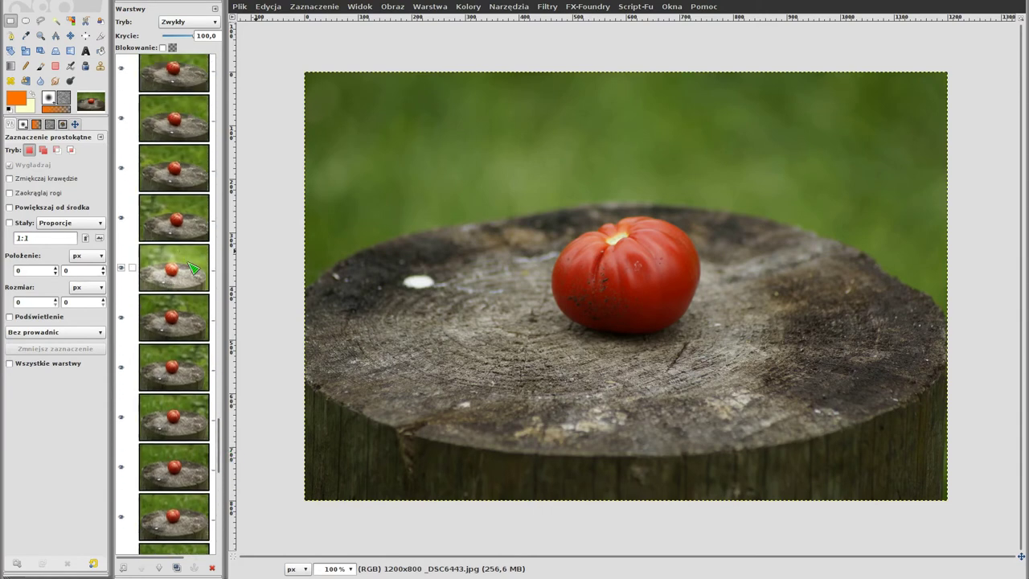
left_click(187, 271)
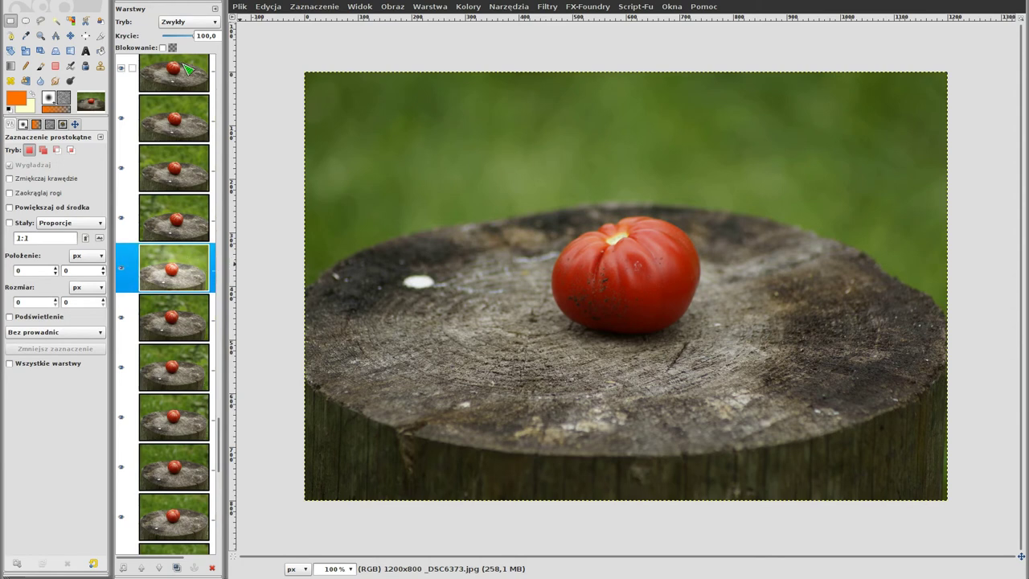
Hide the top three photo layers.
scroll(161, 153, "up", 3)
scroll(161, 153, "up", 3)
scroll(161, 153, "up", 3)
scroll(160, 153, "up", 3)
scroll(160, 153, "up", 3)
scroll(161, 153, "up", 3)
scroll(161, 153, "up", 3)
left_click(122, 80)
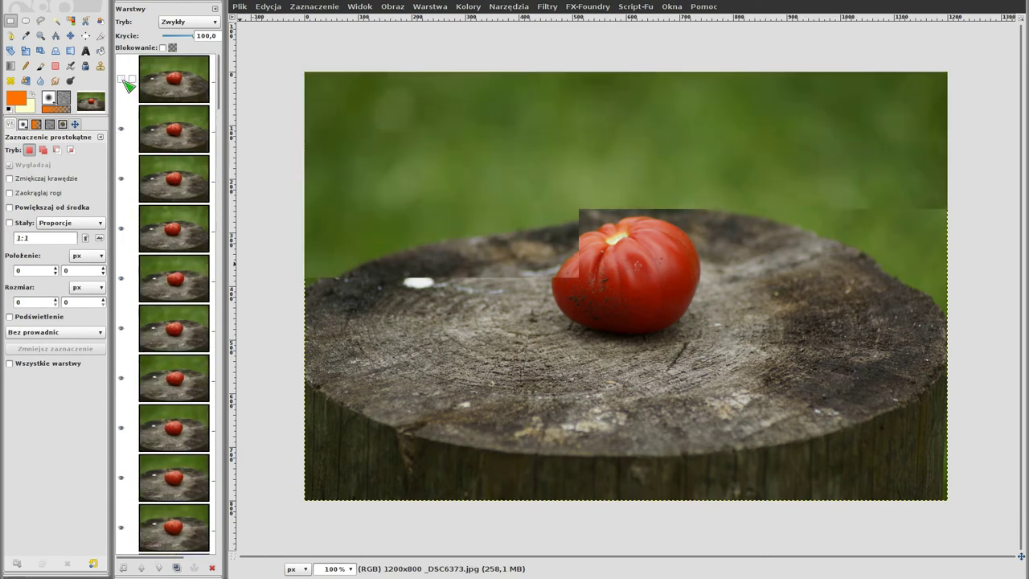
left_click(122, 129)
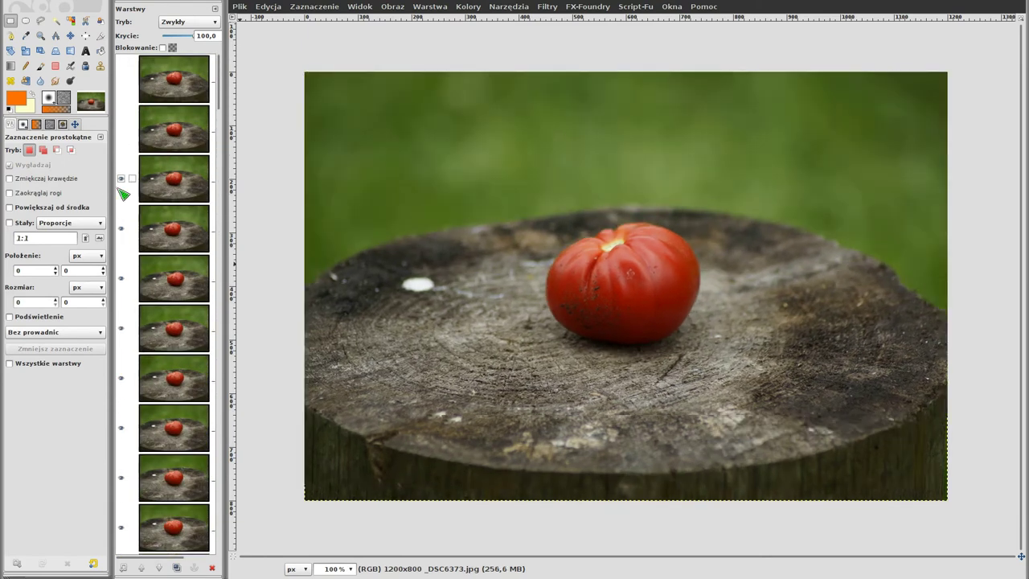
left_click(122, 178)
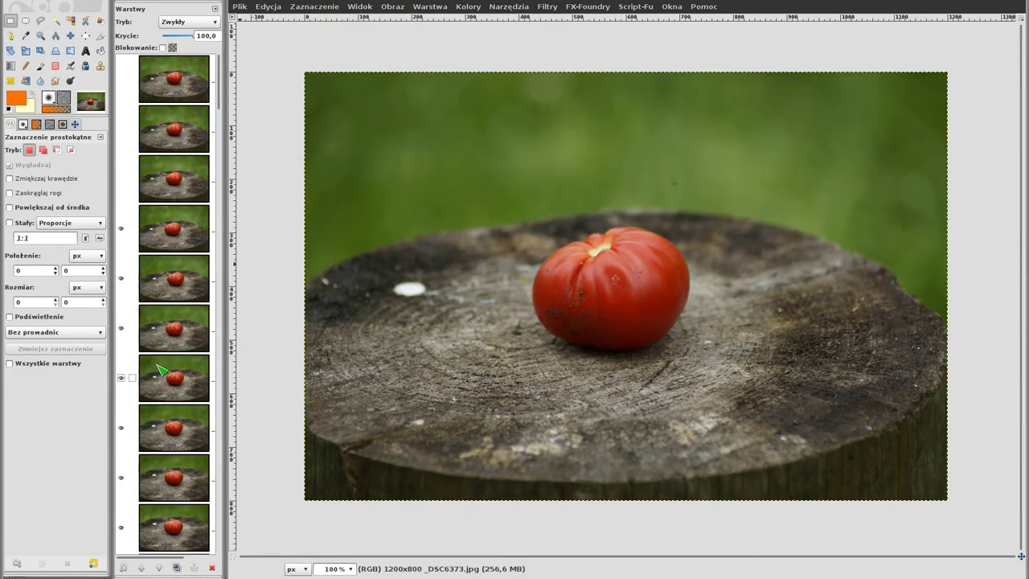
Select a lower frame as active and show only that layer.
scroll(178, 273, "down", 5)
scroll(178, 273, "down", 5)
scroll(180, 275, "down", 5)
scroll(181, 275, "down", 5)
scroll(180, 275, "down", 5)
scroll(180, 275, "down", 5)
scroll(180, 275, "down", 5)
left_click(180, 275)
scroll(183, 257, "up", 2)
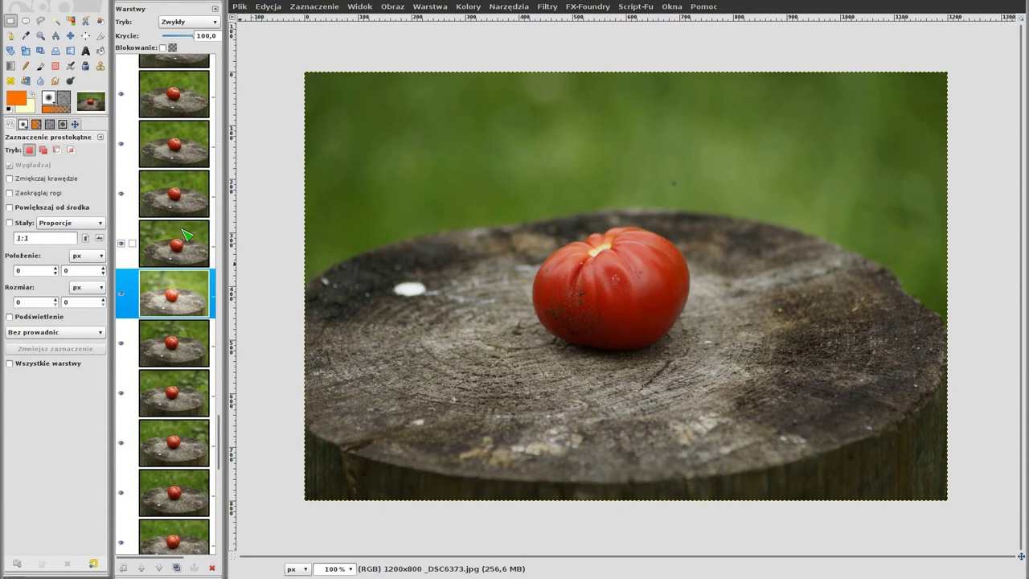
left_click(120, 294, "shift")
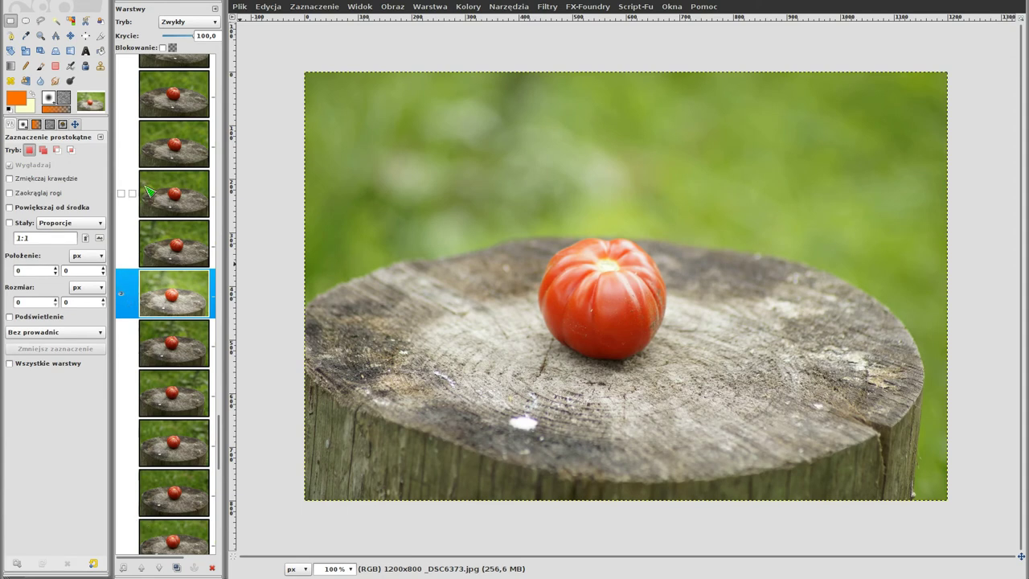
Solo several frames above and below in turn, ending on the active frame.
left_click(122, 144, "shift")
left_click(121, 194, "shift")
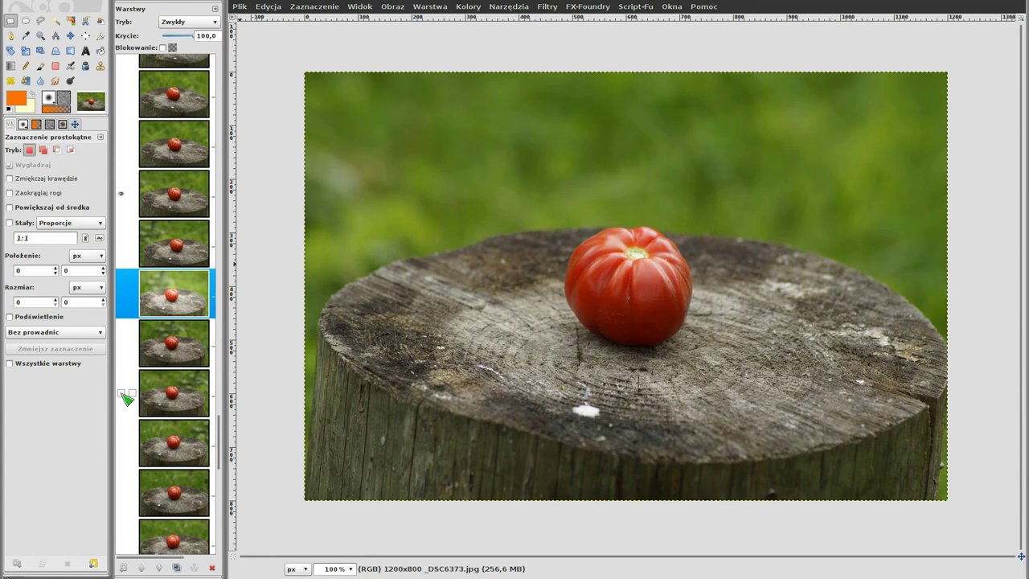
left_click(121, 393, "shift")
left_click(123, 95, "shift")
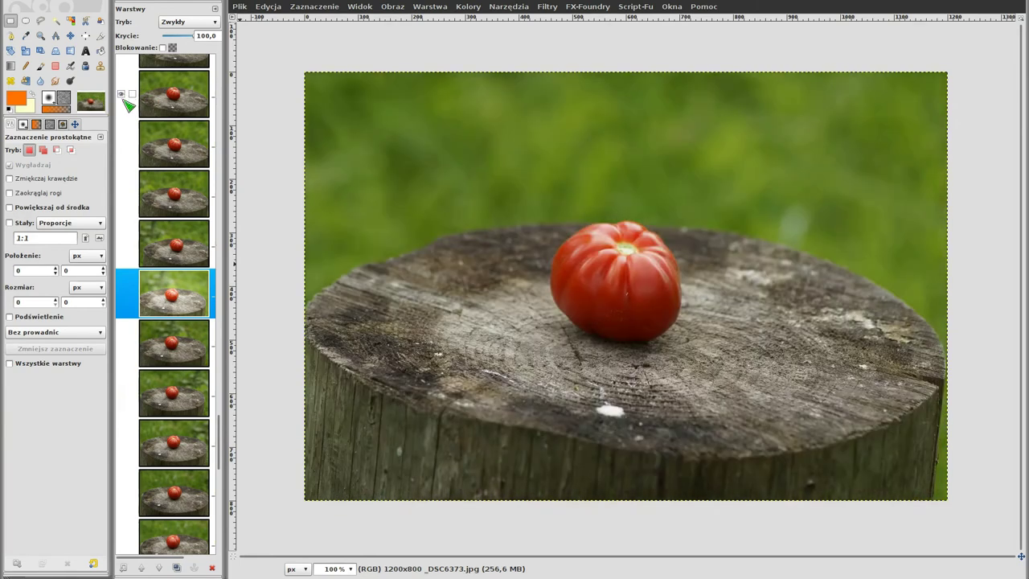
left_click(122, 244, "shift")
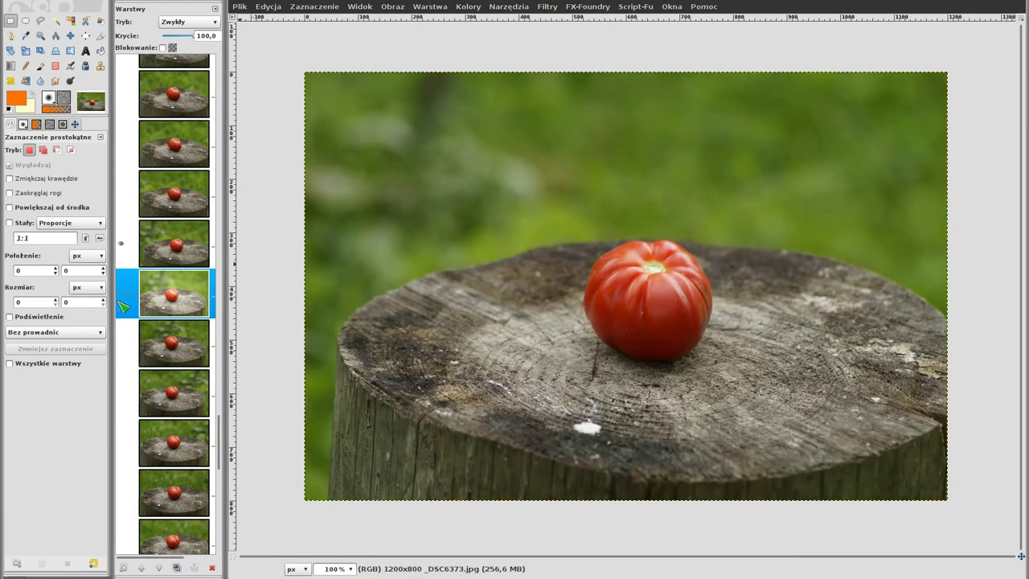
left_click(122, 294, "shift")
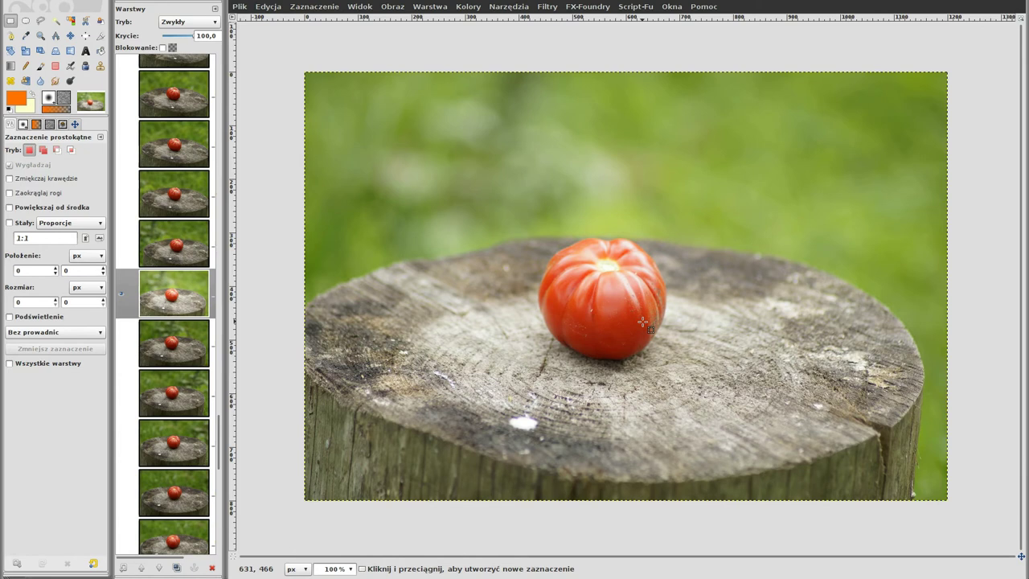
Step the solo view down the stack and back up to compare neighbouring frames.
left_click(121, 243)
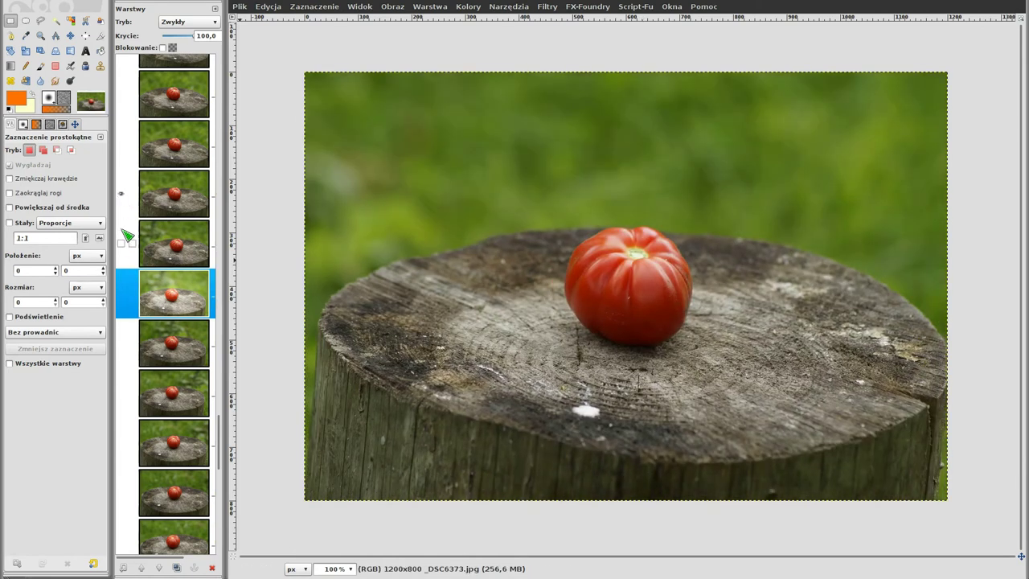
left_click(120, 243)
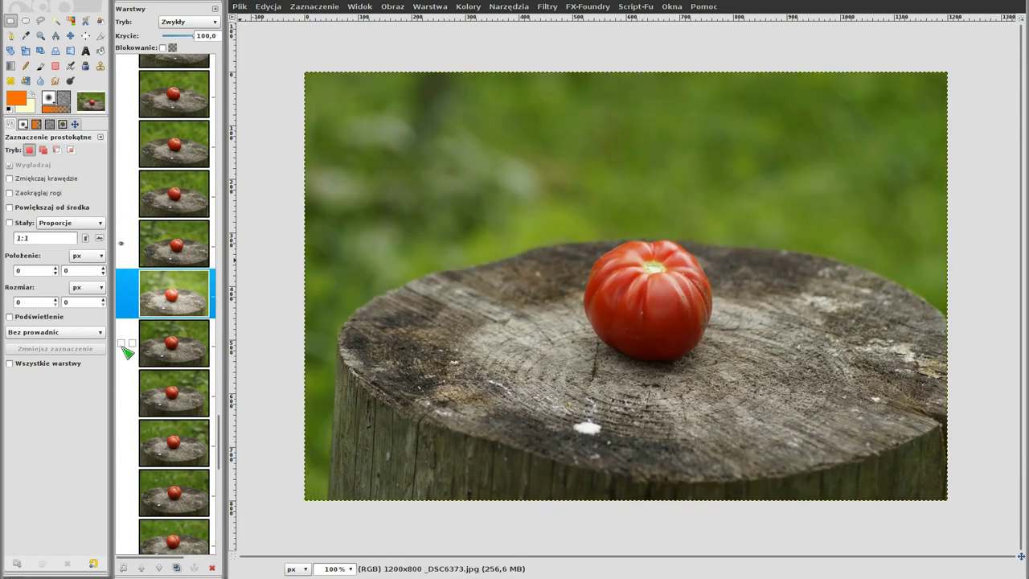
left_click(120, 343)
left_click(122, 393)
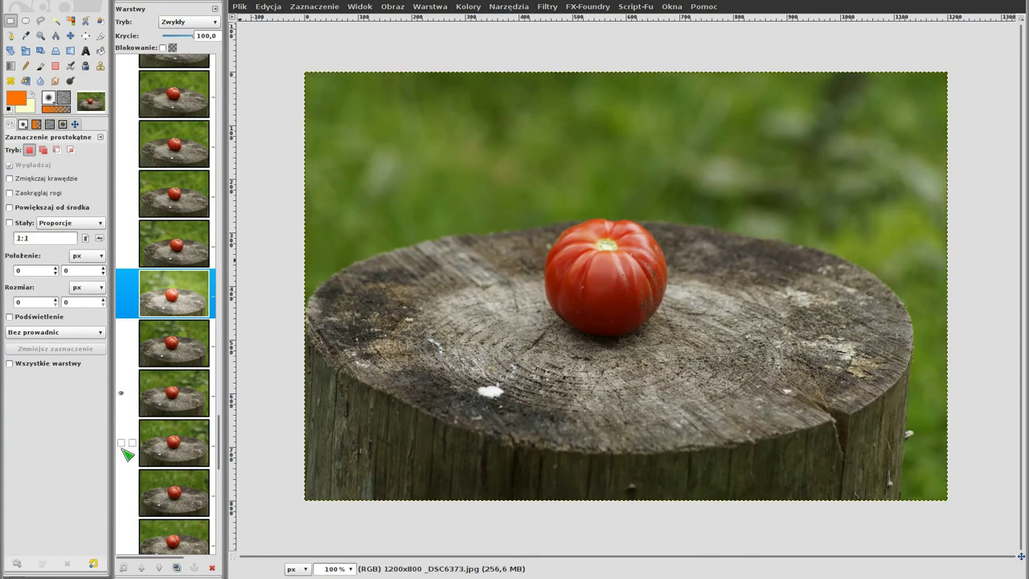
left_click(122, 445)
left_click(122, 442)
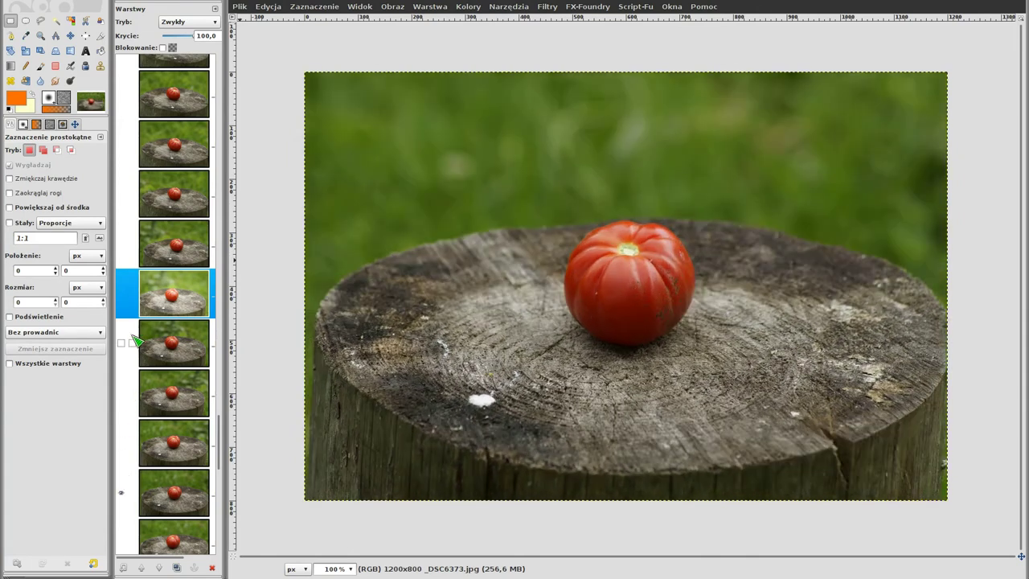
left_click(122, 344)
left_click(122, 344)
left_click(121, 243)
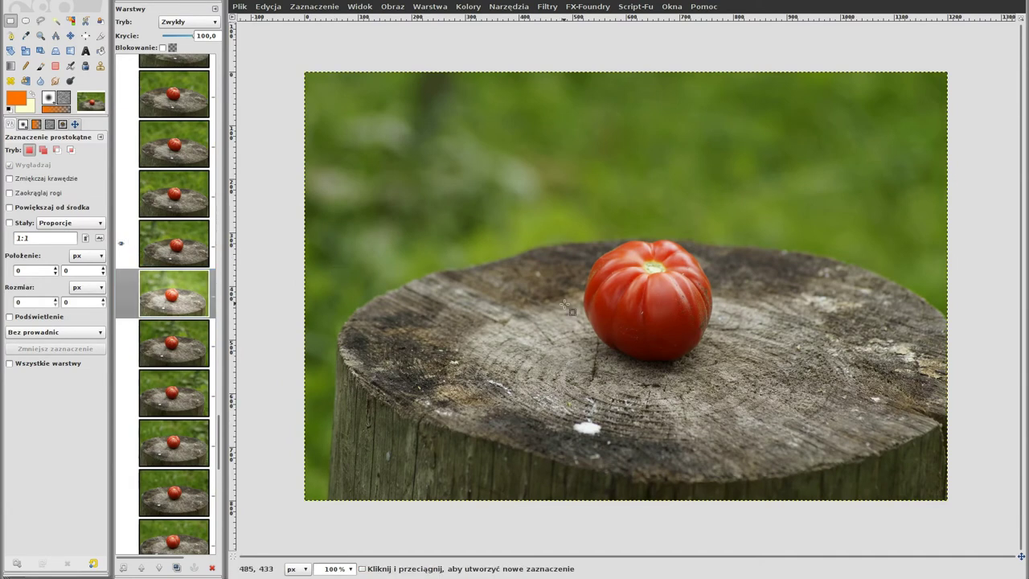
left_click(394, 6)
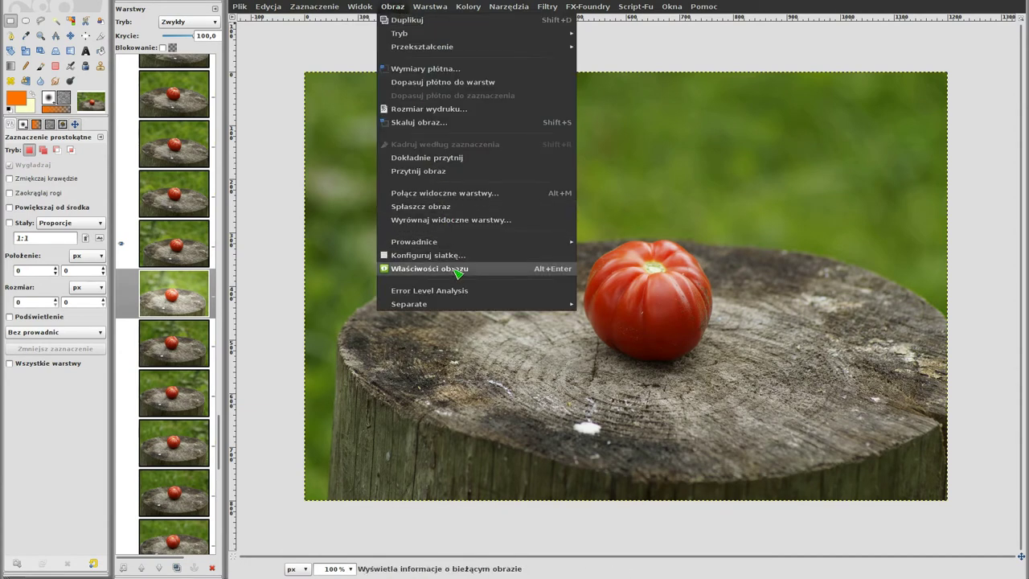
Read Image Properties showing 1200 × 800 pixels and 91 layers, then close it.
left_click(494, 270)
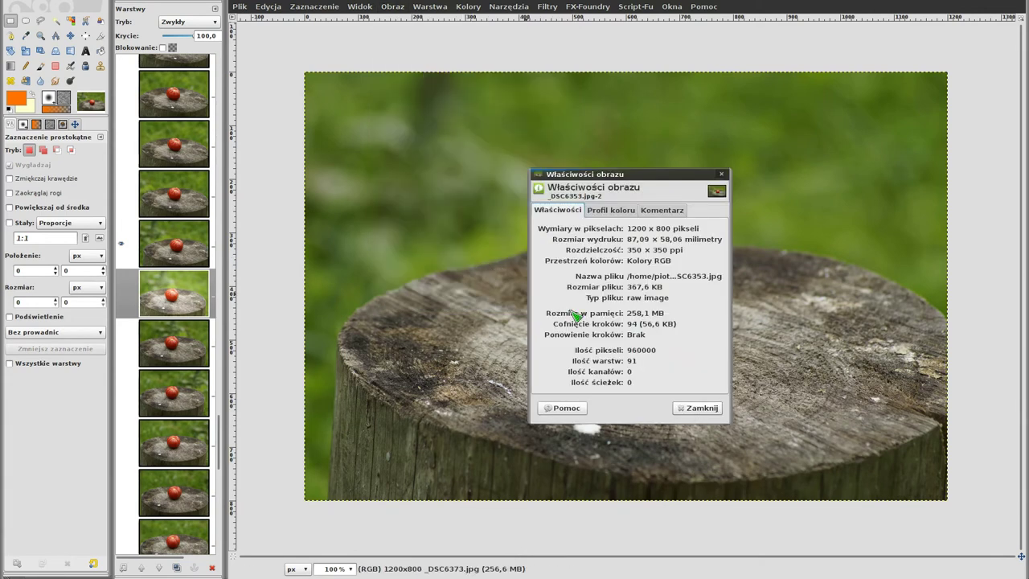
right_click_drag(706, 374, 800, 411, "alt")
mouse_move(758, 359)
left_mouse_down("alt")
mouse_move(712, 329)
mouse_move(618, 216)
mouse_move(635, 219)
left_mouse_up("alt")
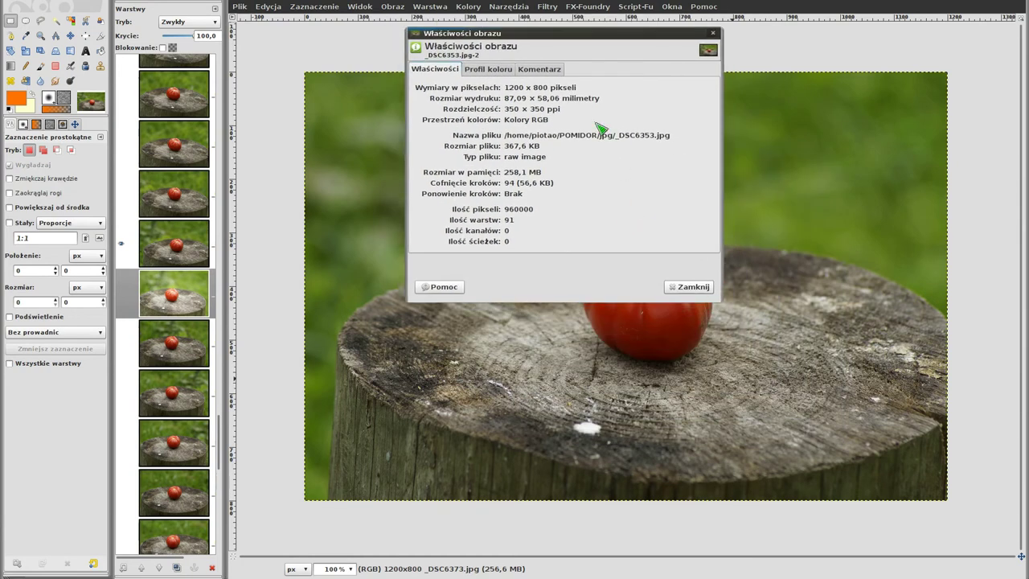
left_click(693, 287)
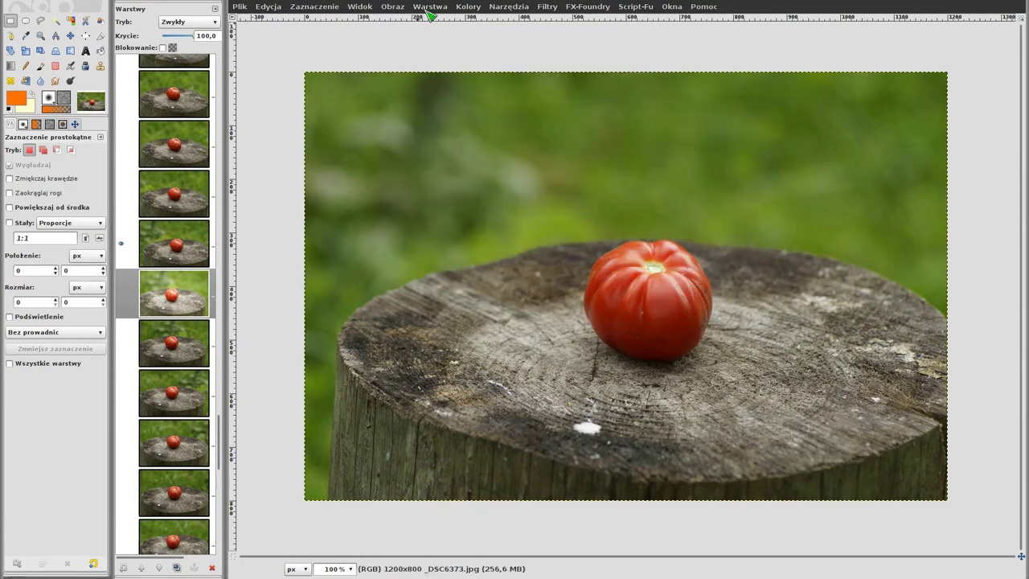
left_click(430, 12)
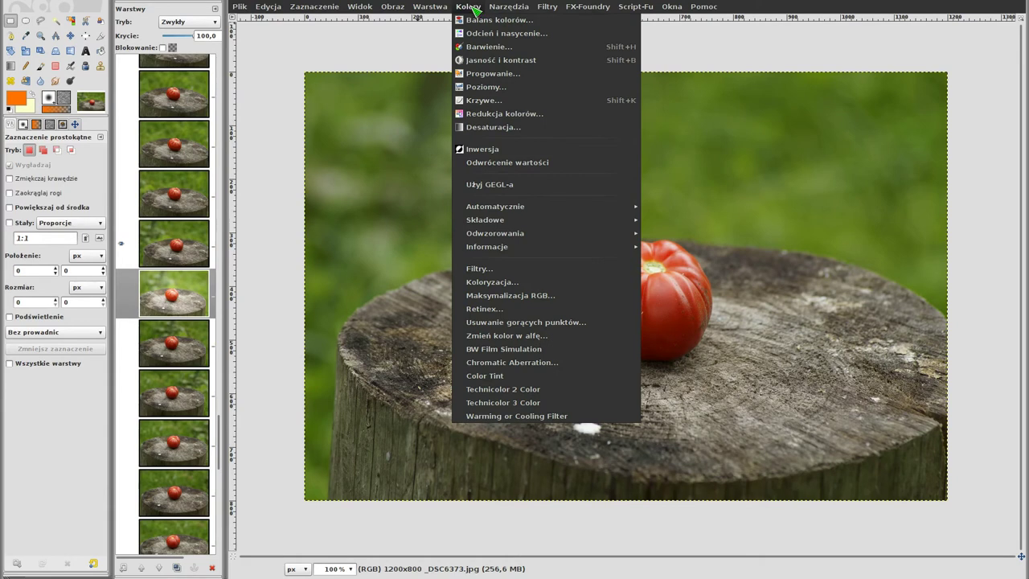
mouse_move(488, 246)
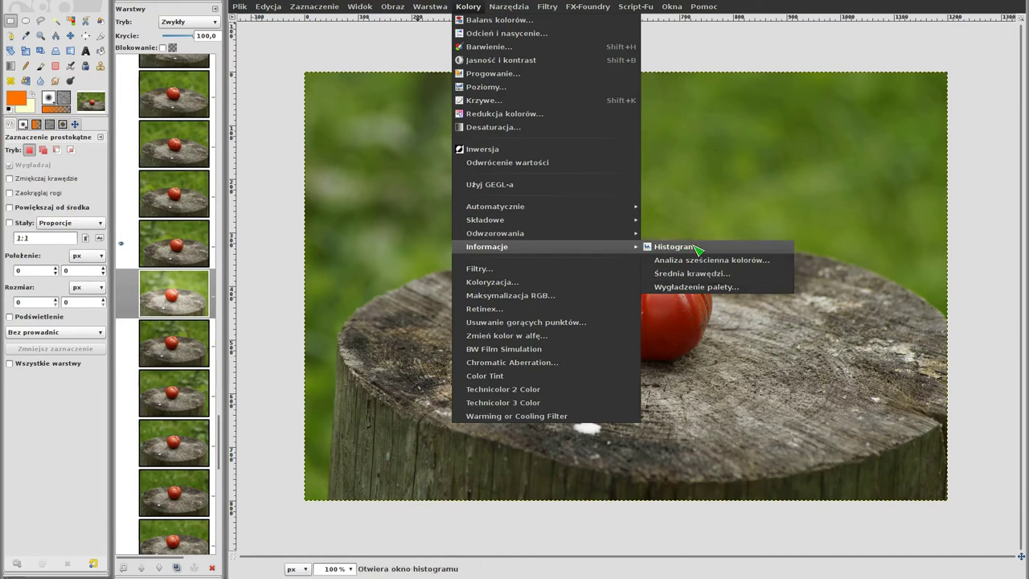
Show the Value histogram for _DSC6373.jpg, moved top-left and enlarged.
left_click(702, 252)
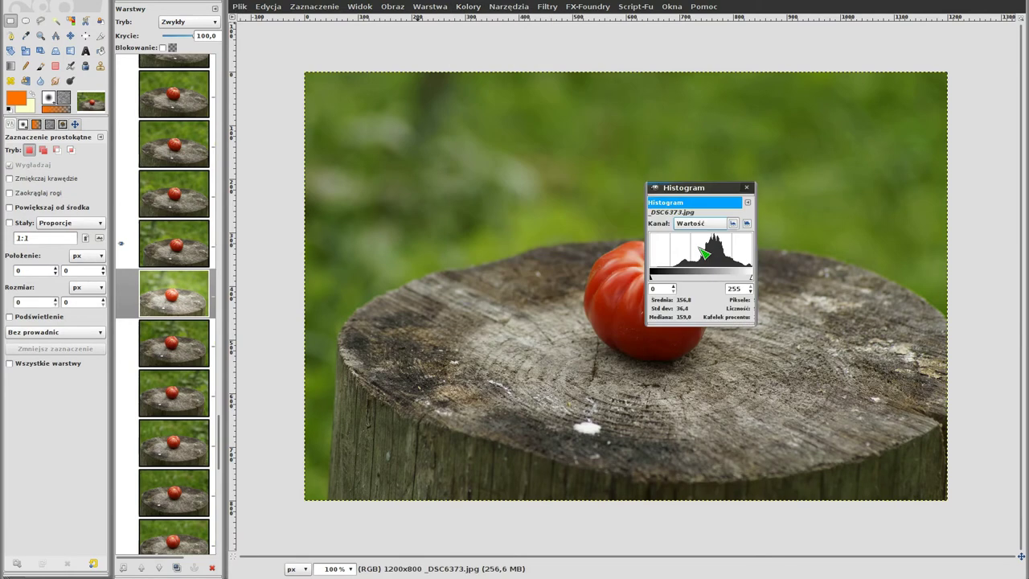
left_click_drag(702, 191, 319, 47)
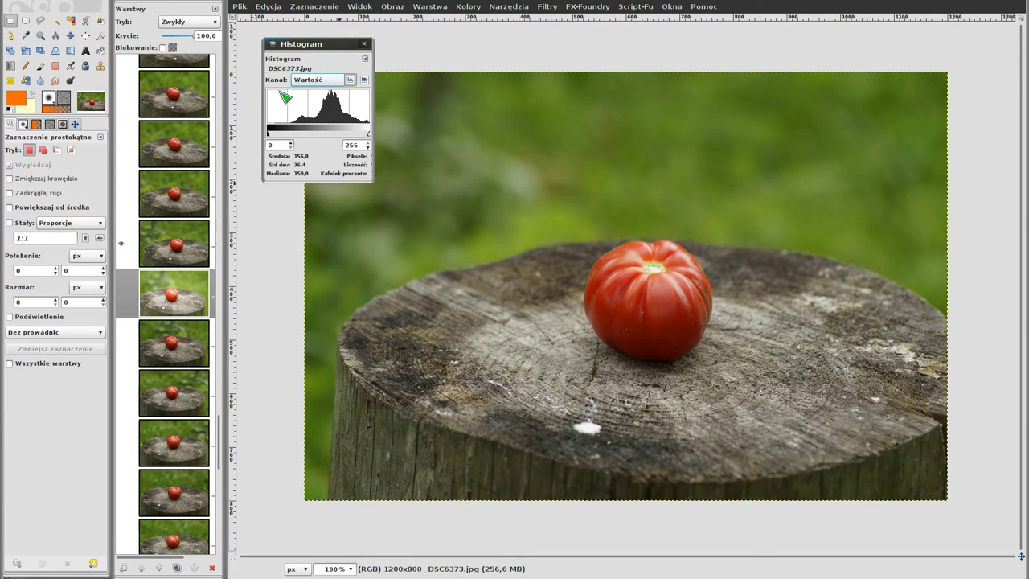
mouse_move(359, 169)
left_mouse_down()
mouse_move(564, 313)
mouse_move(828, 399)
left_mouse_up()
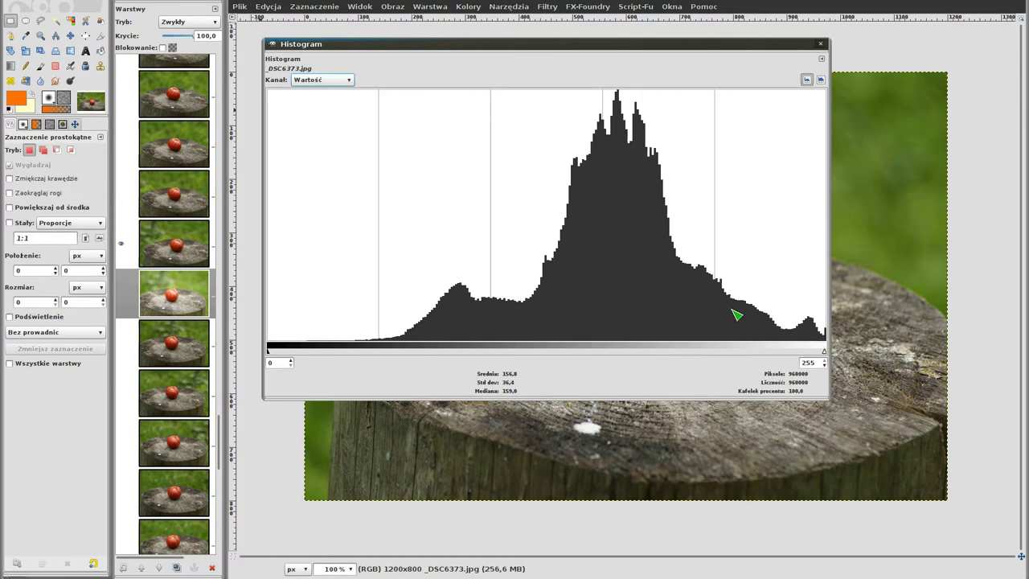
Switch the histogram through the red, green and blue channels, ending on RGB.
left_click(334, 80)
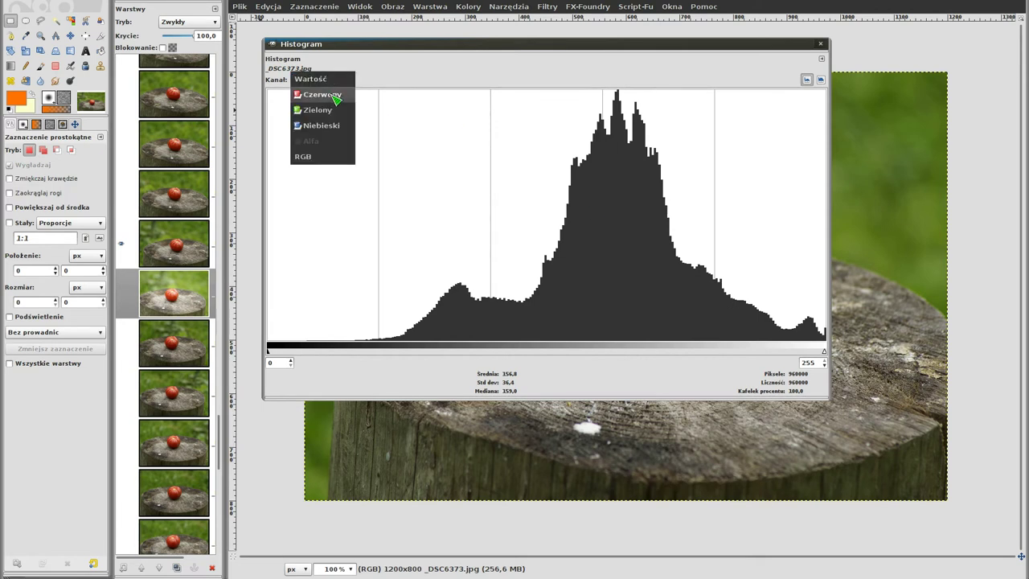
left_click(338, 96)
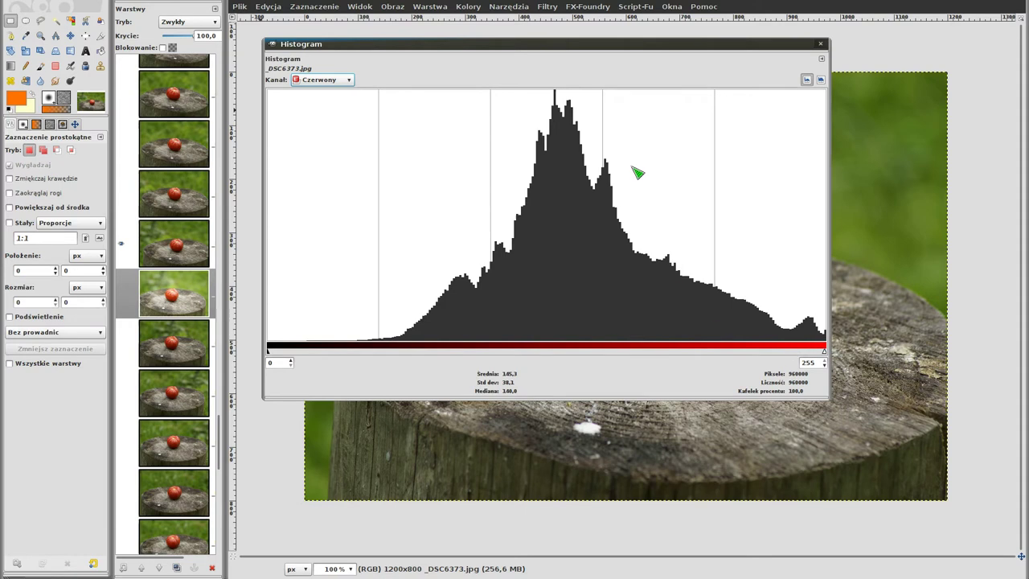
left_click(328, 81)
left_click(324, 95)
left_click(326, 82)
left_click(324, 97)
left_click(324, 81)
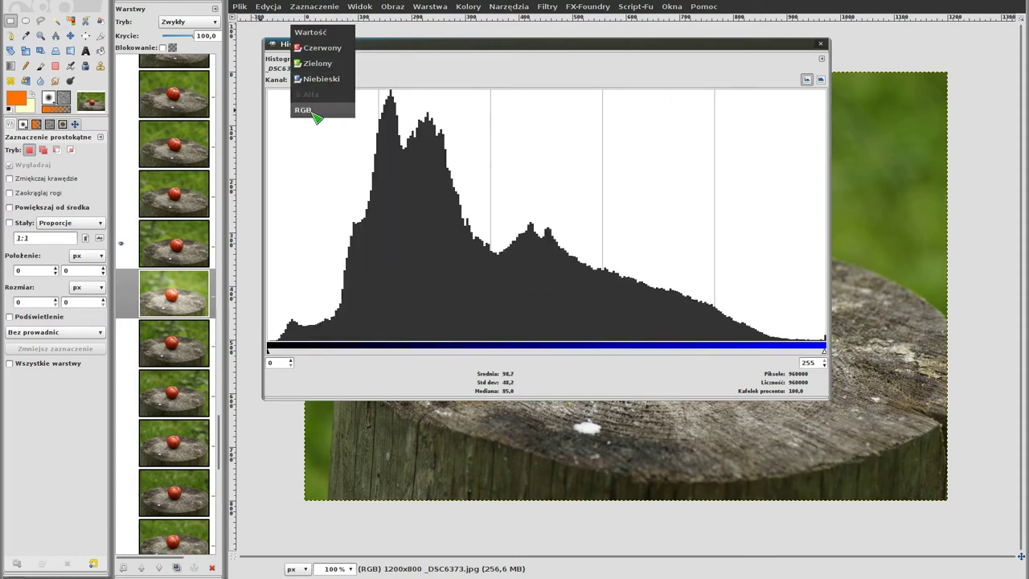
left_click(304, 111)
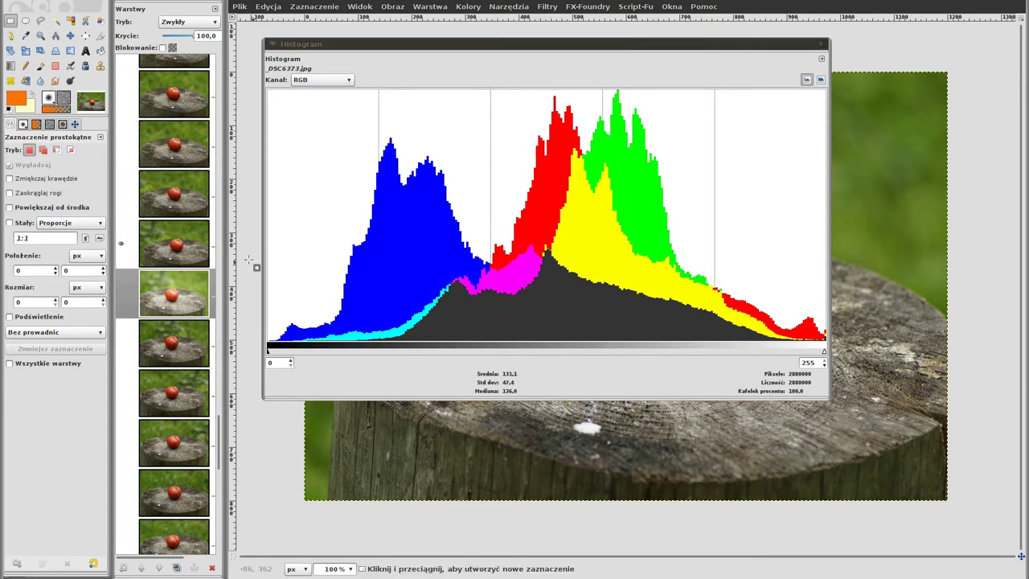
Compare histograms of frames _DSC6369.jpg through _DSC6377.jpg, then reselect _DSC6373.jpg.
left_click(170, 294)
left_click(171, 252)
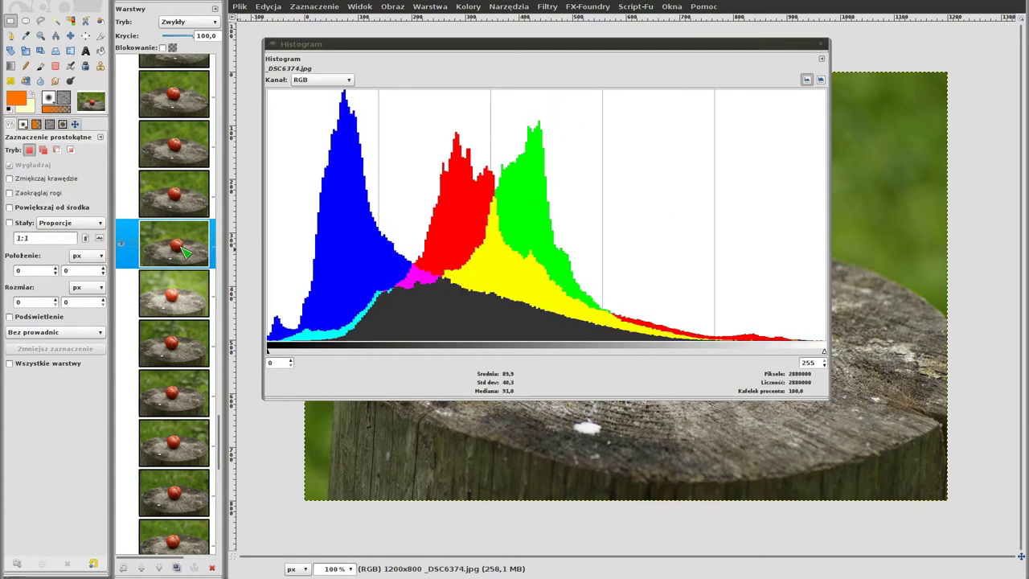
left_click(185, 191)
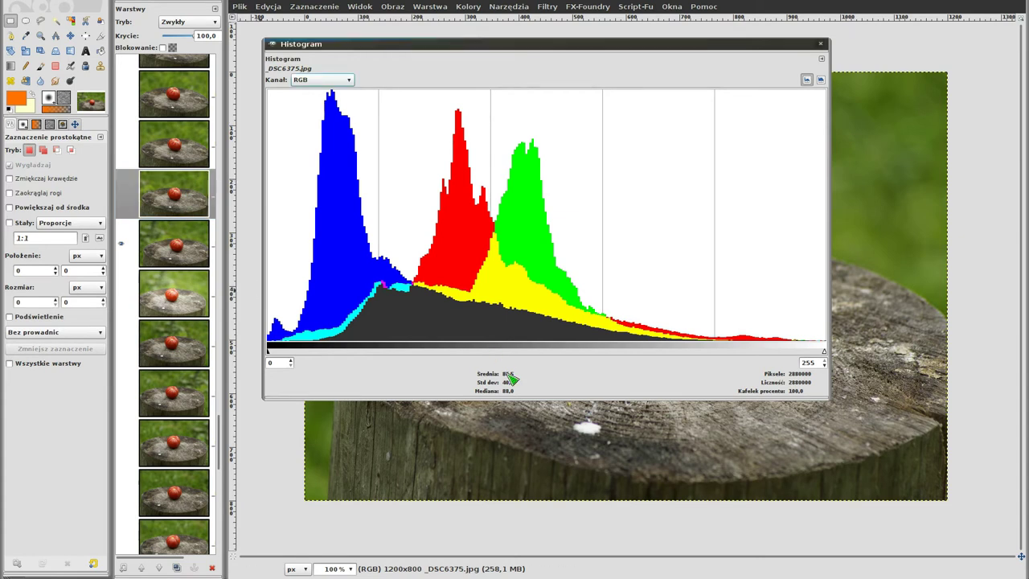
left_click(179, 147)
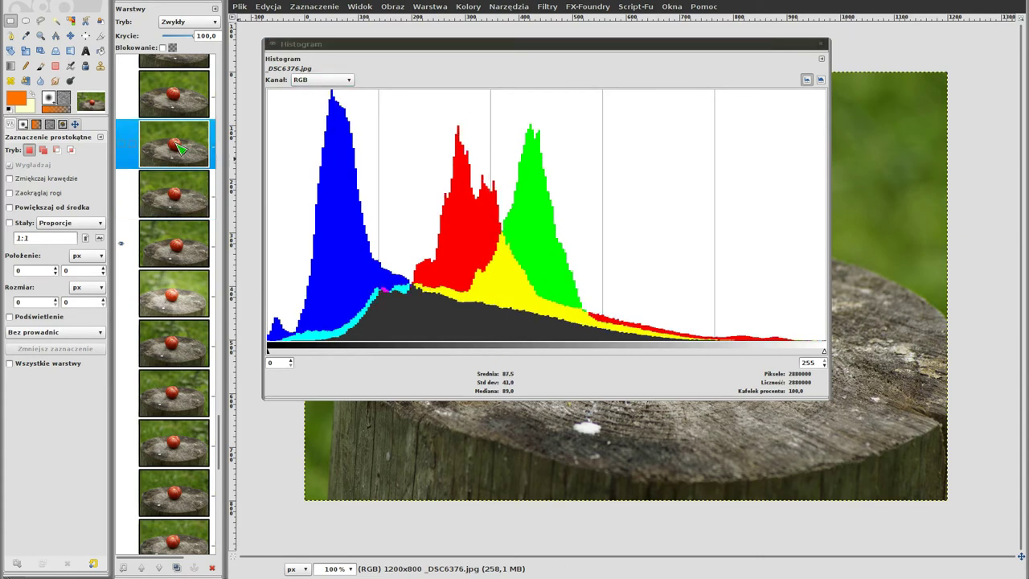
left_click(154, 475)
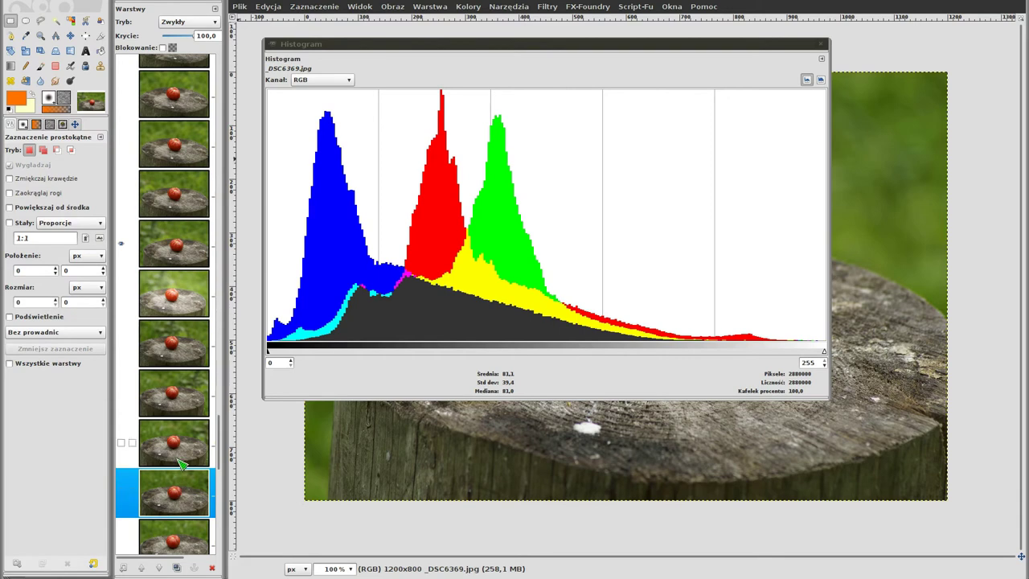
left_click(179, 448)
left_click(177, 396)
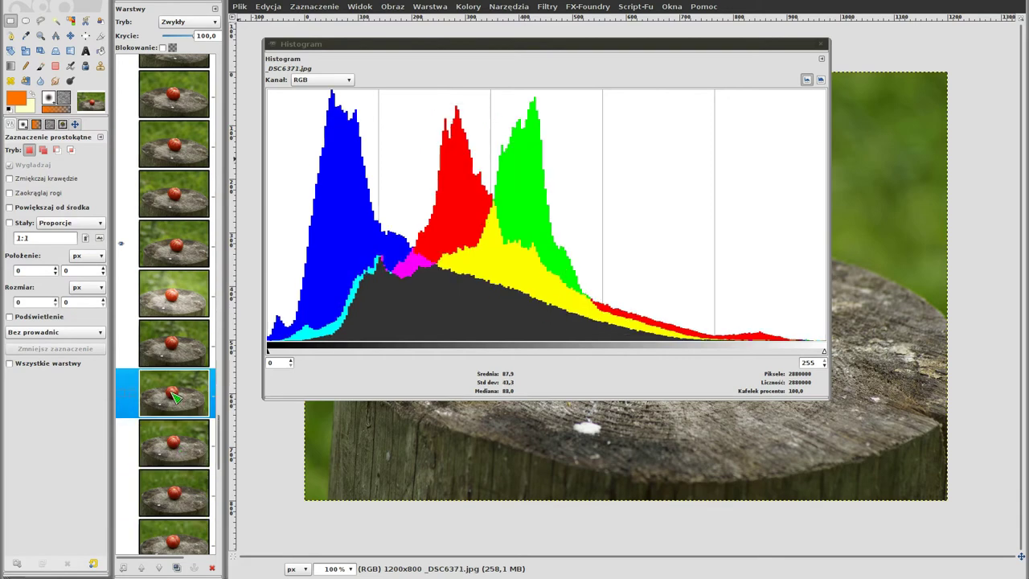
left_click(176, 341)
left_click(182, 250)
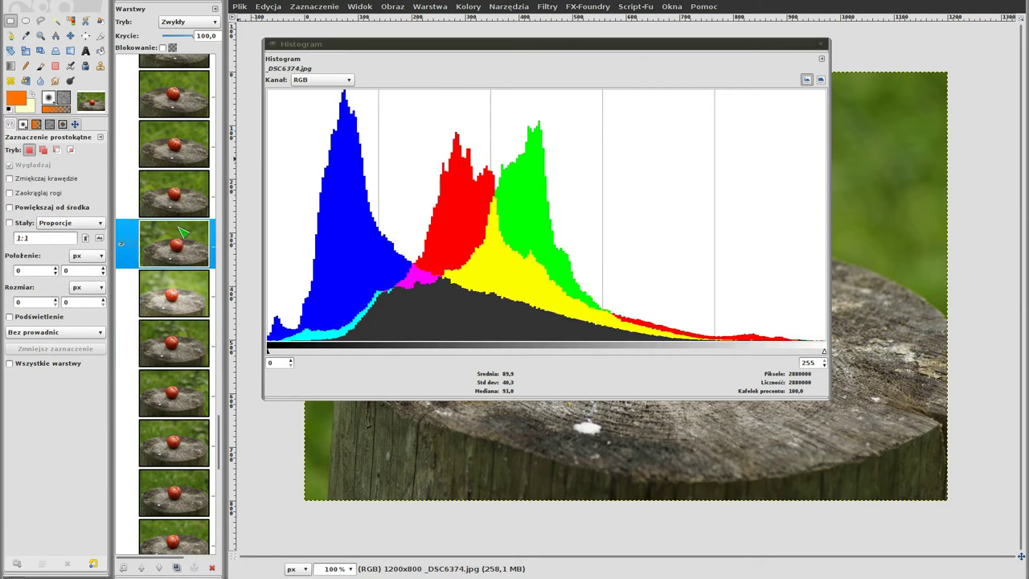
left_click(182, 197)
left_click(175, 142)
left_click(177, 94)
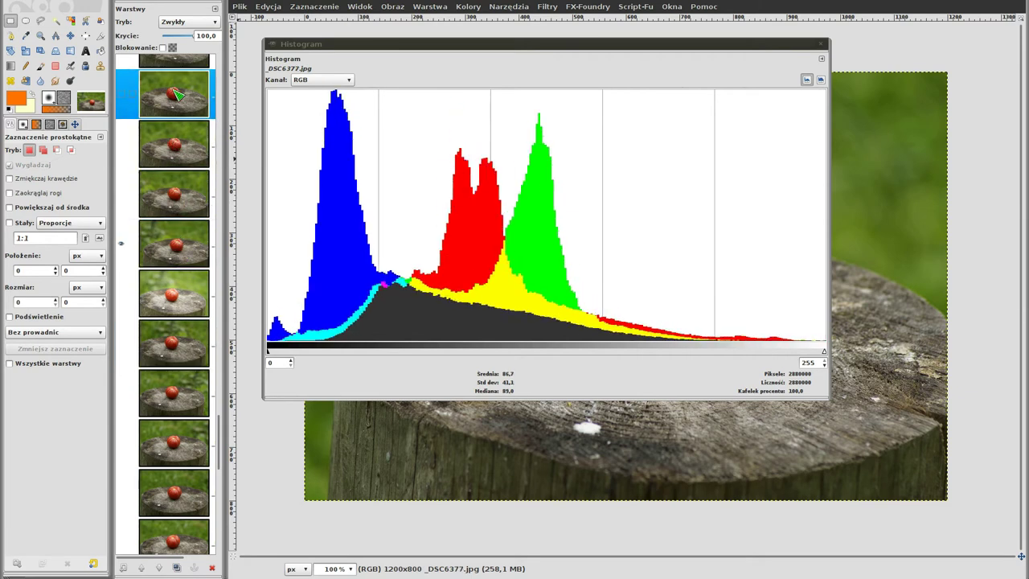
left_click(183, 174)
left_click(180, 265)
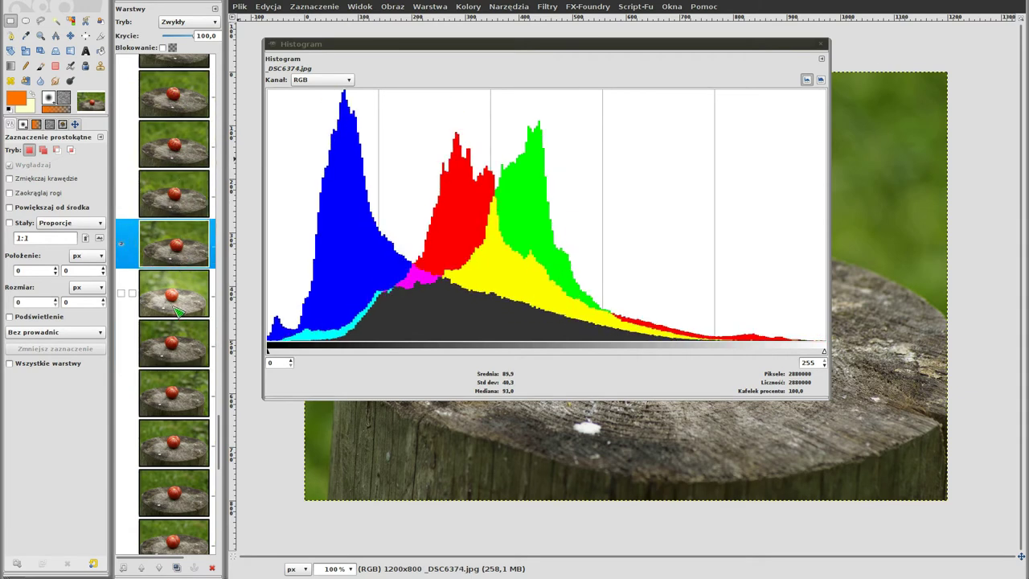
left_click(180, 298)
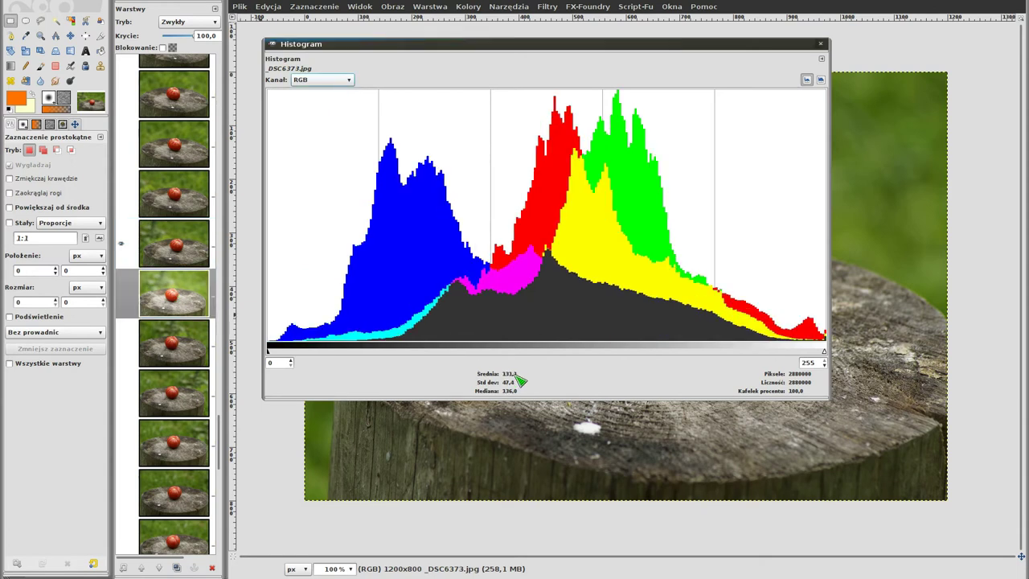
left_click(172, 285)
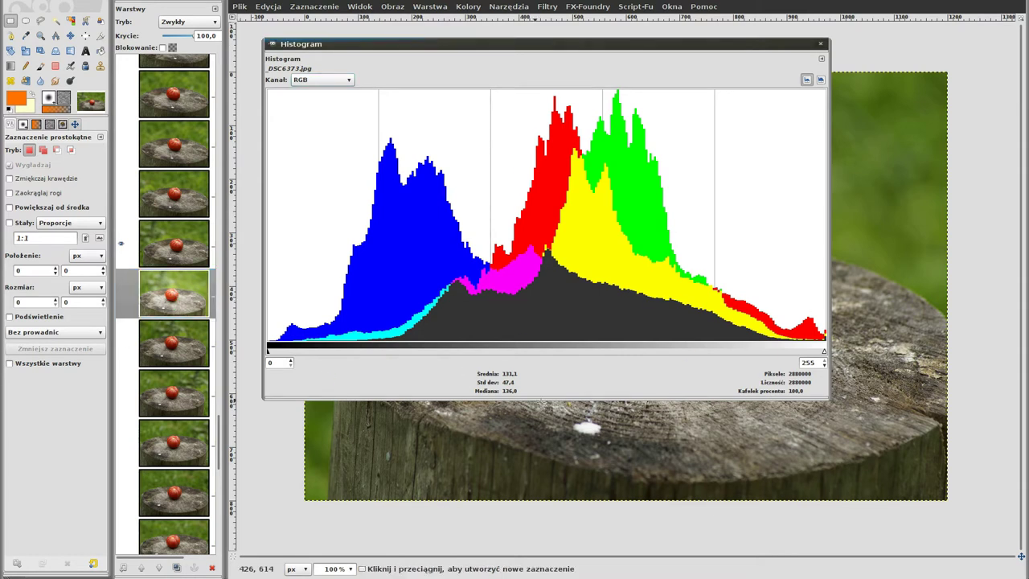
Move the Histogram window down and back over the photo.
left_click_drag(508, 48, 489, 202)
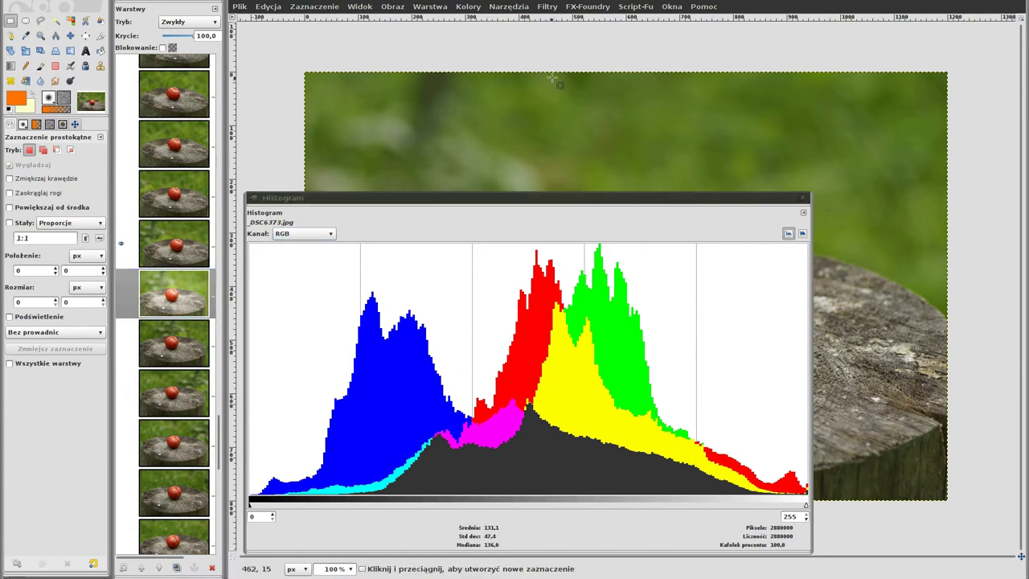
left_click_drag(592, 198, 622, 500)
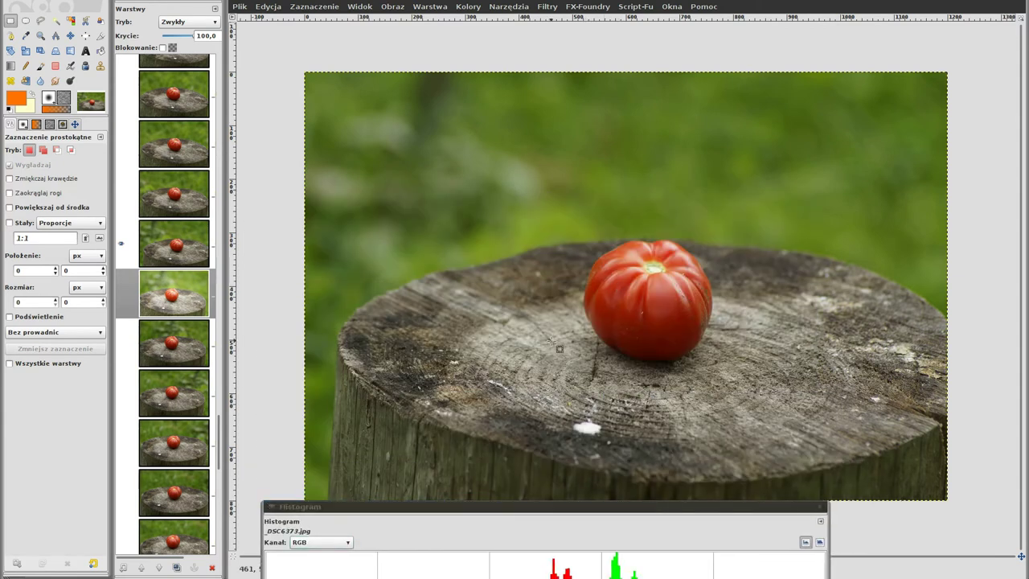
left_click_drag(523, 505, 523, 163)
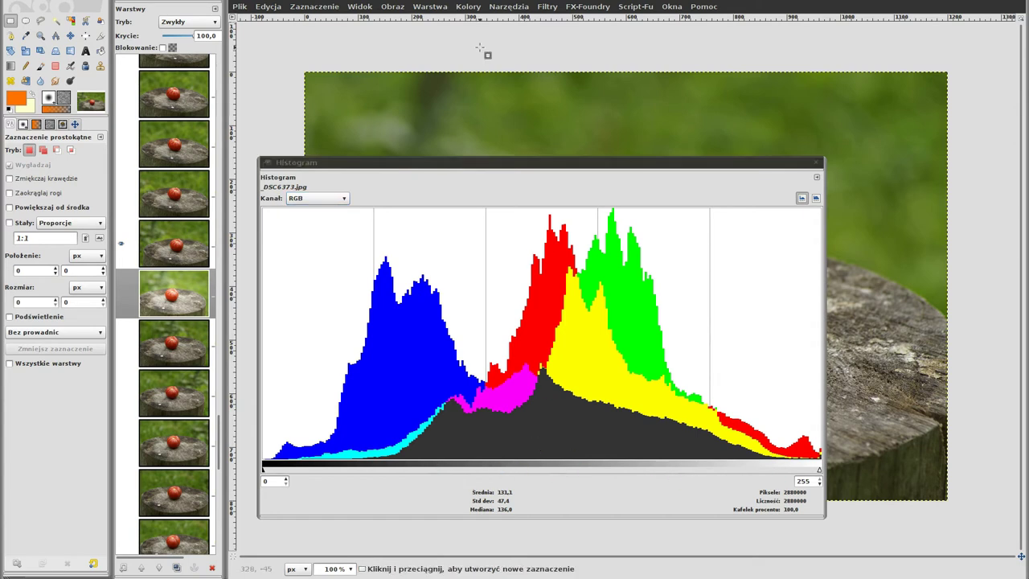
left_click(472, 6)
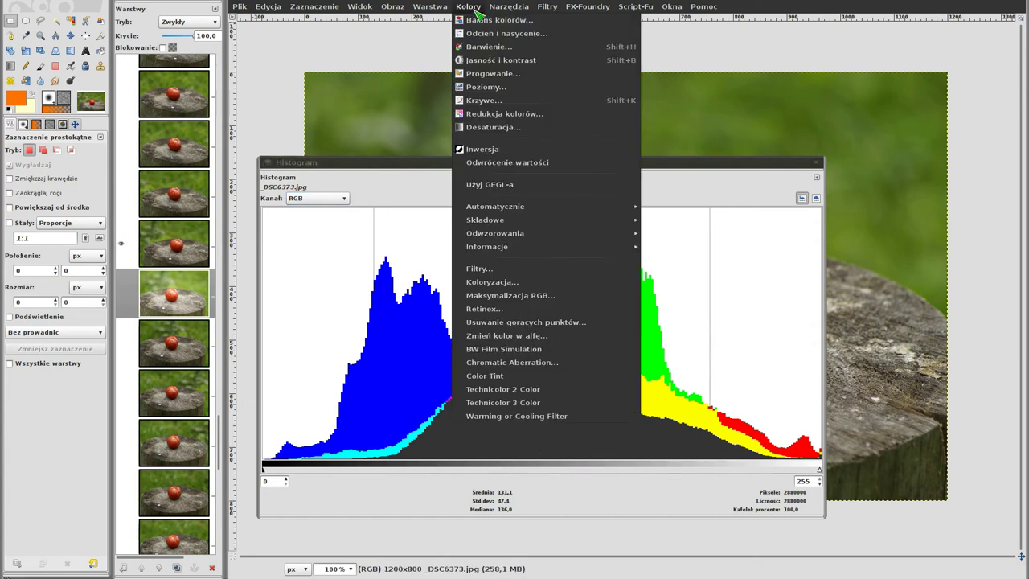
Open Levels, try a midtone gamma of 0.77, and rearrange the Levels and Histogram windows.
left_click(510, 90)
left_click_drag(715, 64, 412, 38)
left_click_drag(614, 361, 965, 406)
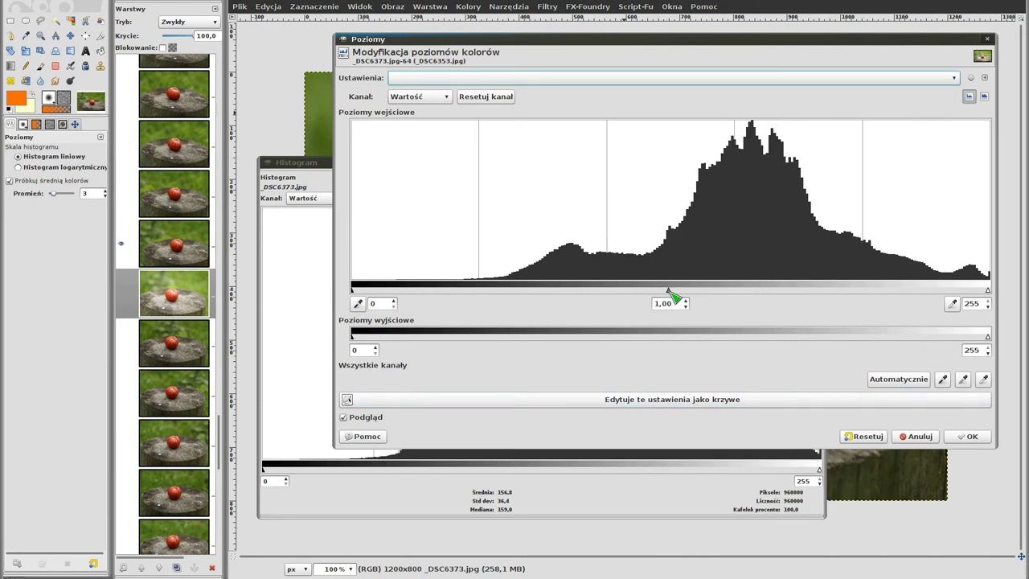
left_click_drag(670, 290, 706, 294)
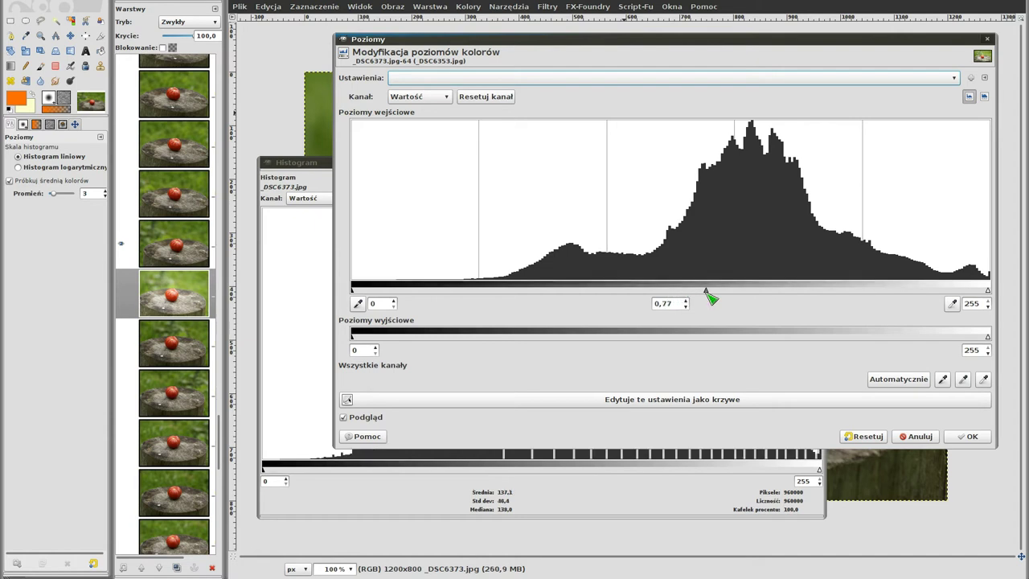
left_click_drag(915, 375, 697, 284, "alt")
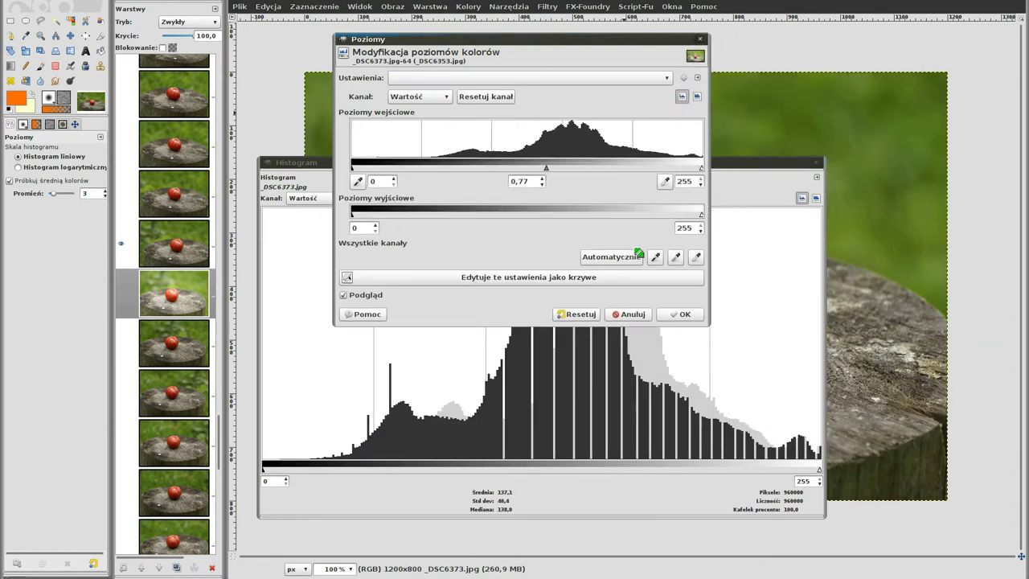
left_click_drag(592, 208, 409, 287, "alt")
right_click_drag(781, 230, 448, 388, "alt")
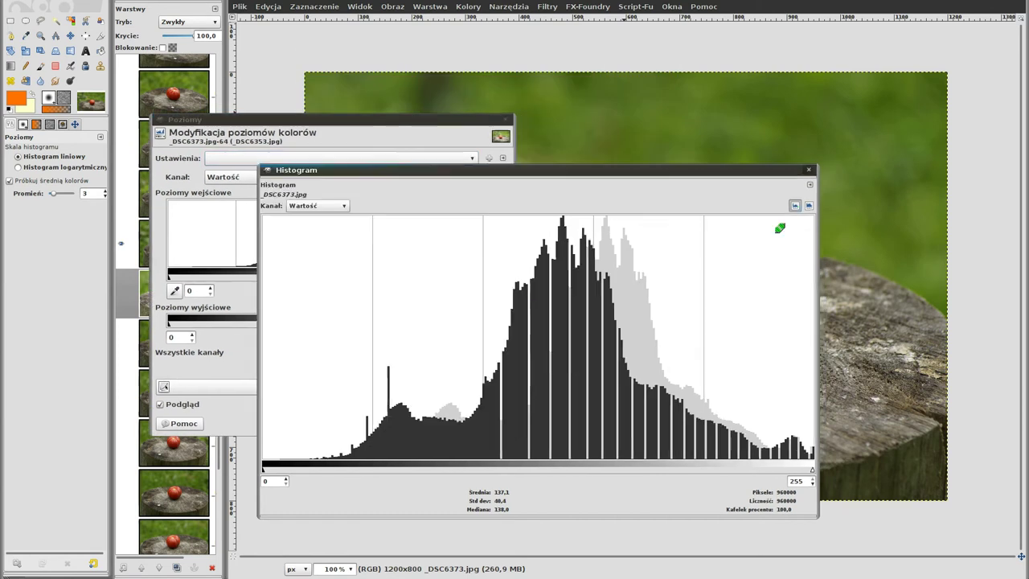
left_click_drag(395, 363, 366, 424, "alt")
mouse_move(421, 338)
left_mouse_down("alt")
mouse_move(347, 191)
mouse_move(196, 131)
left_mouse_up("alt")
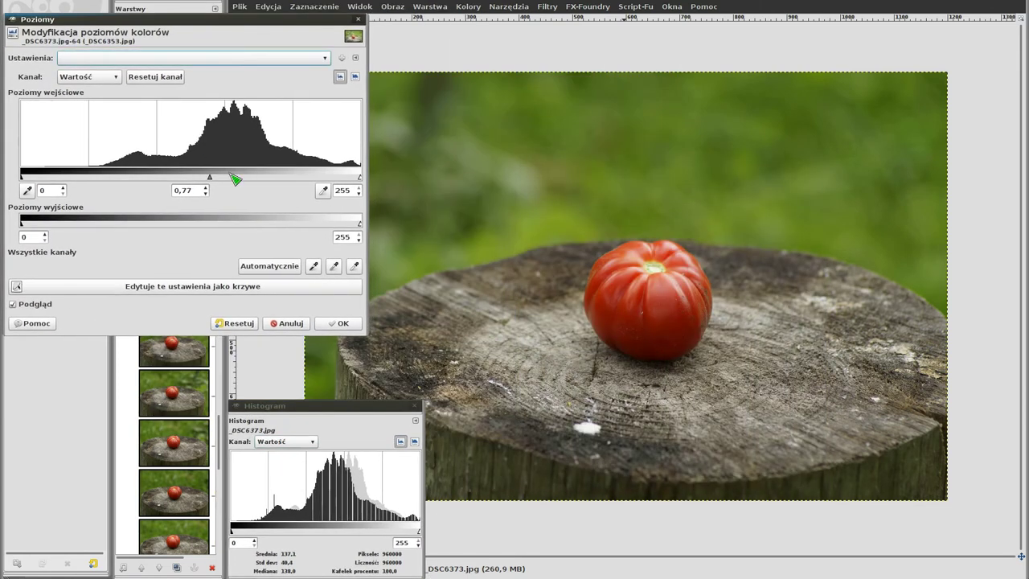
Fine-tune the Levels midtone gamma until it reads about 0.62.
mouse_move(210, 178)
left_mouse_down()
mouse_move(229, 178)
mouse_move(197, 179)
left_mouse_up()
left_click(333, 460)
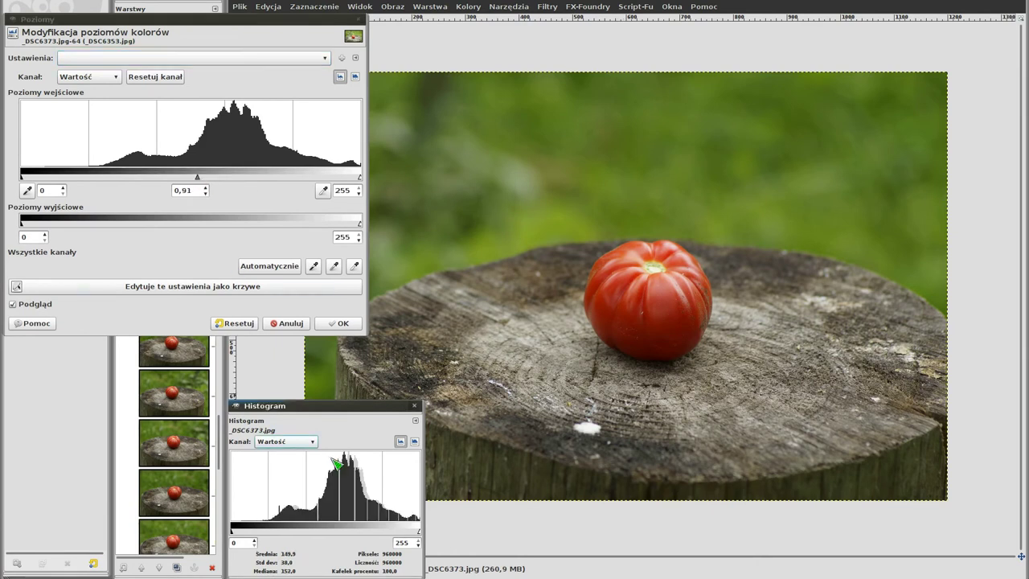
left_click_drag(193, 246, 498, 240, "alt")
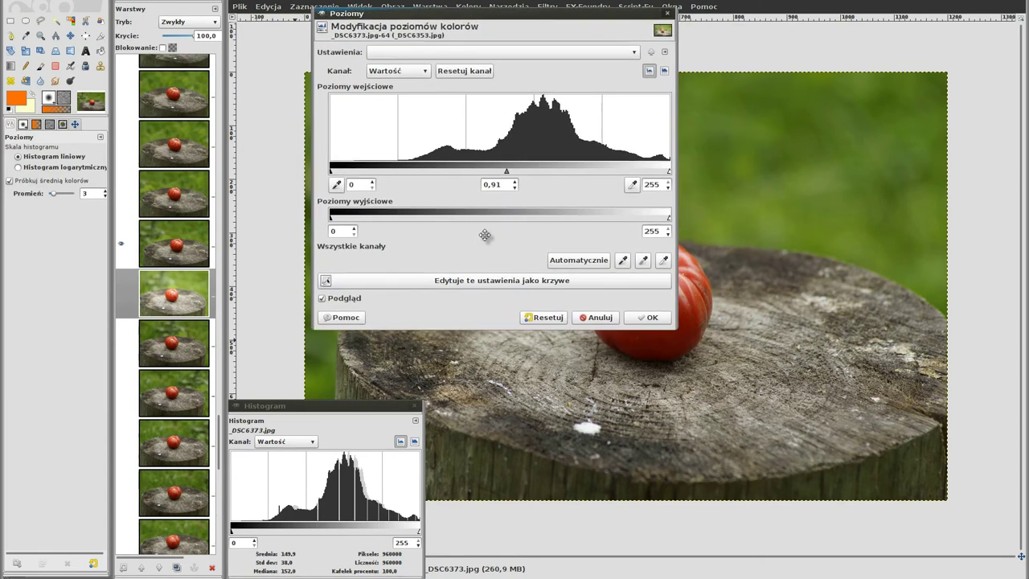
left_click(146, 277)
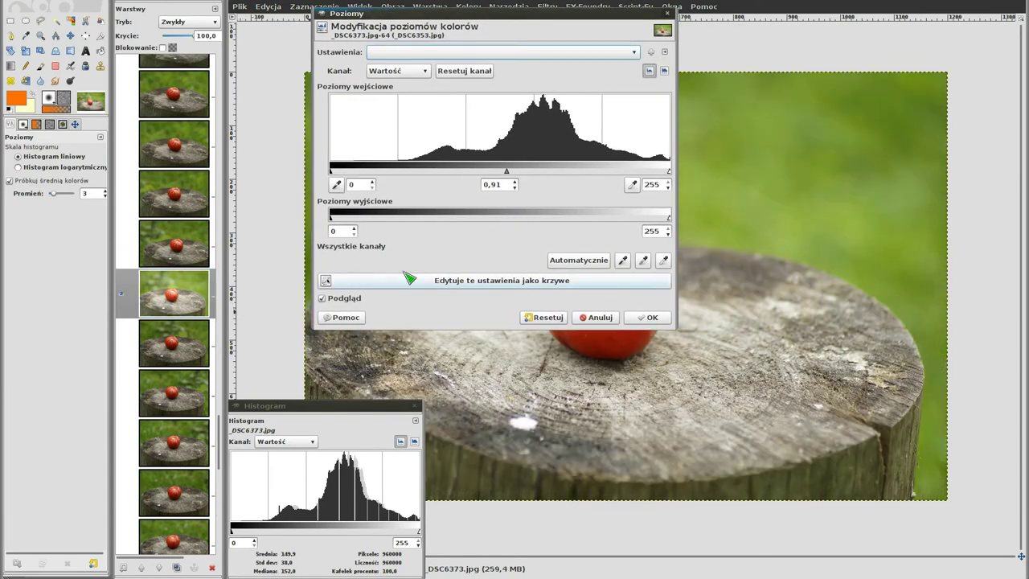
mouse_move(504, 201)
left_mouse_down("alt")
mouse_move(230, 223)
mouse_move(197, 194)
mouse_move(243, 166)
left_mouse_up("alt")
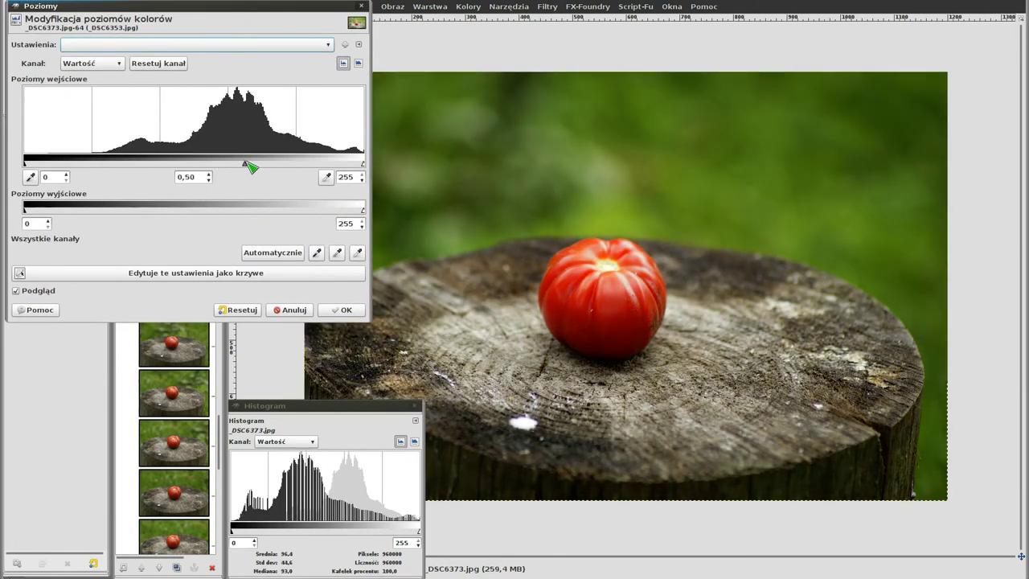
left_click(322, 459)
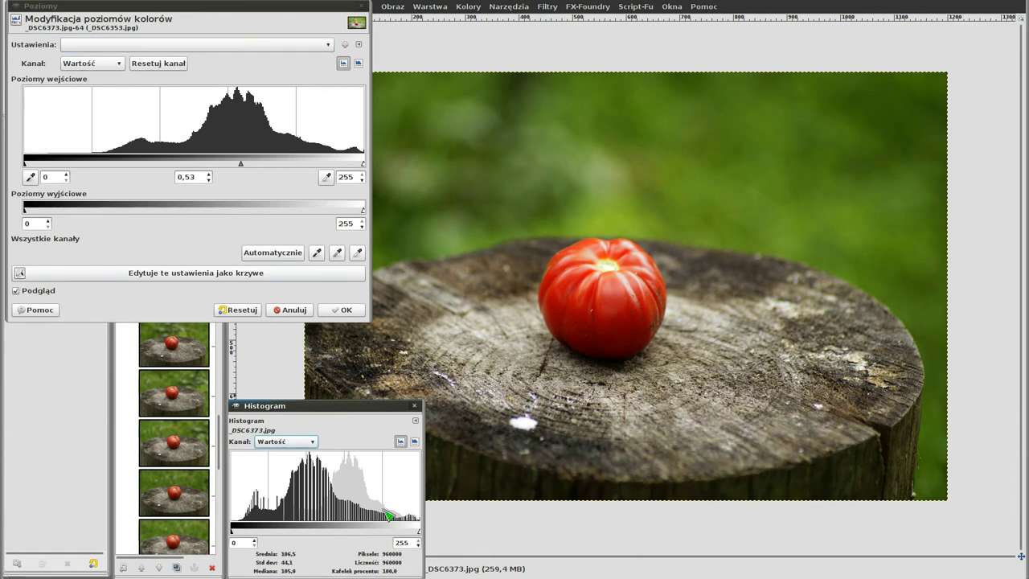
left_click(279, 205)
left_click_drag(244, 165, 257, 163)
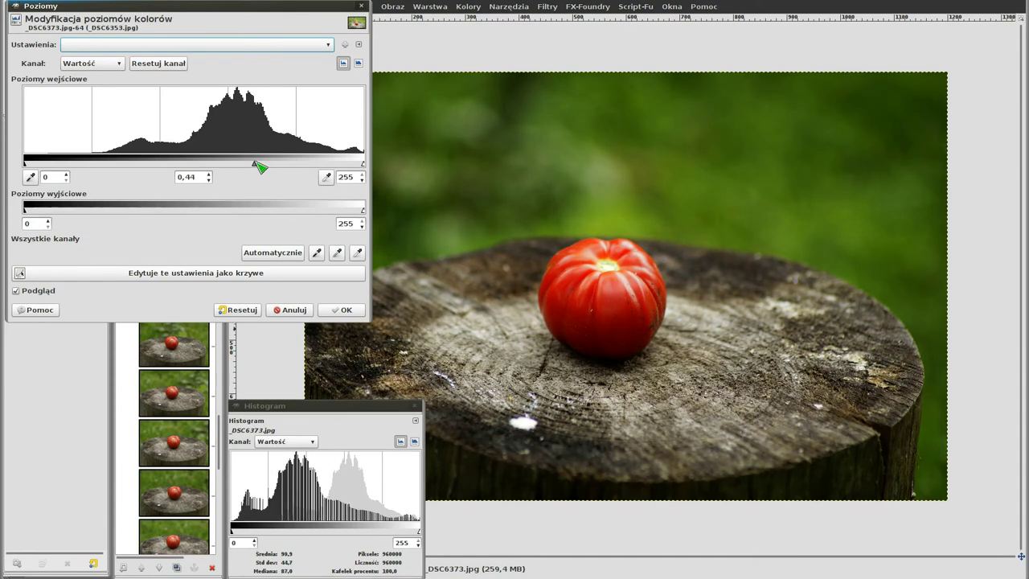
left_click_drag(258, 163, 254, 163)
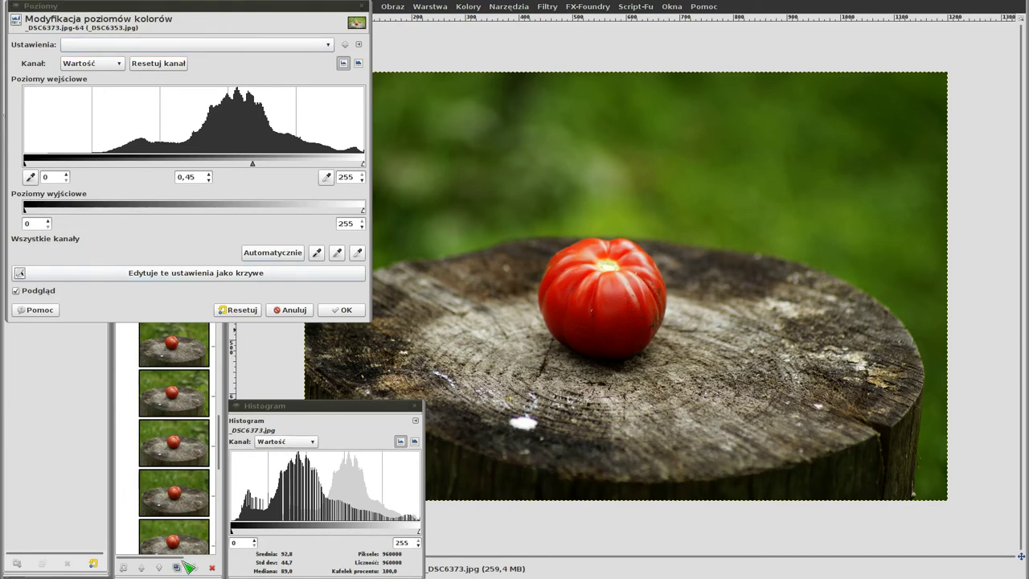
left_click_drag(253, 163, 229, 164)
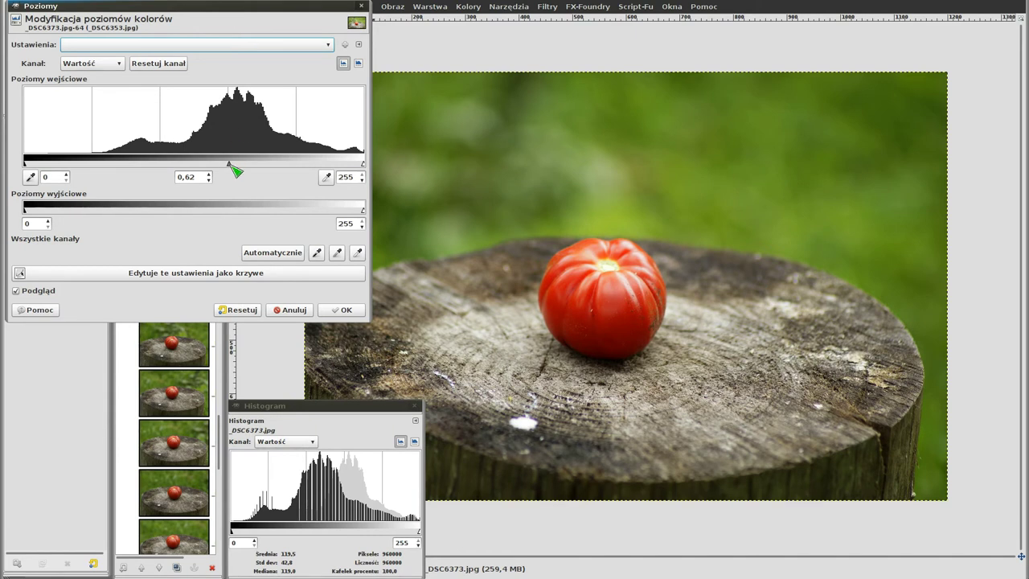
Apply the levels change and compare _DSC6373.jpg with neighbouring frames _DSC6372 to _DSC6376.
left_click(341, 311)
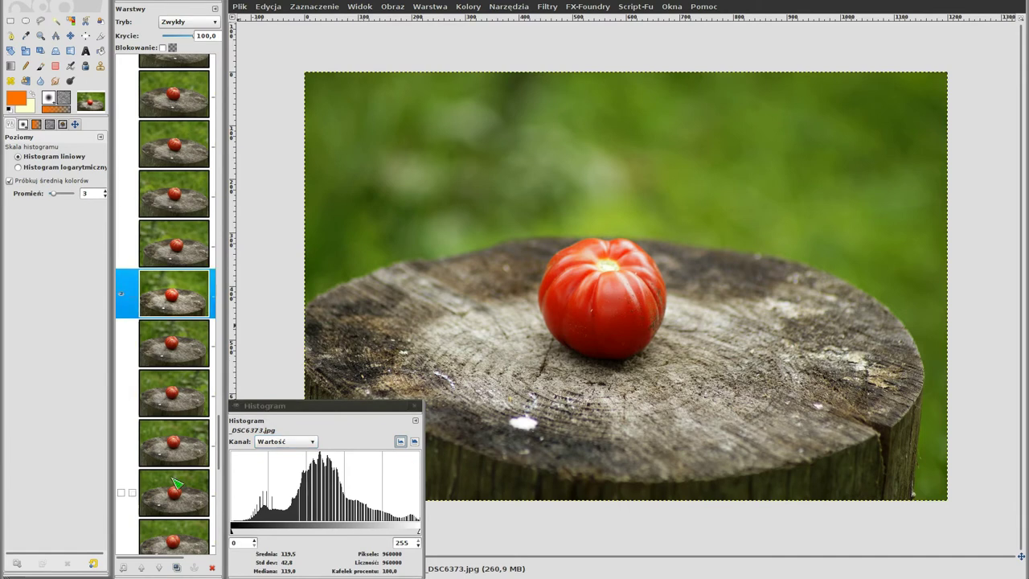
left_click(174, 244)
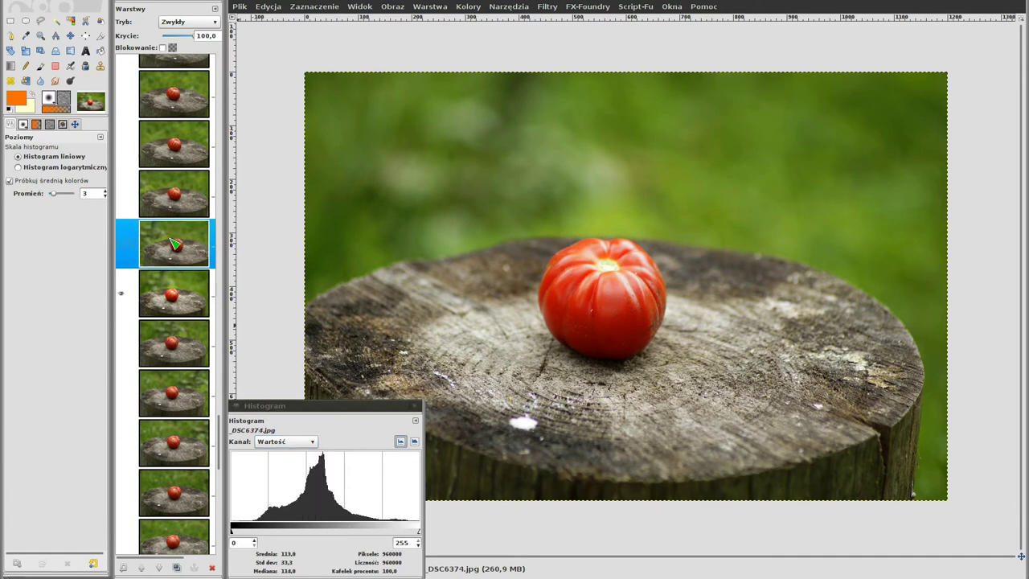
mouse_move(174, 344)
left_click(178, 300)
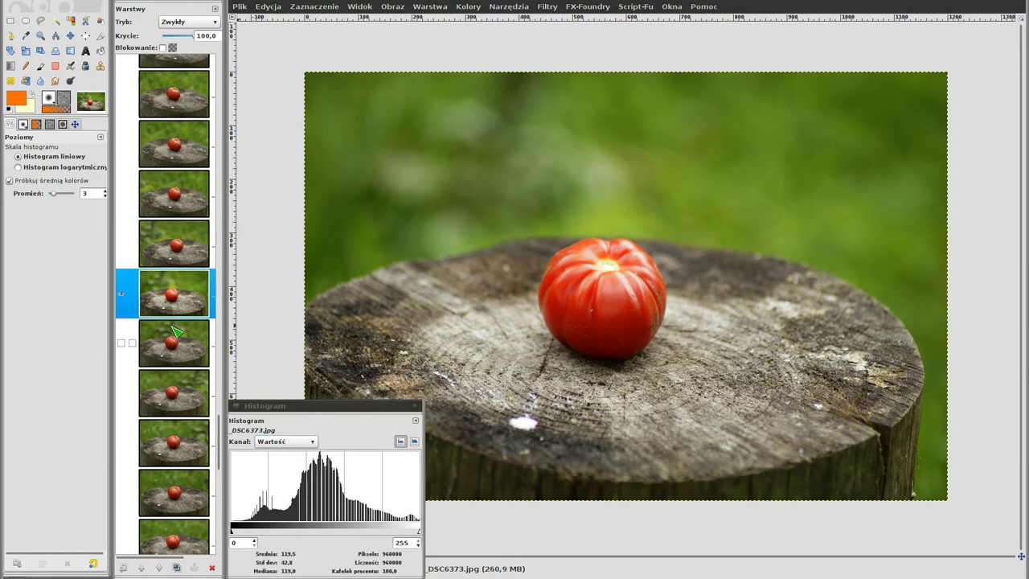
left_click(178, 360)
left_click(175, 397)
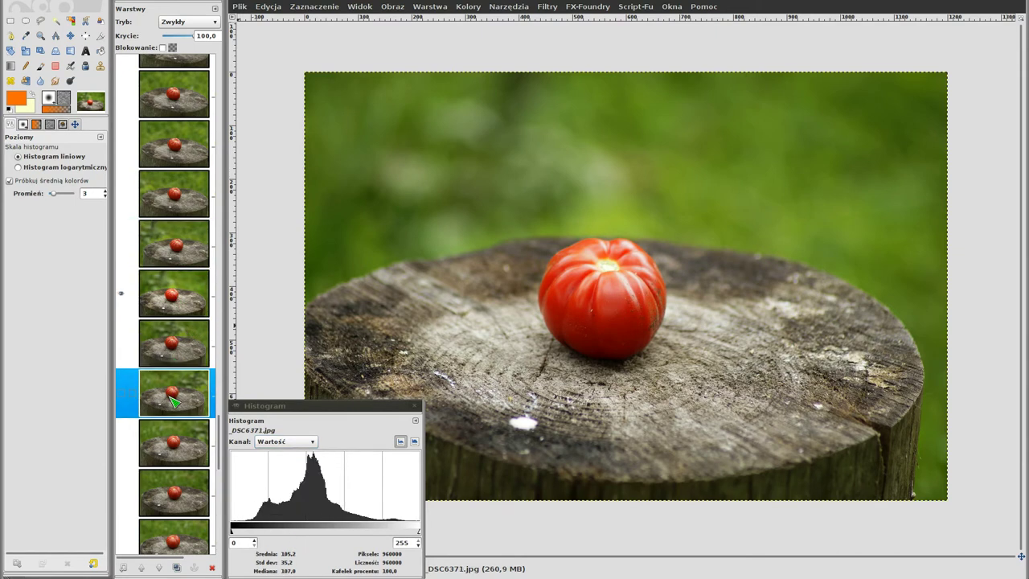
left_click(180, 199)
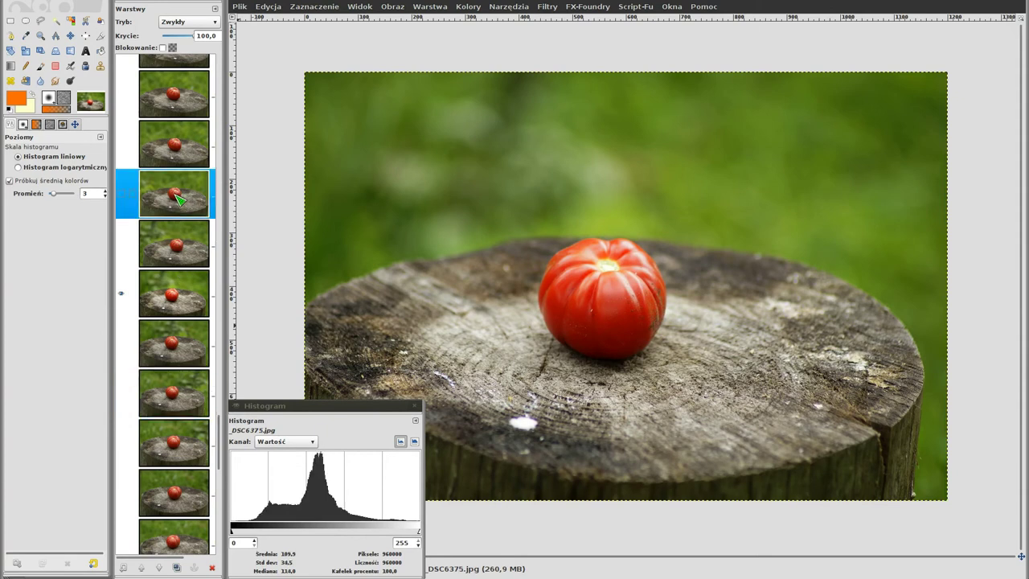
left_click(179, 145)
left_click(171, 298)
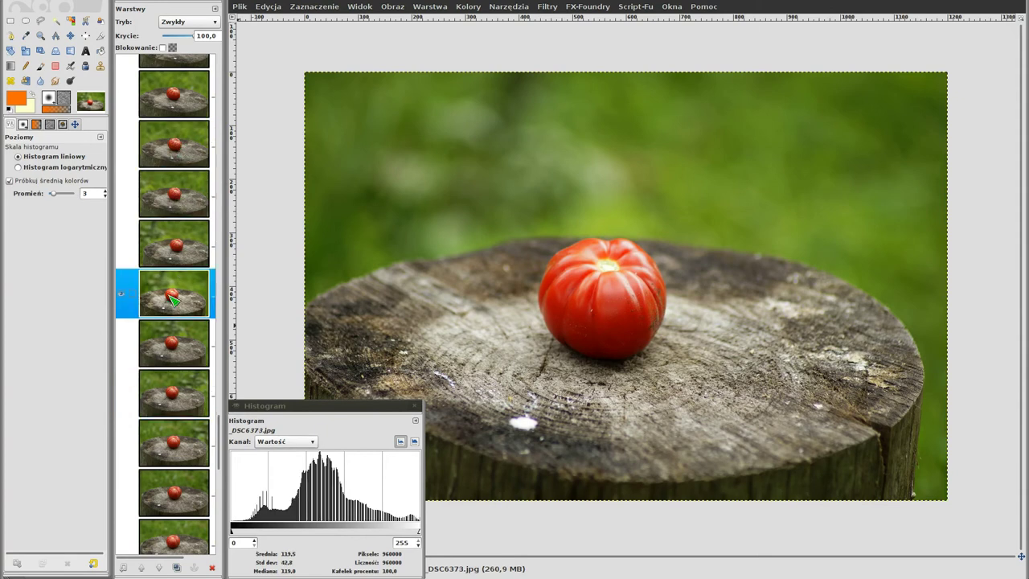
Darken the midtones slightly with Levels, then compare against frames _DSC6372 down to _DSC6370.
left_click(469, 6)
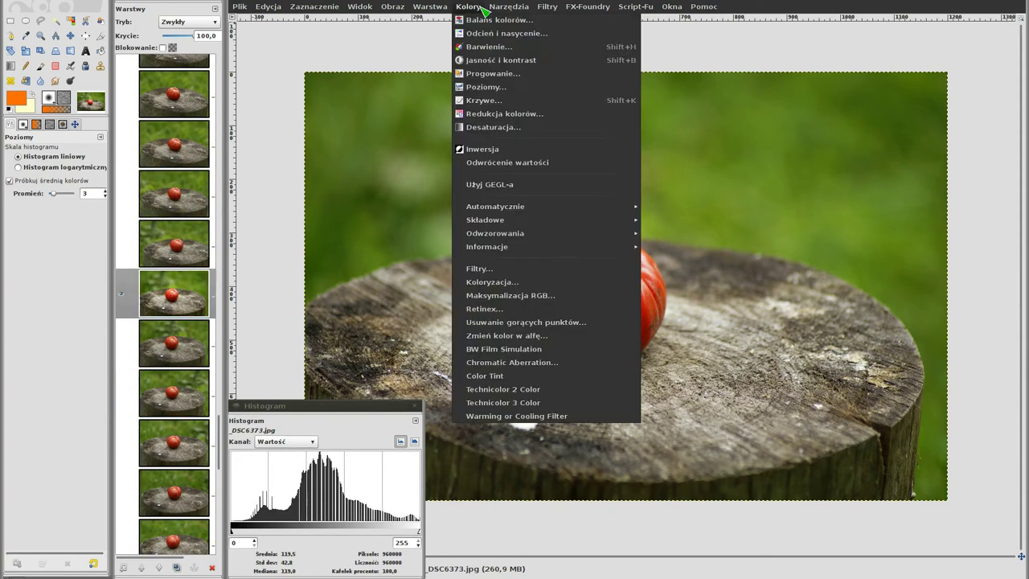
left_click(514, 86)
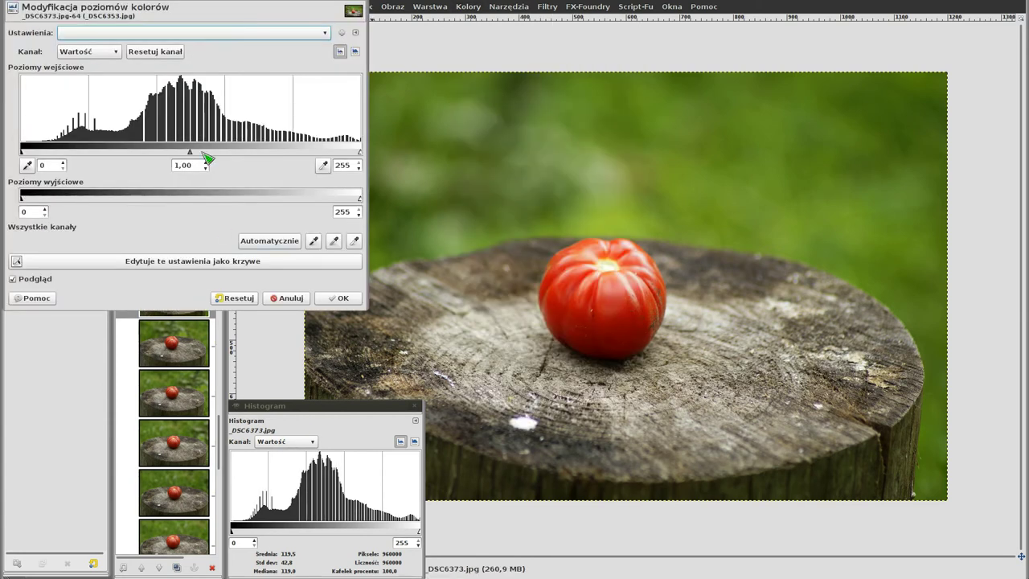
left_click_drag(190, 152, 206, 155)
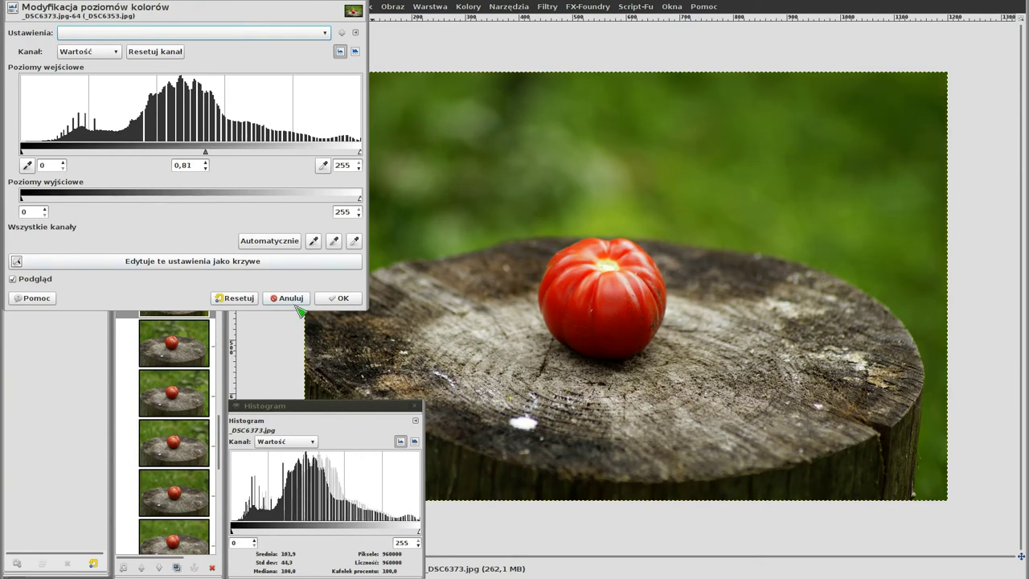
left_click(330, 300)
left_click(176, 350)
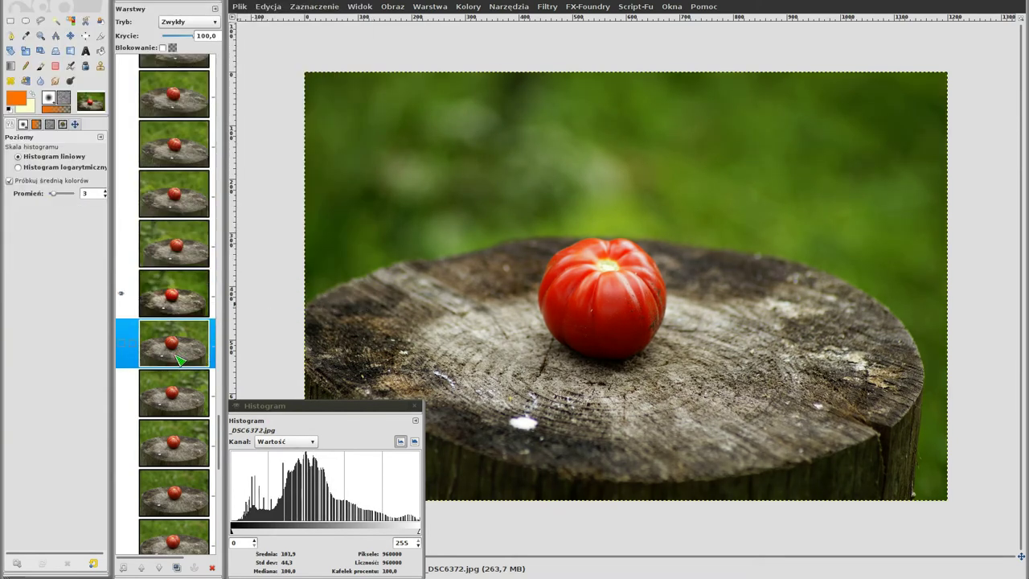
left_click(185, 303)
mouse_move(173, 343)
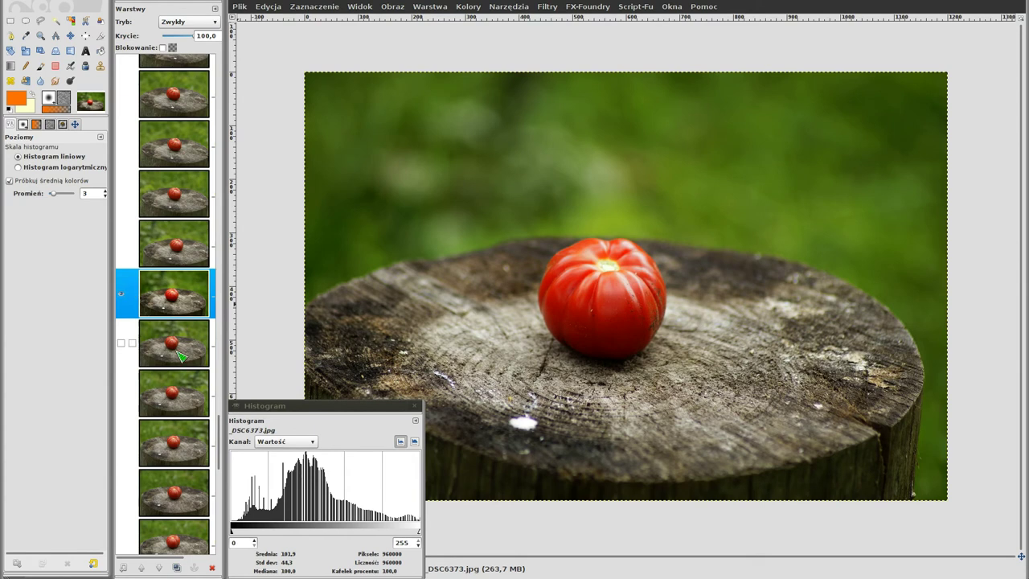
left_click(180, 356)
left_click(180, 399)
left_click(178, 438)
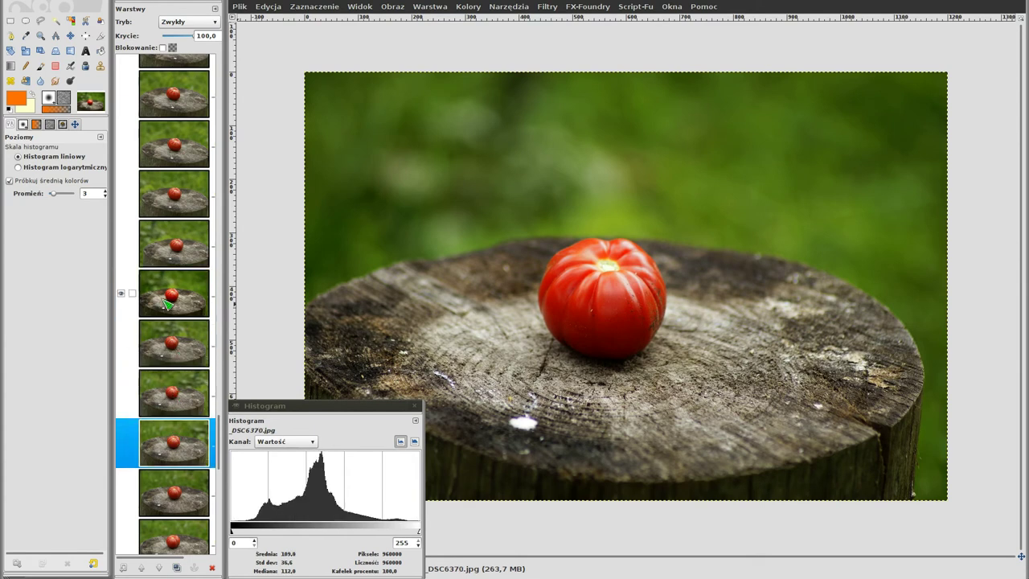
left_click(165, 279)
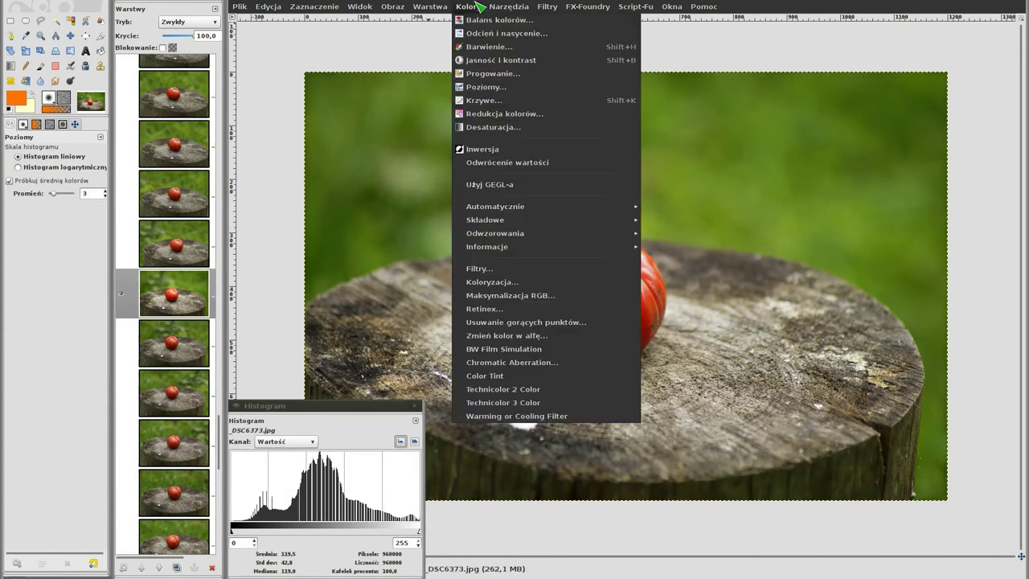
Reopen Levels, set the midtone gamma to about 0.97 and apply it.
left_click(476, 7)
left_click(489, 87)
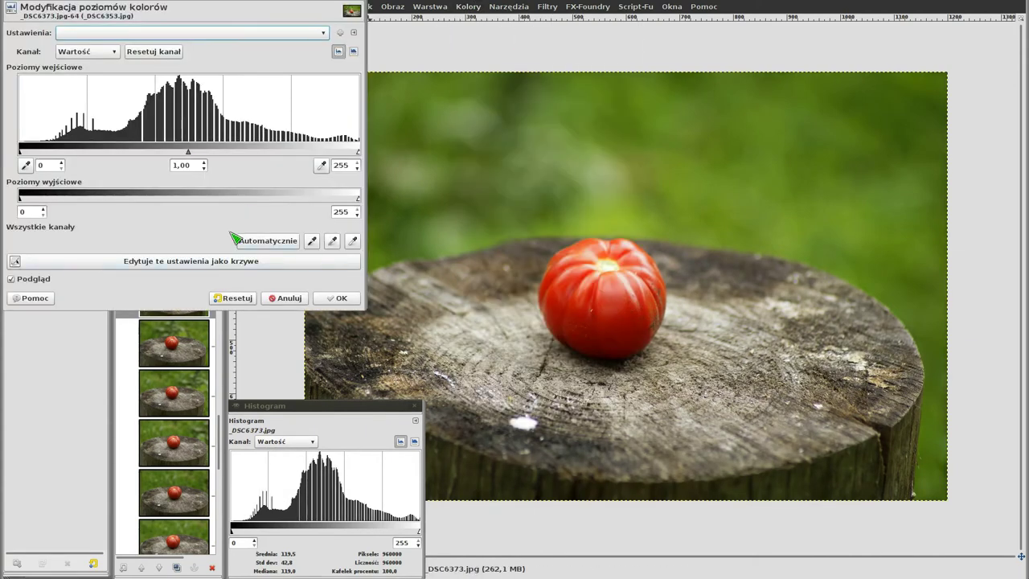
left_click_drag(195, 157, 193, 159)
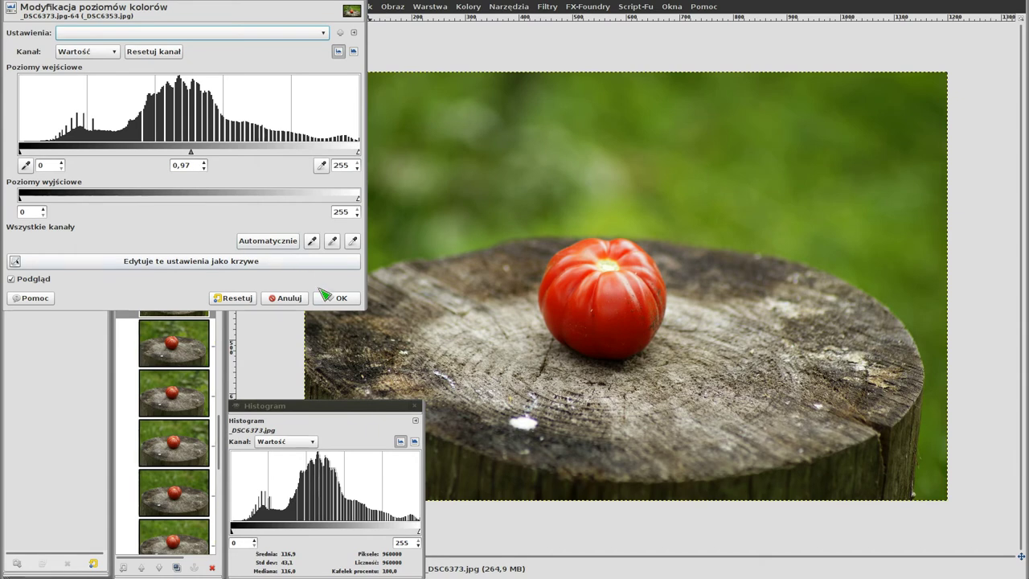
left_click(336, 298)
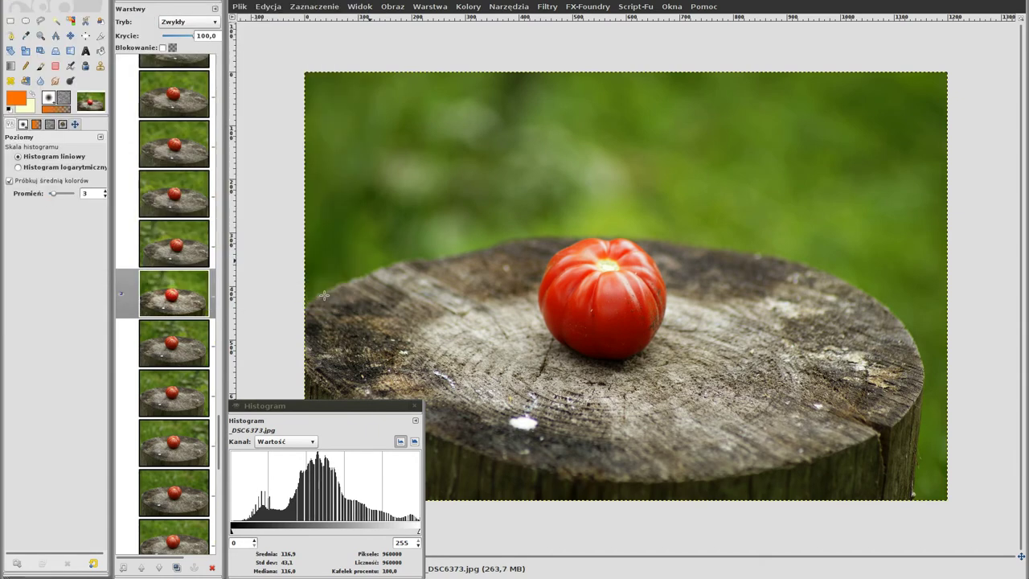
left_click(172, 345)
left_click(174, 290)
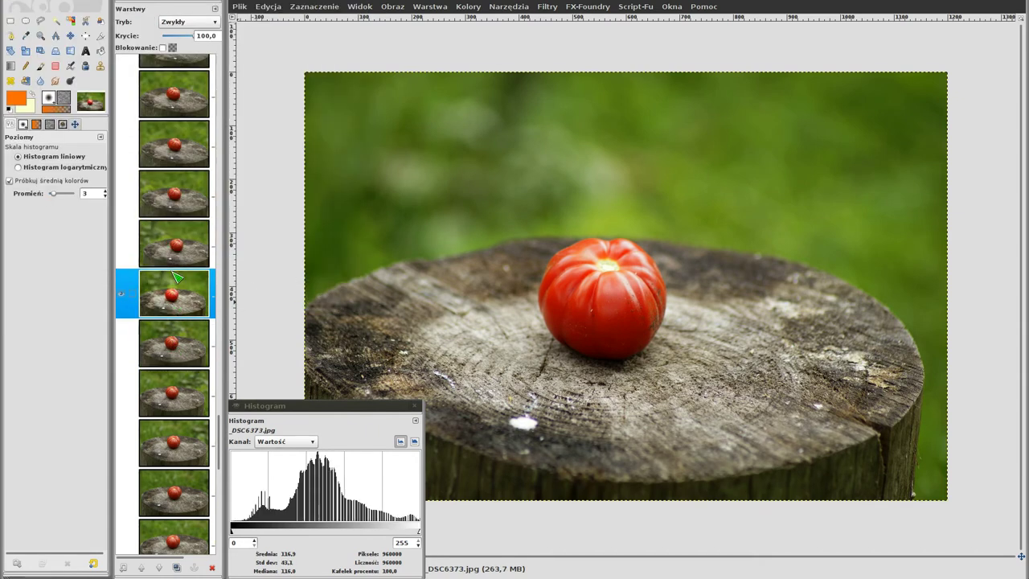
left_click(178, 251)
left_click(180, 211)
left_click(176, 149)
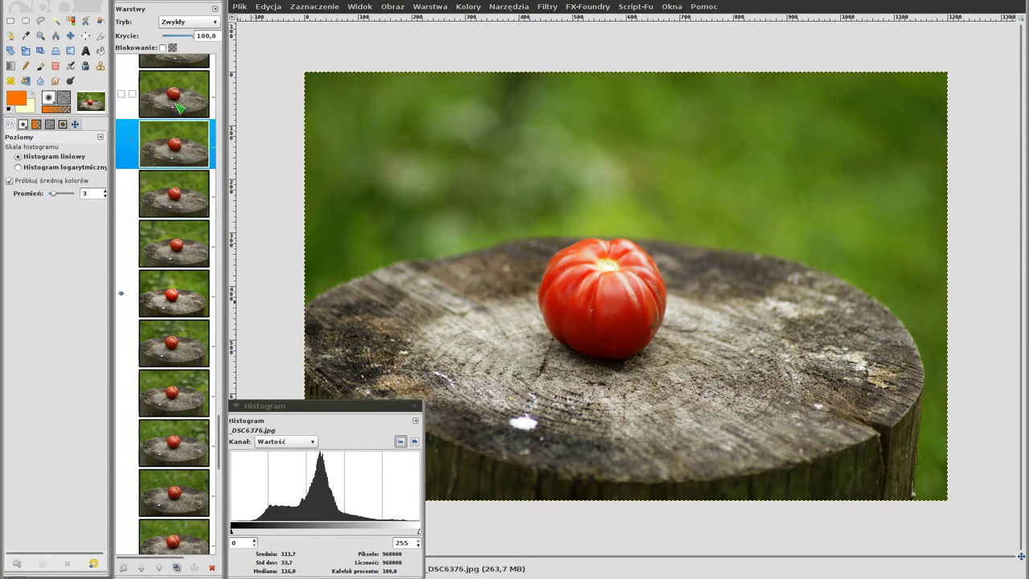
scroll(222, 385, "up", 3)
scroll(221, 384, "up", 3)
mouse_move(235, 383)
left_mouse_down()
mouse_move(276, 190)
mouse_move(283, 72)
mouse_move(281, 204)
mouse_move(233, 545)
left_mouse_up()
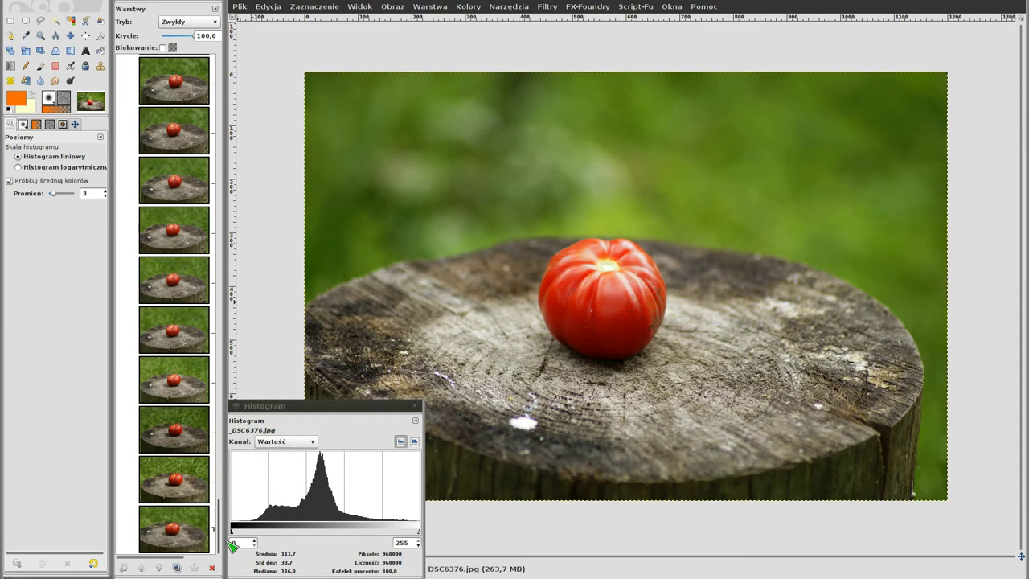
left_click(173, 448)
scroll(193, 379, "down", 3)
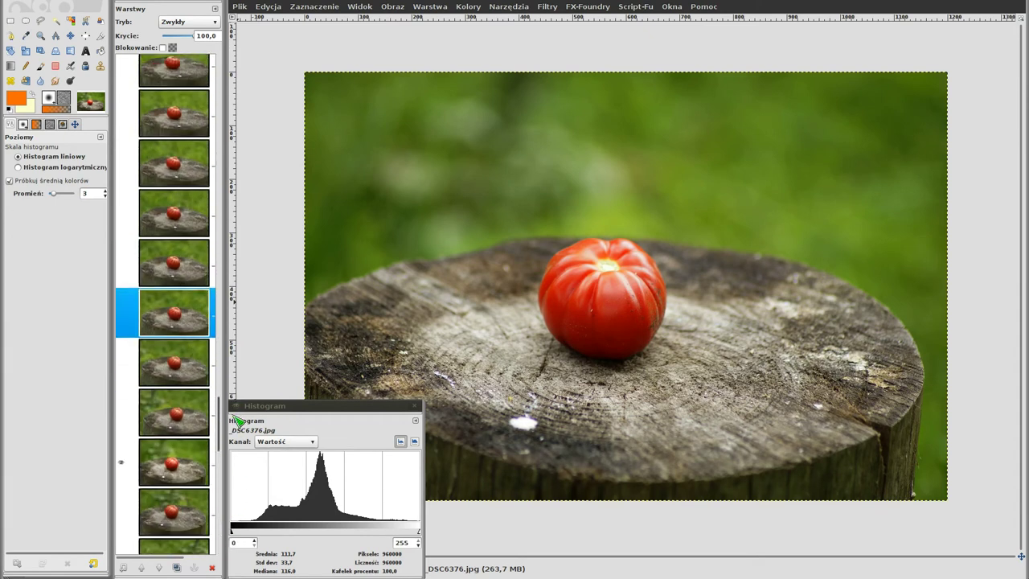
left_click(178, 475)
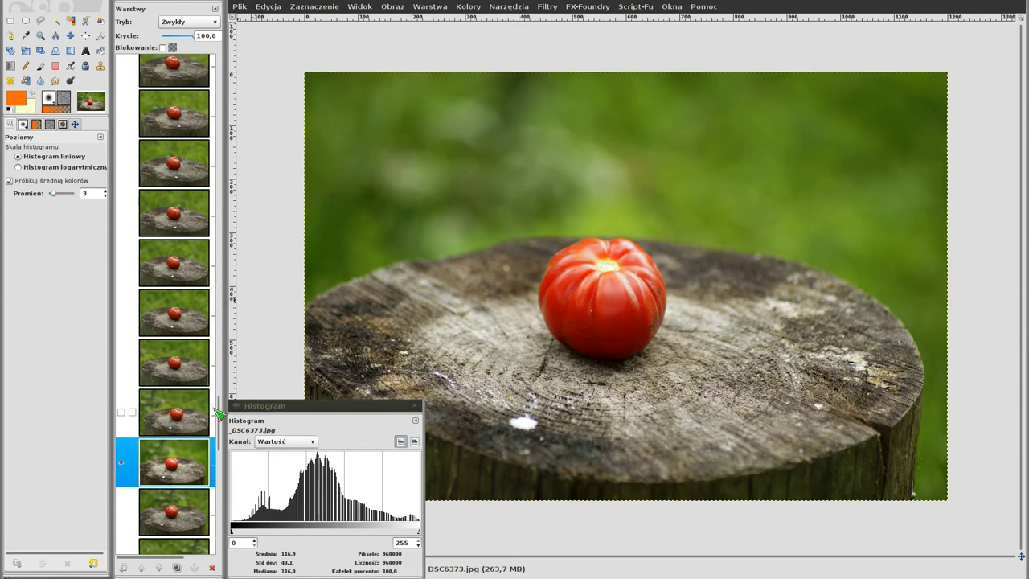
scroll(221, 426, "down", 3)
scroll(225, 432, "down", 1)
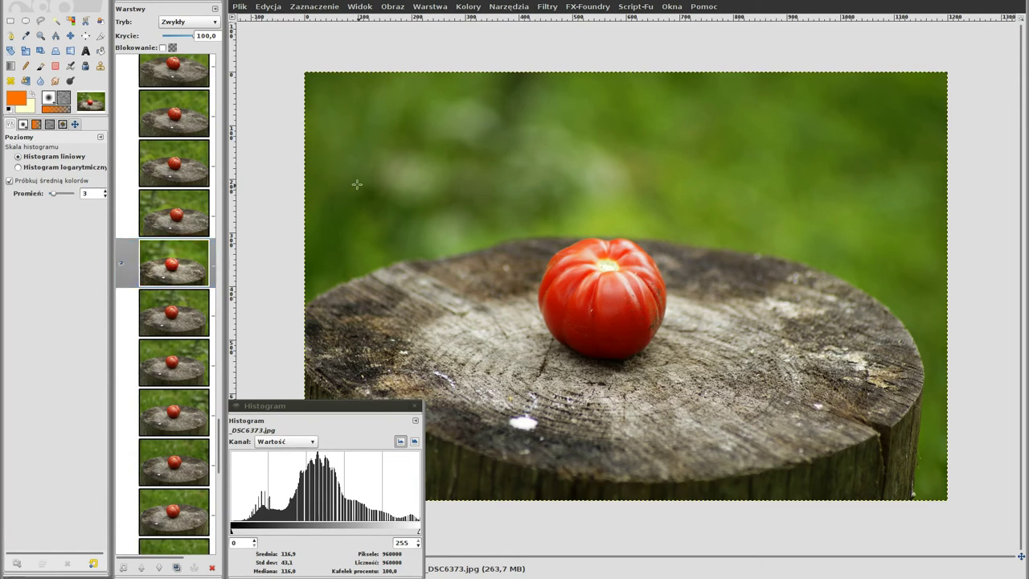
Set the Layers list preview size to Extra Small.
left_click(216, 7)
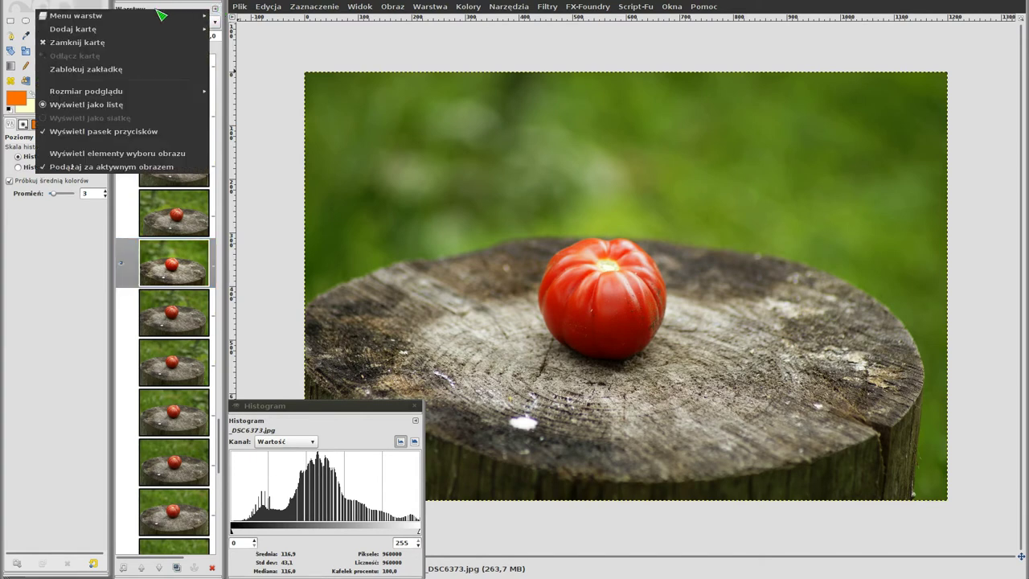
mouse_move(86, 91)
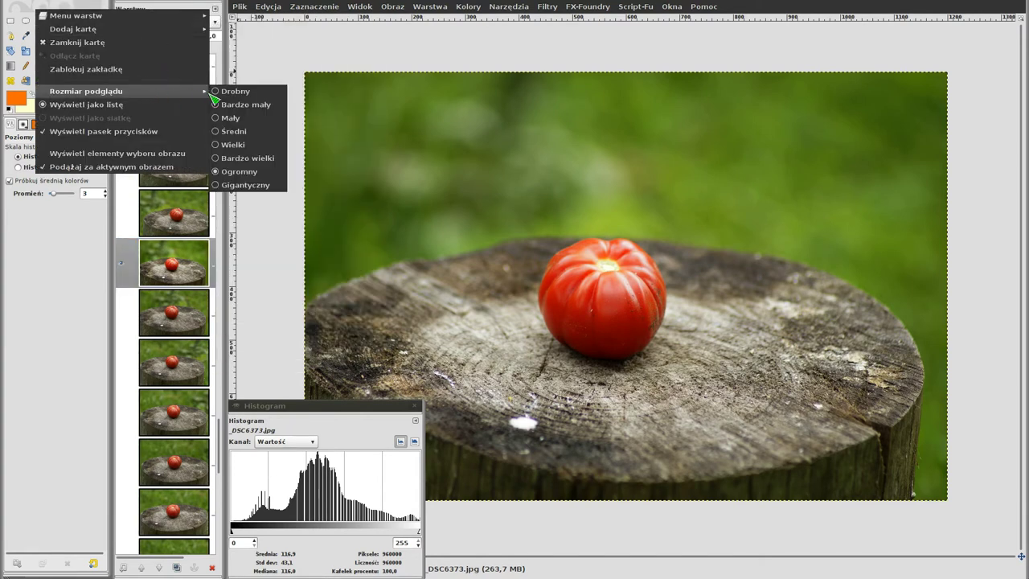
left_click(226, 133)
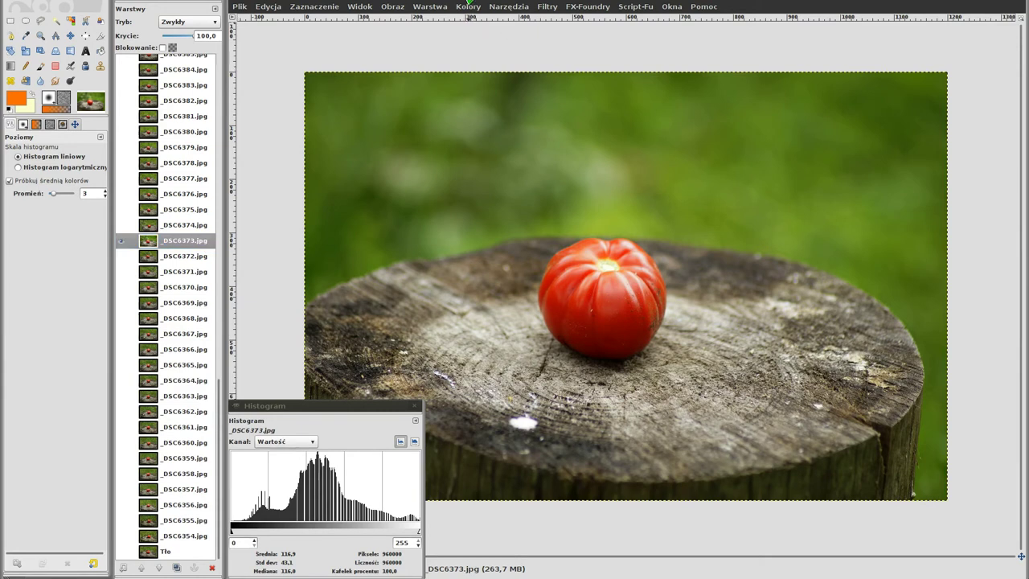
Export the image as _DSC6373.jpg, replacing the existing file.
key("ctrl+shift+s")
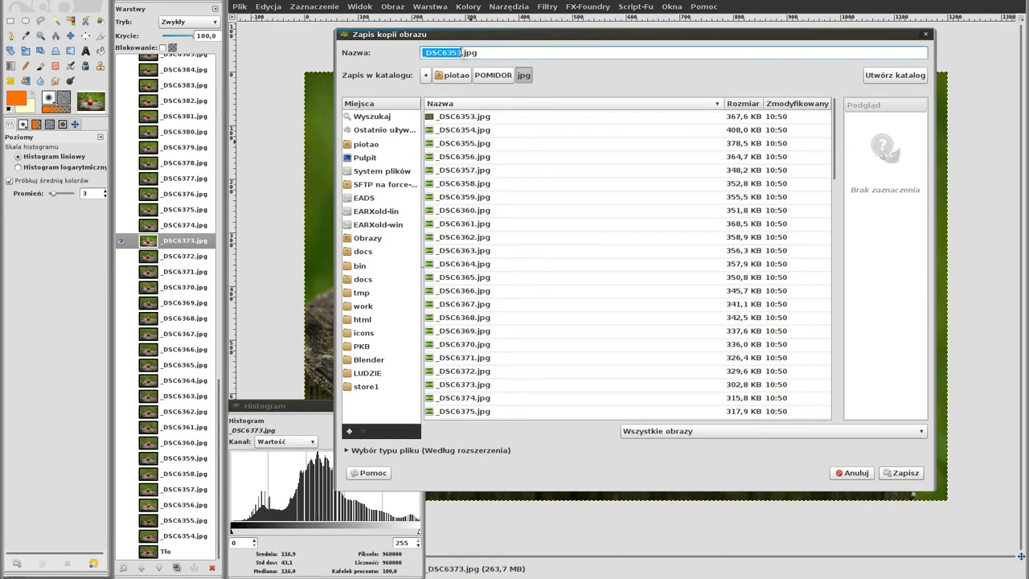
left_click(460, 53)
key("BackSpace")
key("BackSpace")
type("7")
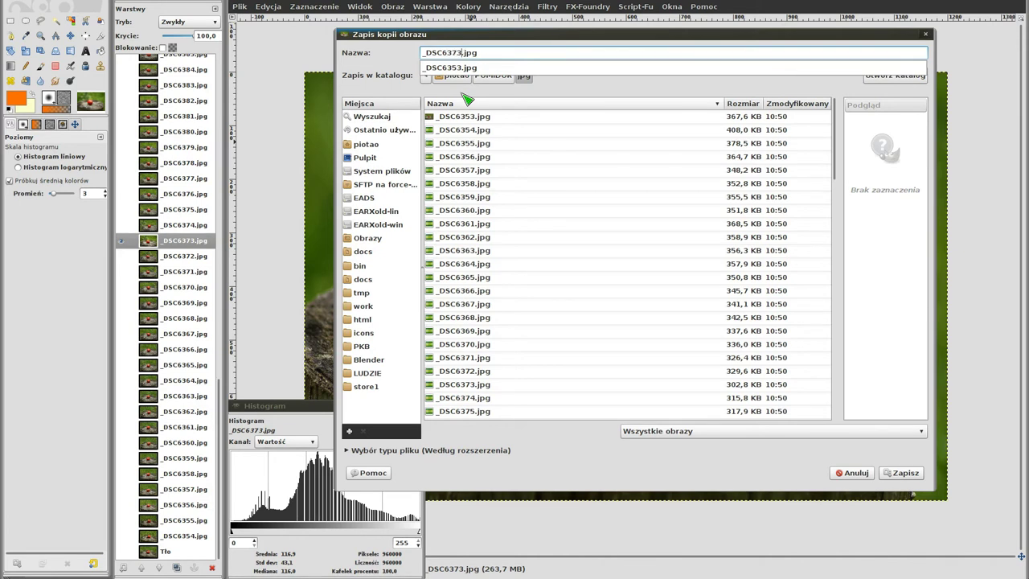
left_click(562, 103)
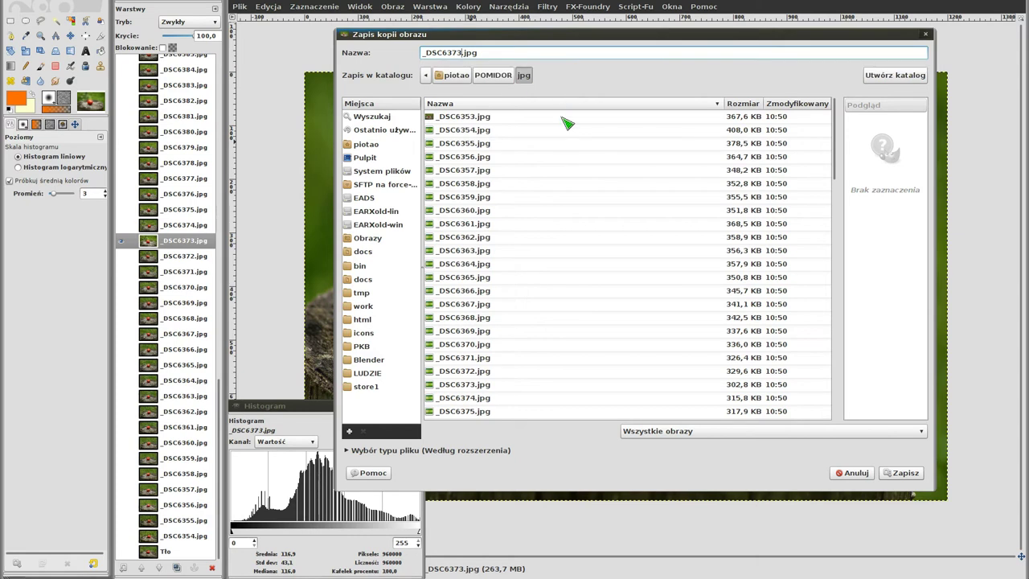
left_click(886, 475)
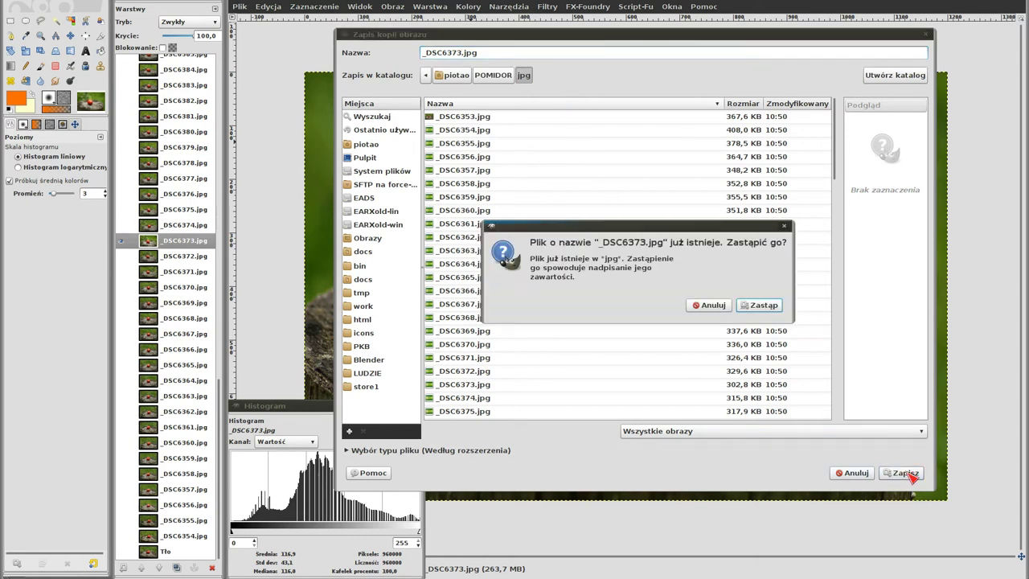
left_click(765, 307)
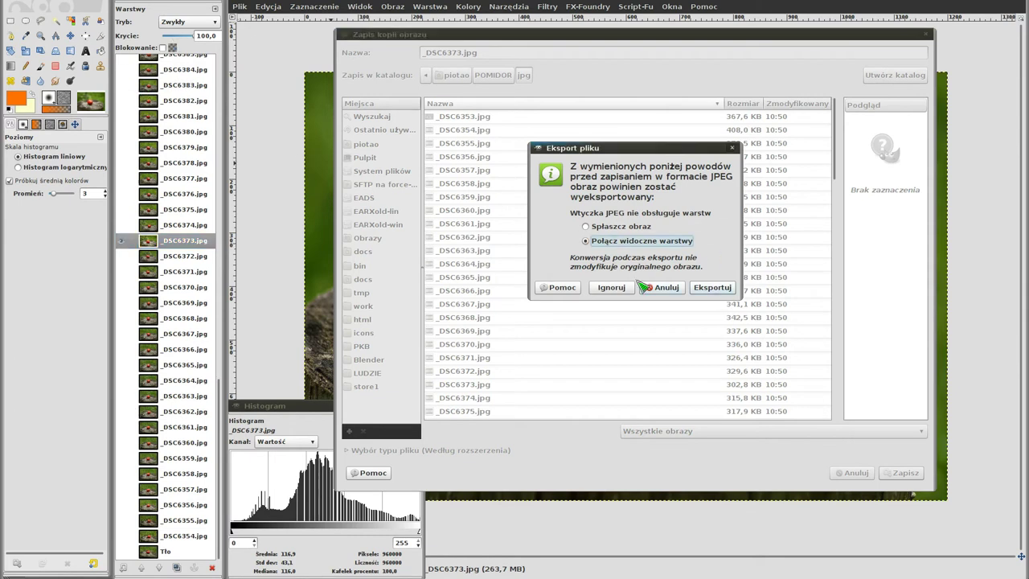
Merge visible layers and save the JPEG at quality 100.
left_click(719, 291)
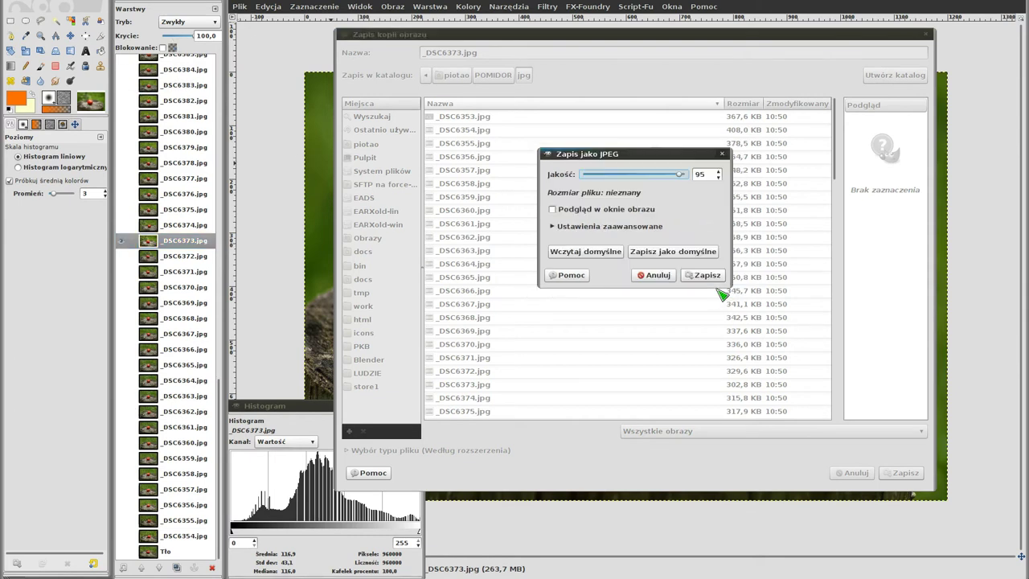
left_click_drag(680, 174, 717, 176)
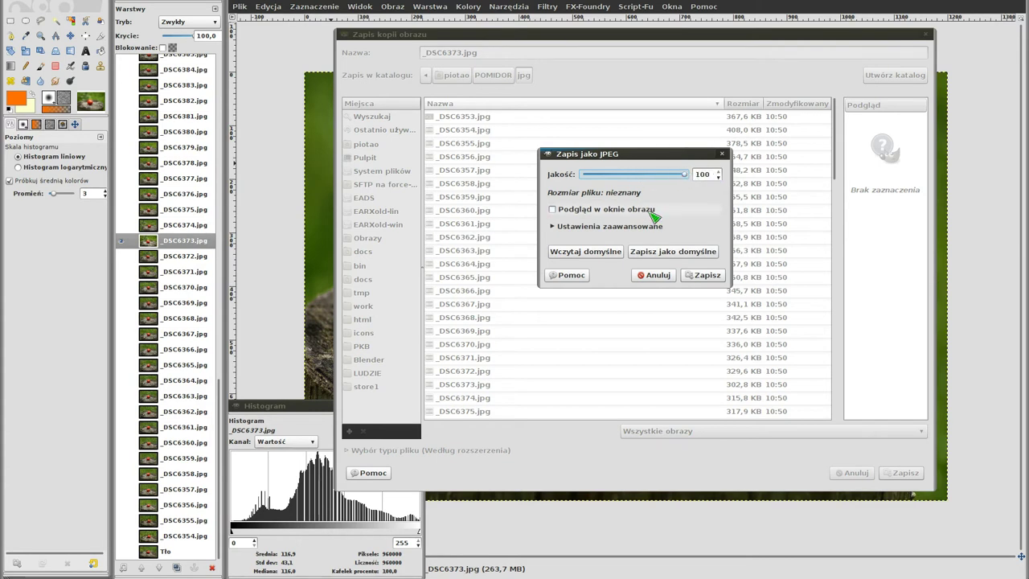
left_click(707, 275)
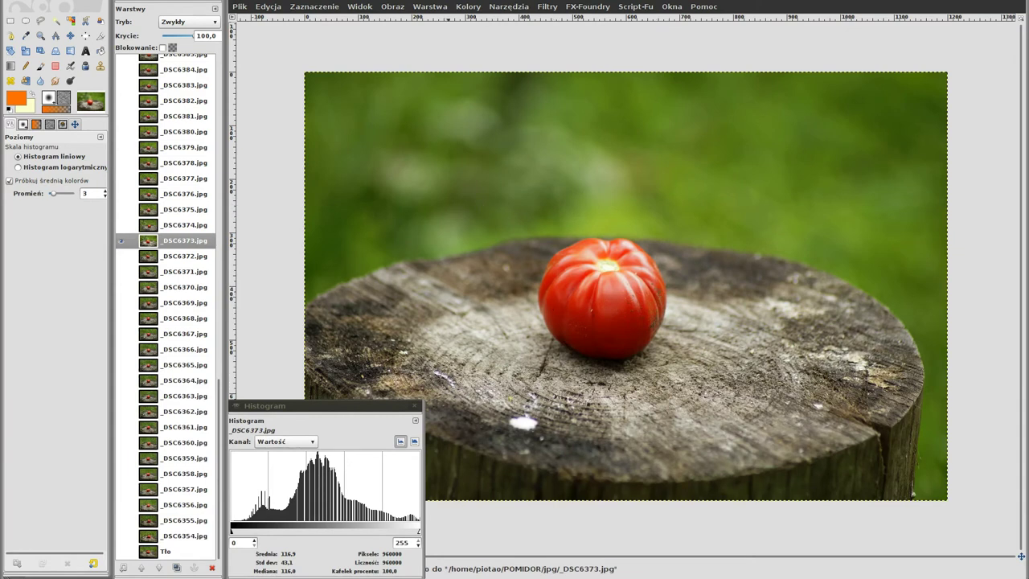
In the terminal, try 'eog *', then run 'eom *' to open all photos.
key("alt+Tab")
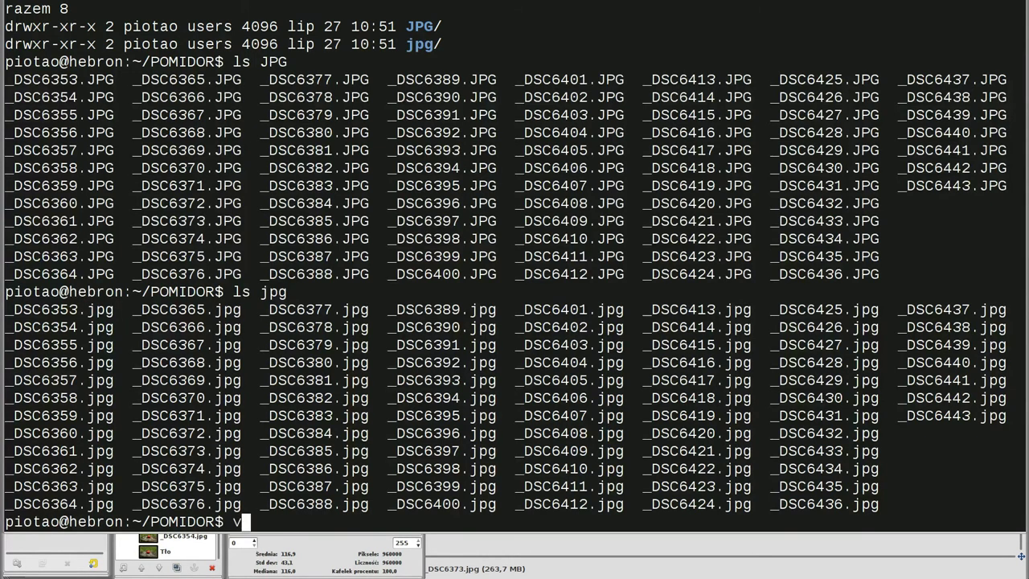
type("en")
key("BackSpace")
type("og *")
key("Return")
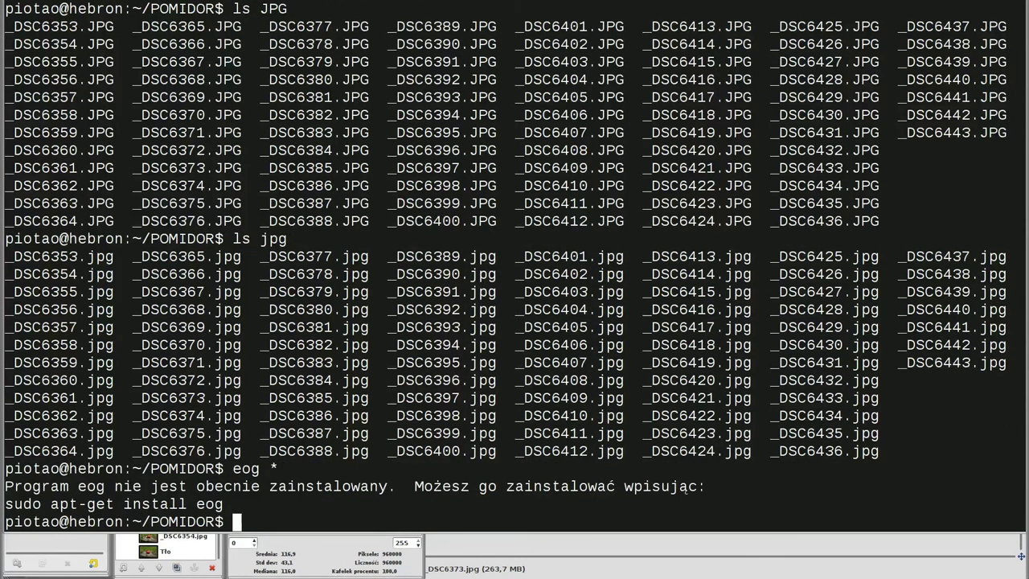
type("eom *")
key("Return")
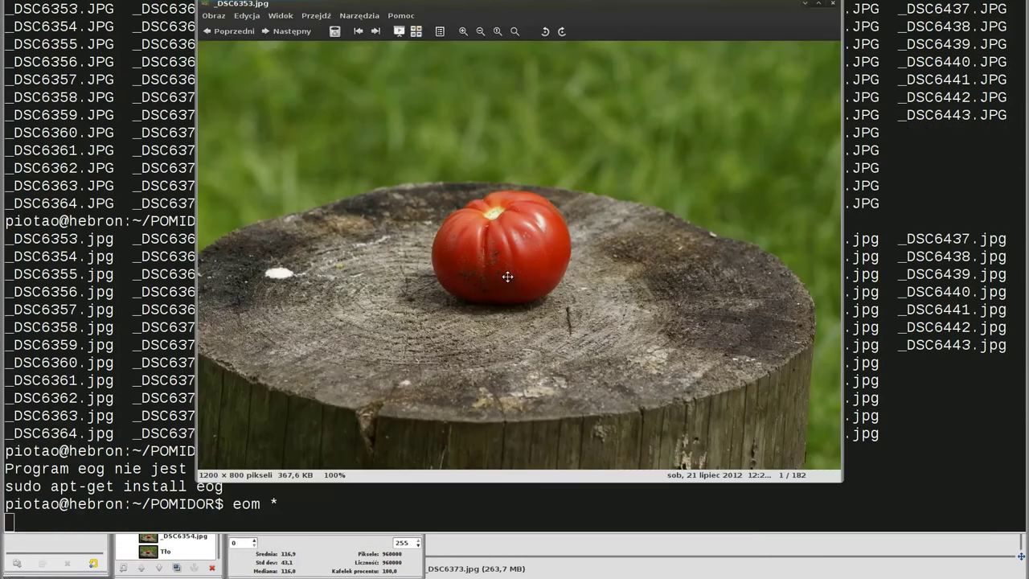
Advance through the photos to _DSC6363.jpg (21 of 182), then close Eye of MATE.
left_click(281, 50)
left_click(278, 40)
left_click(278, 40)
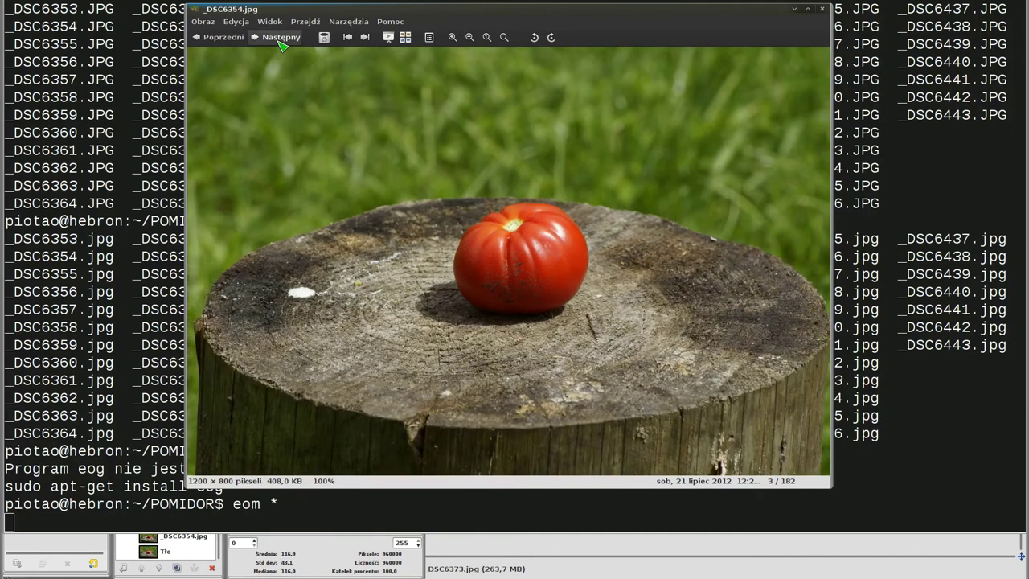
left_click(278, 40)
left_click(279, 40)
left_click(279, 40)
left_click(280, 42)
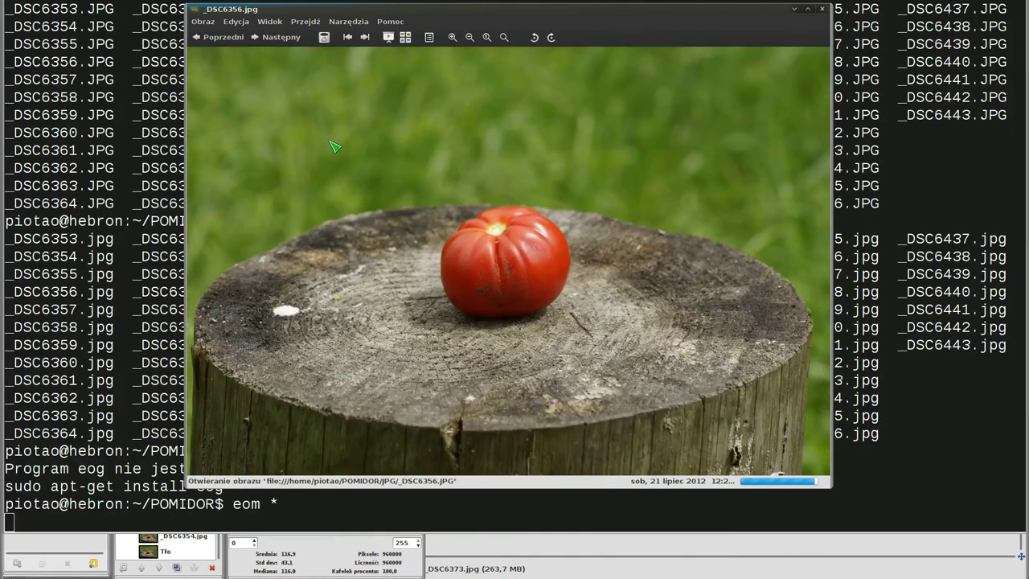
key("Right")
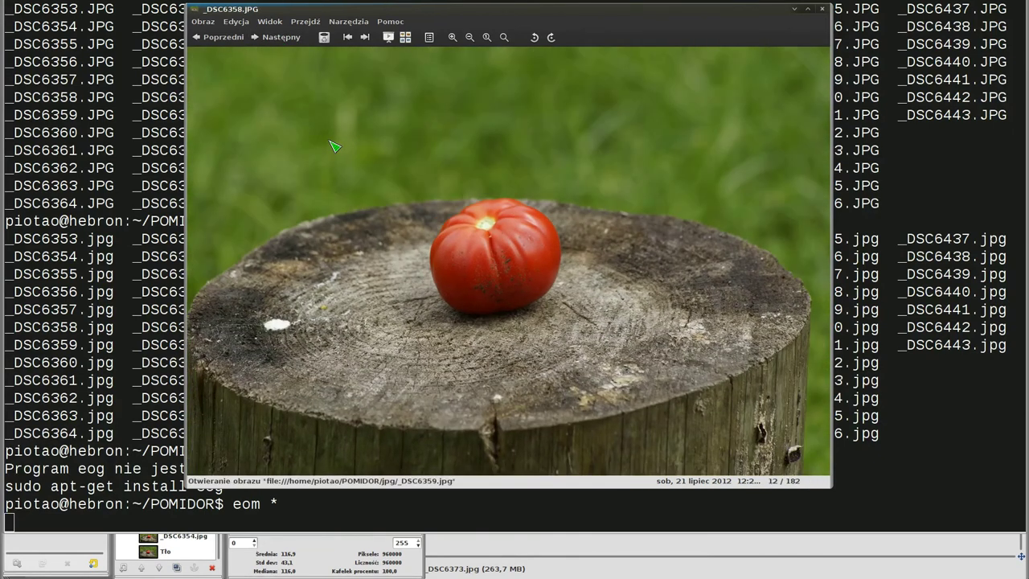
key("Right")
key("Right")
key("Right")
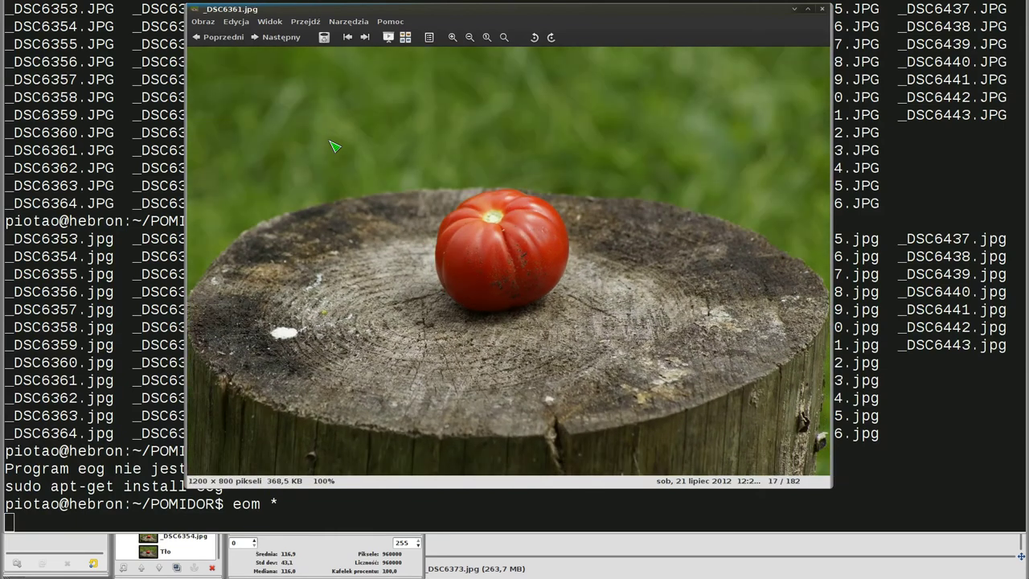
key("Right")
key("Right")
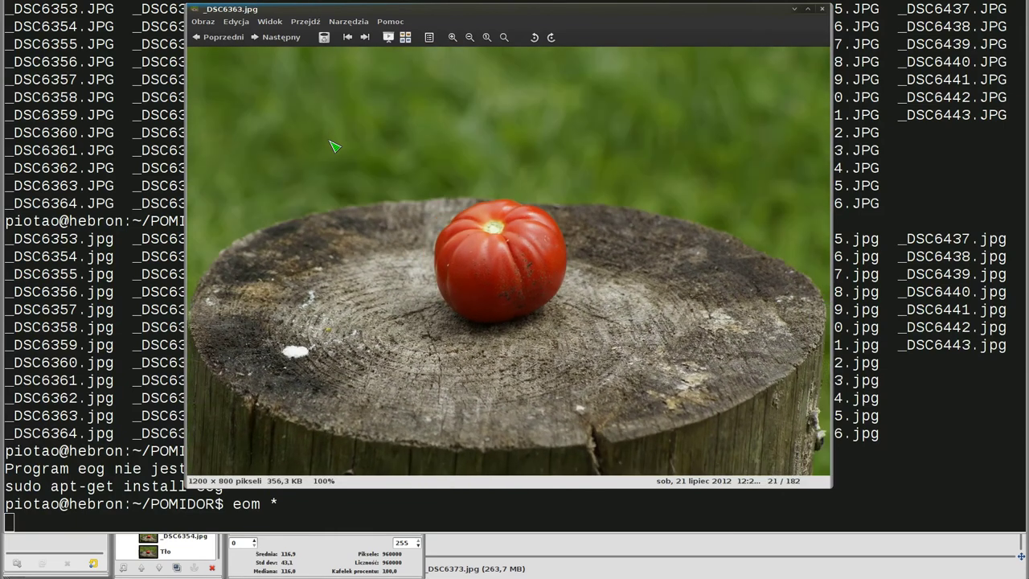
key("Escape")
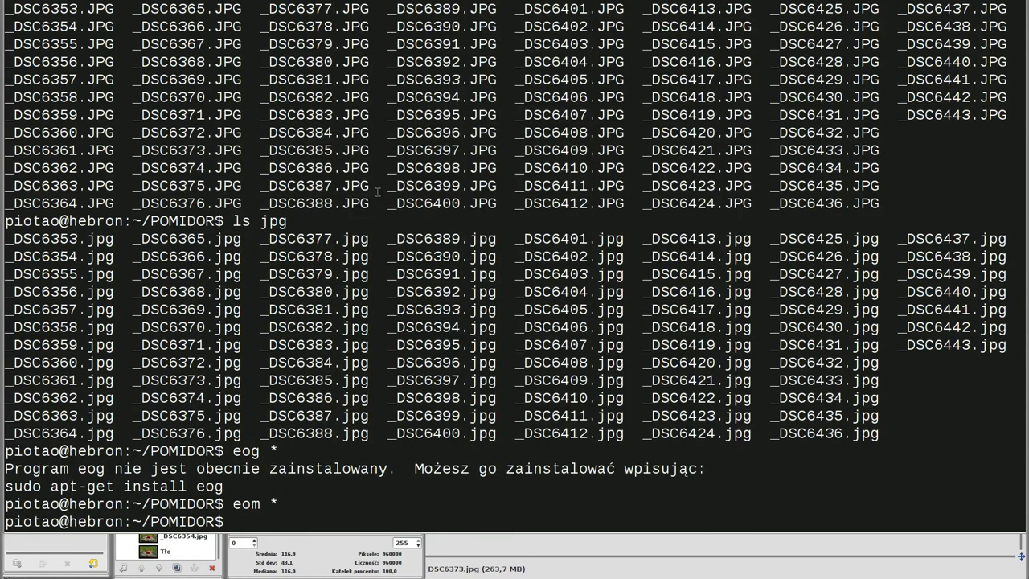
Run 'pqiv *' and page through the tomato photos with space.
type("pqiv *")
key("Return")
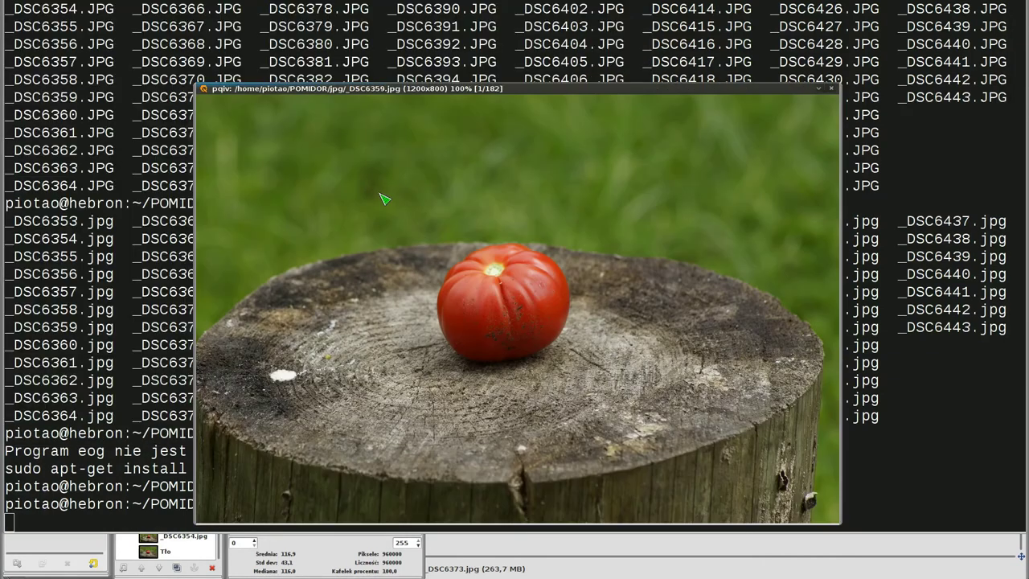
key("space")
key("space")
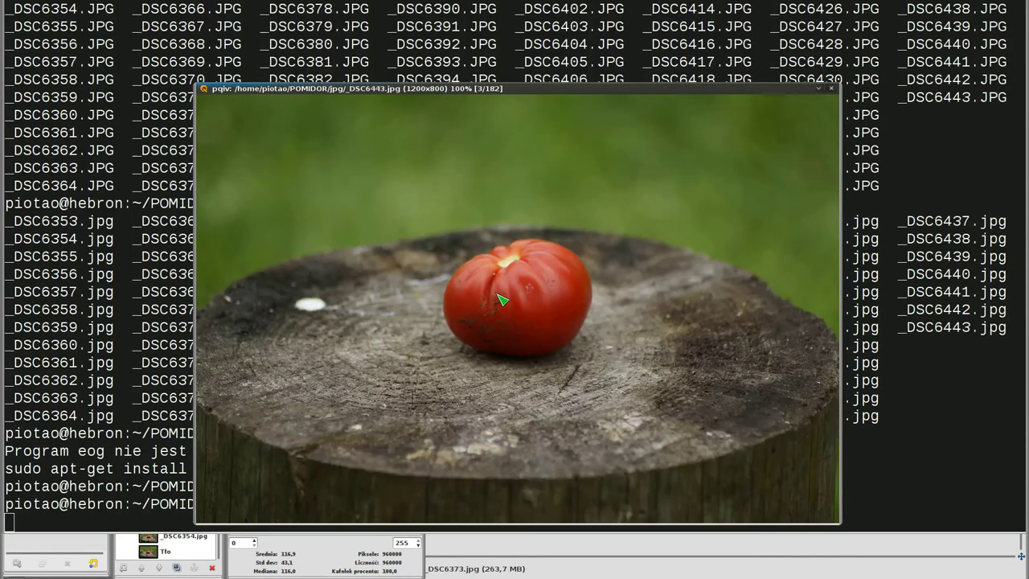
key("space")
key("space")
key("space")
key("space")
key("space")
key("space")
key("space")
key("space")
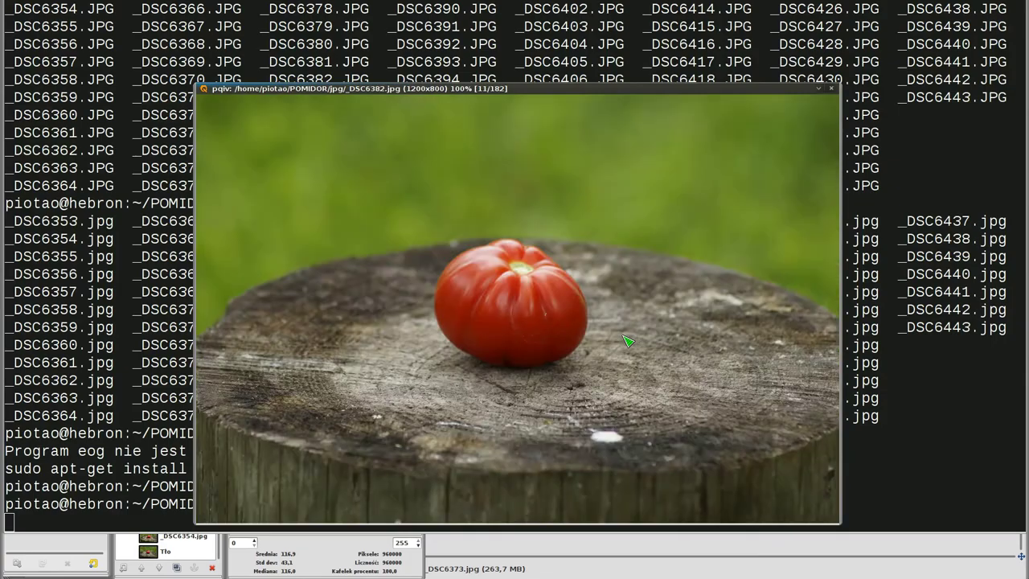
key("space")
key("space")
key("space")
key("space")
key("space")
key("space")
key("space")
key("space")
key("space")
key("space")
key("space")
key("space")
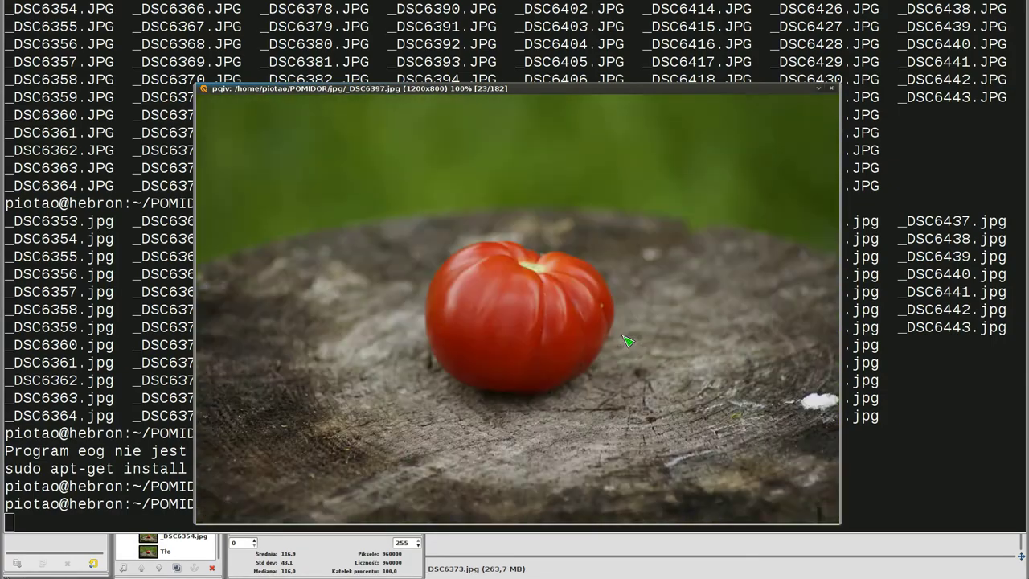
key("space")
key("space")
key("space")
key("space")
key("space")
key("space")
key("space")
key("space")
key("space")
key("space")
key("space")
key("space")
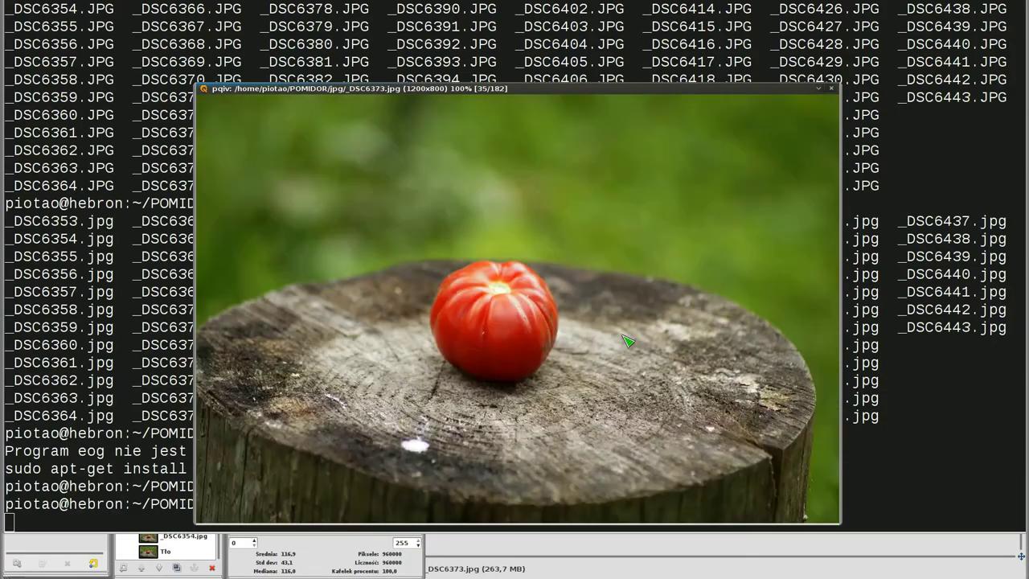
key("space")
key("space")
key("space")
key("space")
key("space")
key("space")
key("space")
key("space")
key("space")
key("space")
key("space")
key("space")
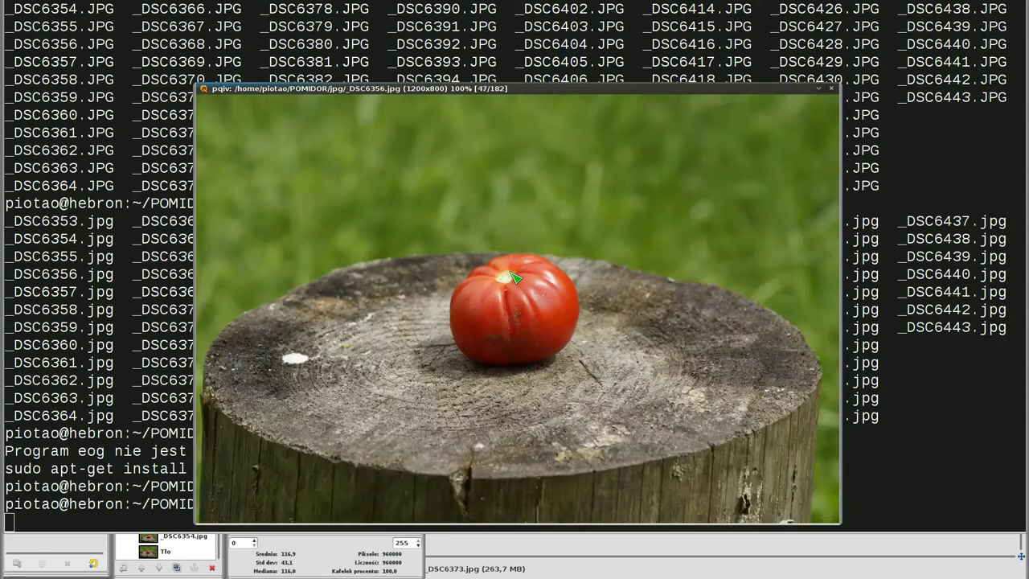
key("space")
key("space")
key("space")
key("space")
key("space")
key("space")
key("space")
key("space")
key("space")
key("space")
key("space")
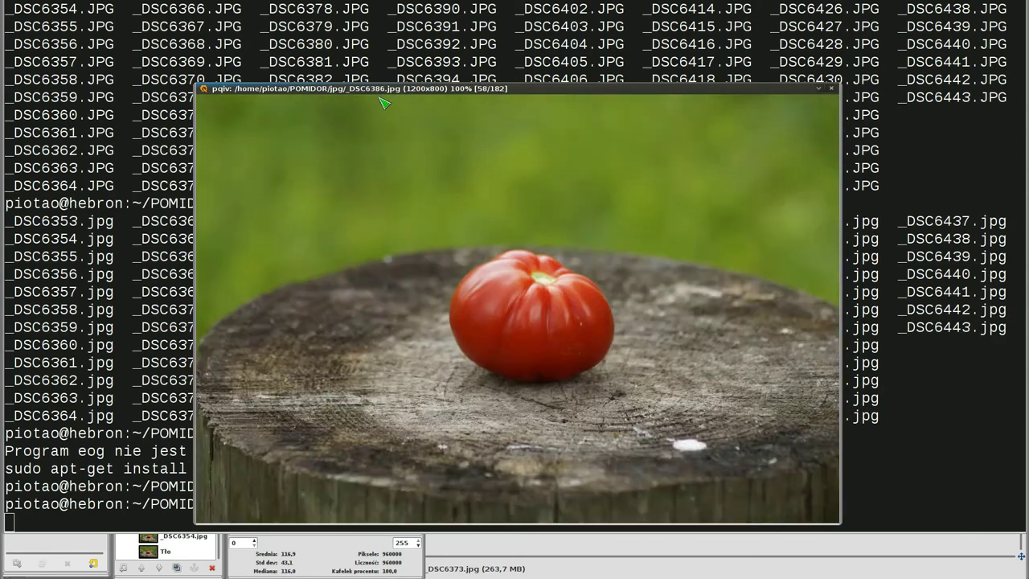
key("space")
key("space")
Move into the jpg folder, open the viewer there, and page through the 91 exported frames.
type("q")
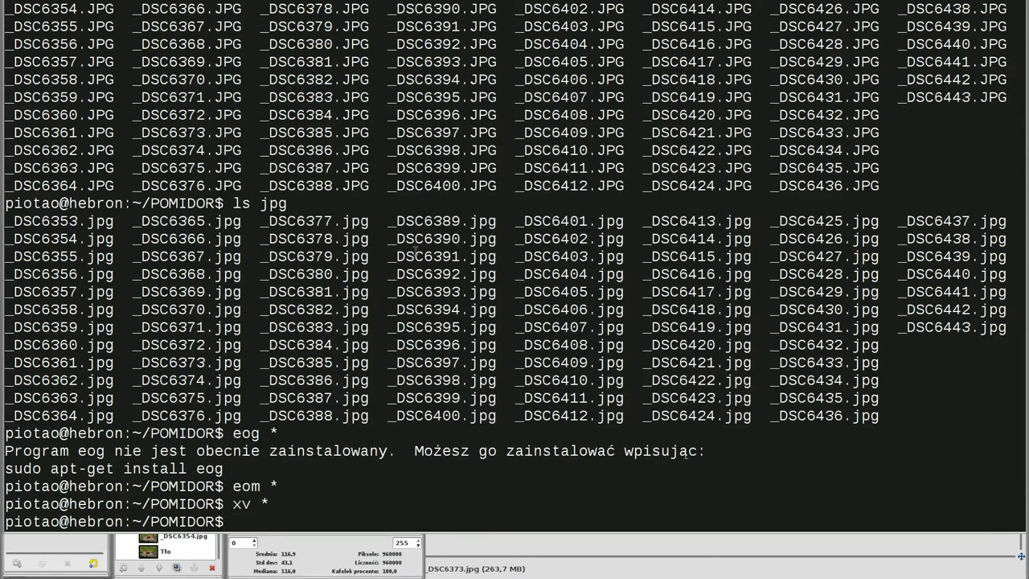
type("l")
key("Return")
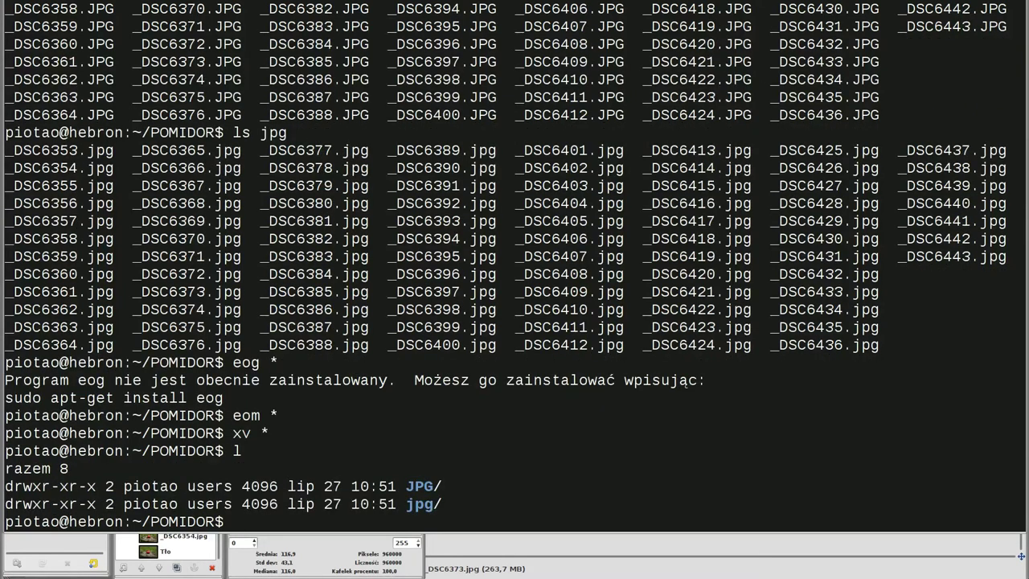
type("cdjpg")
key("Return")
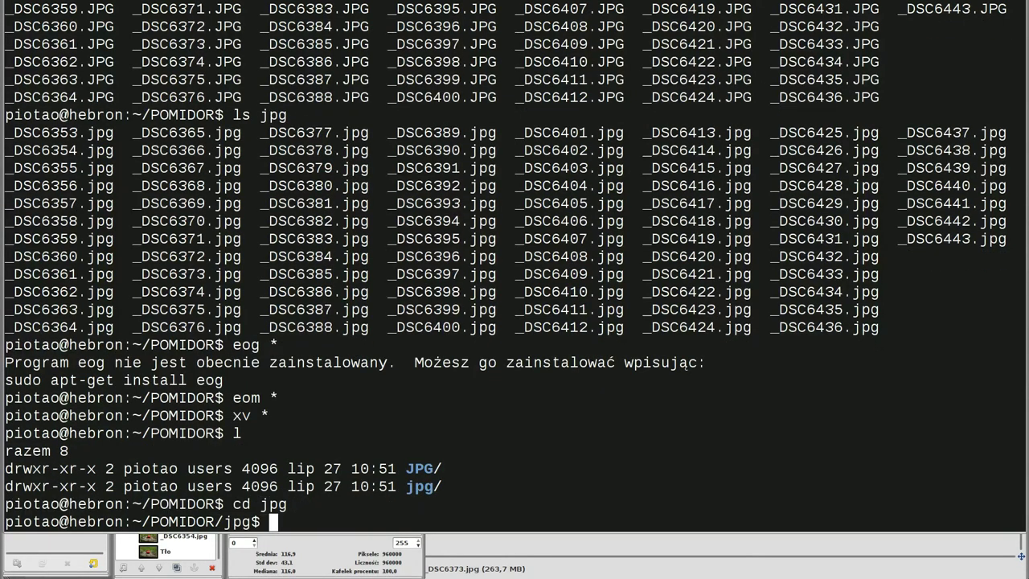
type("l")
key("Return")
key("Return")
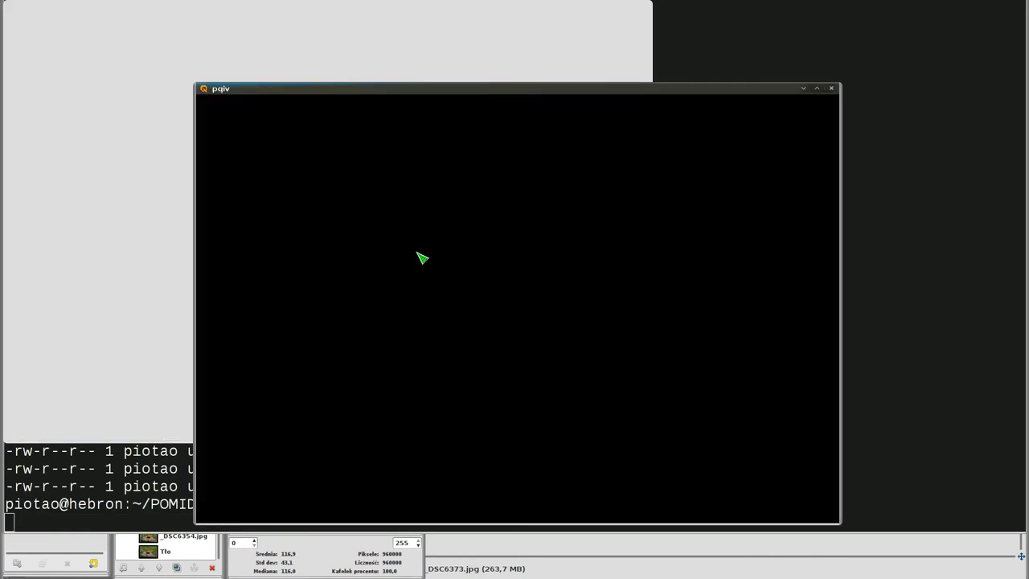
key("space")
key("space")
key("space")
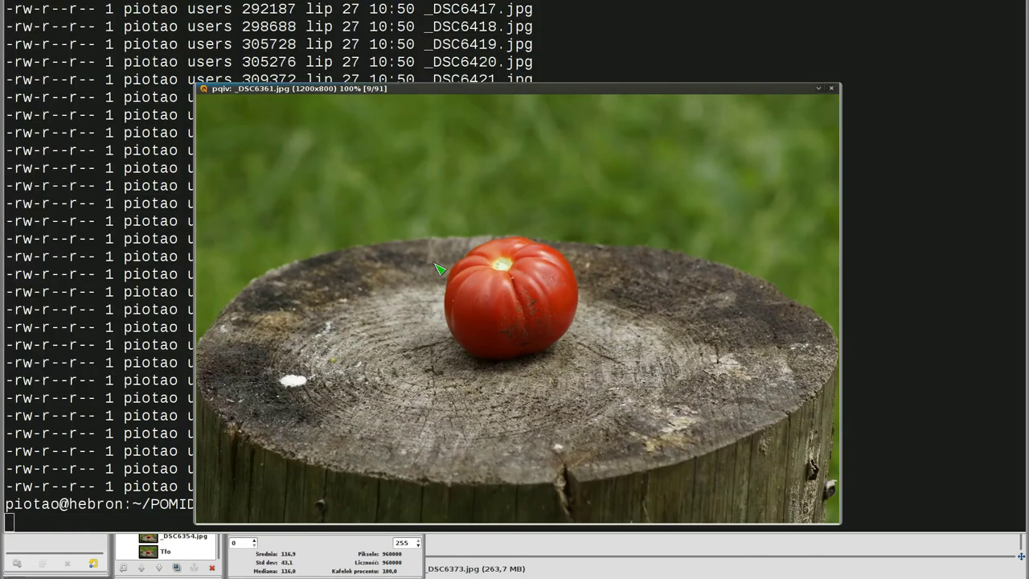
key("space")
key("space")
key("space")
key("space")
key("space")
key("space")
key("space")
key("space")
key("space")
key("space")
key("space")
key("space")
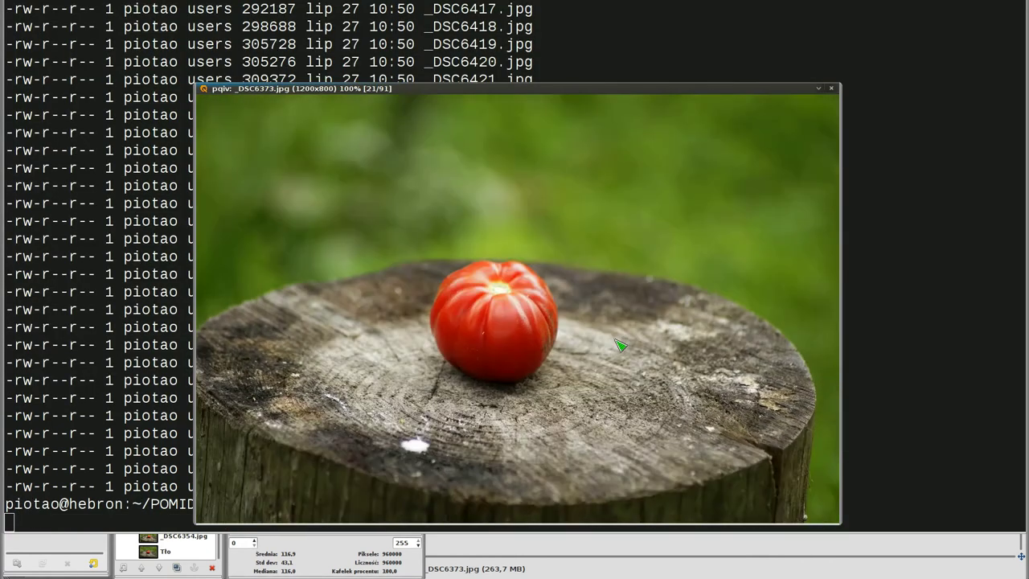
key("space")
key("space")
key("space")
key("space")
key("space")
key("space")
key("space")
key("space")
key("space")
key("space")
key("space")
key("space")
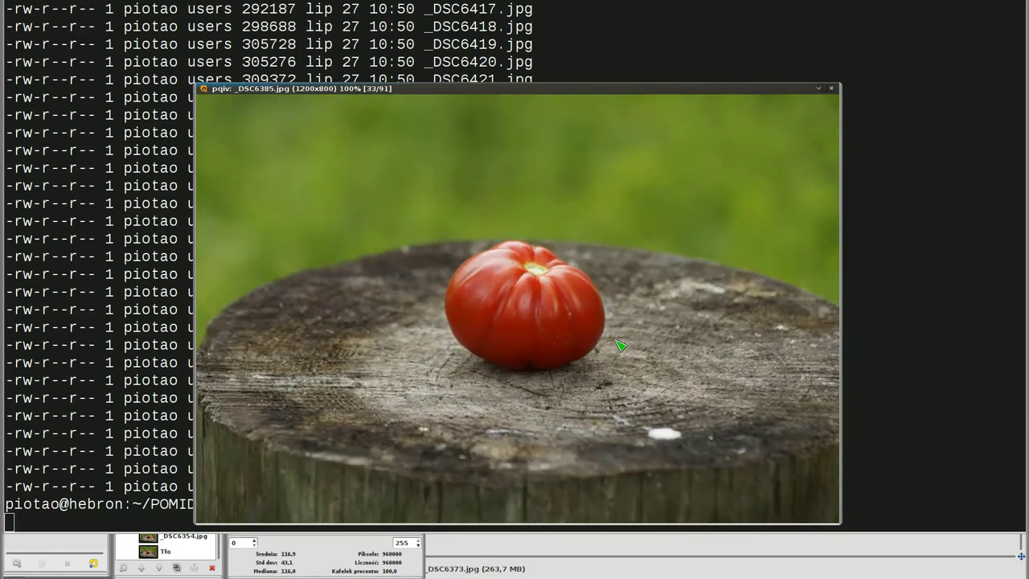
key("space")
key("space")
key("space")
key("space")
key("space")
key("space")
key("space")
key("space")
key("space")
key("space")
key("space")
key("space")
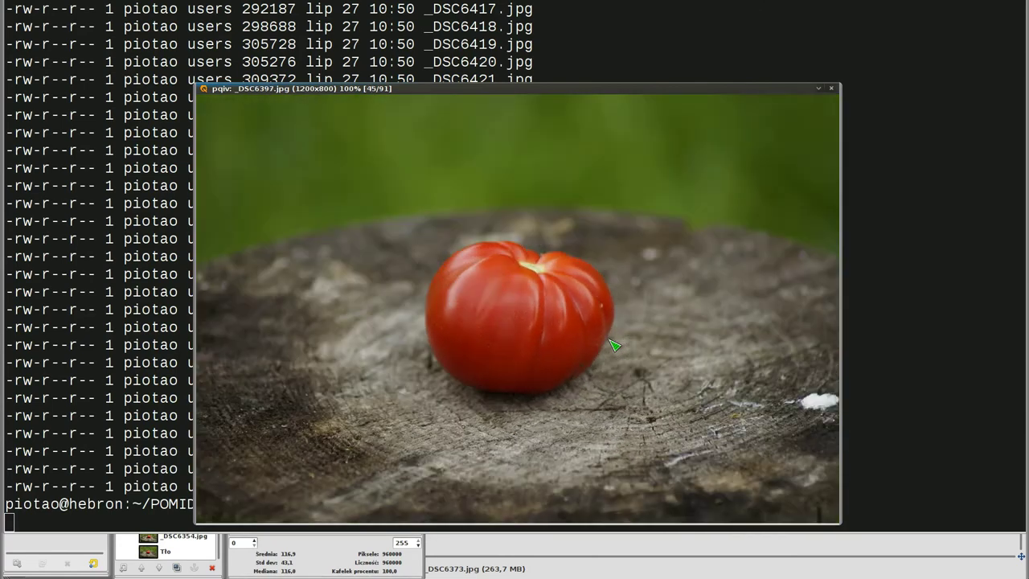
key("space")
key("space")
key("space")
key("space")
key("space")
key("space")
key("space")
key("space")
key("space")
key("space")
key("space")
key("space")
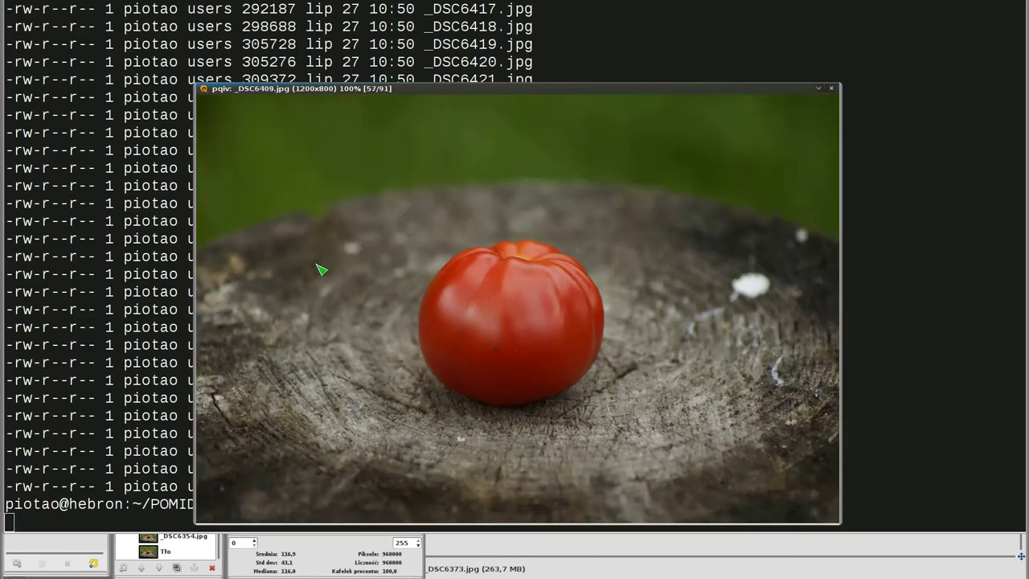
key("space")
key("space")
key("space")
key("space")
key("space")
key("space")
key("space")
key("space")
key("space")
key("space")
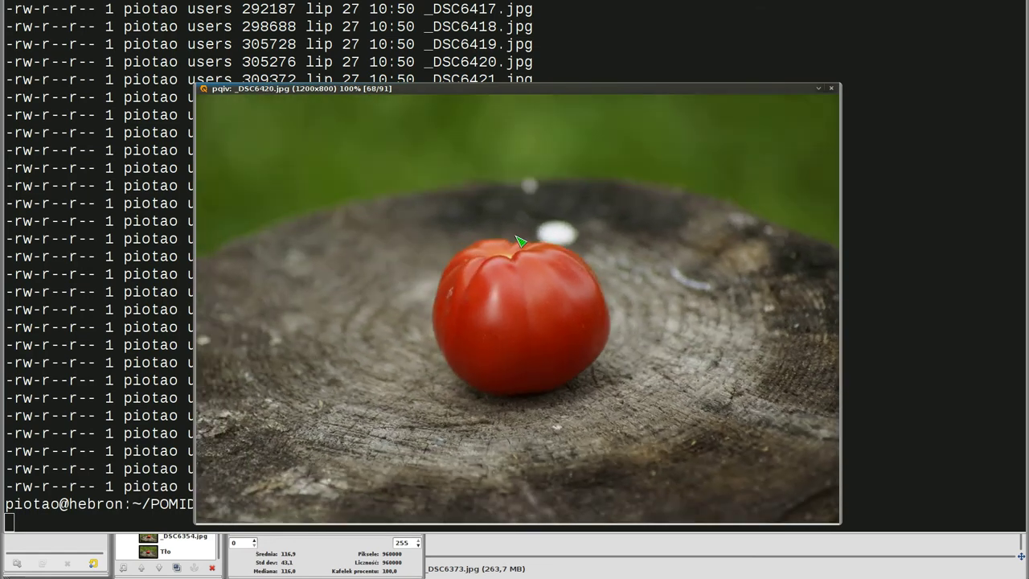
key("space")
key("space")
key("space")
key("space")
key("space")
Quit pqiv, close the tomato image without saving, close the Histogram, and quit GIMP.
key("q")
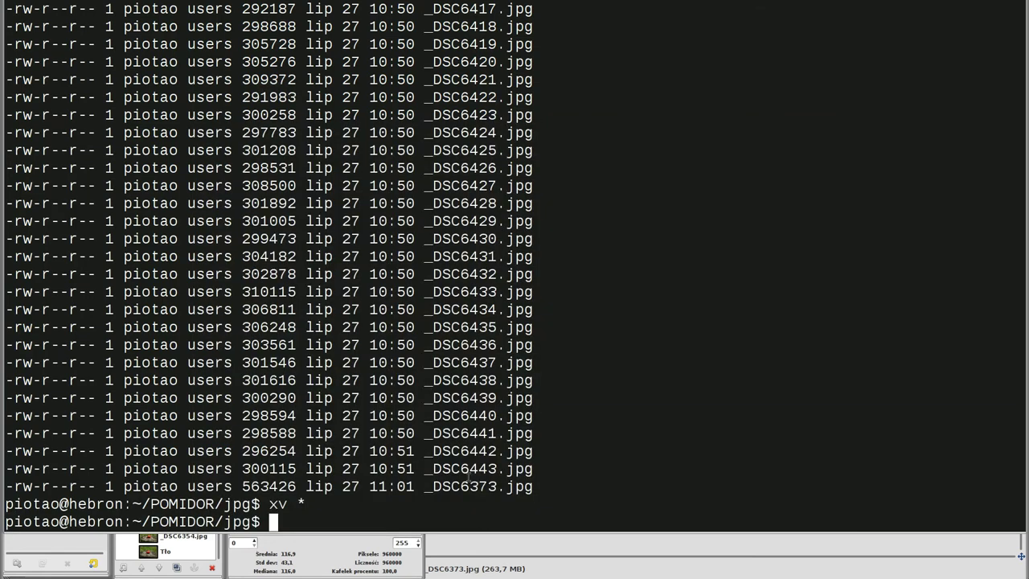
key("alt+Tab")
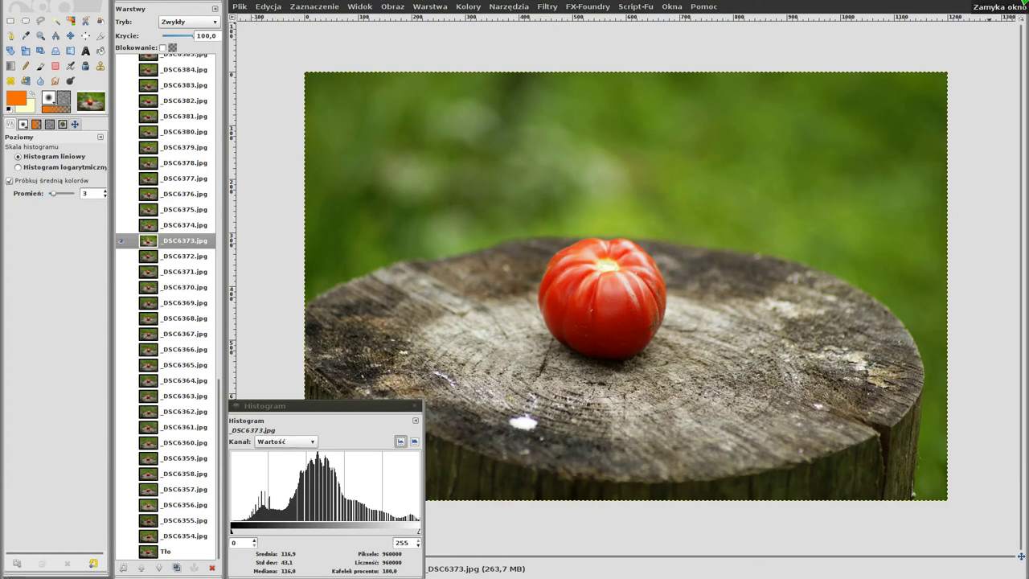
left_click(1020, 6)
left_click(595, 336)
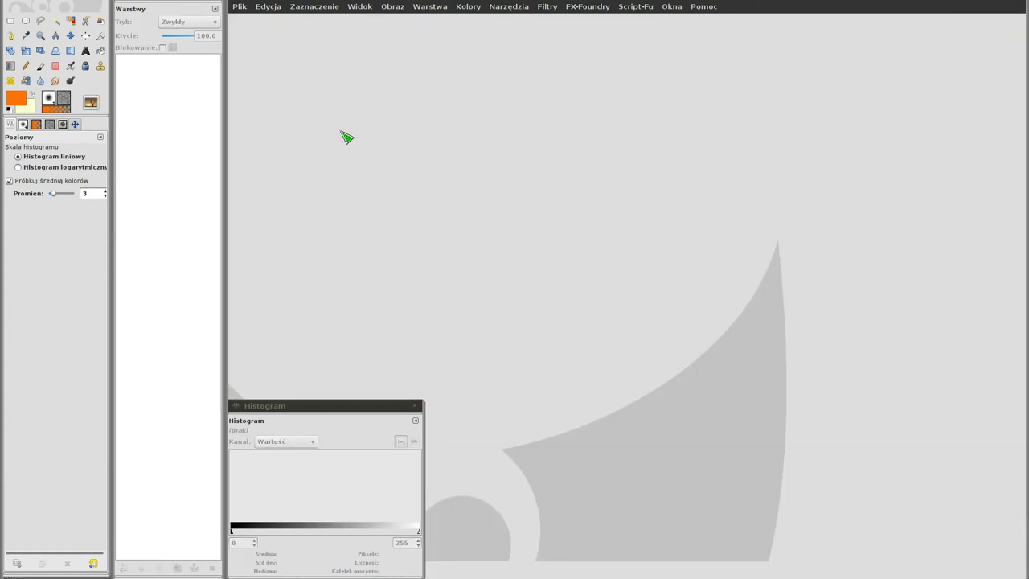
left_click(415, 405)
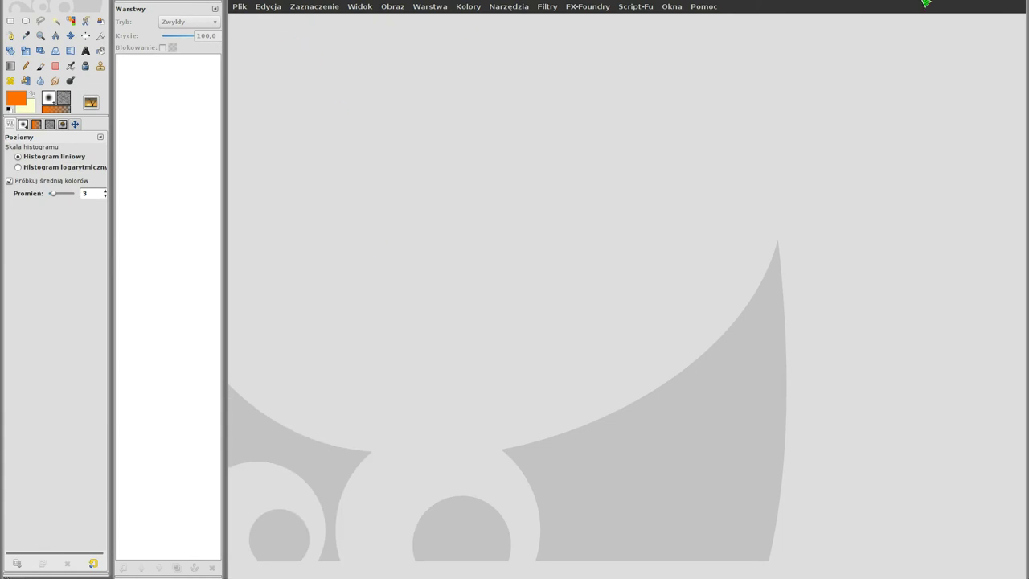
left_click(1023, 3)
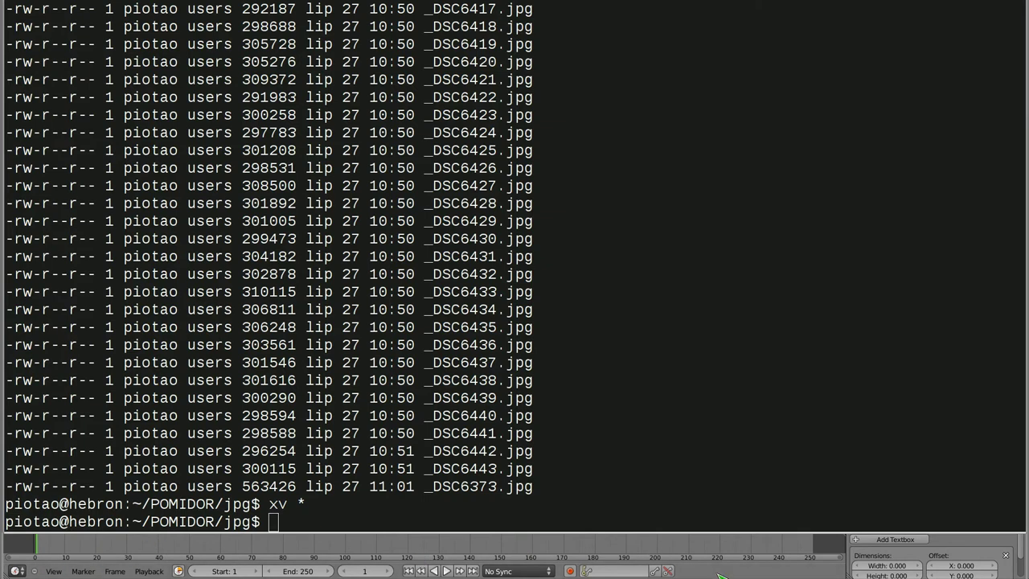
Move the Movie Clip node up-left, enlarge it, and switch the area to Movie Clip Editor.
left_click(54, 572)
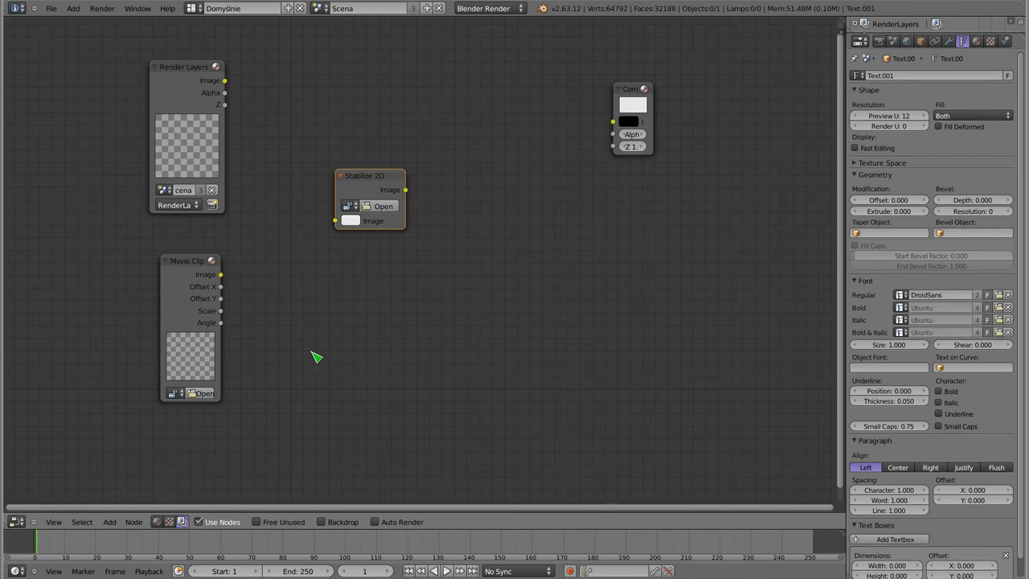
left_click_drag(202, 267, 197, 261)
right_click(197, 262)
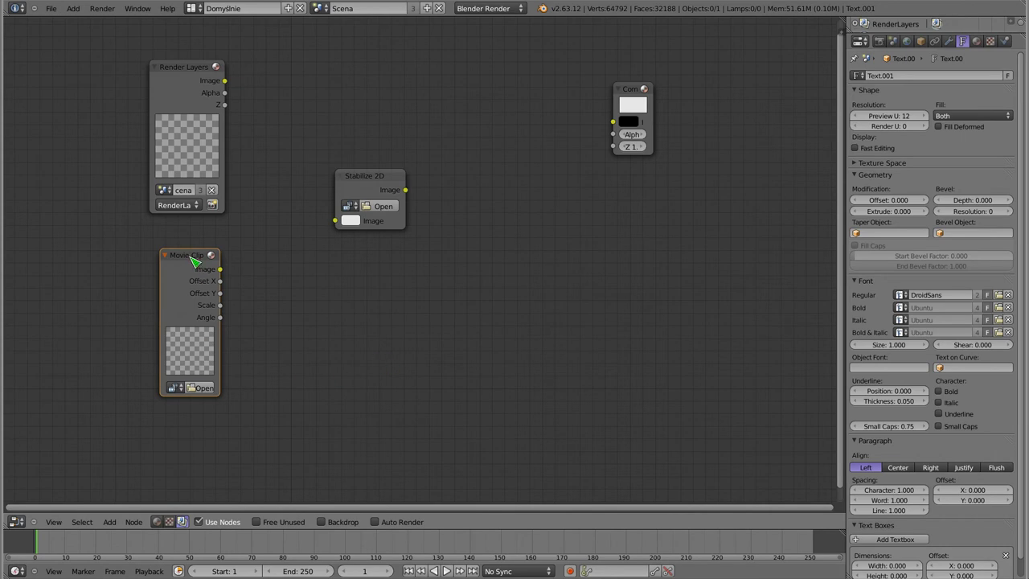
left_click_drag(191, 257, 181, 234)
left_click_drag(212, 376, 221, 369)
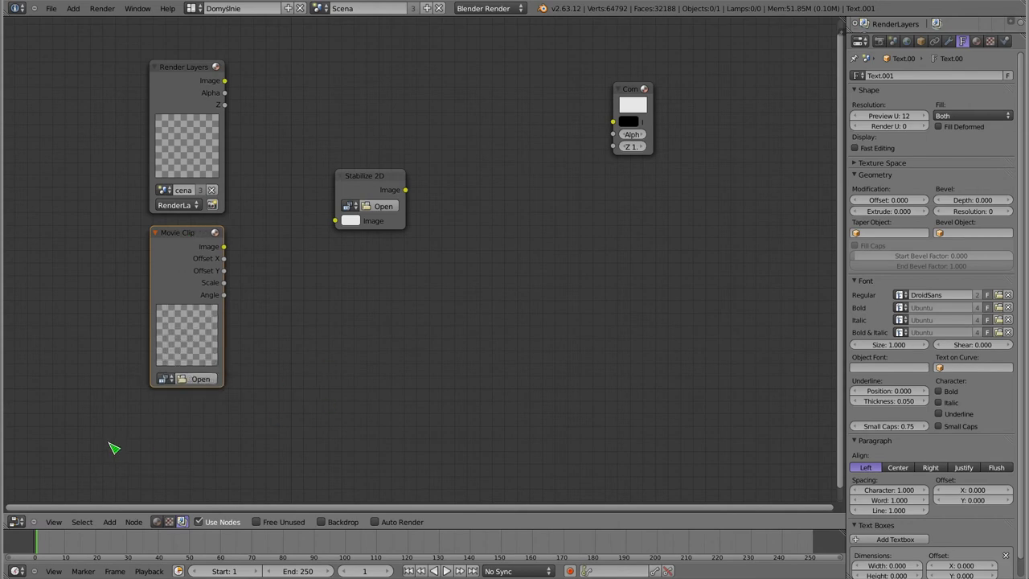
left_click(18, 523)
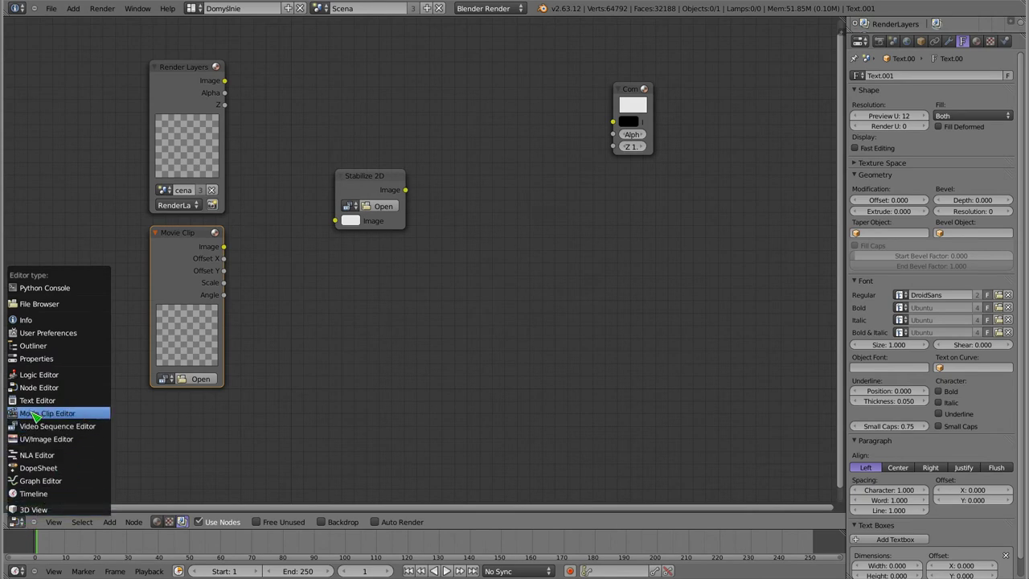
left_click(90, 417)
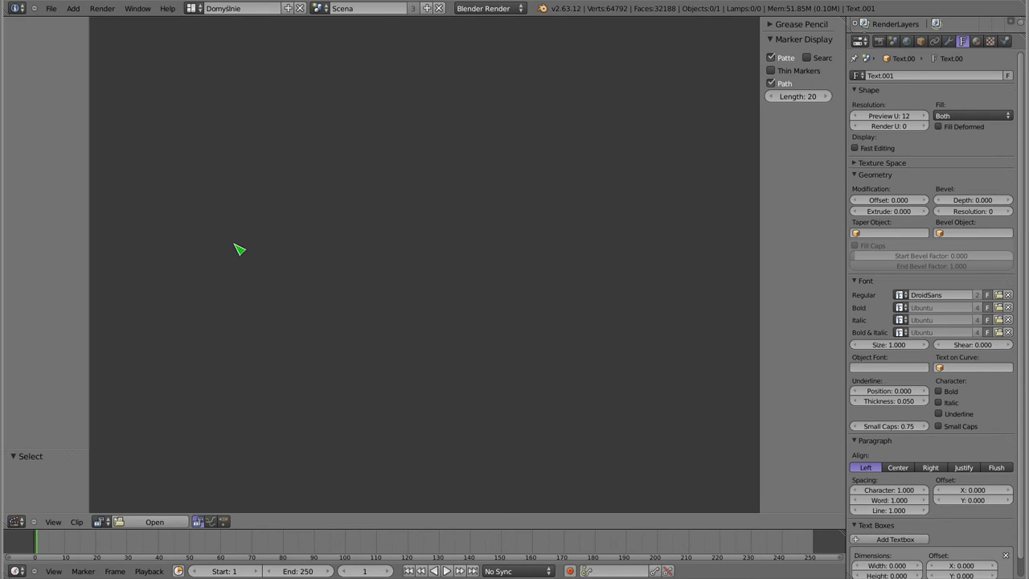
Load all tomato JPGs from /home/piotao/POMIDOR/jpg as a clip in the Movie Clip Editor.
left_click(155, 523)
left_click(38, 162)
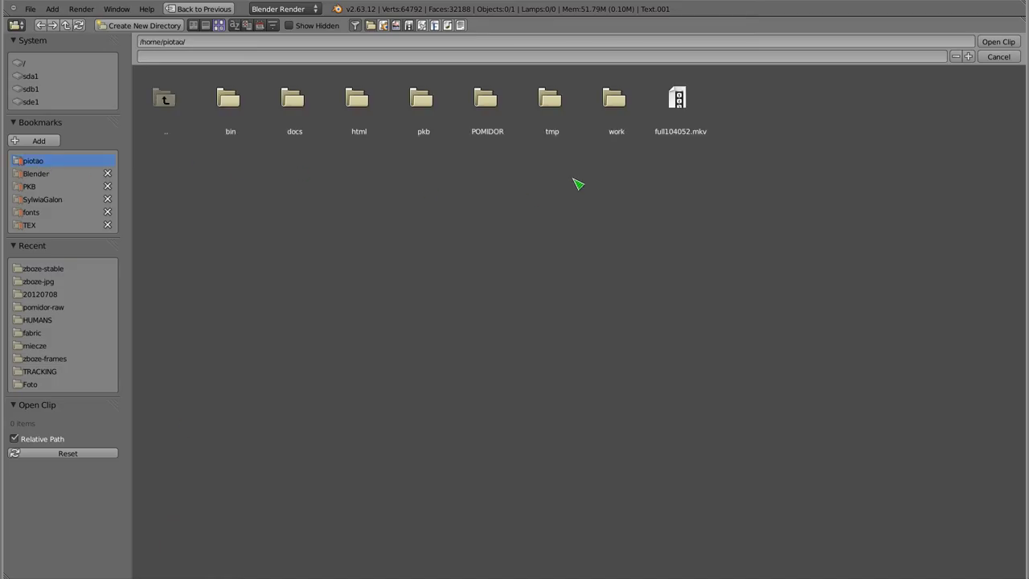
left_click(487, 111)
left_click(295, 126)
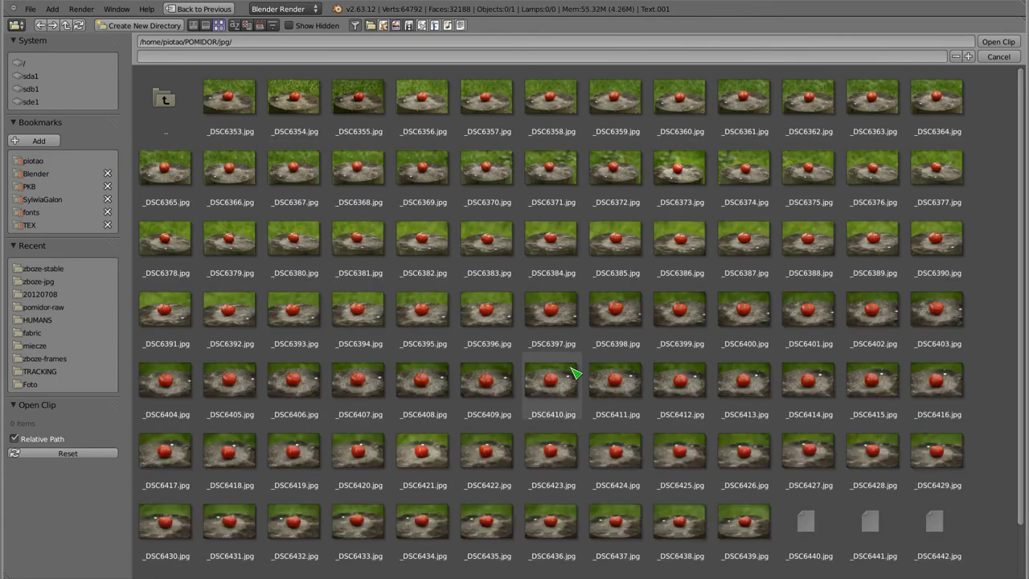
key("a")
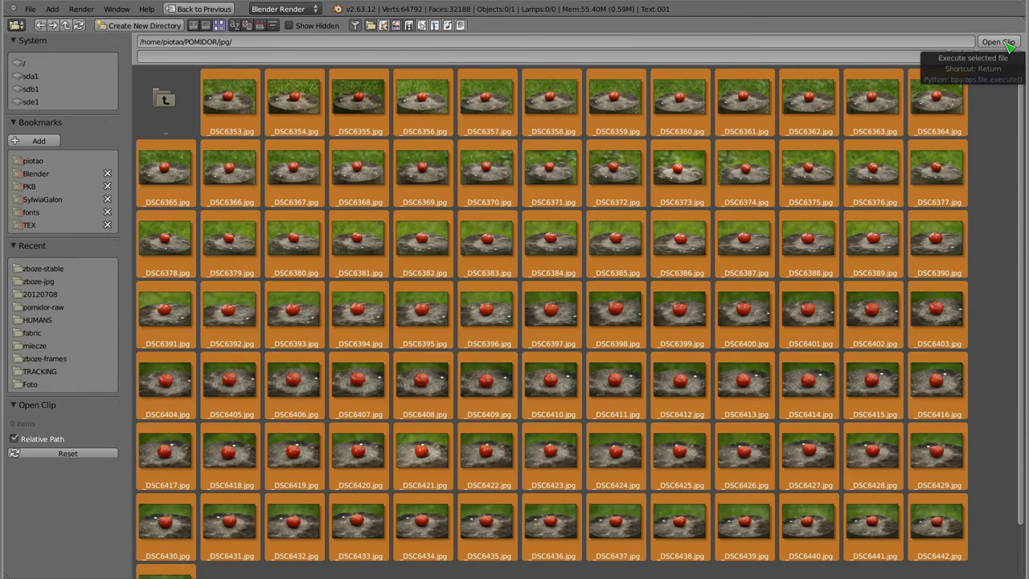
left_click(1000, 43)
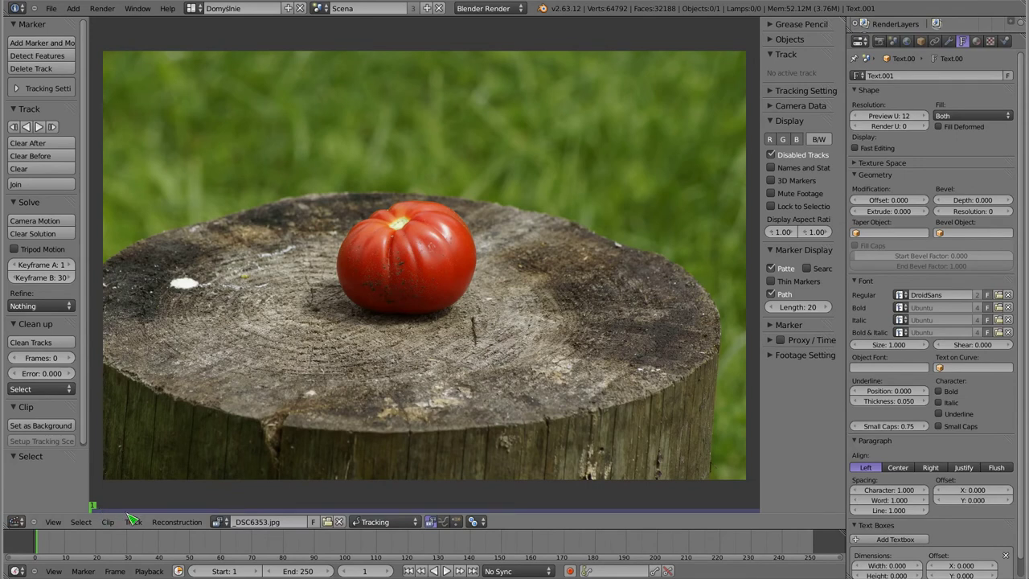
Play the tomato sequence through to frame 101, then stop playback.
key("alt+a")
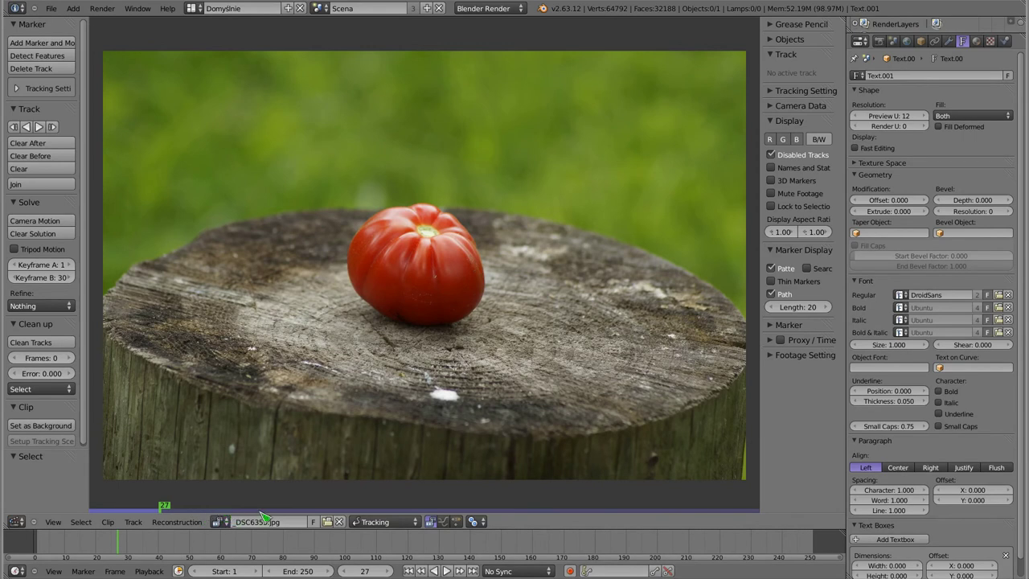
key("alt+a")
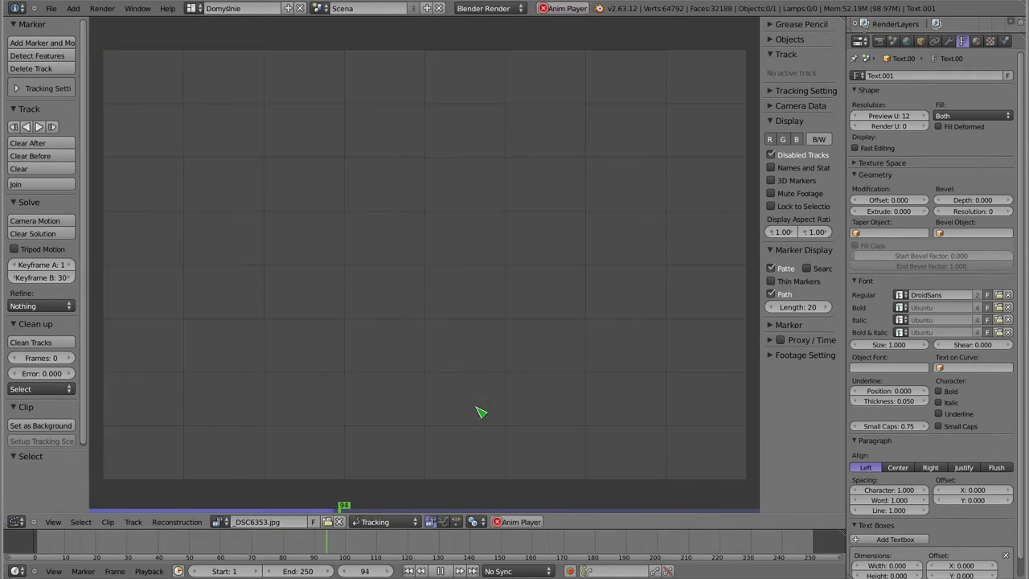
key("alt+a")
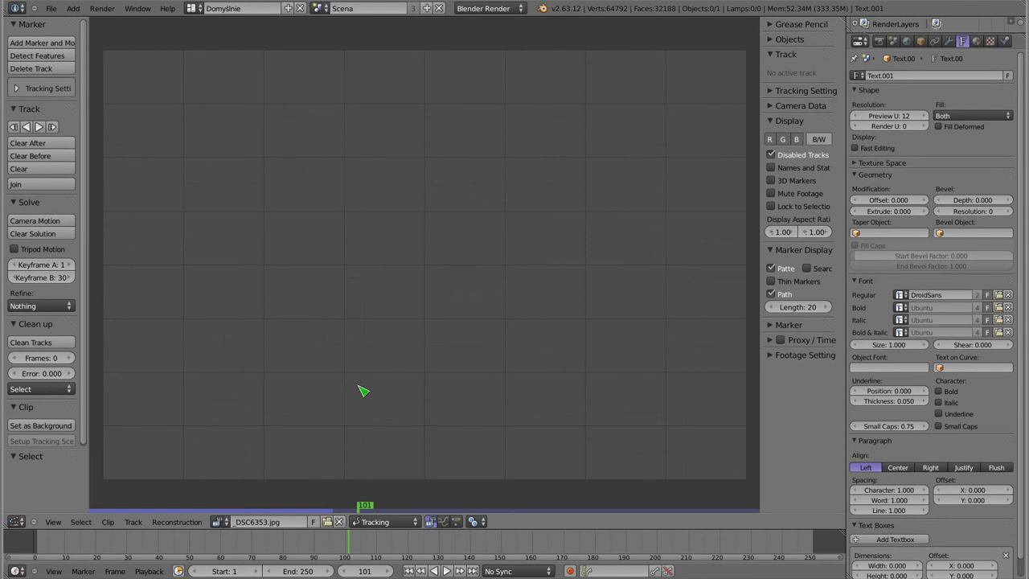
key("ctrl+alt+u")
left_click_drag(389, 400, 424, 230, "alt")
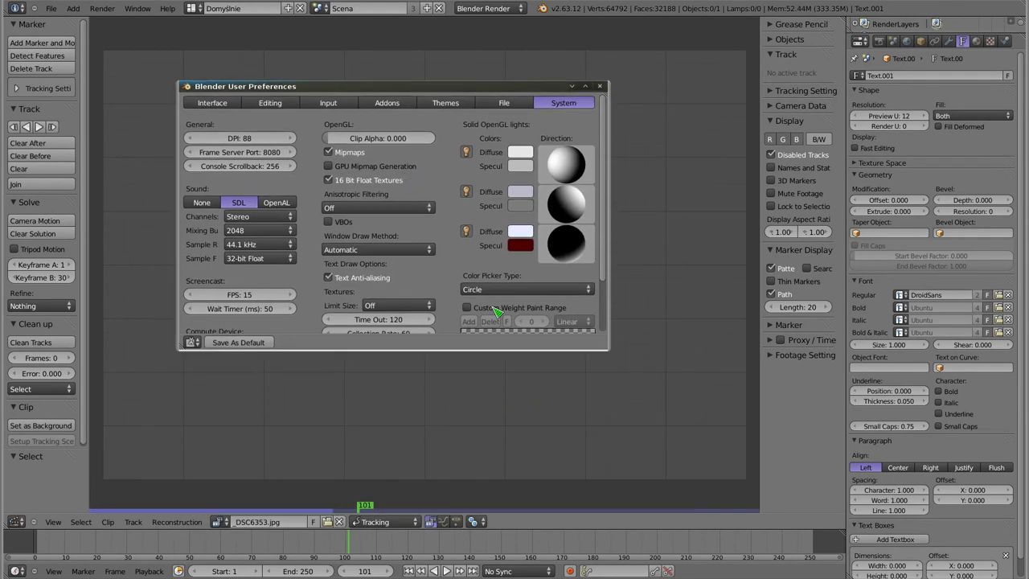
middle_click_drag(563, 297, 702, 468, "alt")
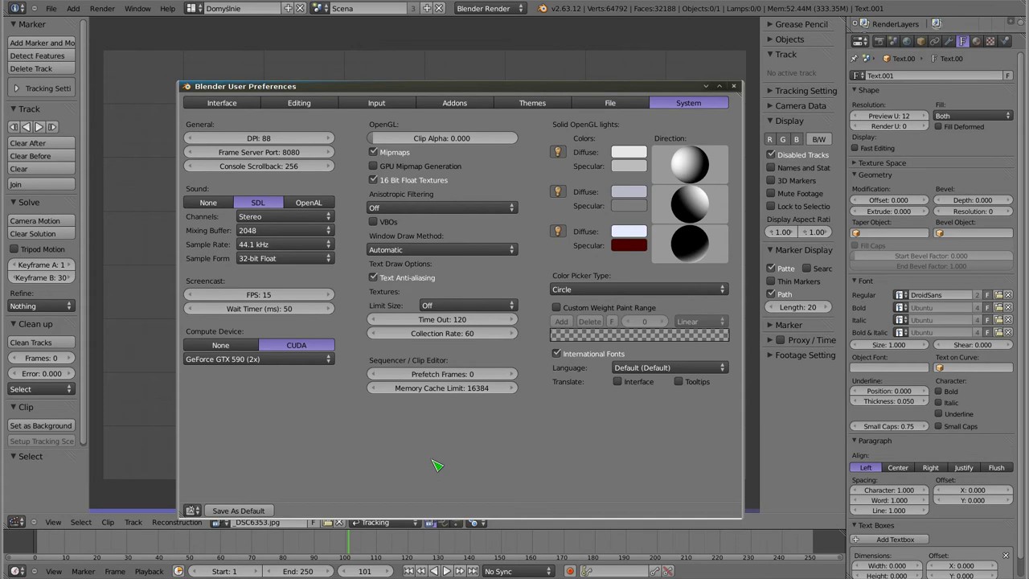
left_click(733, 86)
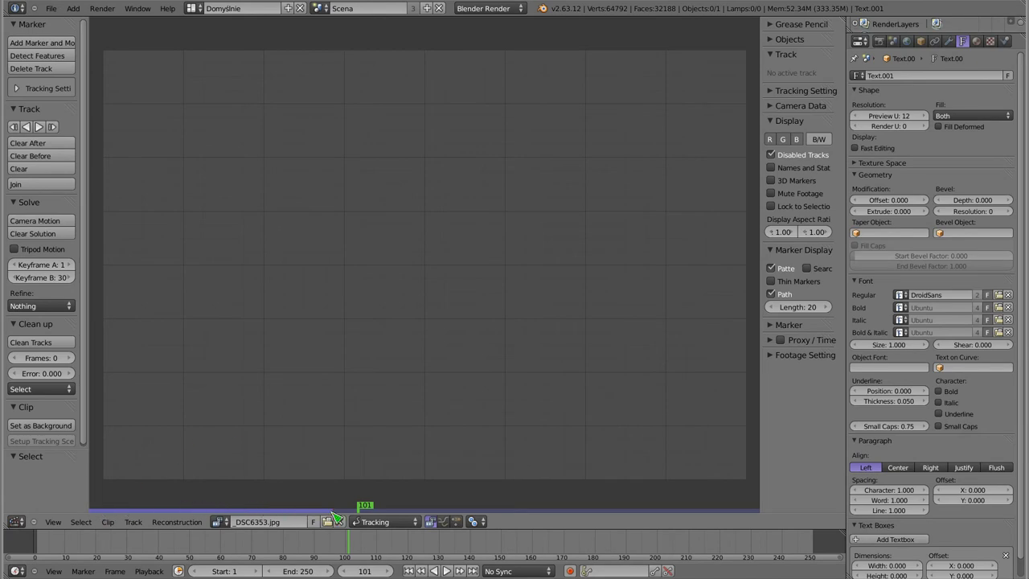
Scrub the clip timeline past the footage's end and back to frame 91, the last photo.
left_click(231, 543)
left_click_drag(238, 545, 364, 549)
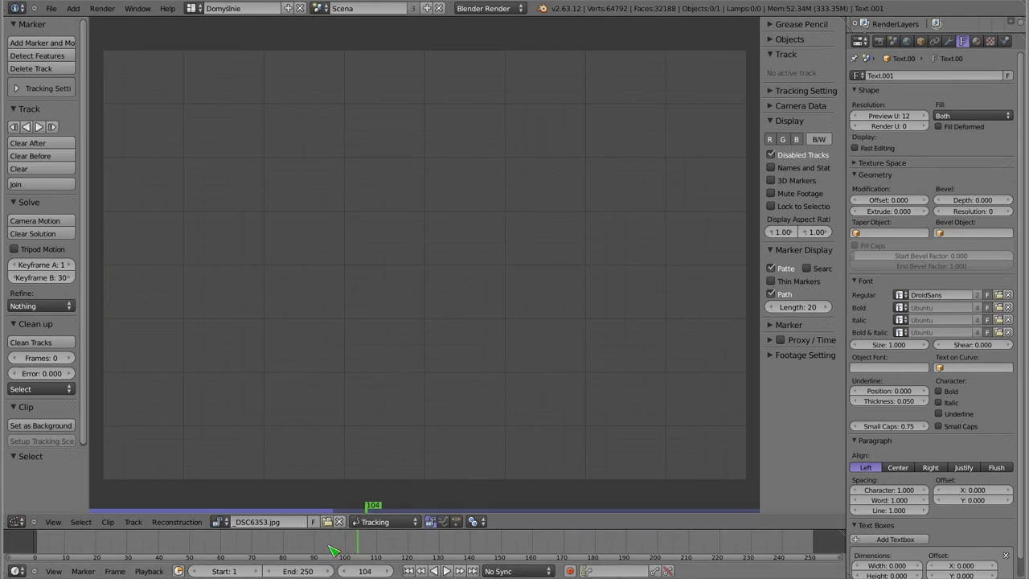
left_click_drag(357, 546, 320, 550)
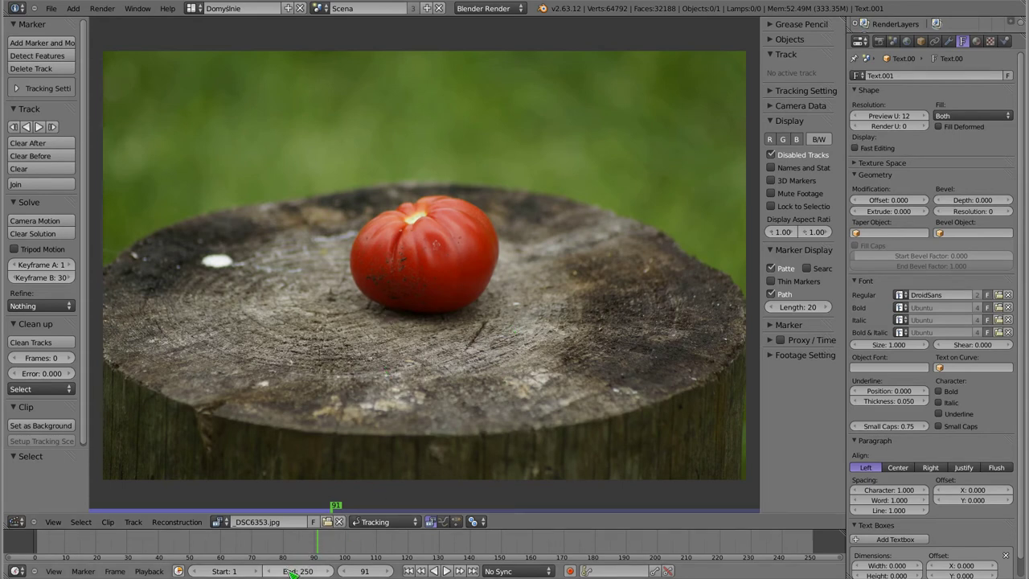
Enter 91 as the scene's End frame and zoom the timeline onto the clip's frames.
left_click(317, 574)
type("91")
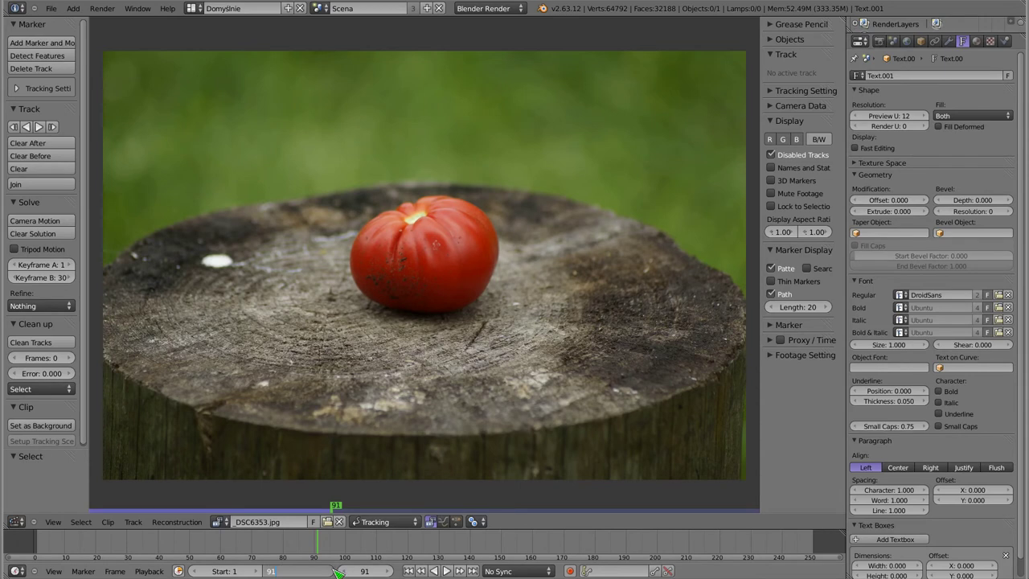
key("Return")
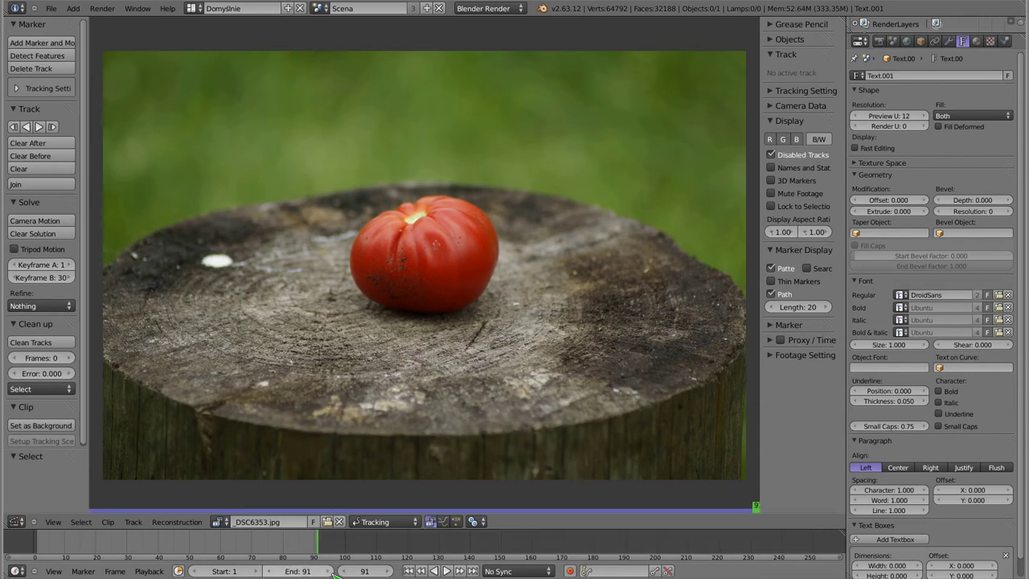
middle_click_drag(95, 550, 326, 551, "ctrl")
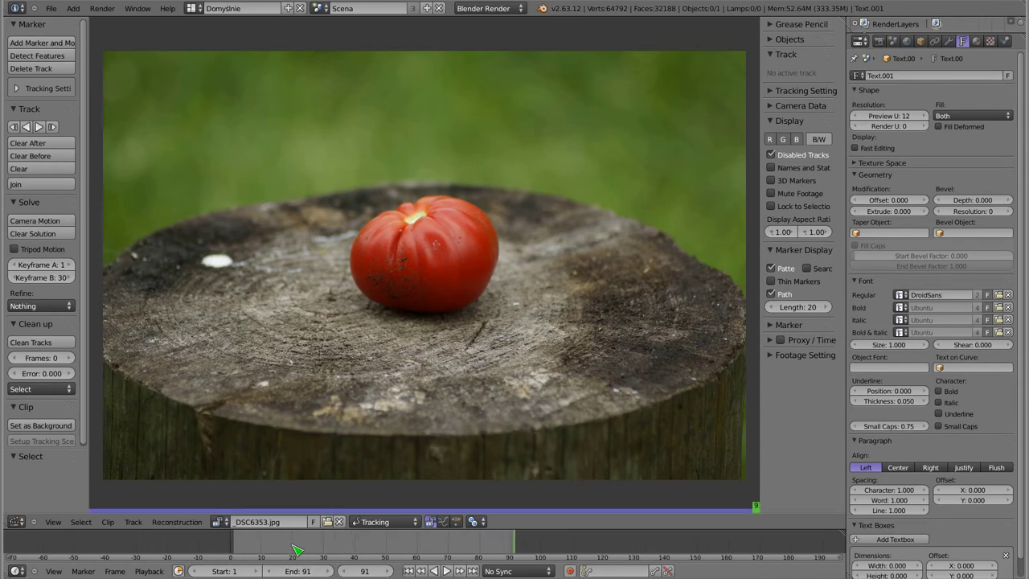
scroll(326, 551, "up", 2)
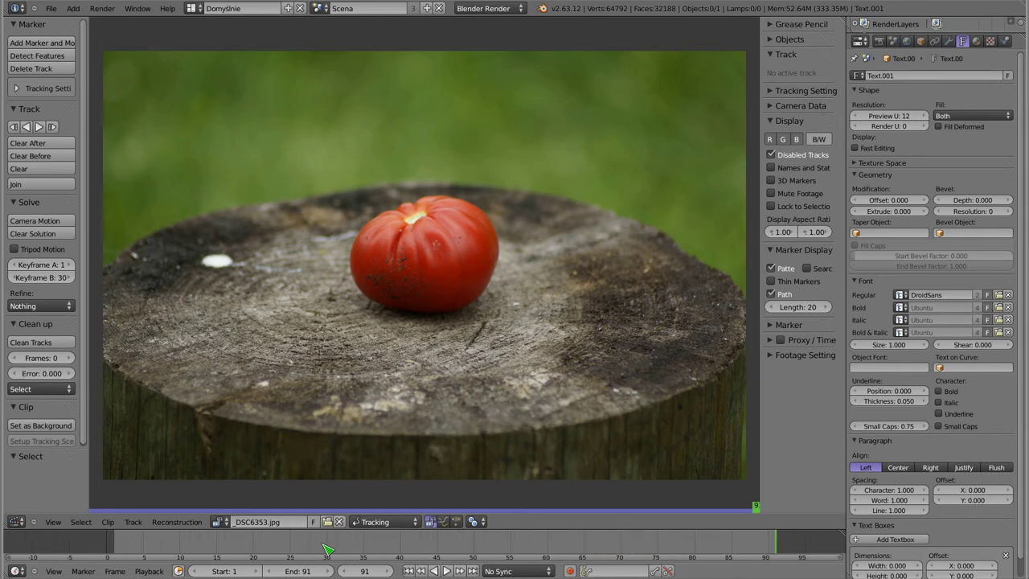
Scrub through the early frames of the clip, settling around frame 41.
mouse_move(221, 547)
left_mouse_down()
mouse_move(185, 548)
mouse_move(751, 547)
mouse_move(602, 553)
mouse_move(537, 568)
mouse_move(502, 555)
left_mouse_up()
mouse_move(113, 541)
left_mouse_down()
mouse_move(186, 550)
mouse_move(611, 544)
left_mouse_up()
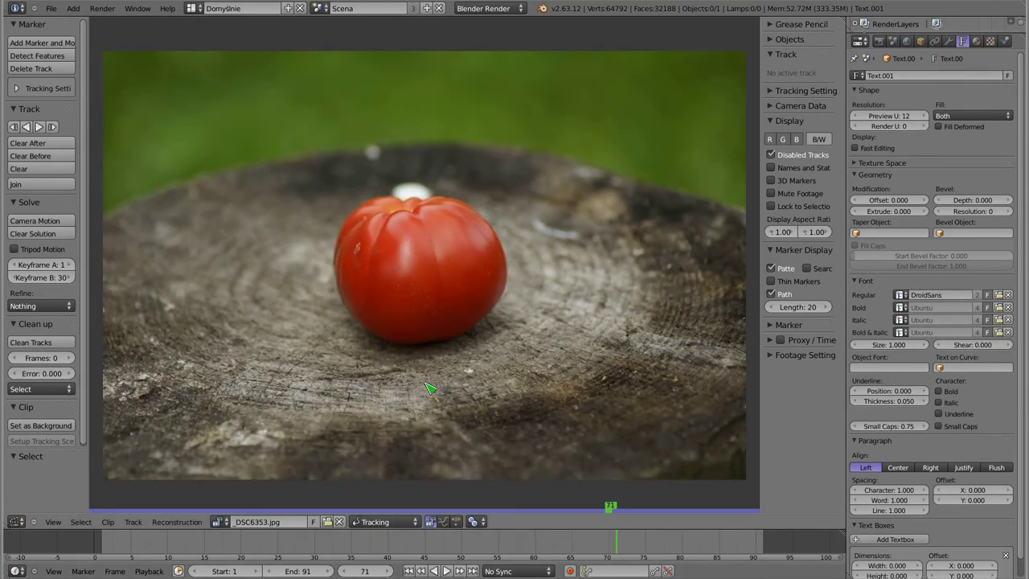
left_click_drag(114, 545, 394, 548)
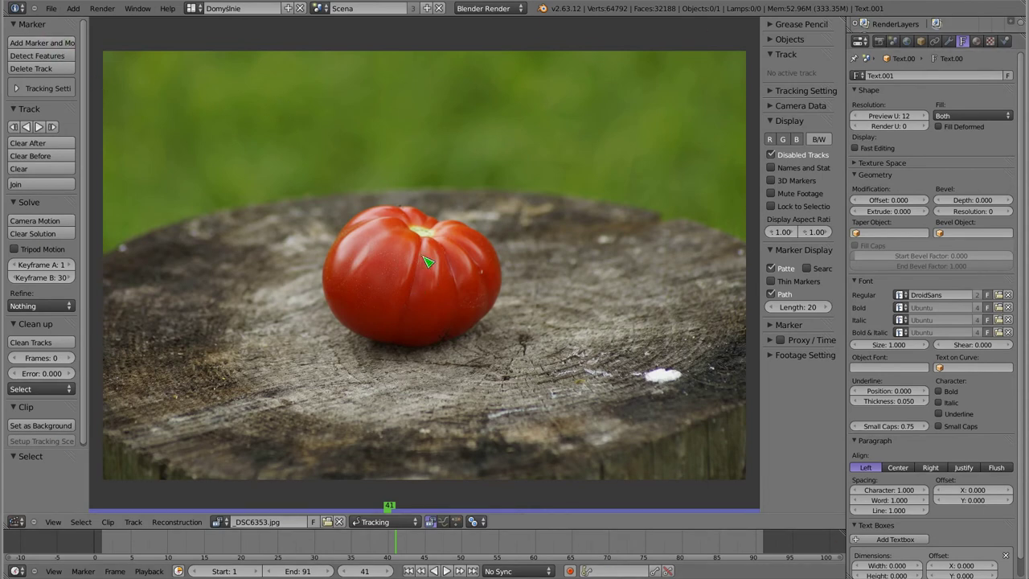
scroll(428, 261, "up", 2)
scroll(411, 276, "down", 2)
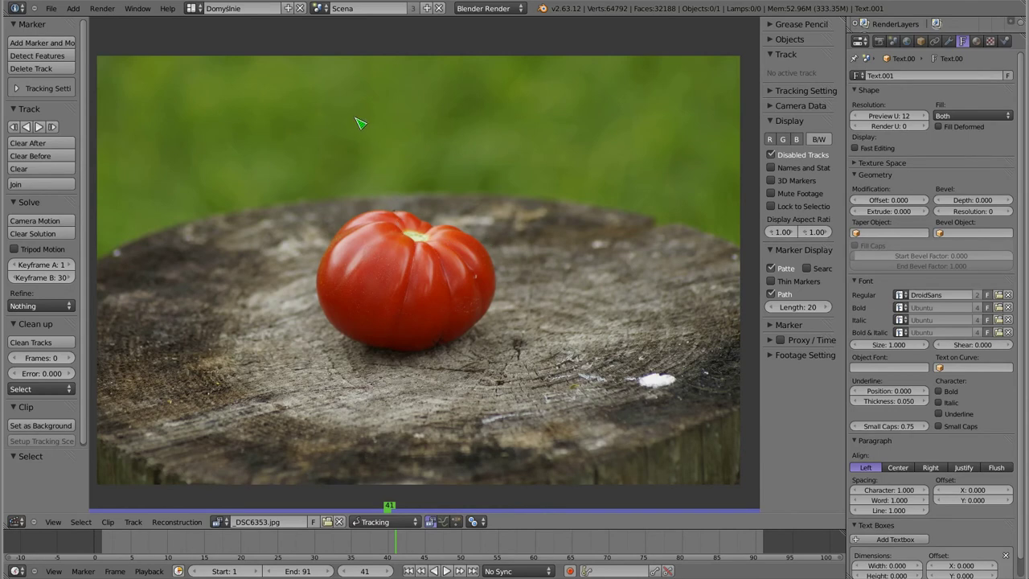
Add a tracking marker on the green background above the tomato and zoom in on it.
left_click(353, 141, "ctrl")
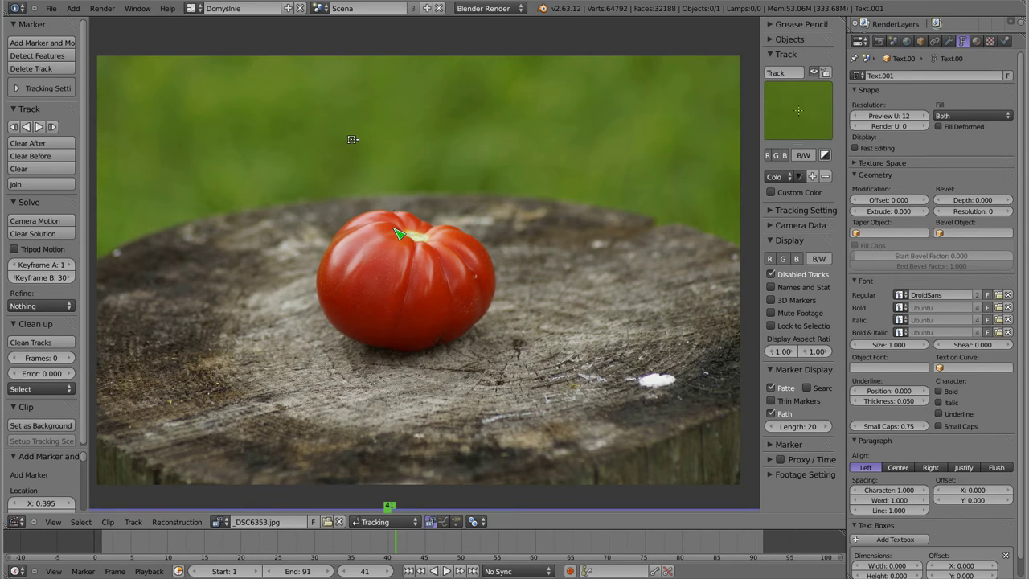
scroll(356, 142, "up", 1)
scroll(360, 144, "up", 3)
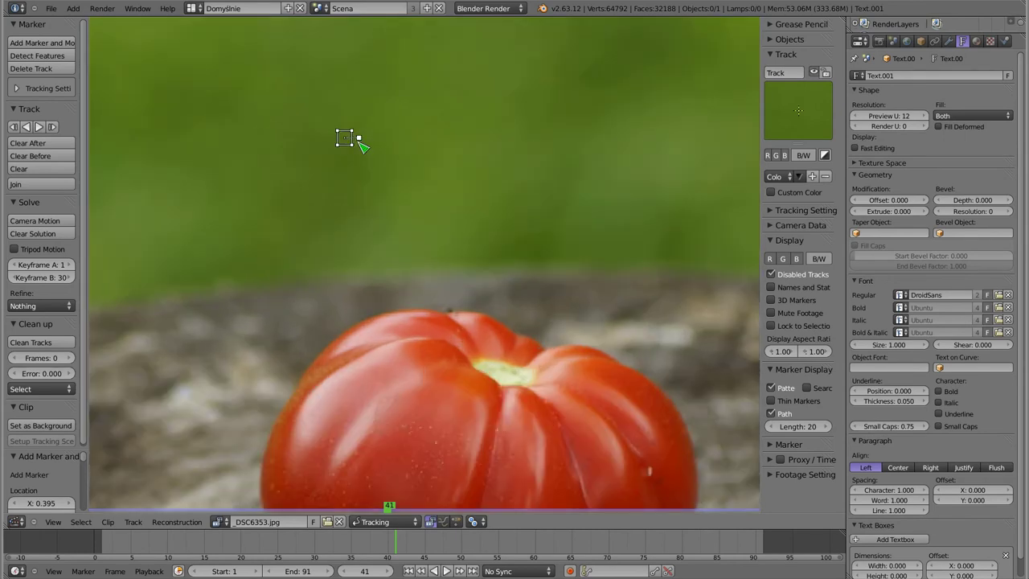
scroll(360, 143, "up", 3)
scroll(361, 149, "up", 2)
mouse_move(393, 205)
middle_mouse_down()
mouse_move(403, 234)
mouse_move(441, 251)
middle_mouse_up()
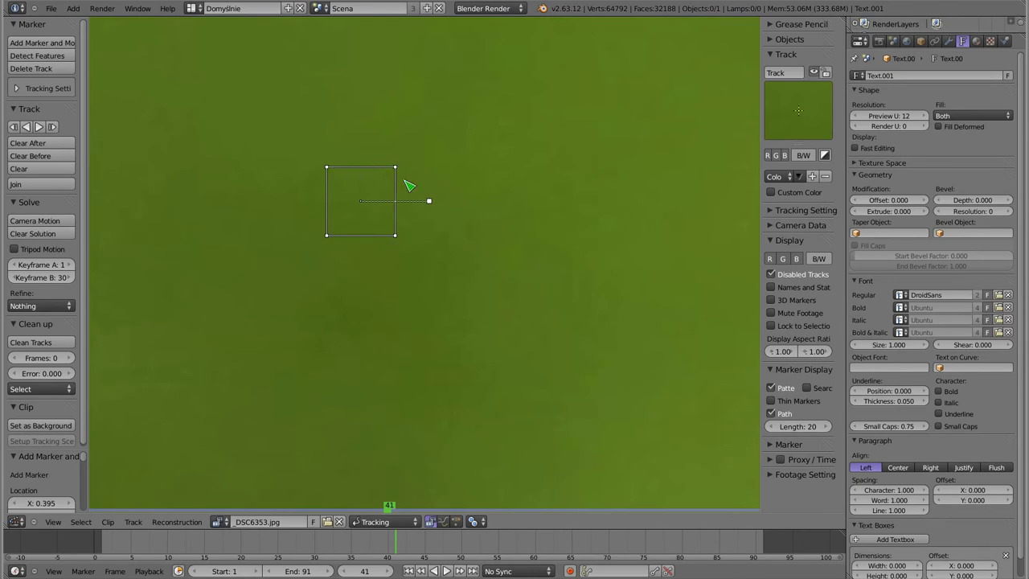
Undo the marker's tilt and scale the marker up to 1.251.
left_click_drag(430, 202, 493, 187)
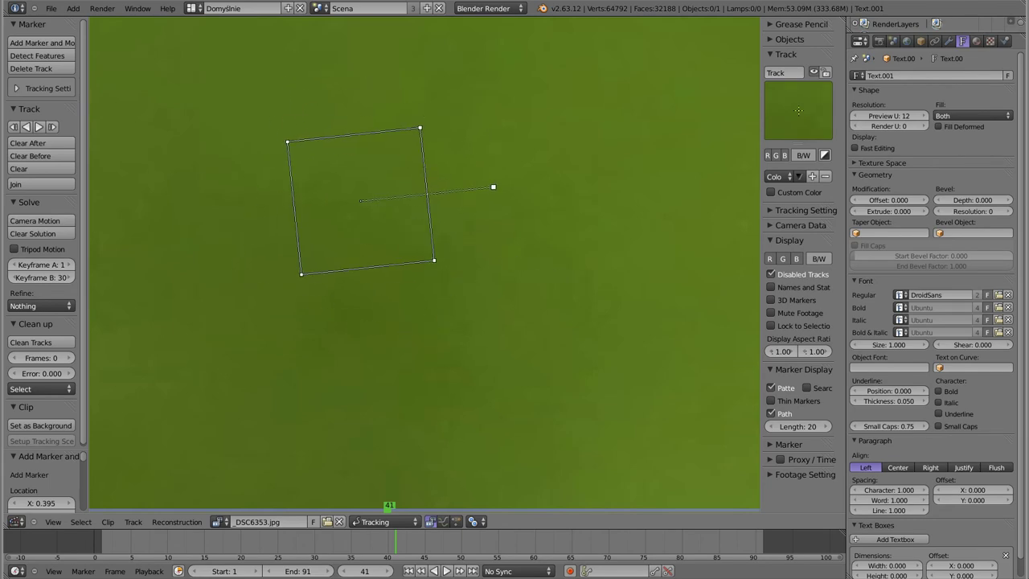
key("ctrl+z")
key("s")
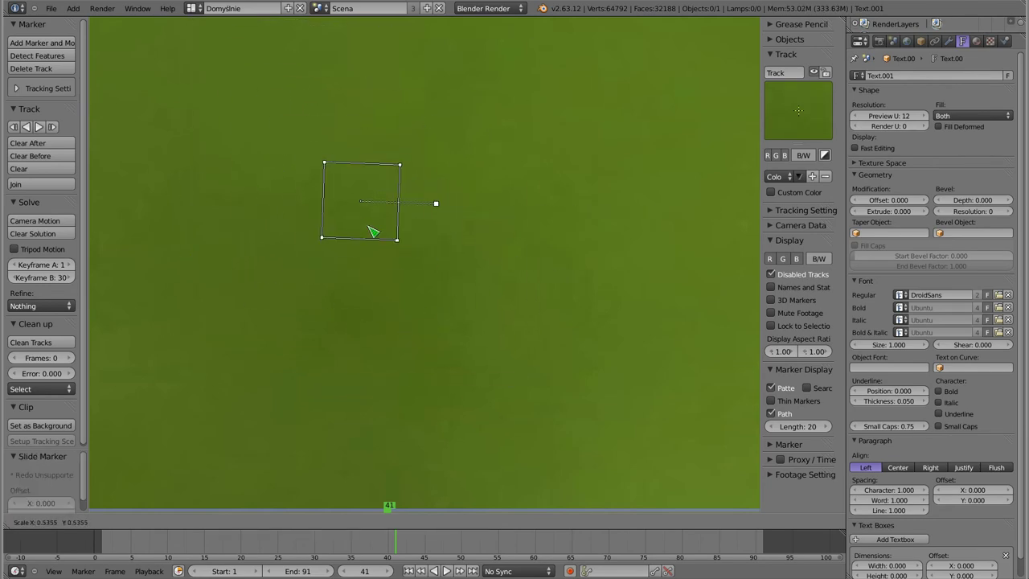
left_click(424, 313)
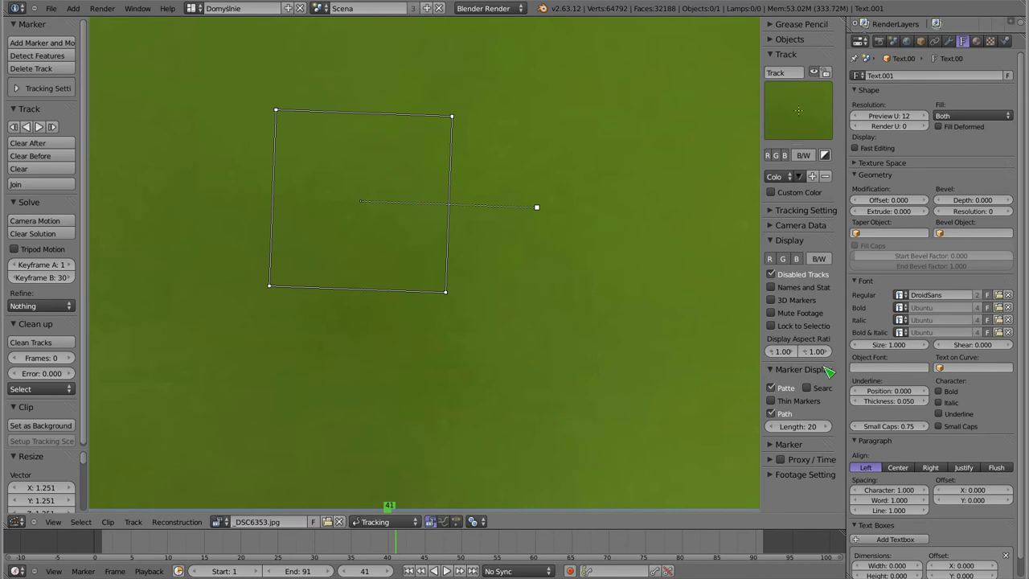
Show the marker's search area, straighten the pattern box, enlarge the search area, and zoom out.
left_click_drag(760, 375, 727, 375)
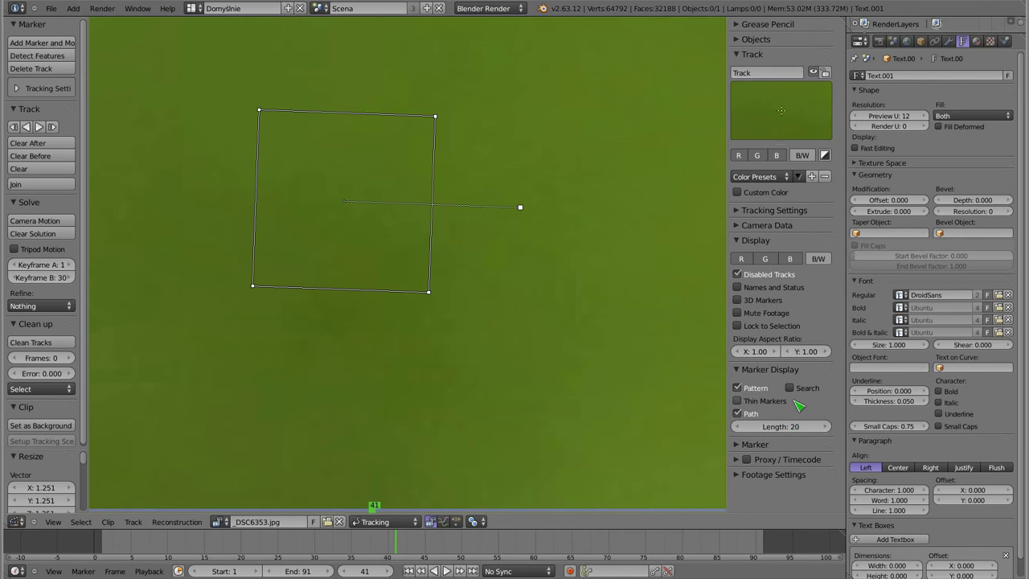
left_click(790, 388)
scroll(469, 261, "down", 2)
scroll(469, 261, "down", 1)
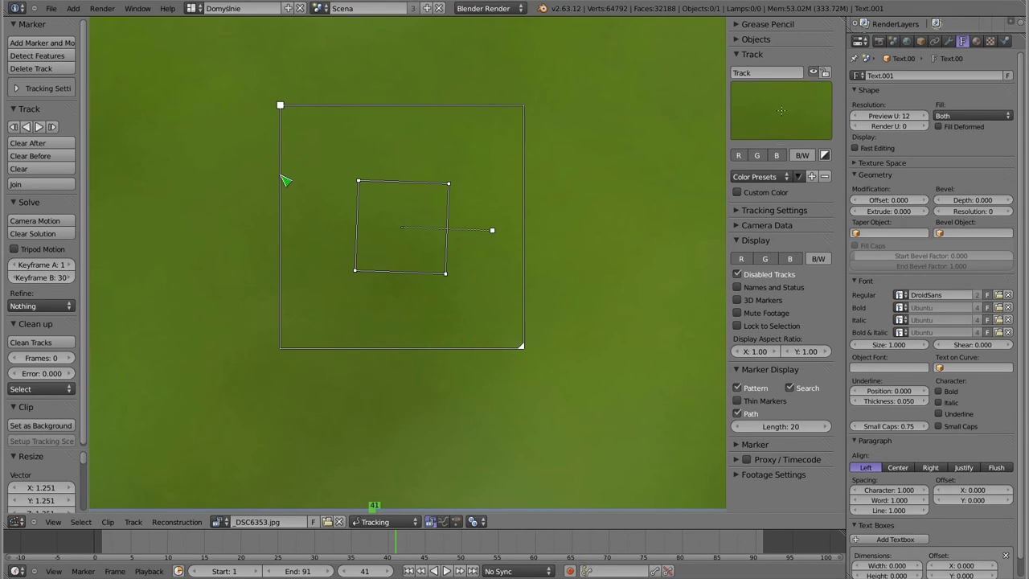
left_click_drag(492, 231, 494, 227)
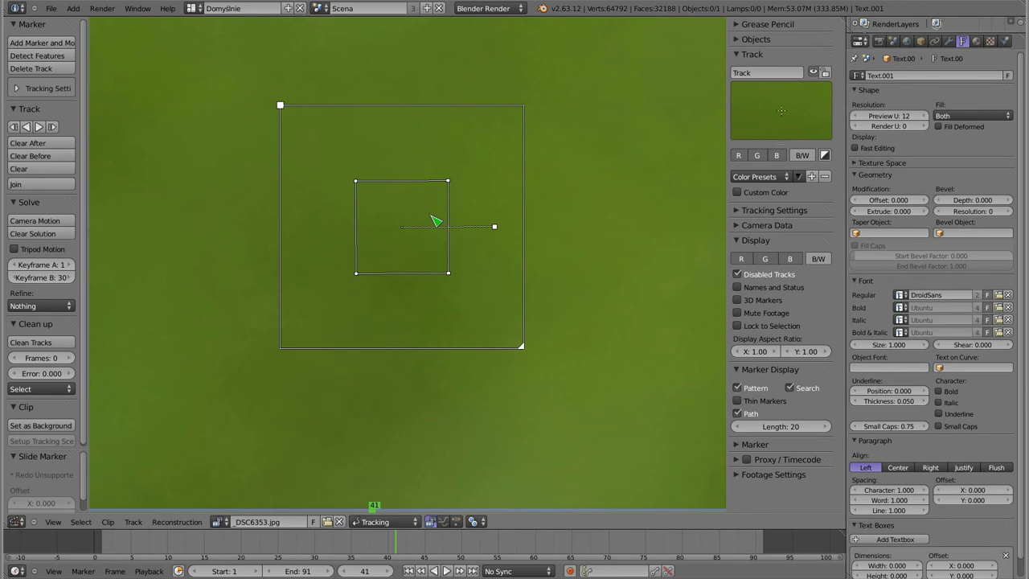
left_click_drag(527, 358, 575, 400)
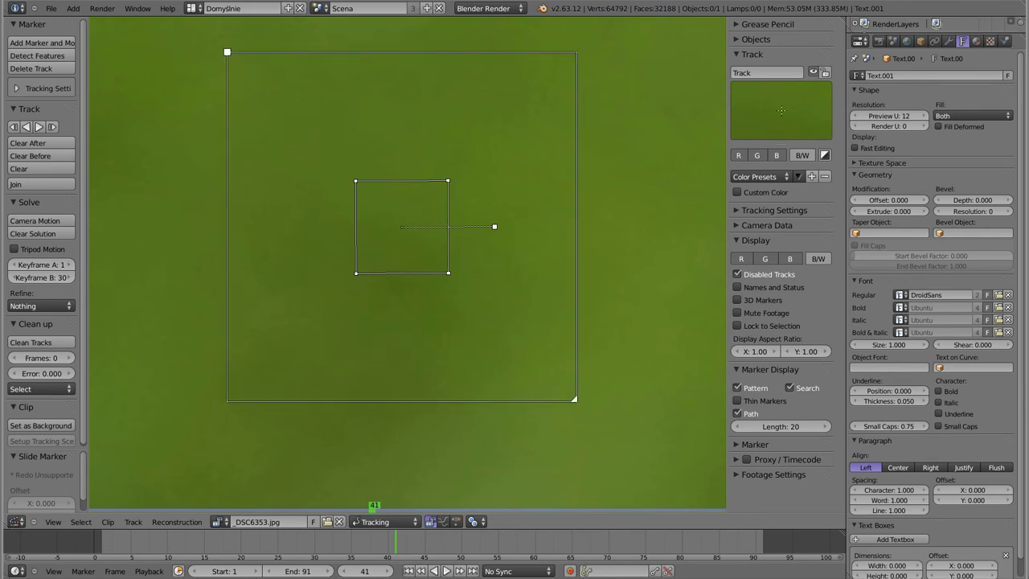
scroll(385, 233, "down", 5)
scroll(385, 233, "down", 3)
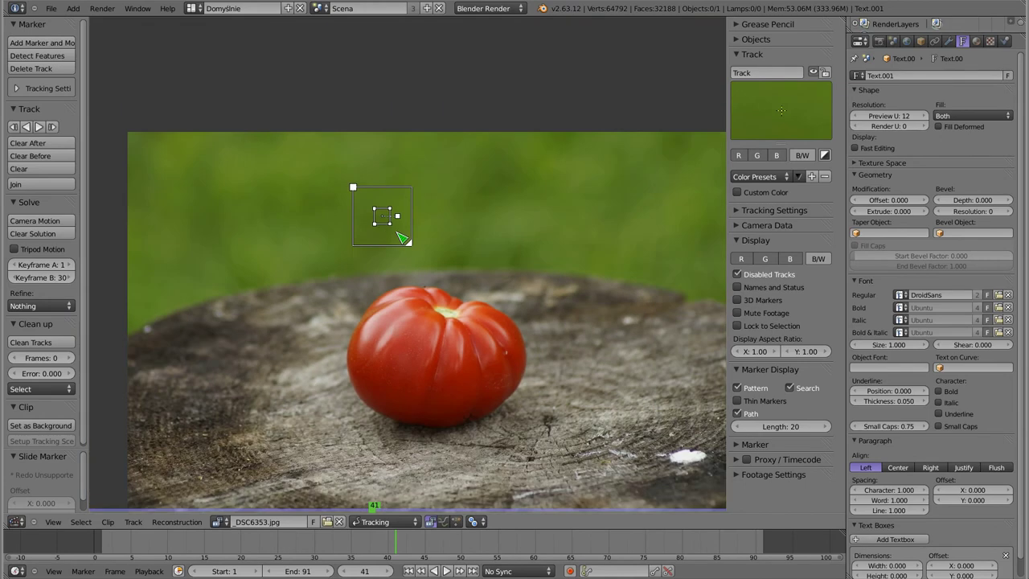
Move the tracking marker onto the top of the tomato.
key("g")
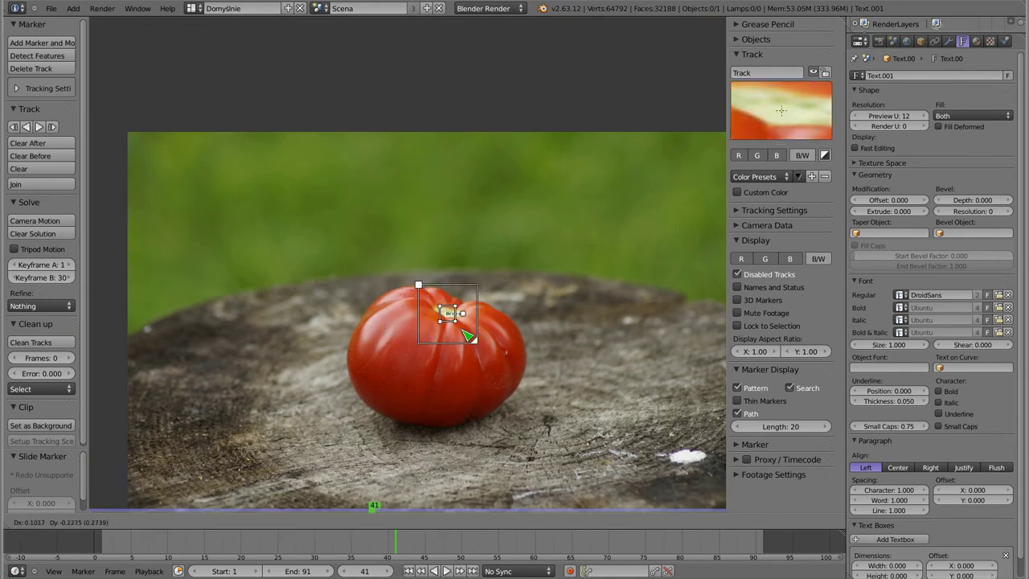
left_click(467, 336)
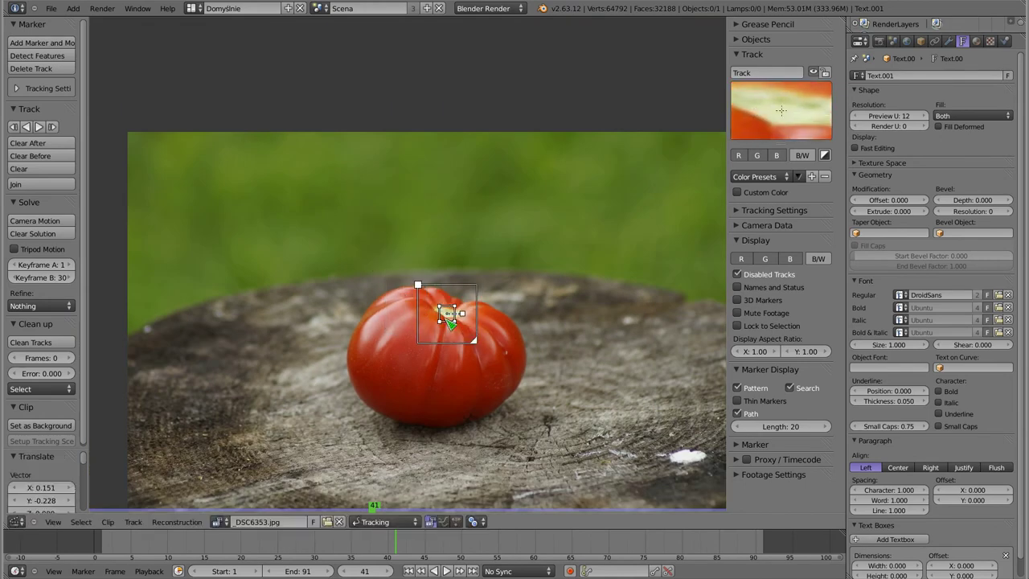
key("g")
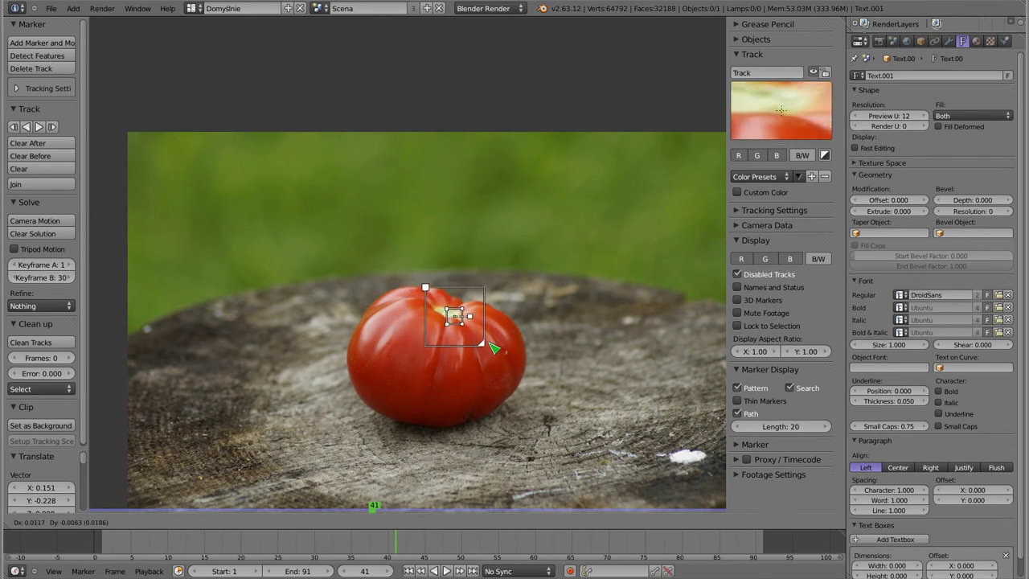
left_click(485, 344)
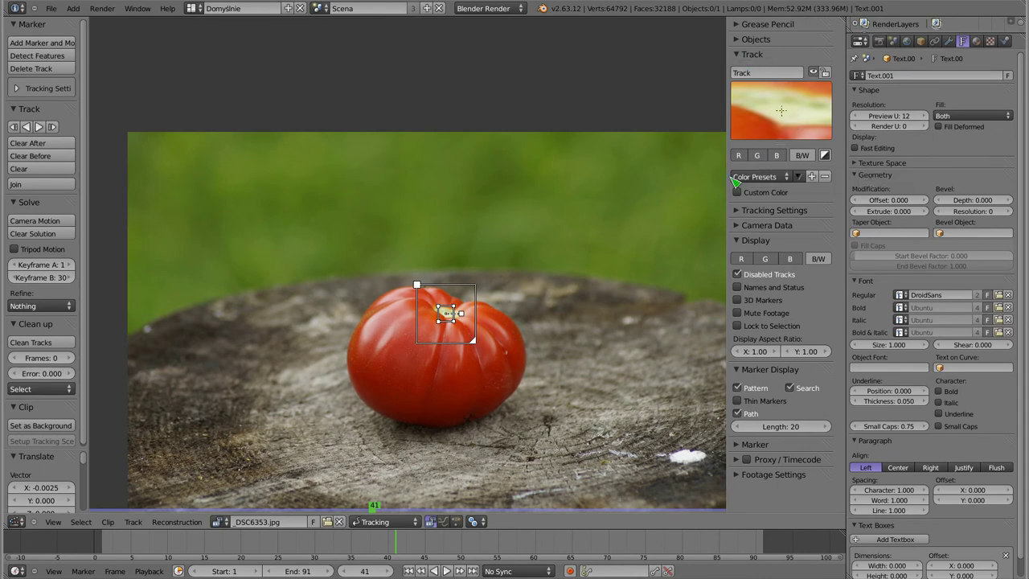
Scale the search area to 2.665, nudge the marker, and tighten the pattern box.
key("s")
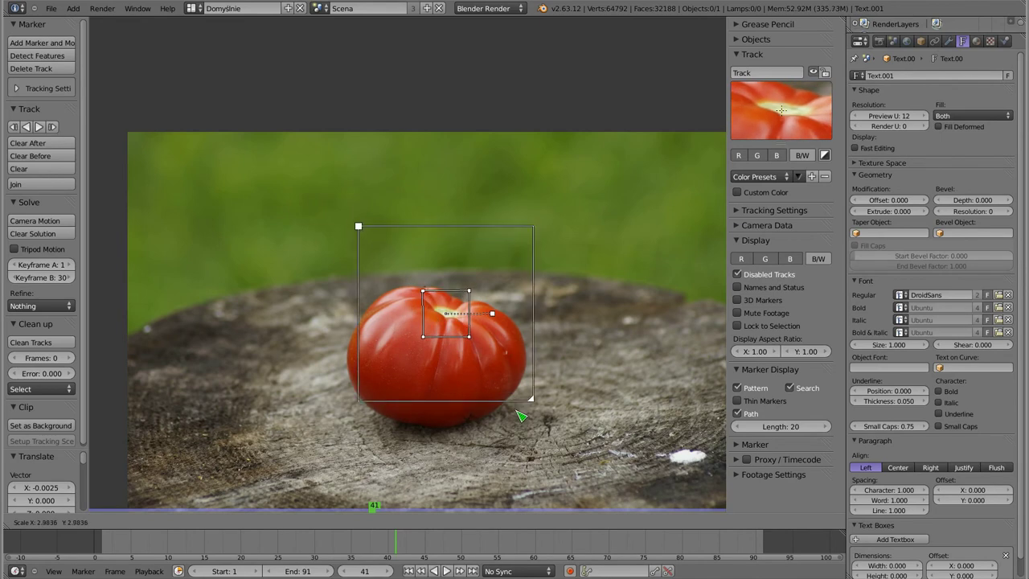
left_click(519, 400)
key("g")
left_click(464, 328)
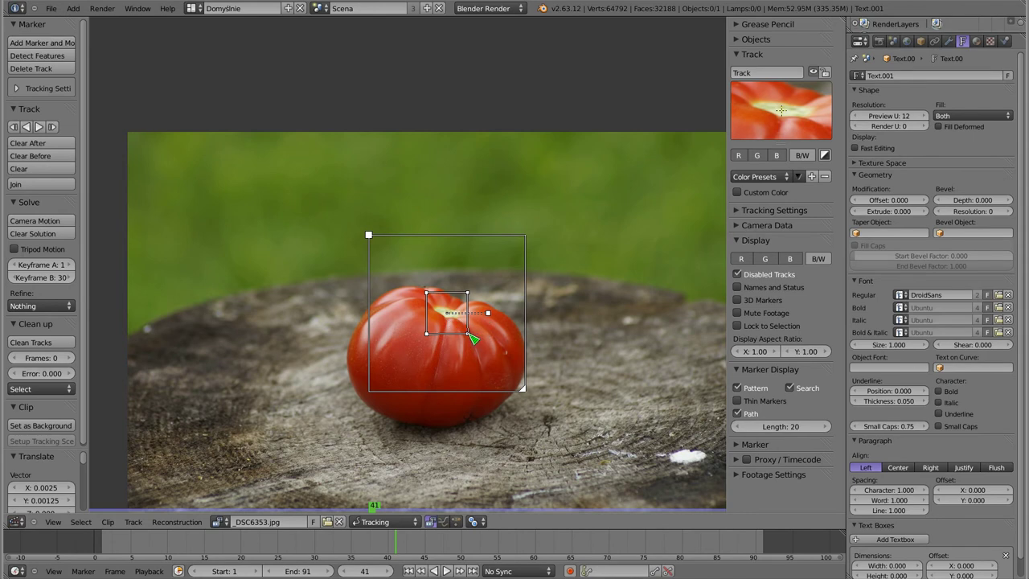
left_click_drag(488, 313, 478, 314)
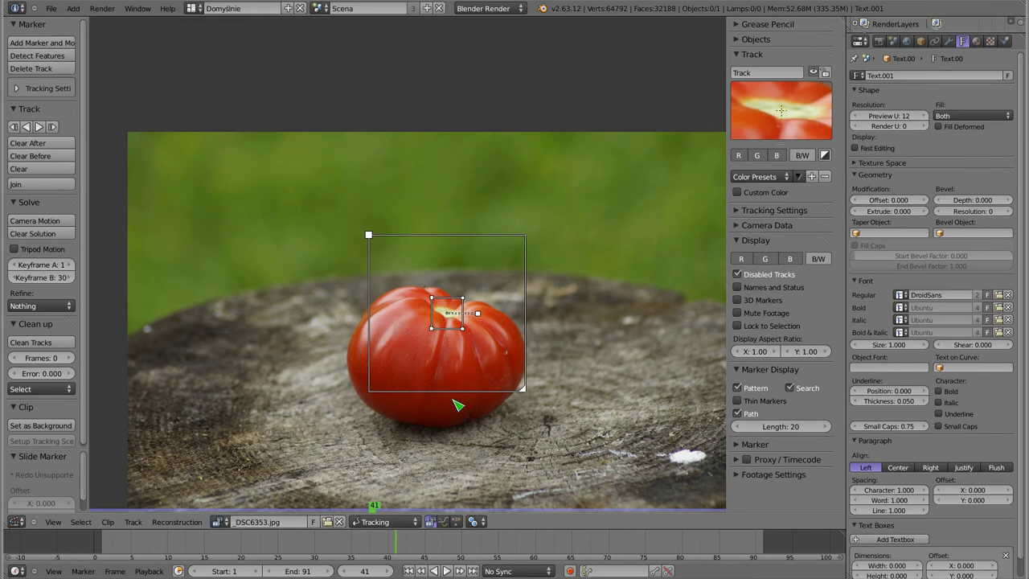
middle_click_drag(476, 344, 432, 319)
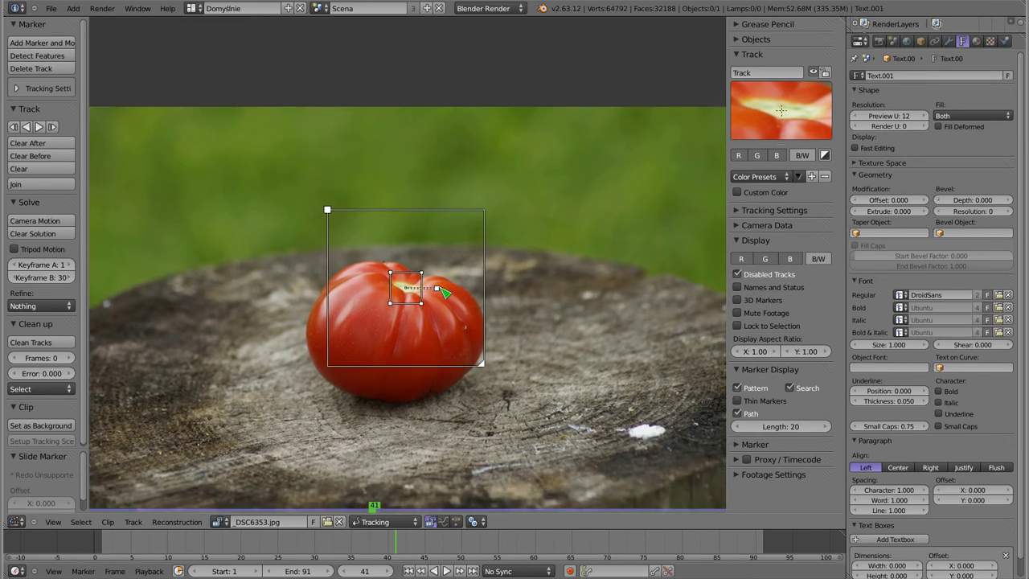
left_click_drag(436, 288, 429, 288)
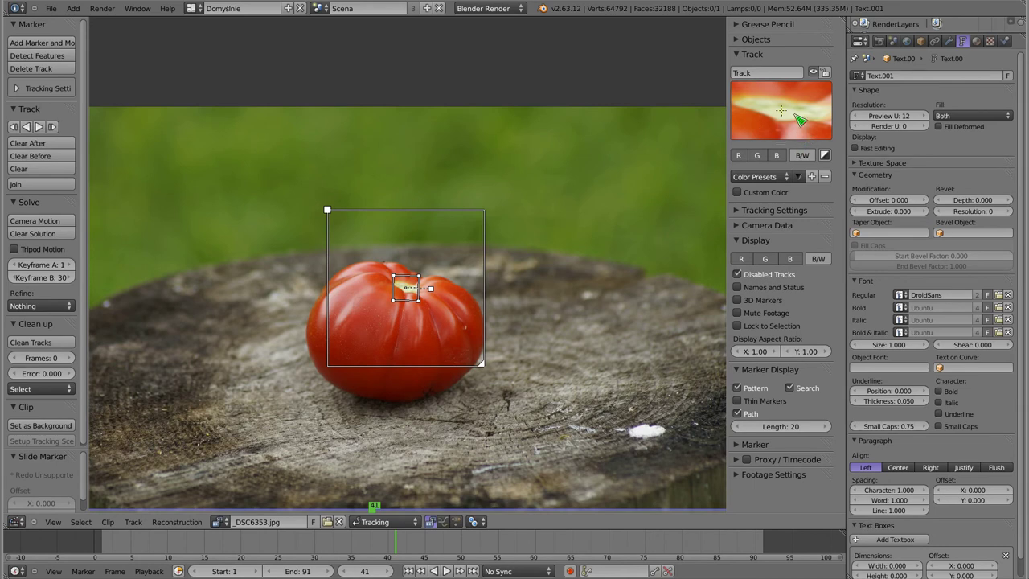
Change the Tracking Settings speed from Fastest to Realtime, then recentre the tomato in view.
left_click(736, 209)
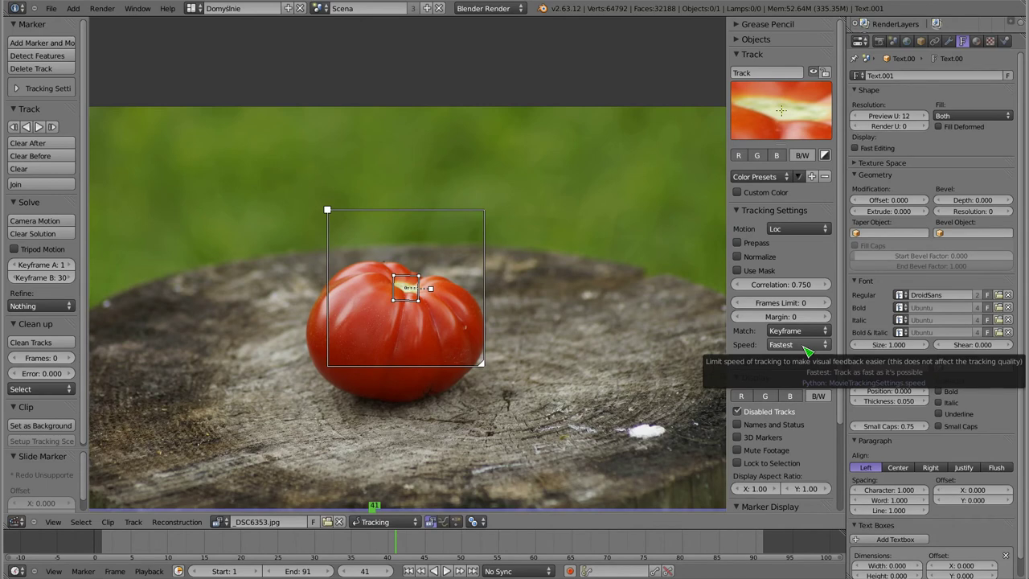
left_click(806, 346)
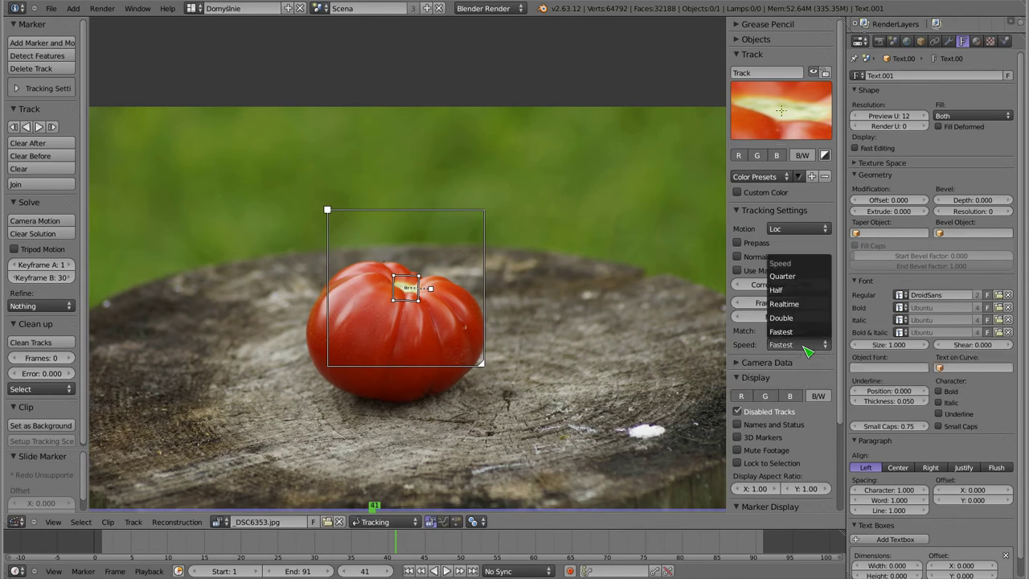
left_click(812, 306)
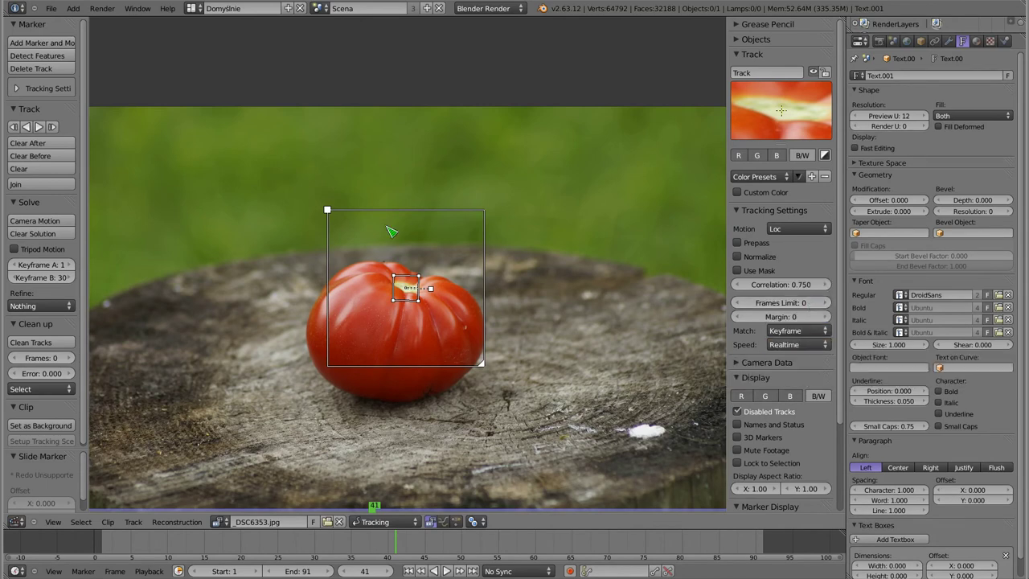
scroll(426, 273, "down", 3)
scroll(427, 290, "up", 1)
scroll(425, 292, "up", 1)
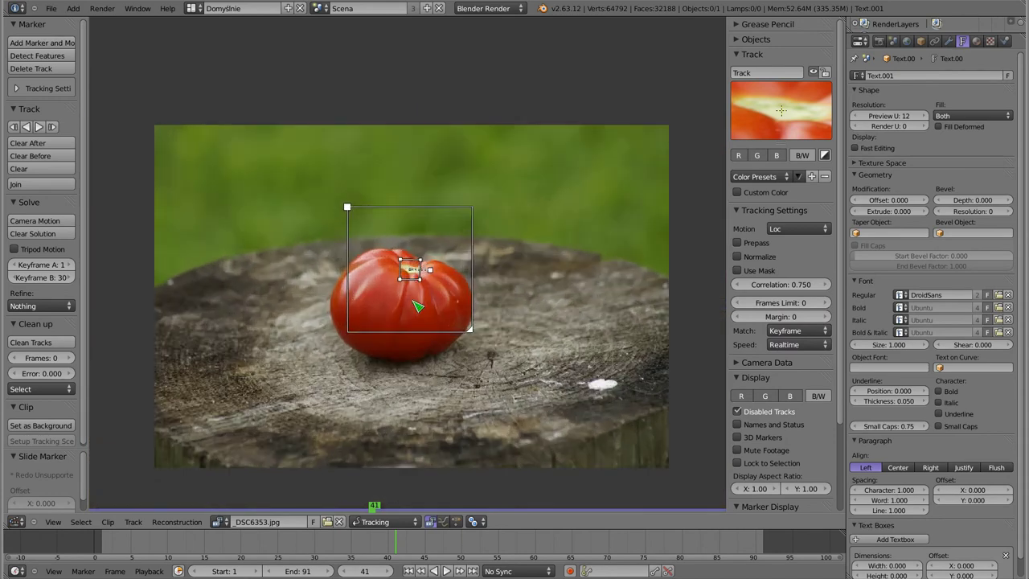
middle_click_drag(412, 301, 404, 275)
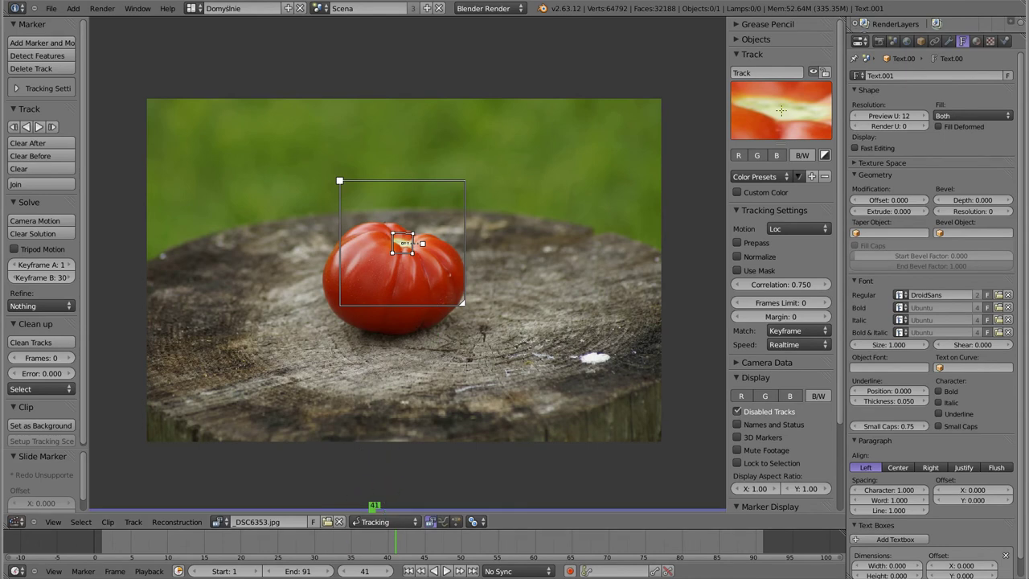
Return the tomato clip to frame 1.
left_click(137, 535)
left_click_drag(130, 535, 109, 546)
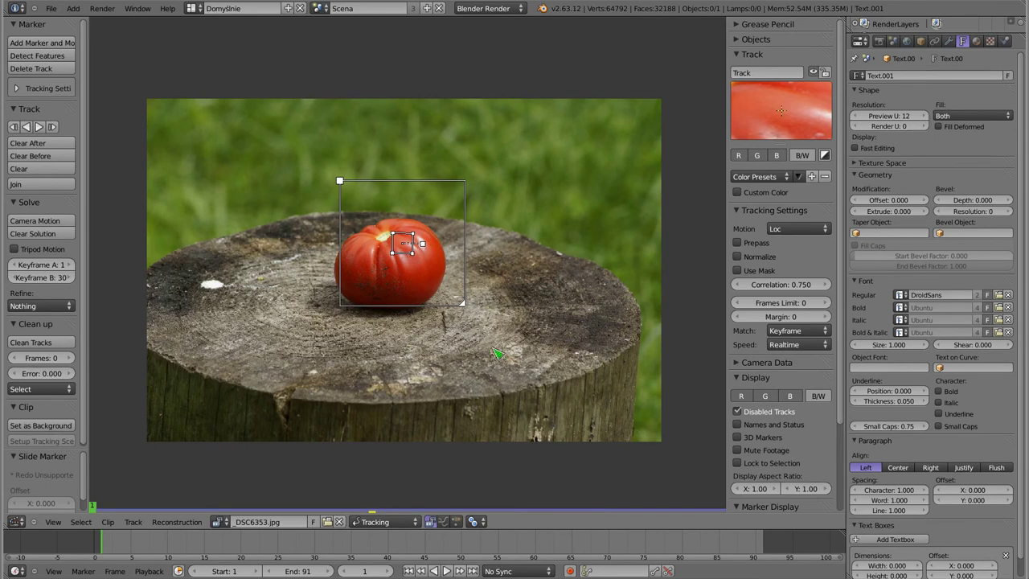
scroll(508, 364, "up", 1)
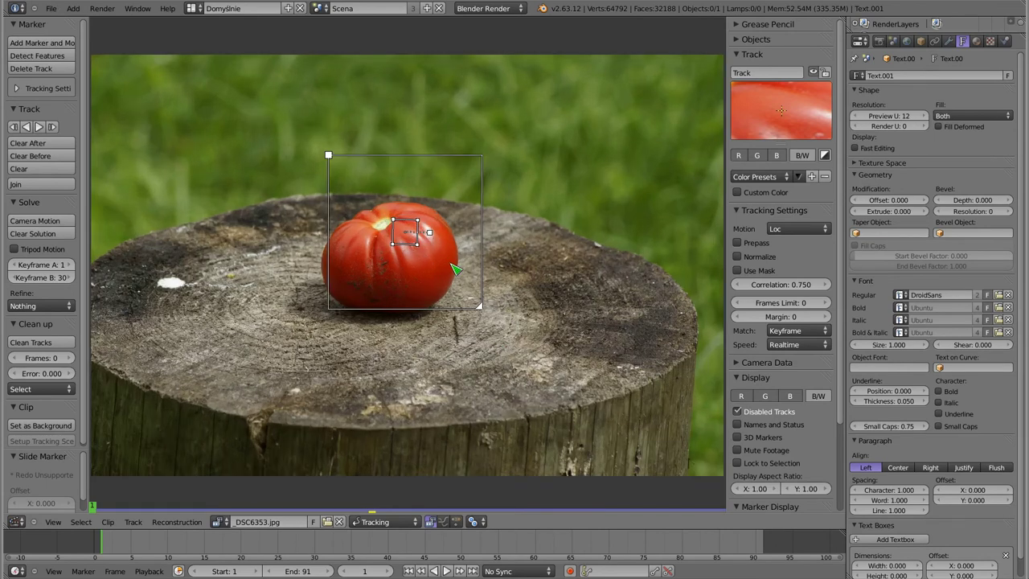
Move the marker onto the tomato's top and shrink its search box slightly.
key("g")
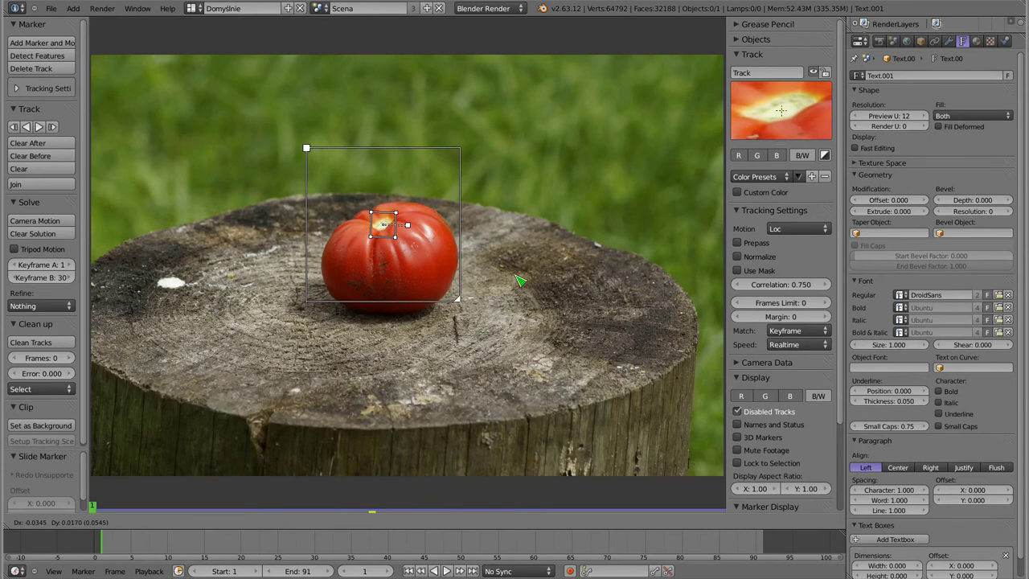
left_click(523, 278)
key("s")
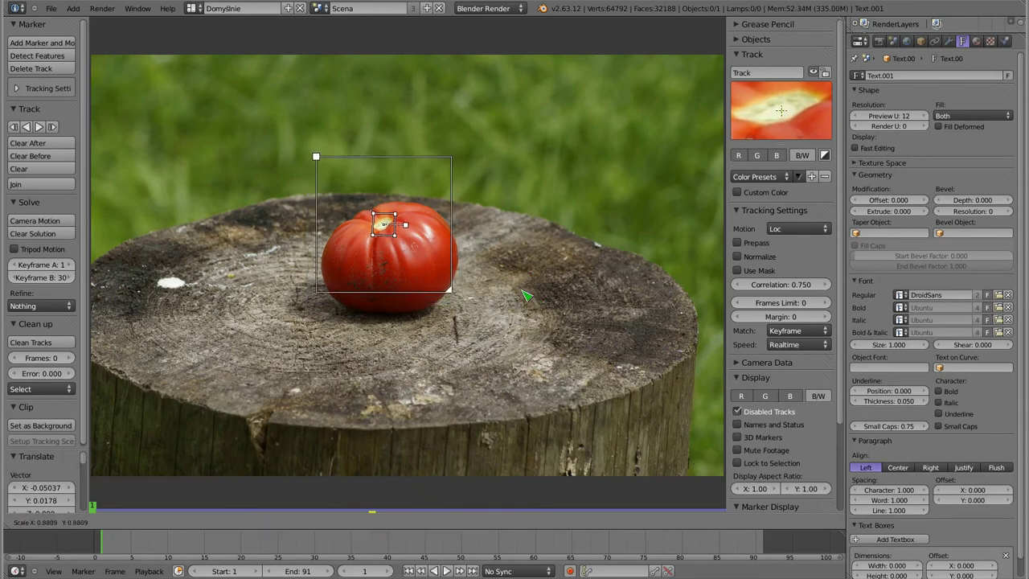
left_click(524, 295)
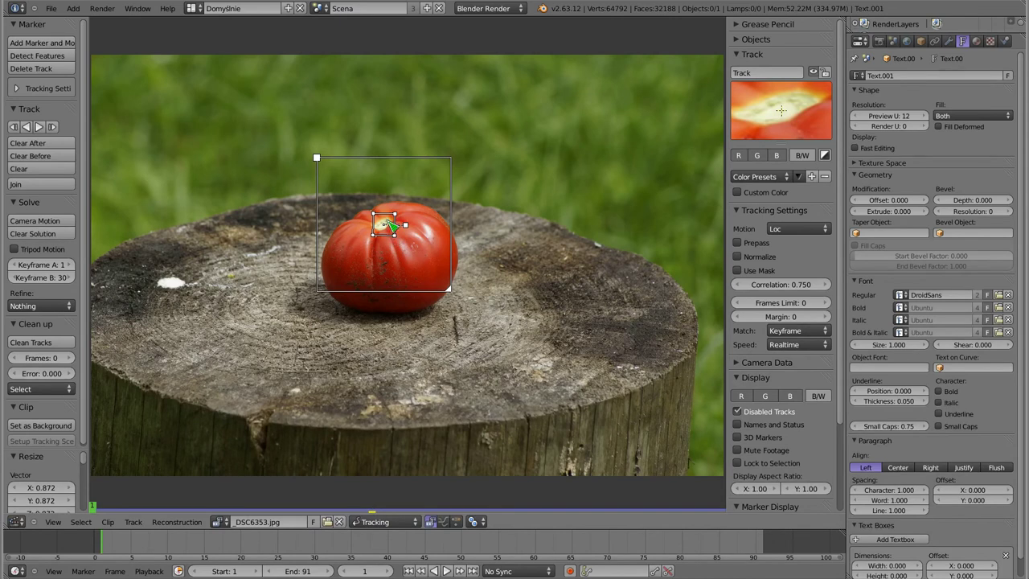
Move the marker back onto the tomato stem at frame 2 and track it forward to frame 8.
left_click(372, 507)
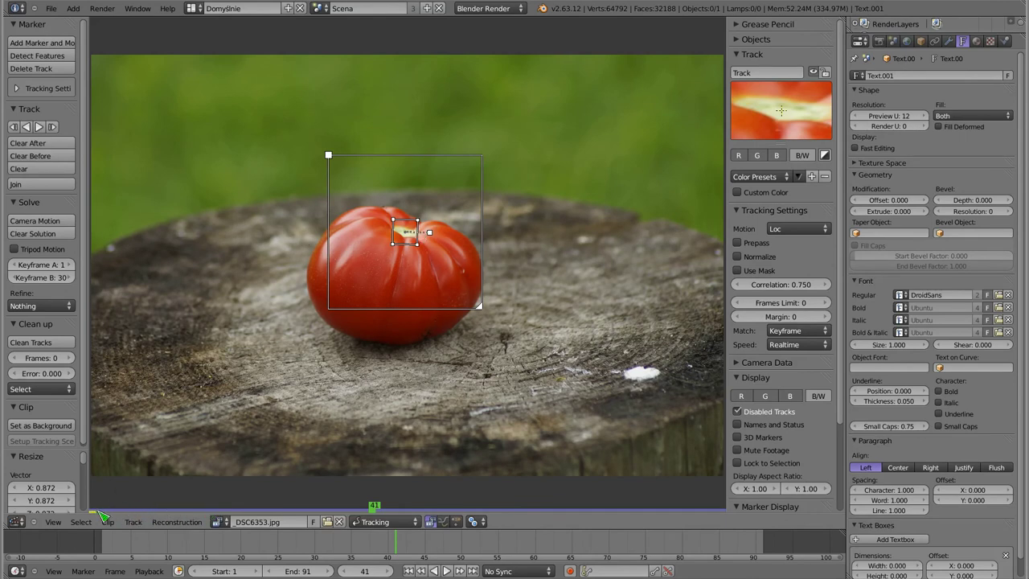
key("shift+Left")
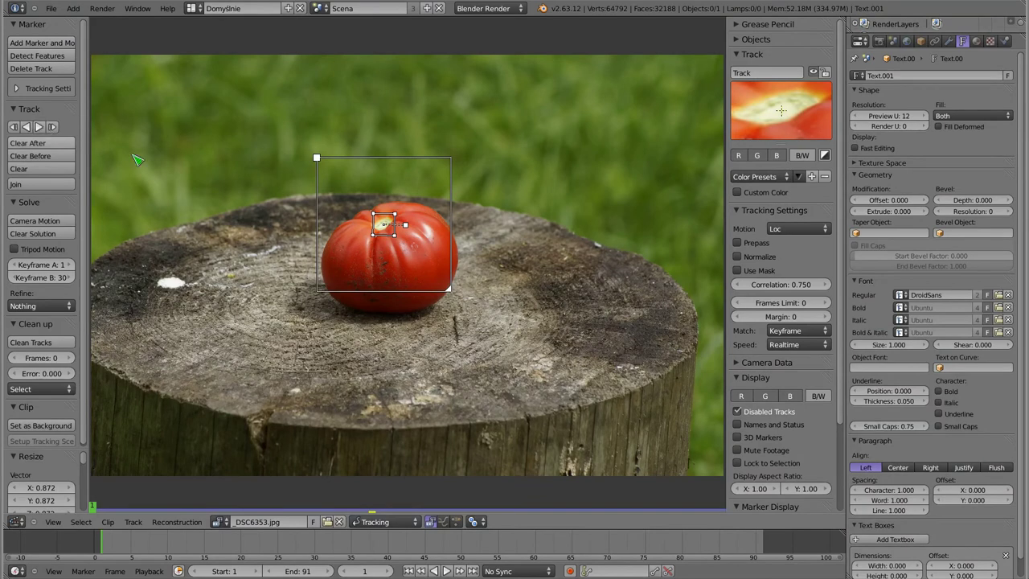
key("Right")
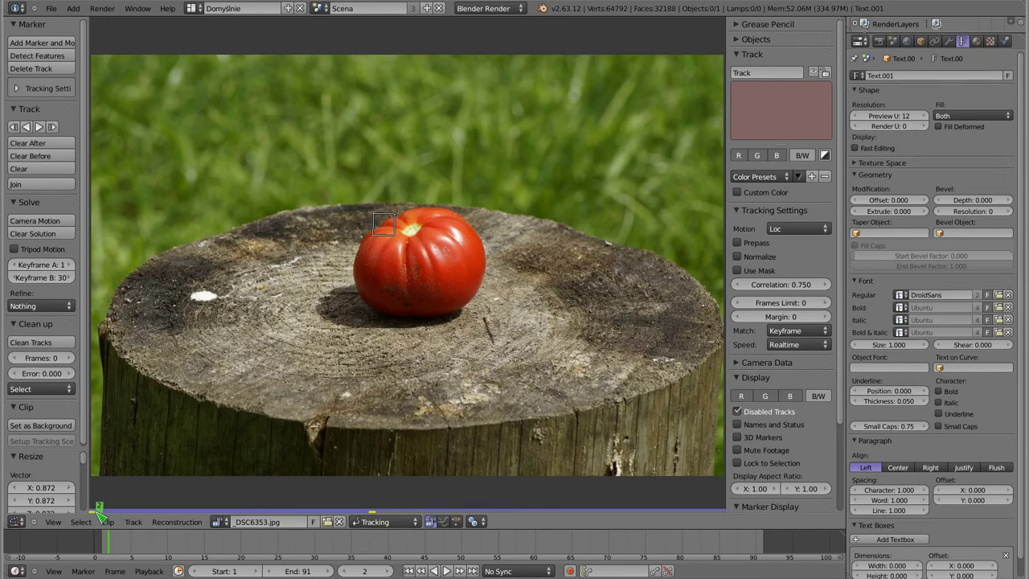
mouse_move(376, 239)
left_mouse_down()
mouse_move(403, 244)
mouse_move(409, 259)
left_mouse_up()
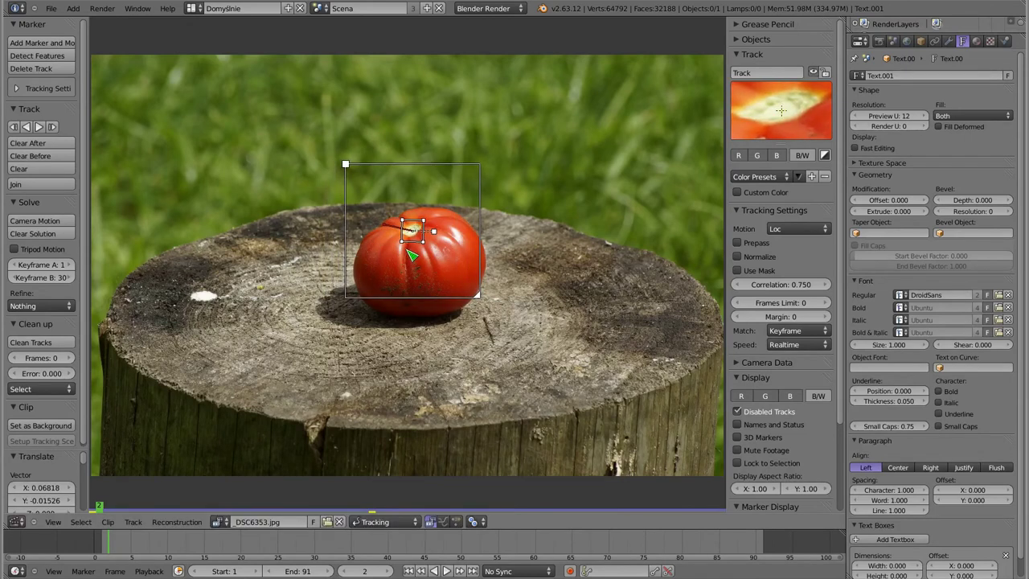
left_click(39, 127)
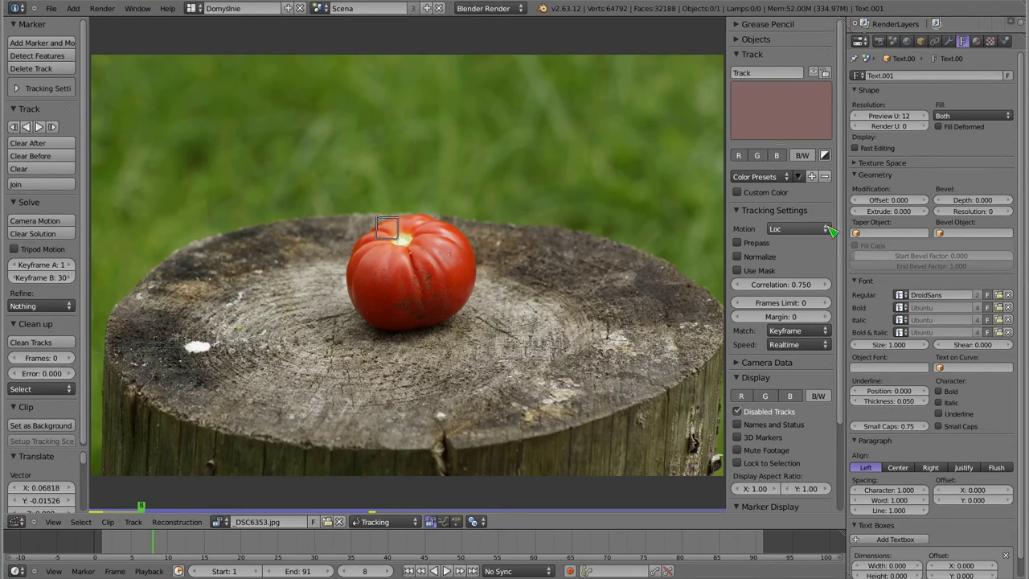
Set the tracking speed to Half.
scroll(770, 477, "down", 3)
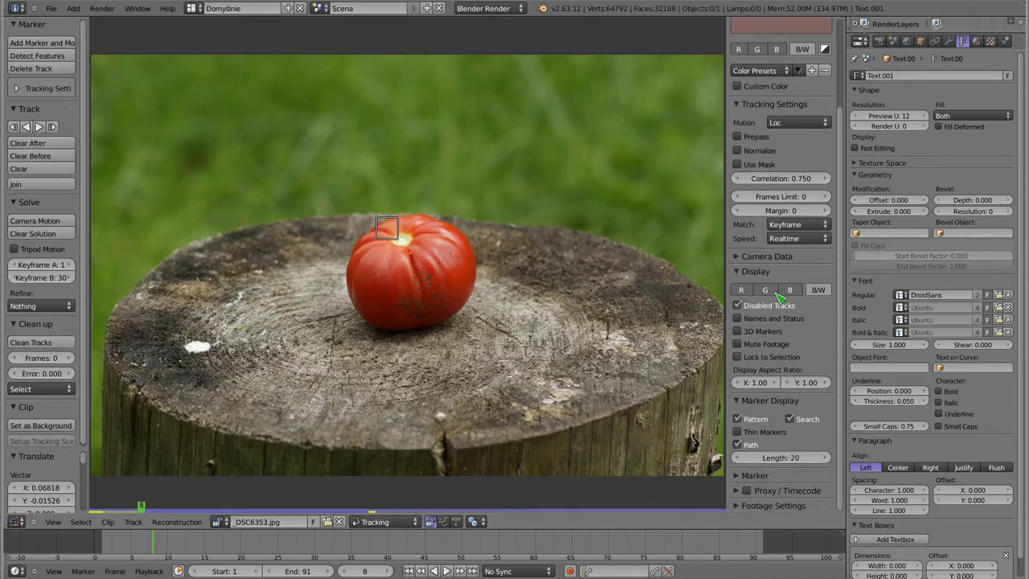
scroll(778, 298, "up", 3)
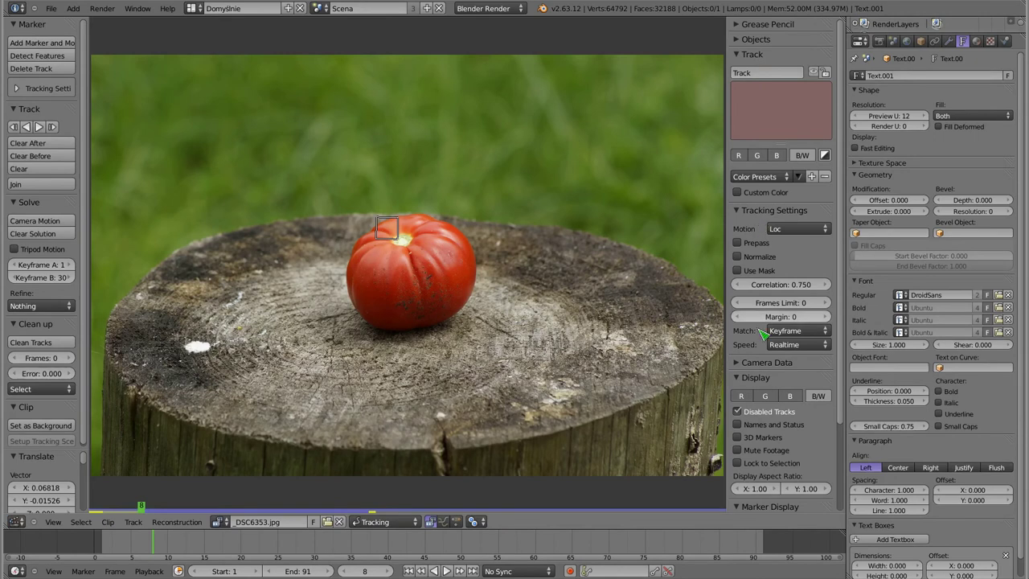
left_click(787, 344)
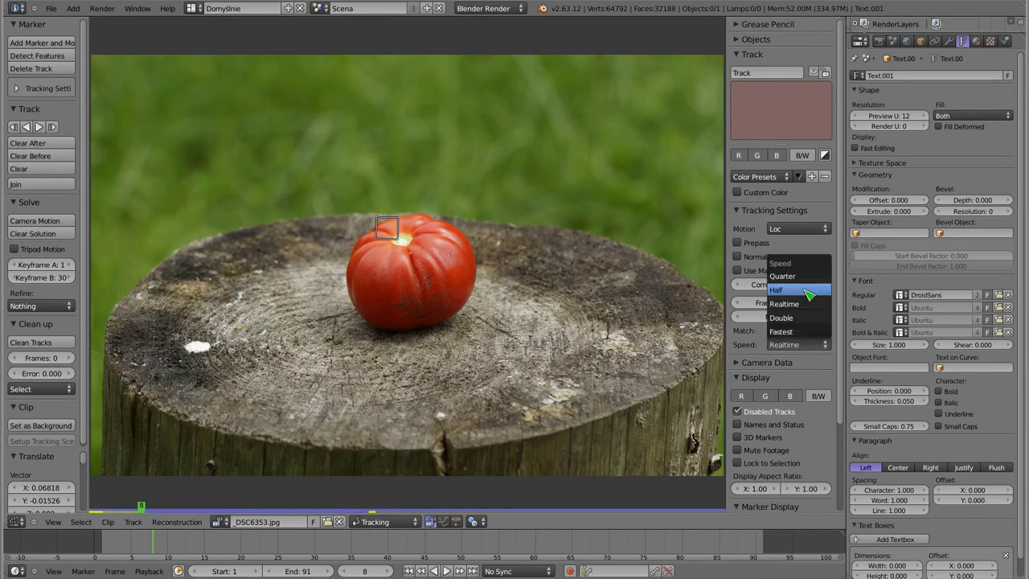
left_click(808, 290)
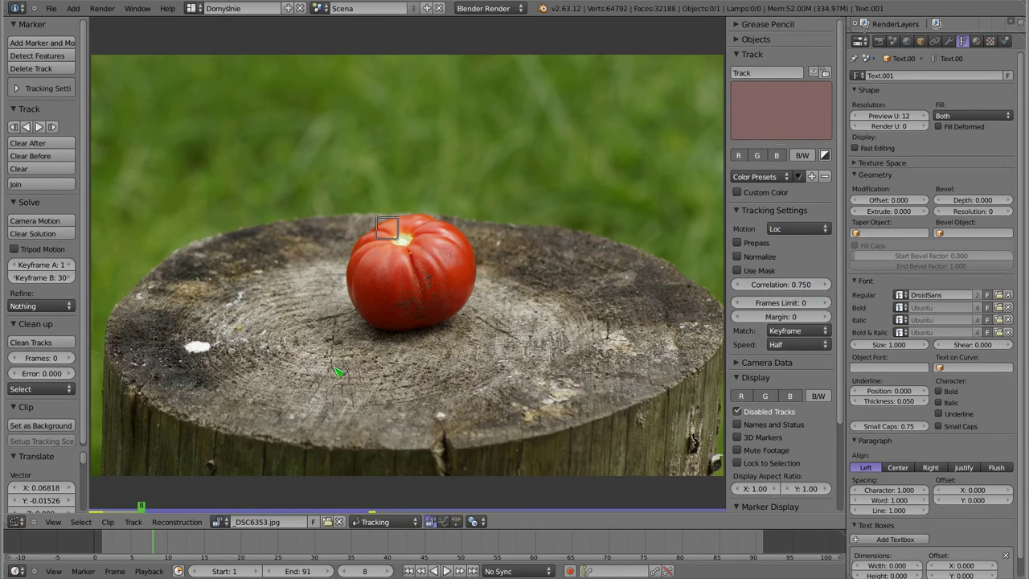
From frame 1, zoom in and track the marker forward one frame at a time.
left_click(109, 548)
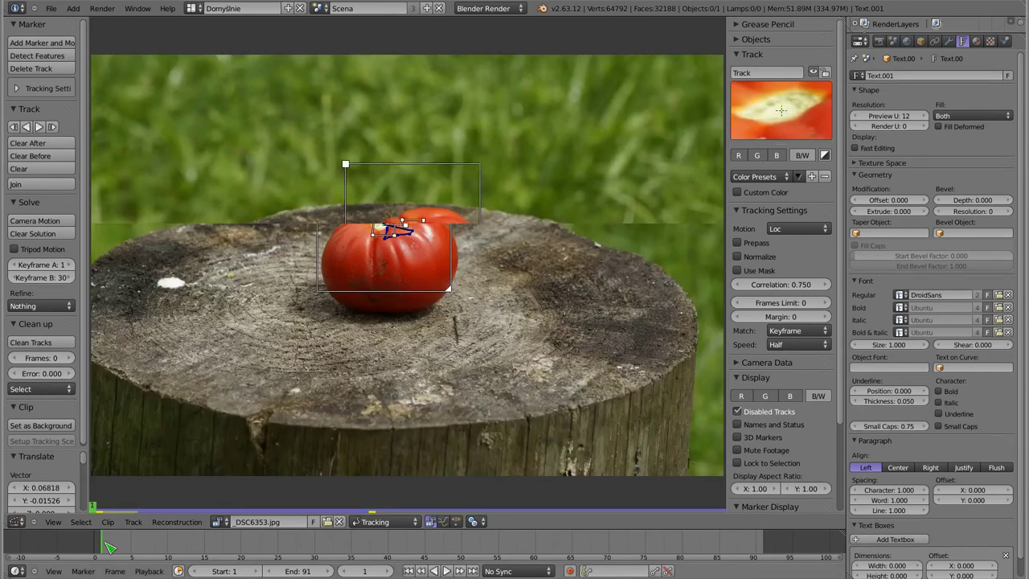
scroll(455, 222, "up", 5)
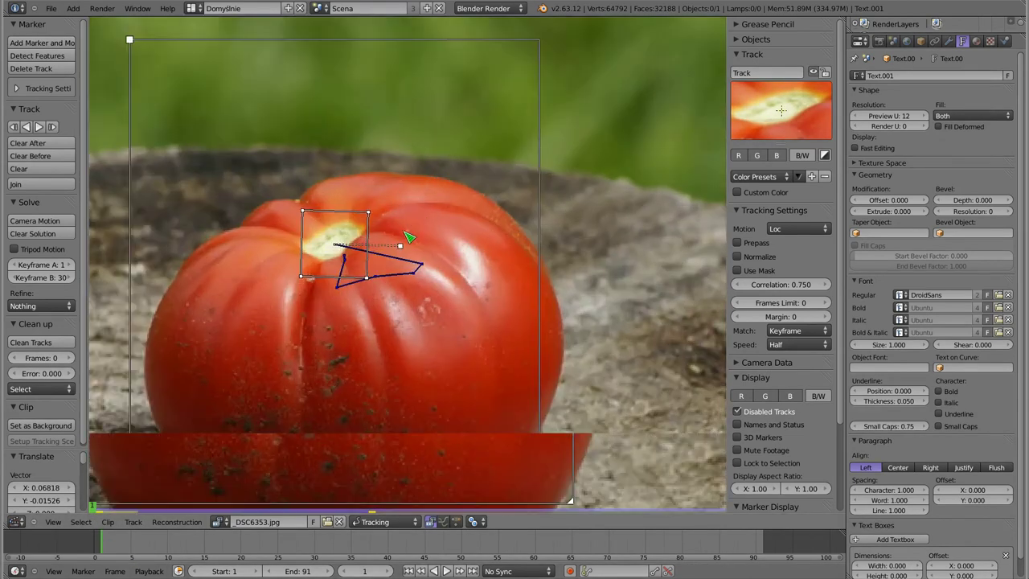
scroll(455, 222, "up", 1)
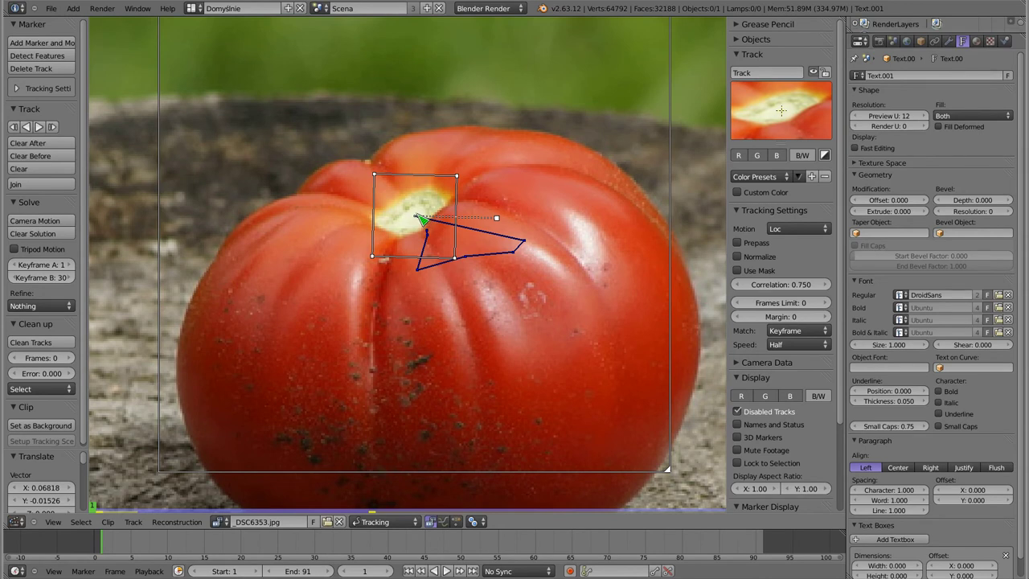
key("Right")
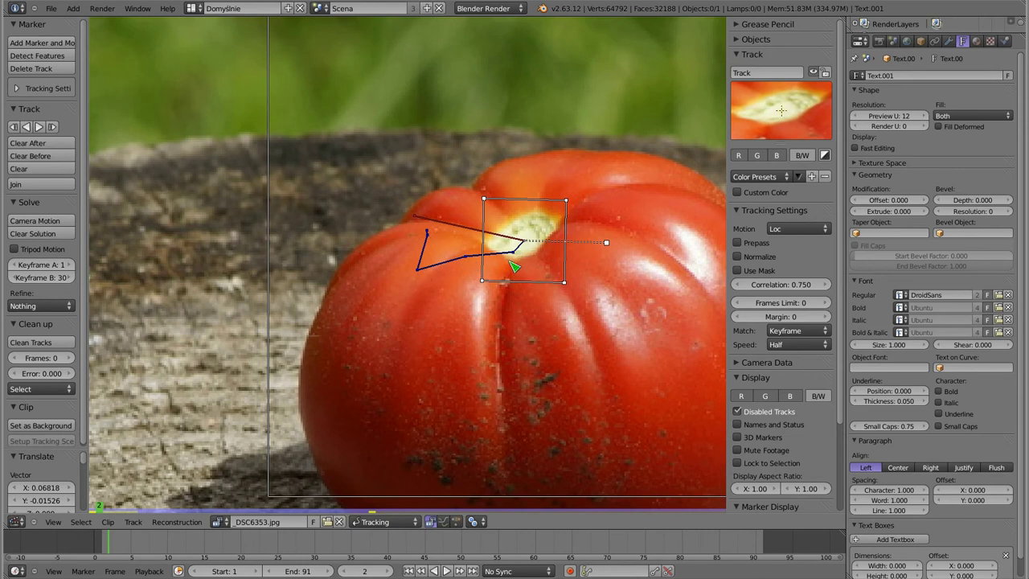
key("alt+Right")
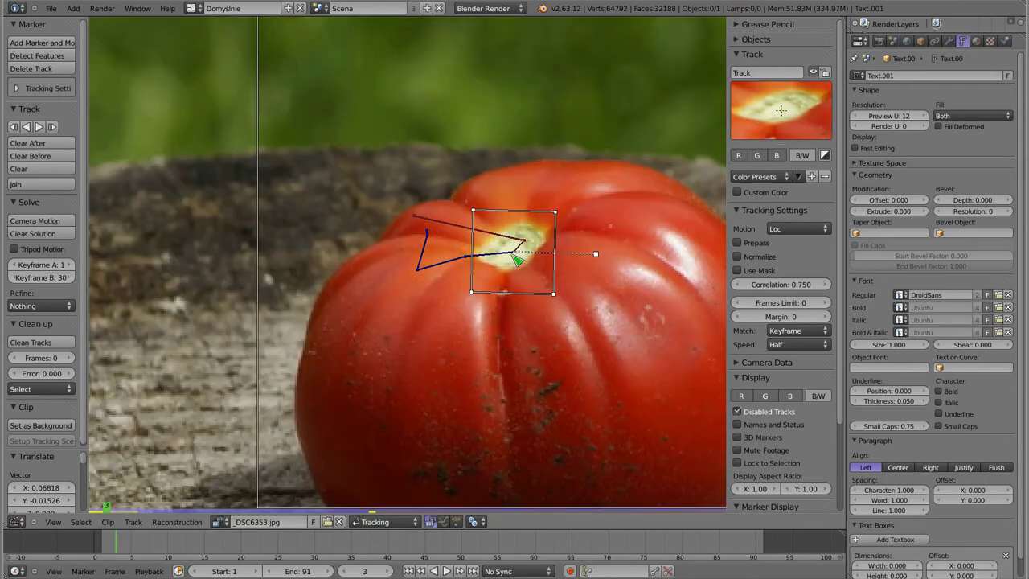
key("alt+Right")
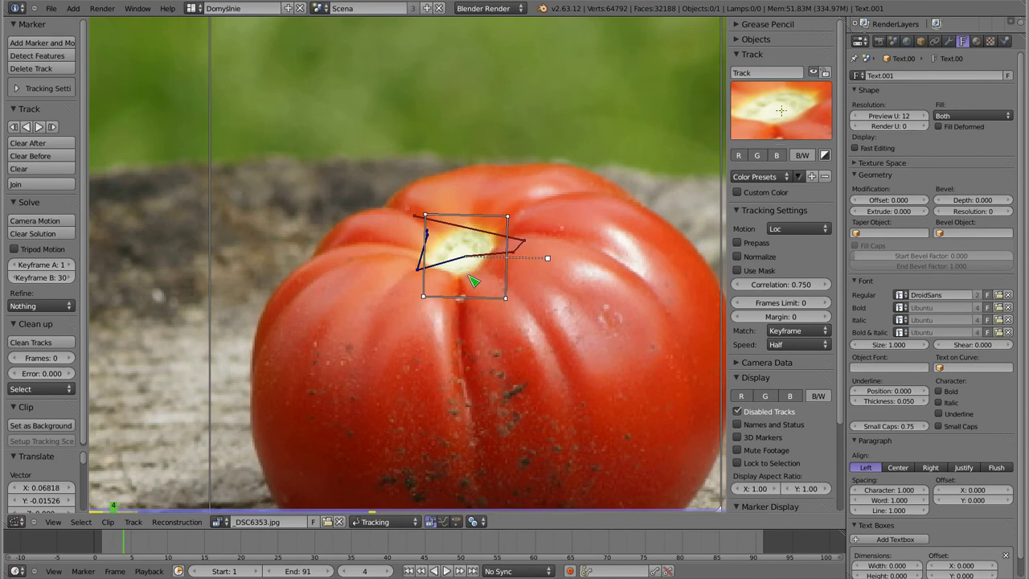
key("alt+Right")
key("alt+Right")
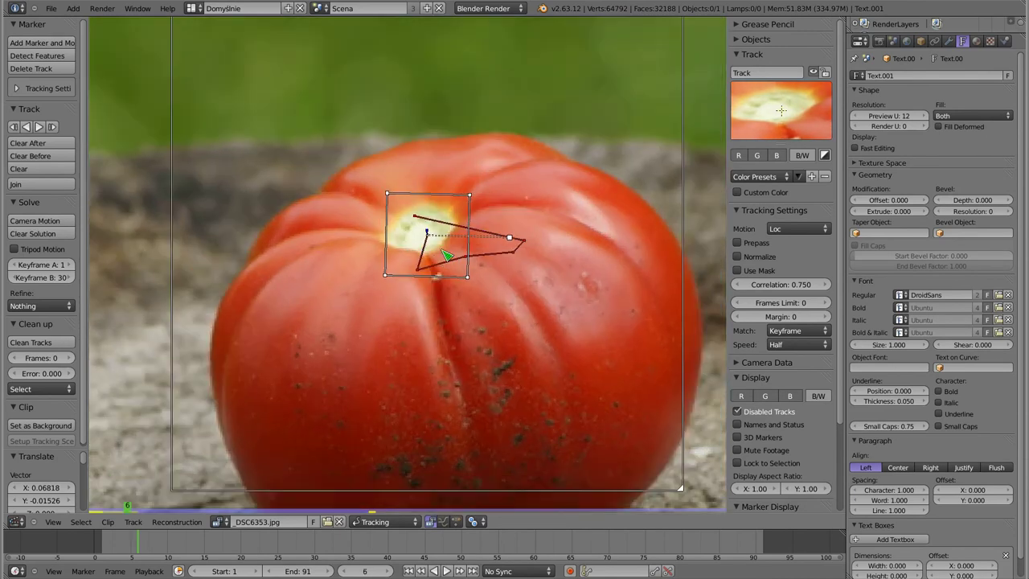
key("alt+Right")
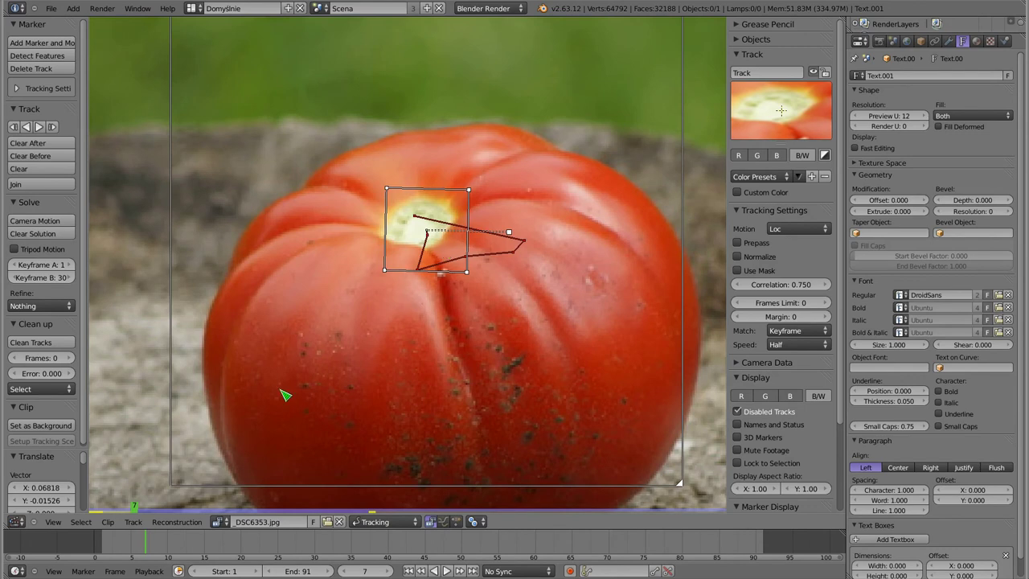
At frame 2, move the marker back onto the tomato stem and track it forward again.
key("shift+Left")
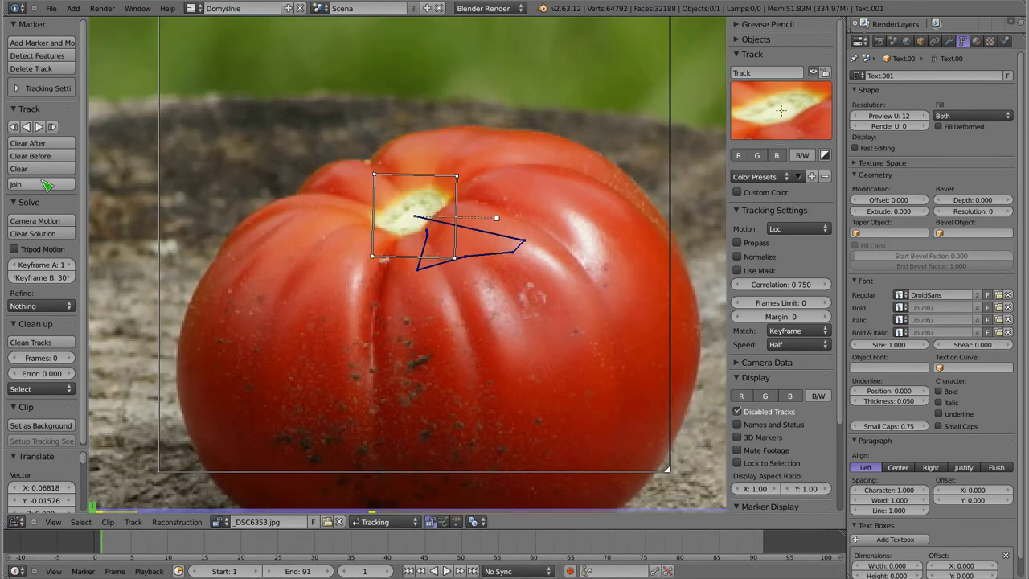
left_click(38, 127)
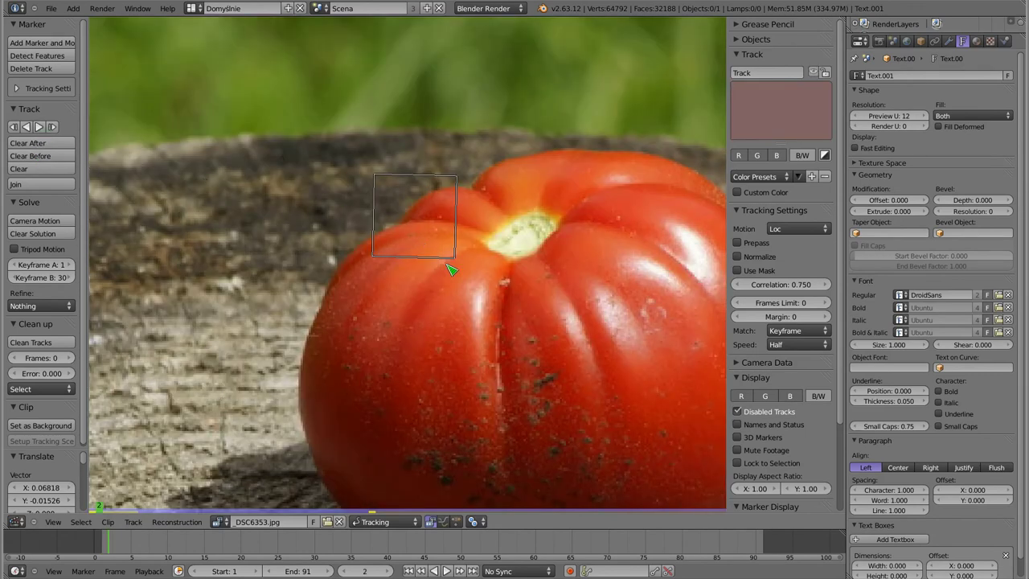
left_click_drag(415, 215, 527, 239)
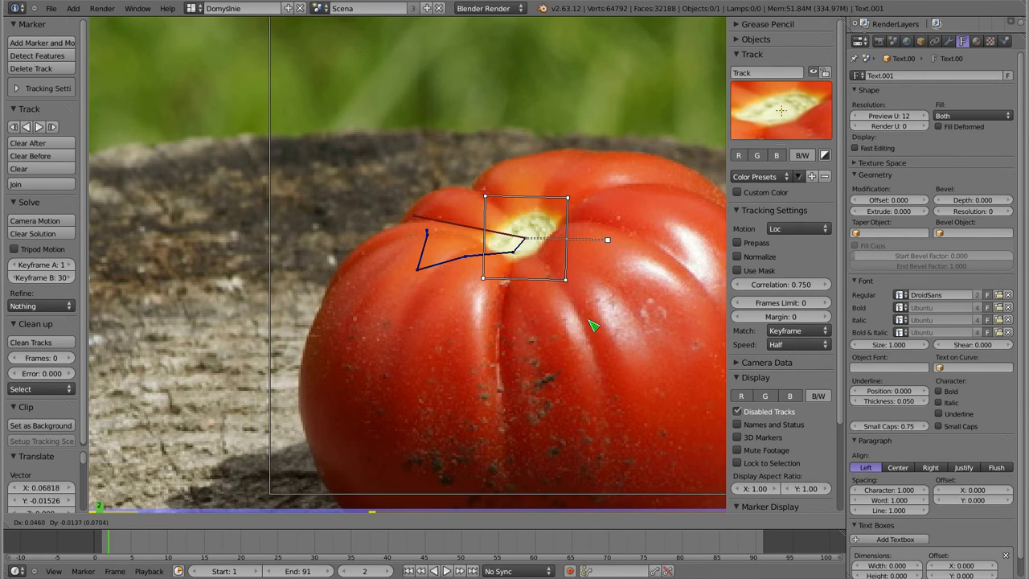
left_click(41, 128)
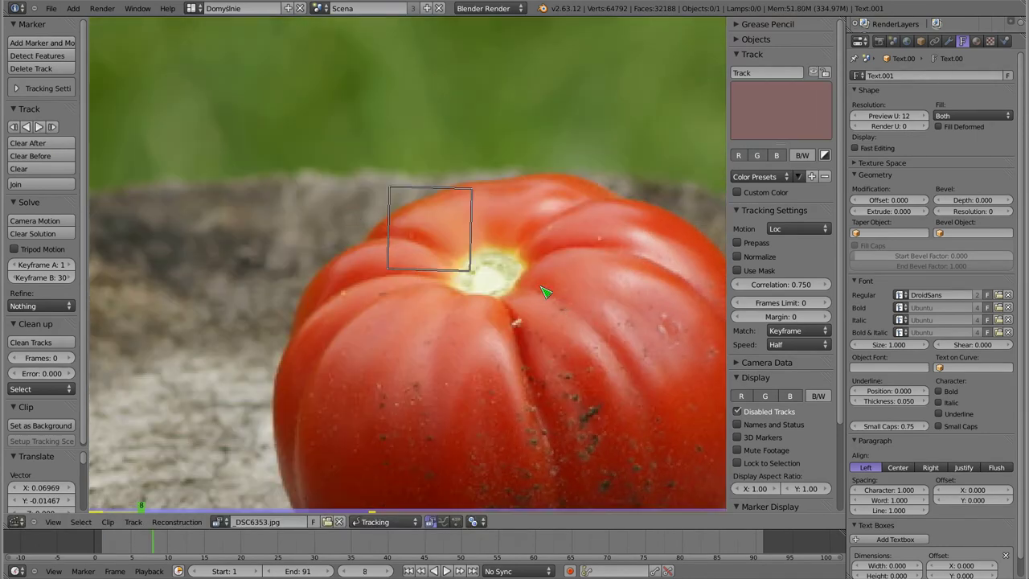
Set the tracking speed to Quarter and re-track the marker from frame 2.
left_click(796, 344)
left_click(791, 285)
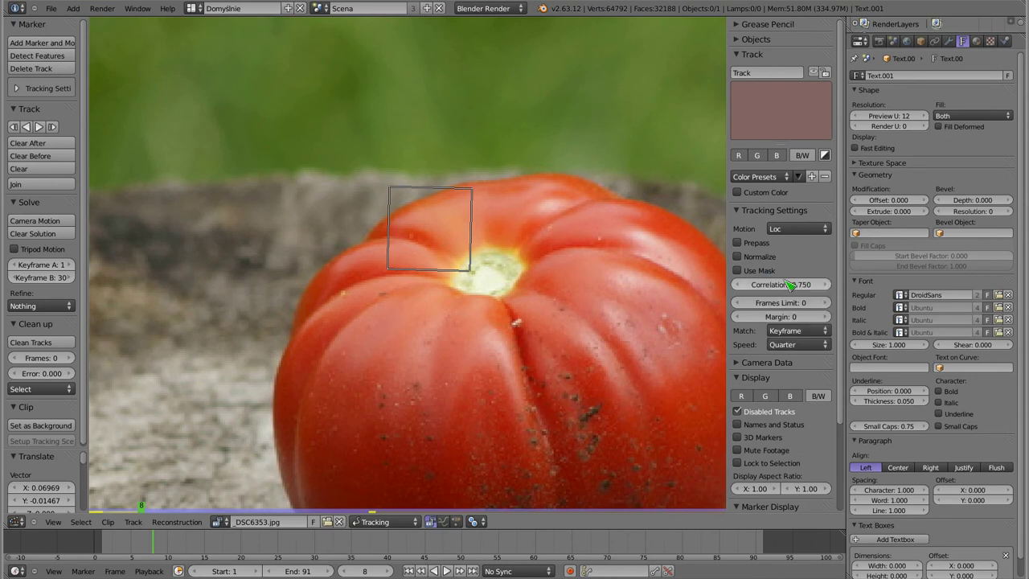
left_click_drag(157, 539, 116, 549)
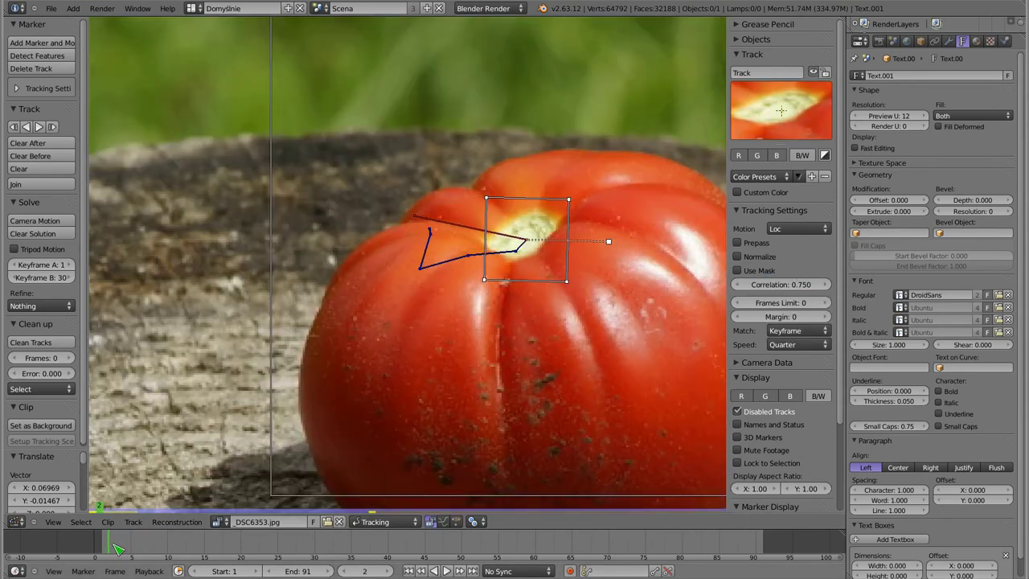
left_click(42, 128)
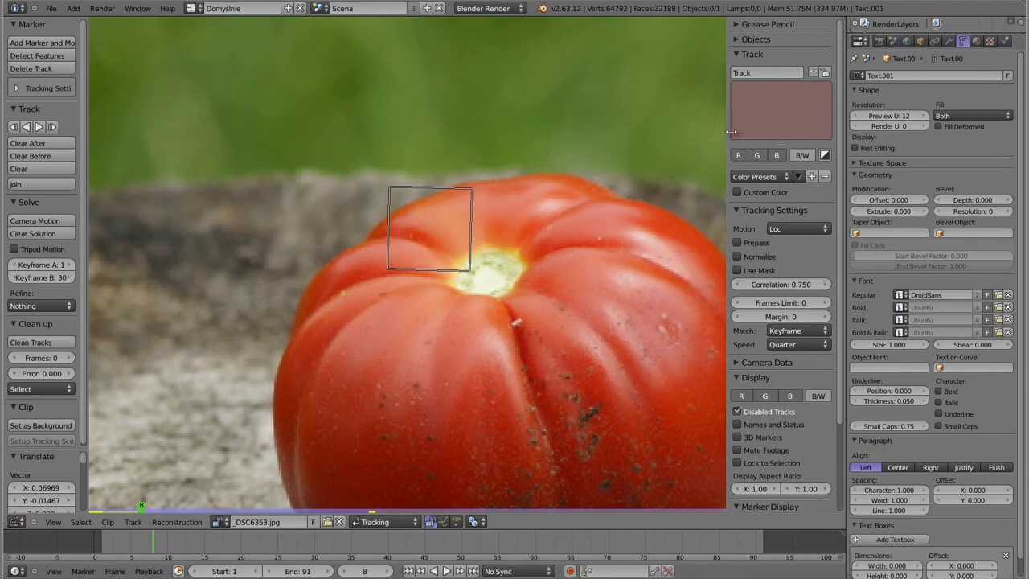
left_click(109, 548)
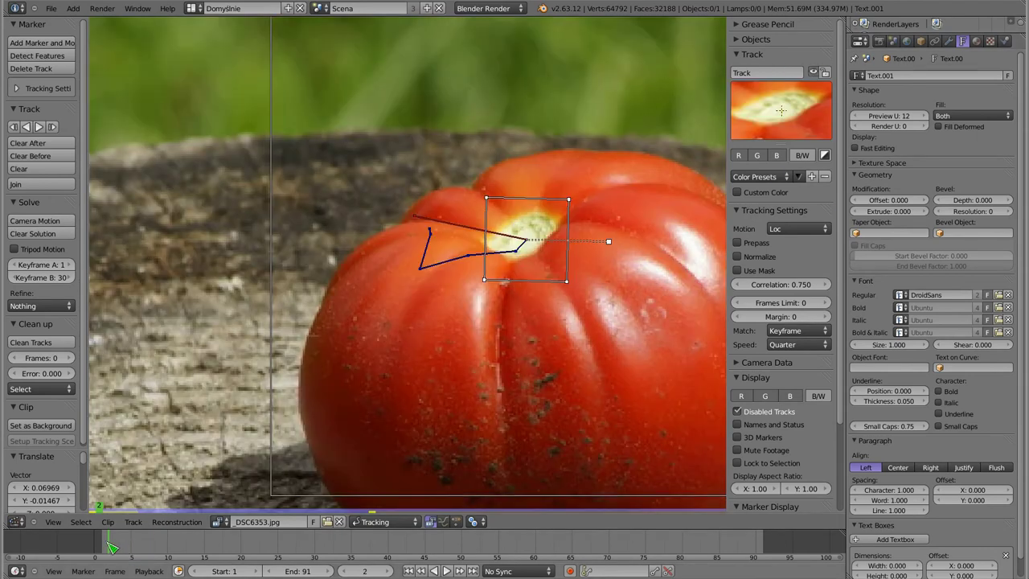
left_click(39, 127)
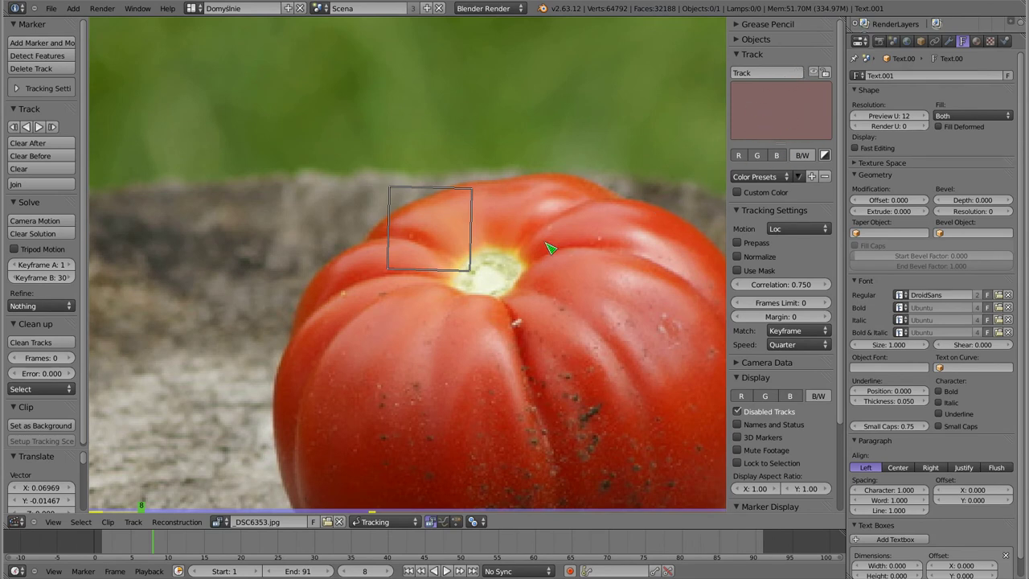
Move the lost marker back onto the stem and keep tracking frame by frame.
left_click_drag(447, 265, 499, 306)
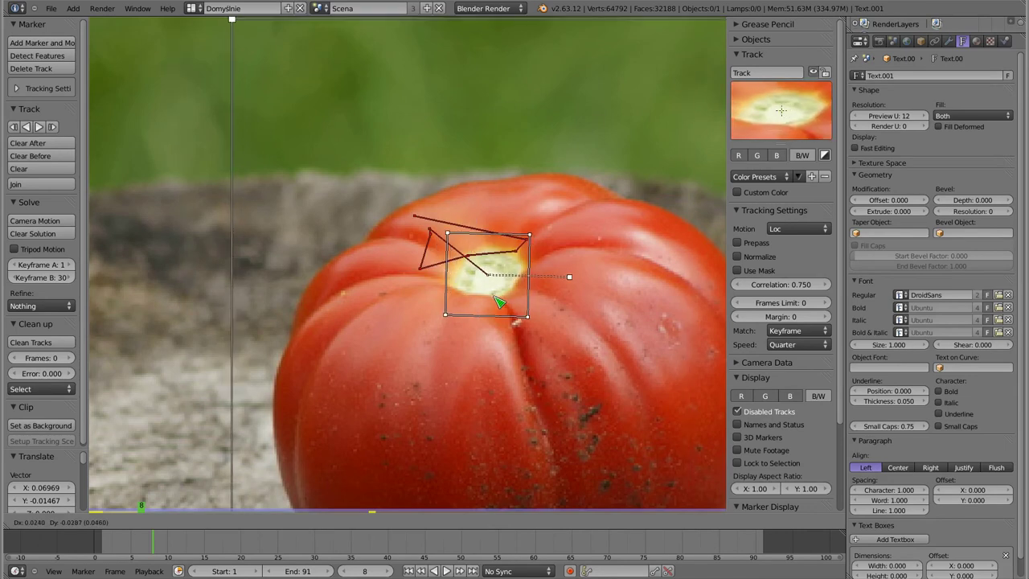
left_click_drag(499, 306, 479, 220)
left_click(43, 129)
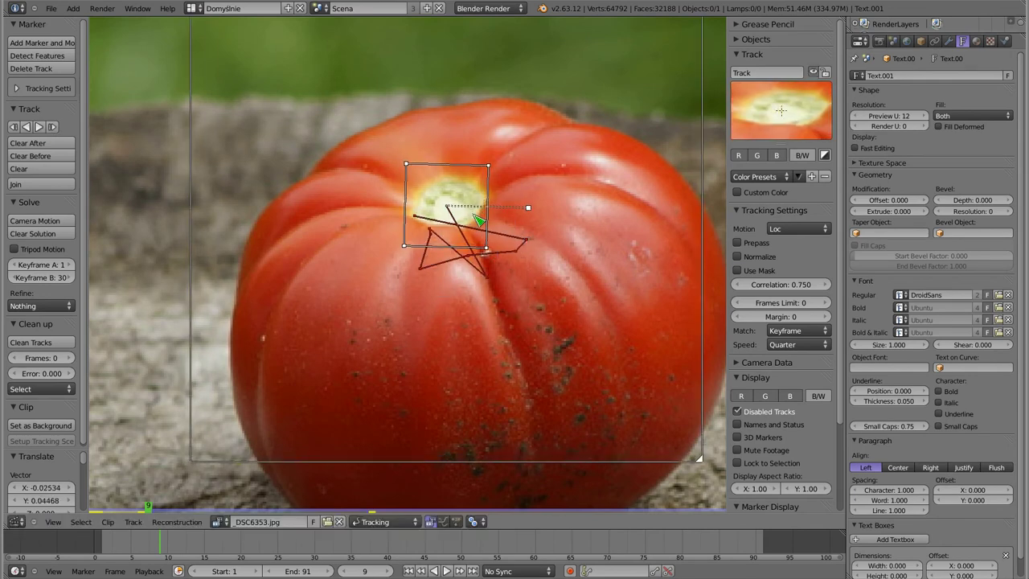
left_click(42, 128)
left_click_drag(451, 221, 526, 275)
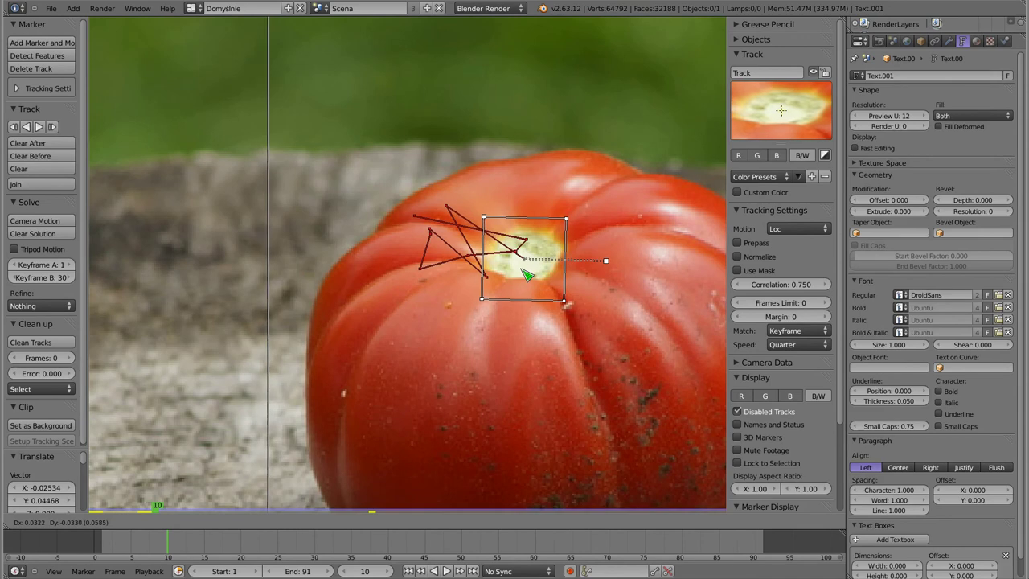
left_click(38, 126)
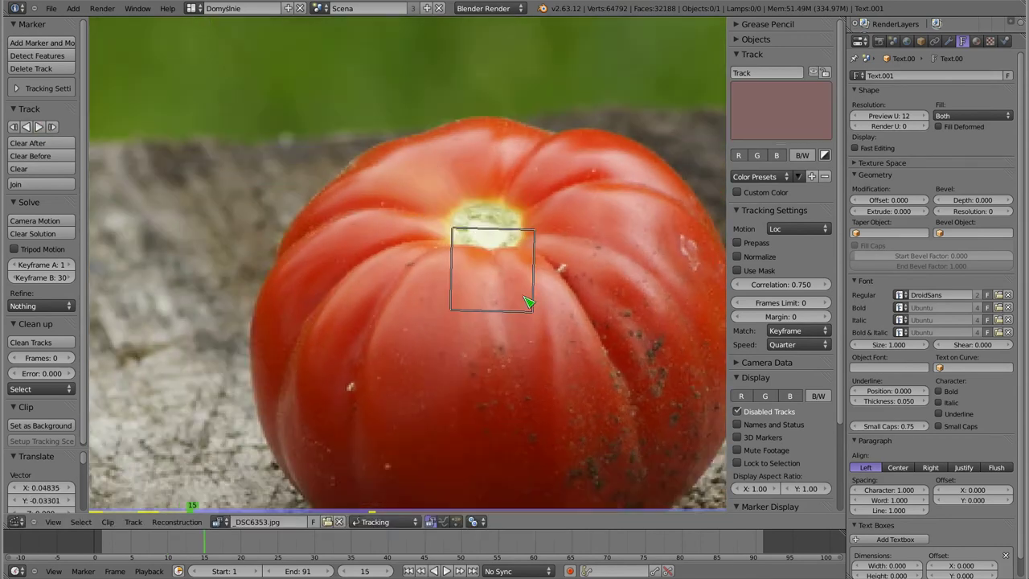
Re-centre the marker on the yellow stem centre twice more, tracking on to frame 21.
left_click_drag(527, 302, 519, 259)
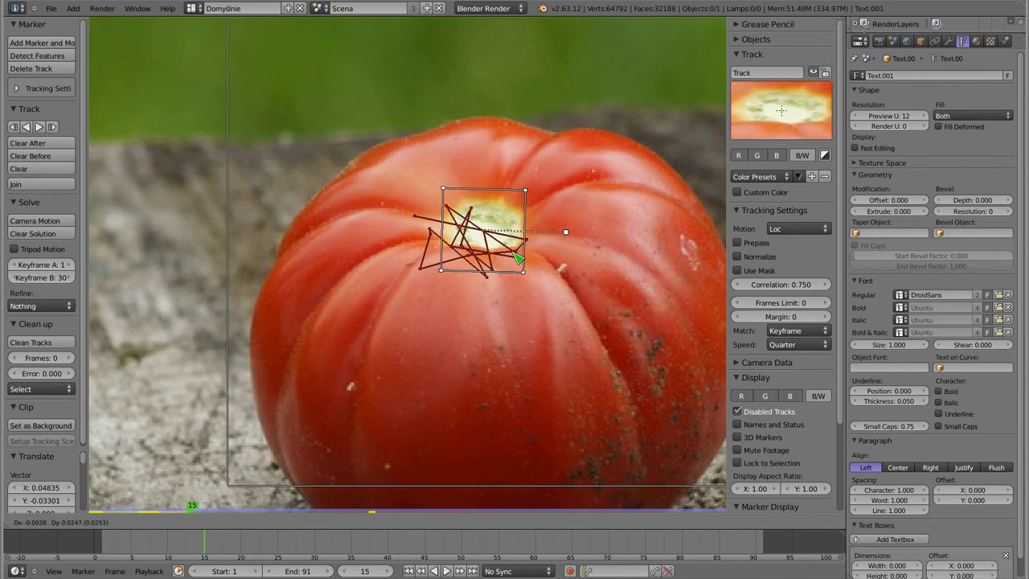
left_click(519, 259)
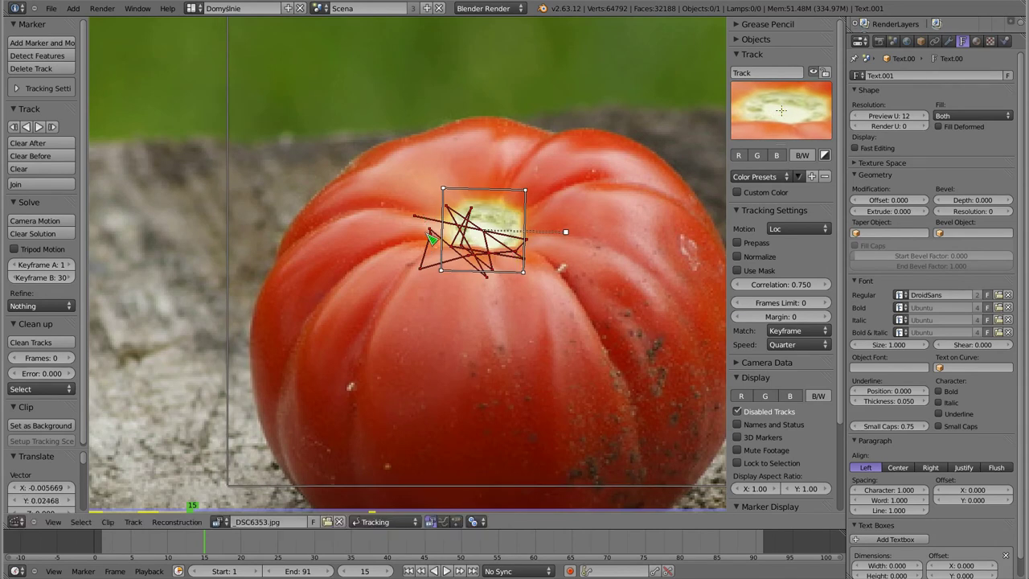
left_click(41, 127)
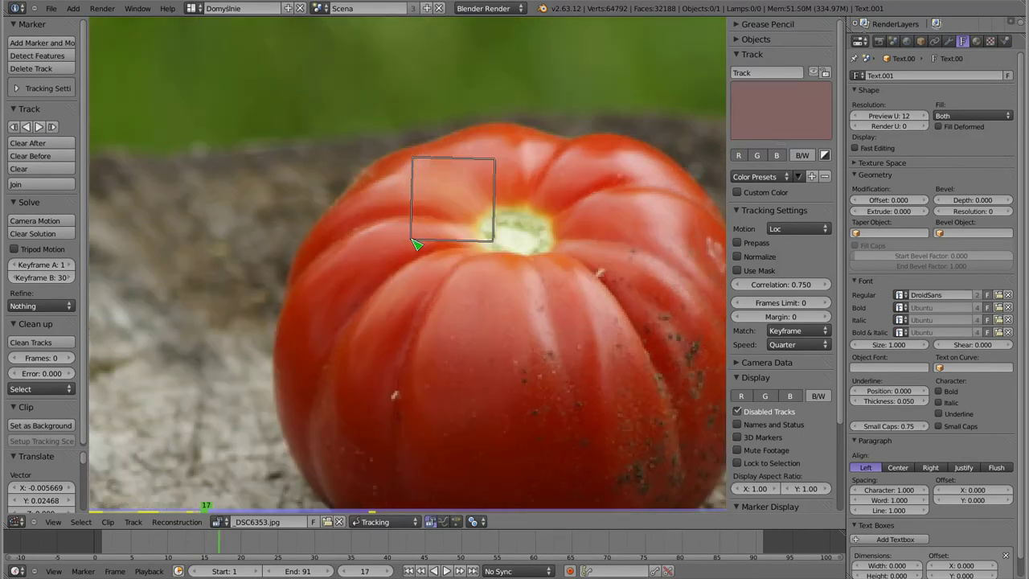
left_click_drag(489, 228, 523, 262)
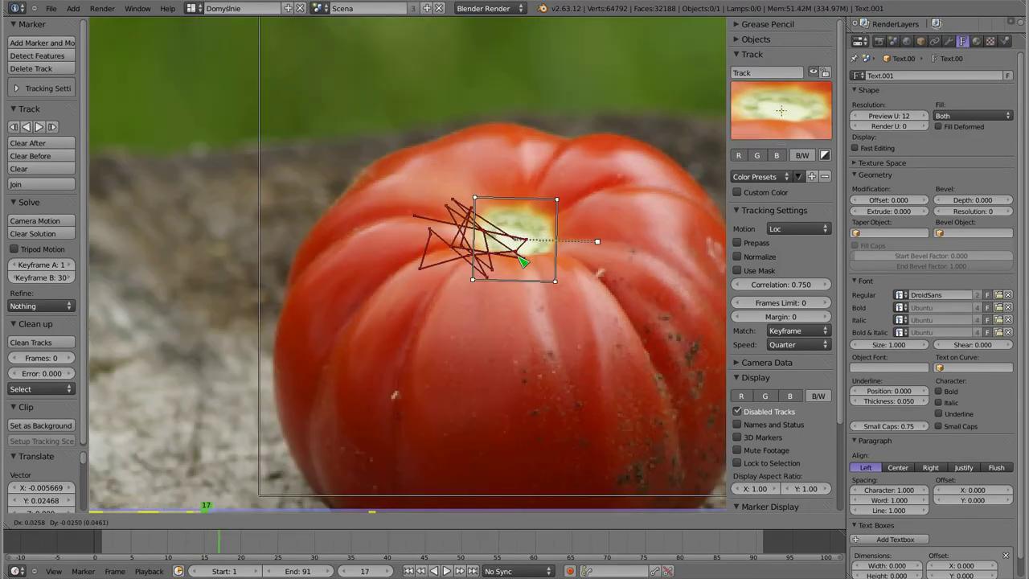
left_click(522, 262)
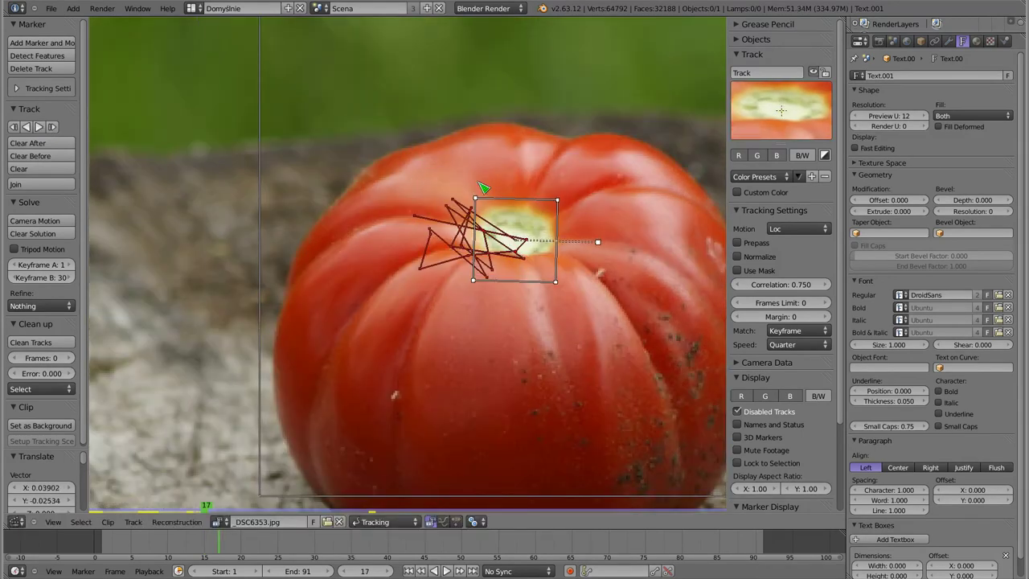
left_click(41, 127)
scroll(434, 266, "down", 2)
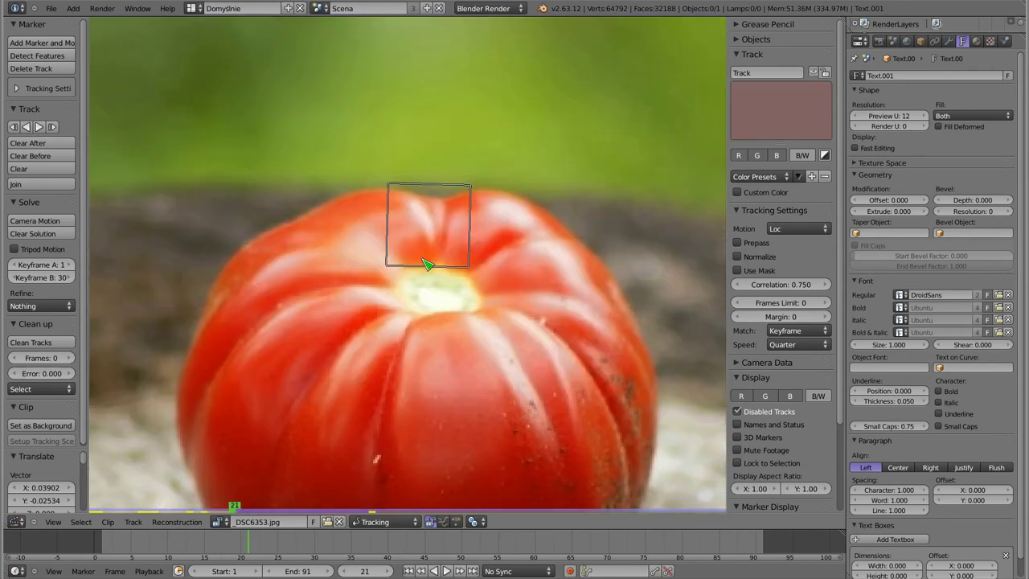
Re-centre the slipped marker on the tomato centre across two frames.
left_click_drag(438, 285, 442, 313)
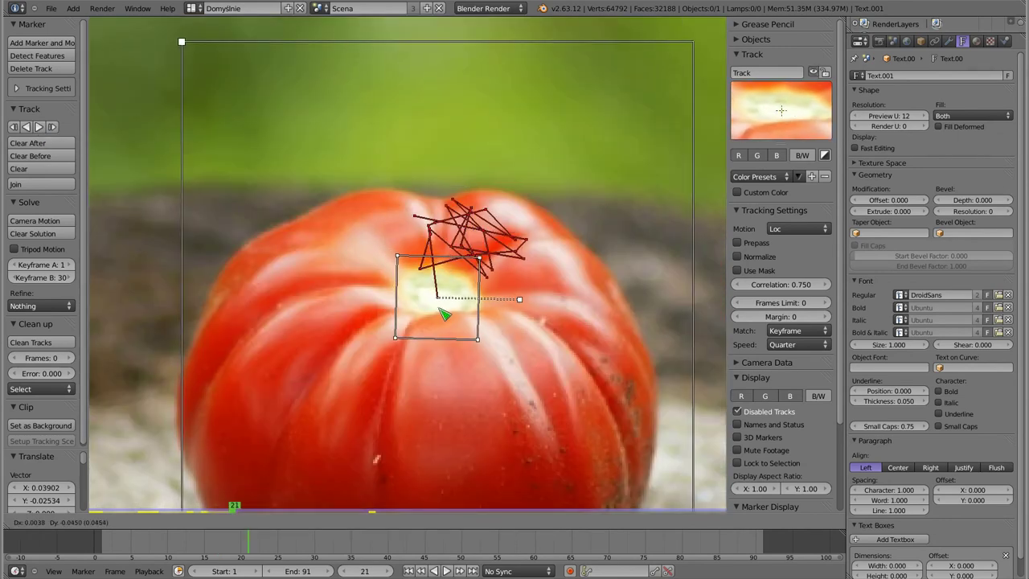
left_click(441, 313)
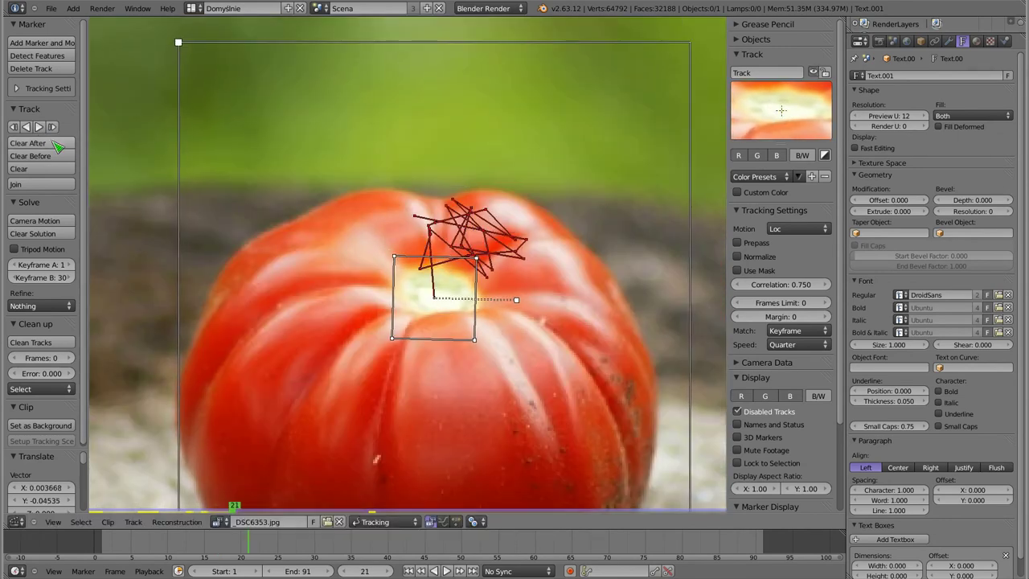
key("Right")
left_click_drag(438, 321, 625, 333)
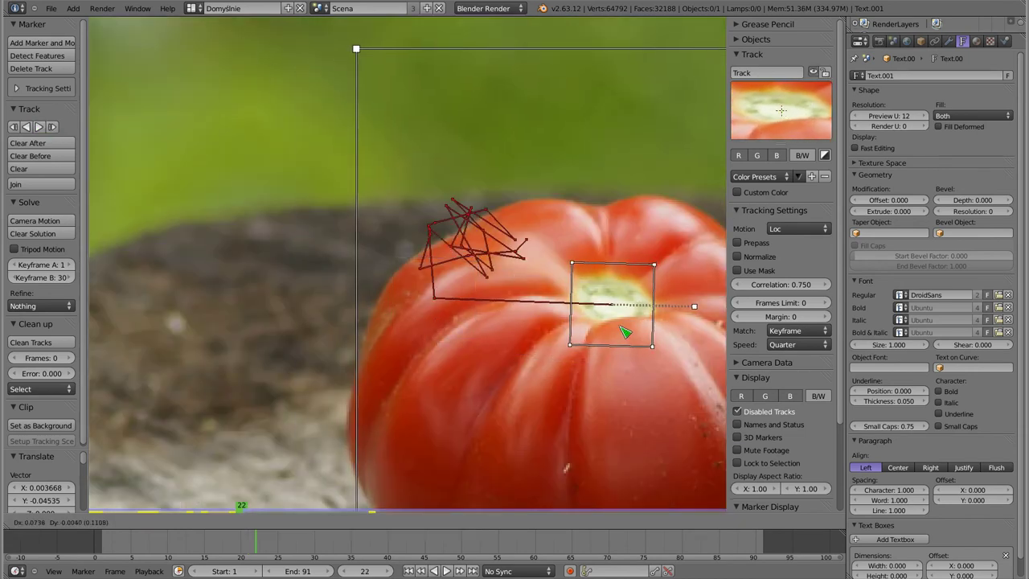
left_click(626, 334)
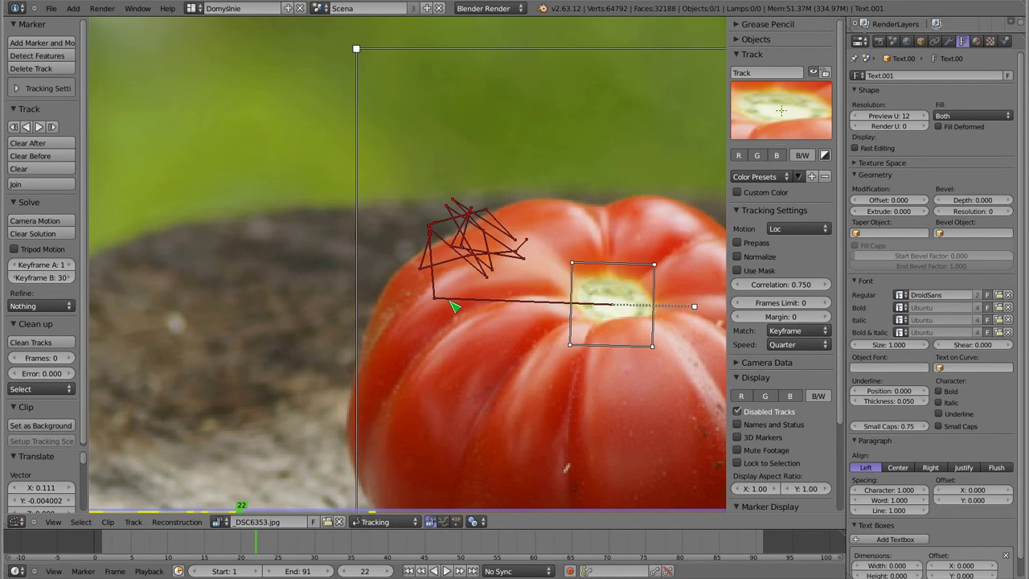
Step back and forth through the earlier tracked frames to review the track.
key("Left")
key("Left")
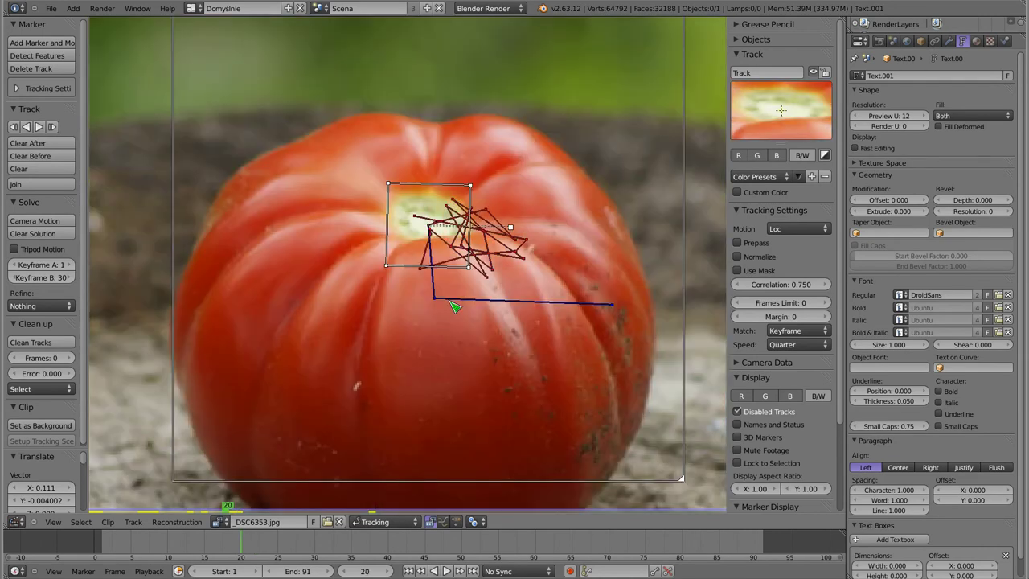
key("Left")
key("Left")
key("Left")
key("Left")
key("Left")
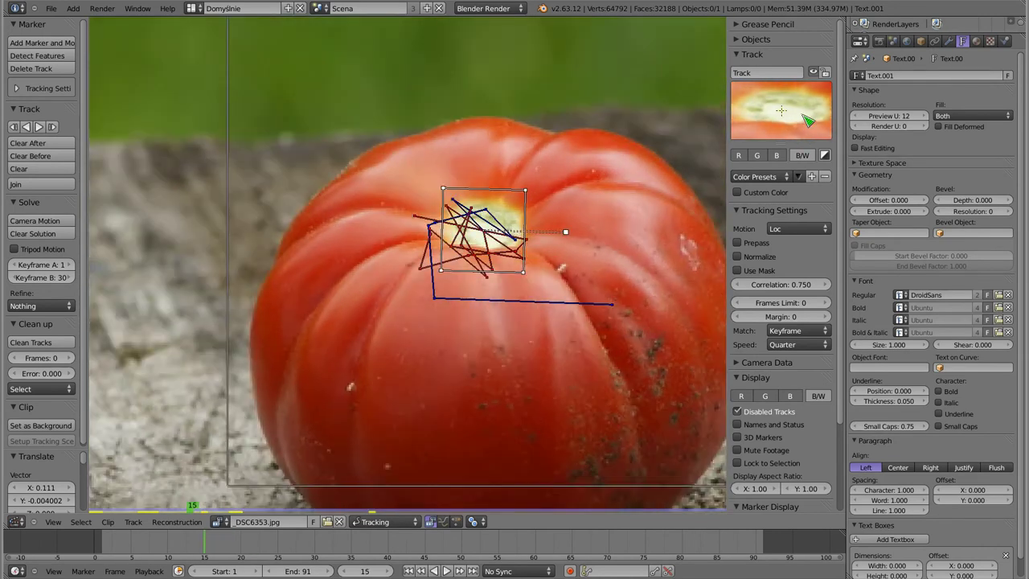
key("Left")
key("Left")
key("Left")
key("Left")
key("Left")
key("Left")
key("Left")
key("Left")
key("Left")
key("Left")
key("Left")
key("Left")
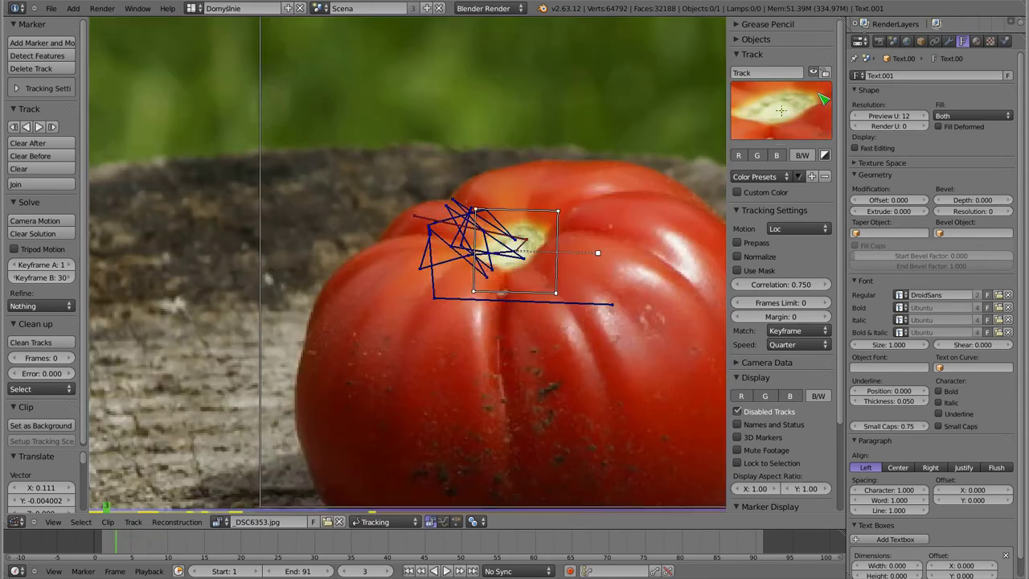
key("Left")
key("Left")
key("Left")
key("Right")
key("Right")
key("Right")
key("Right")
key("Right")
key("Right")
key("Right")
key("Right")
key("Left")
key("Right")
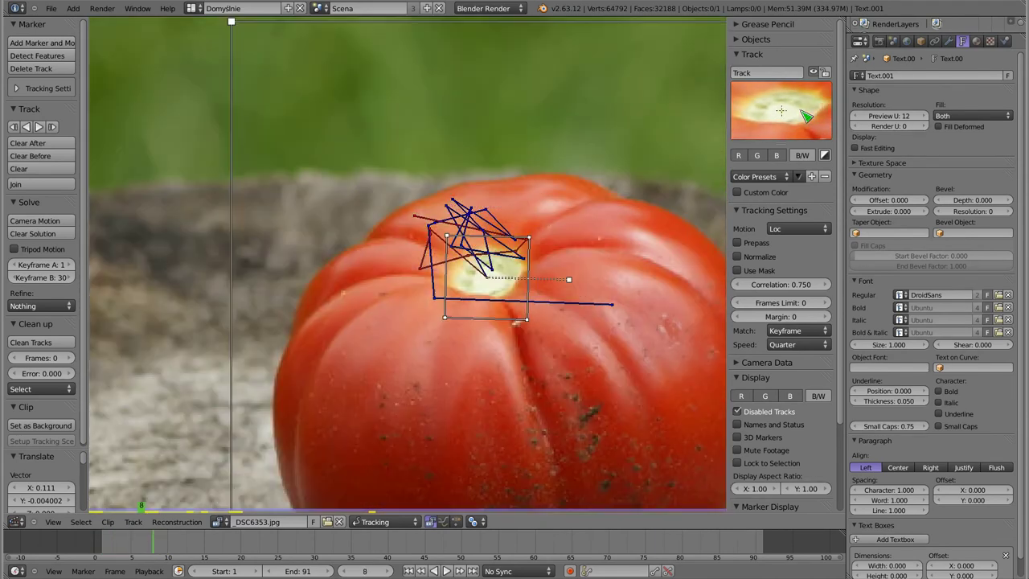
key("Left")
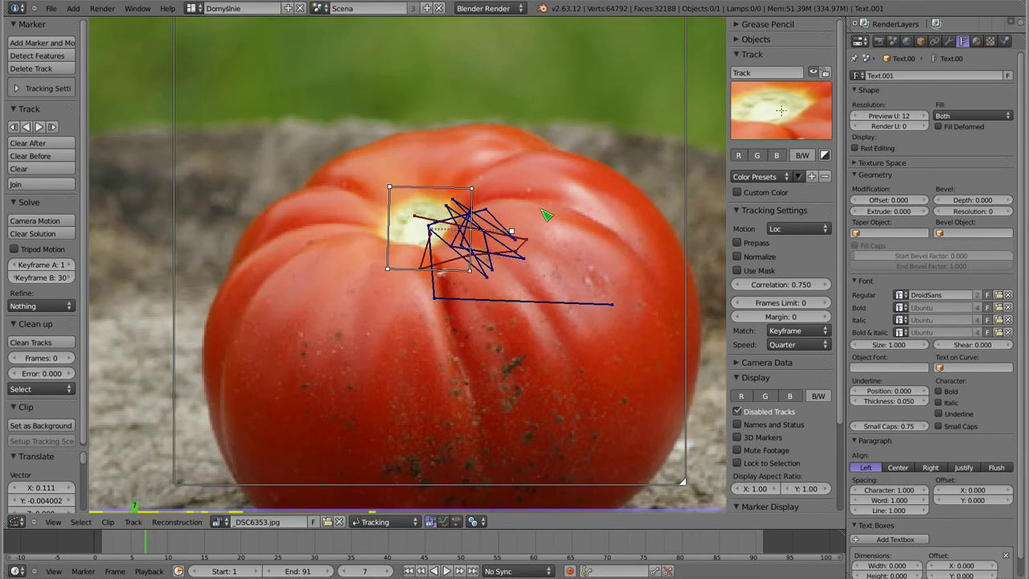
Correct the marker position on frames 7 and 6.
key("g")
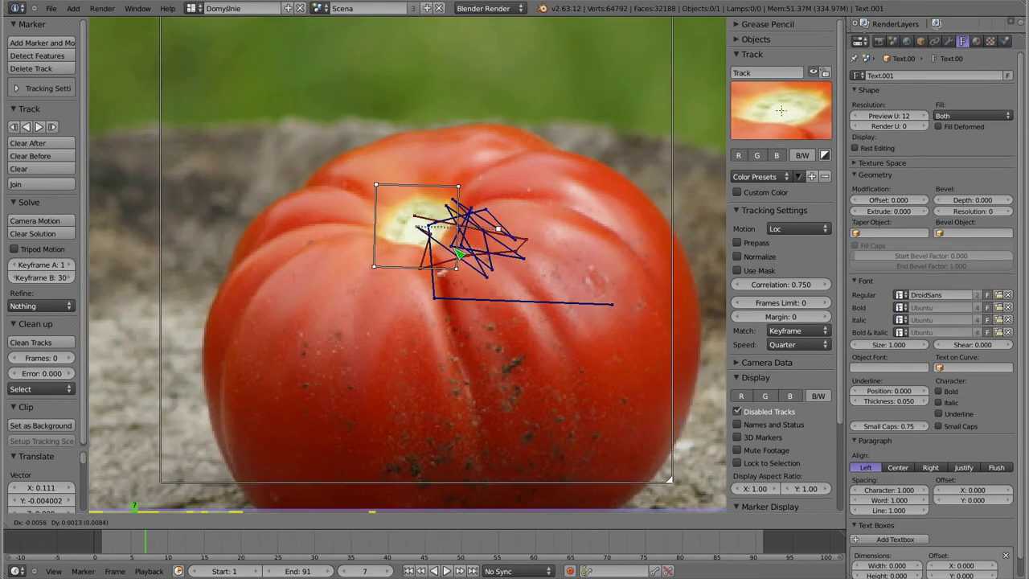
key("Return")
key("Left")
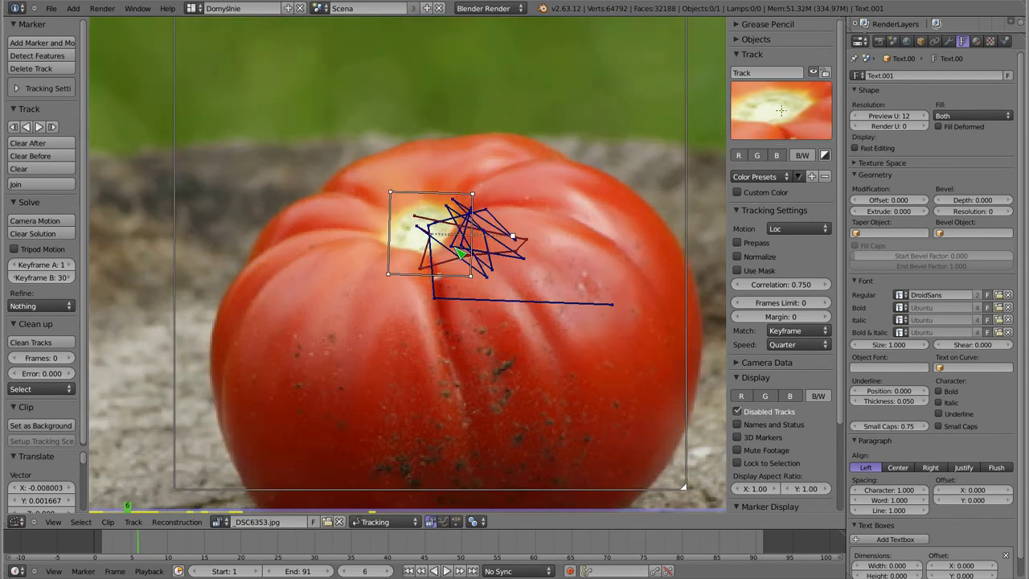
key("g")
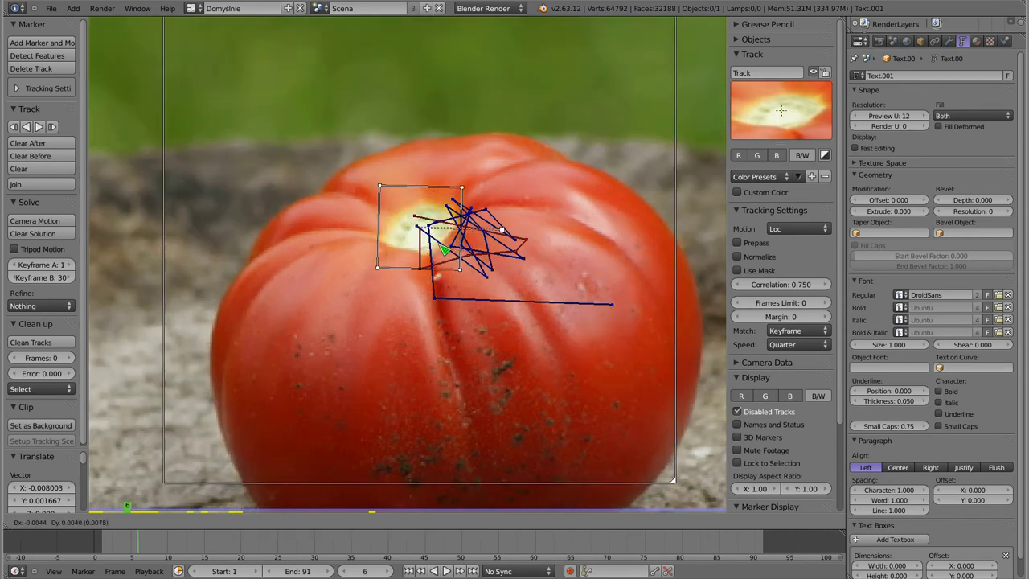
key("Return")
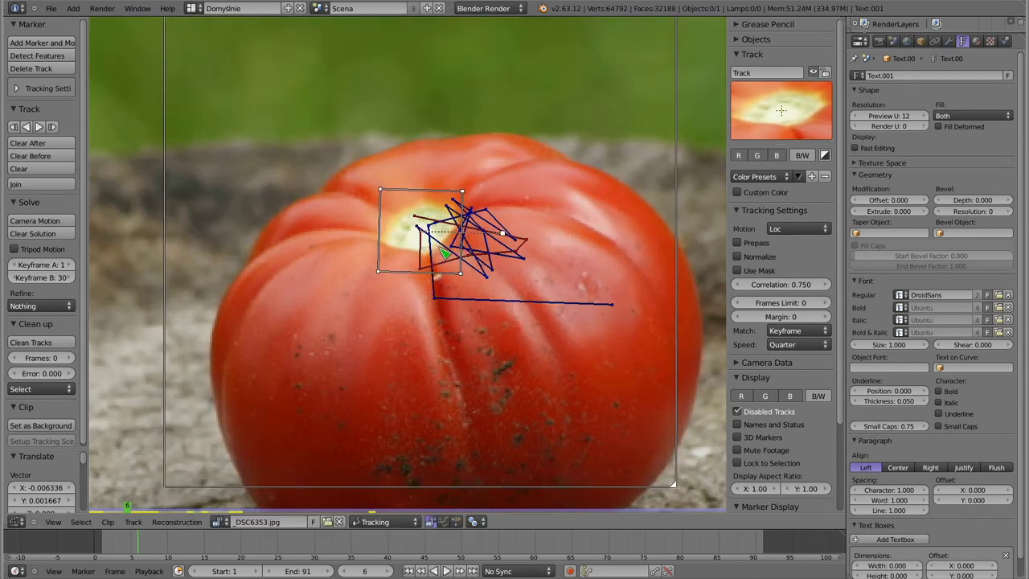
key("ctrl+t")
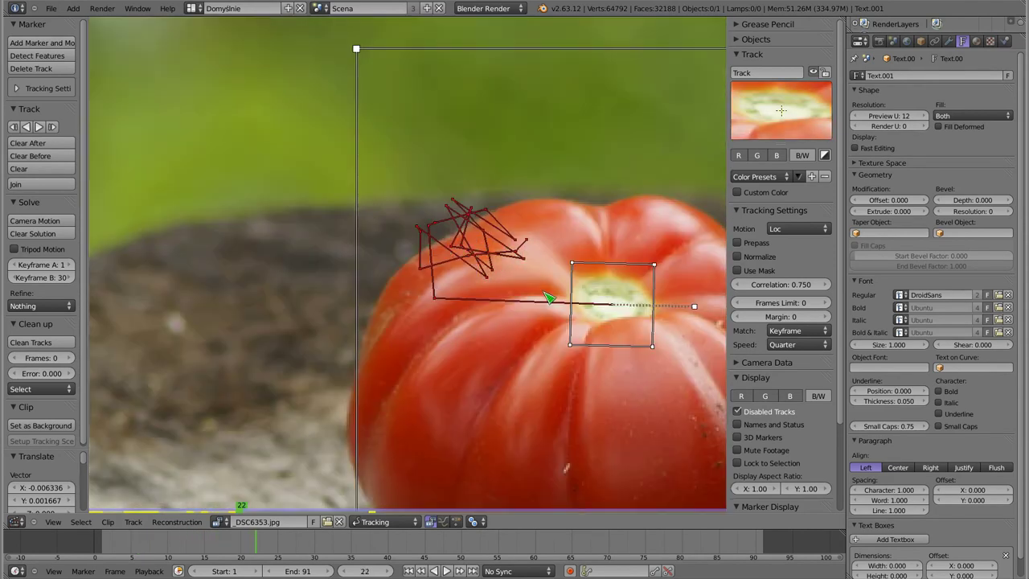
Track forward from frame 22 to frame 29, re-centring the marker on the stem each time.
left_click(39, 129)
key("g")
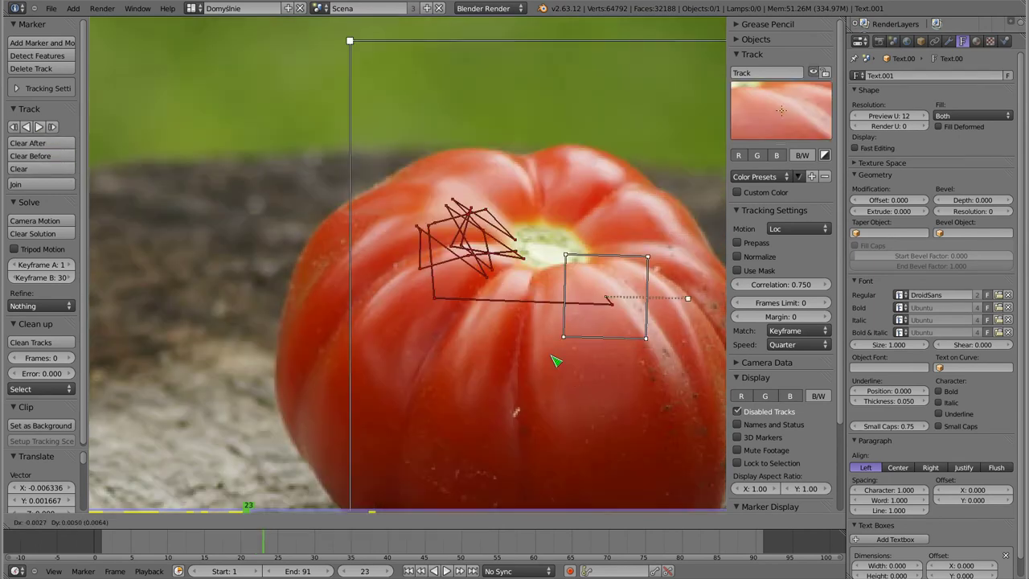
left_click(507, 327)
left_click(40, 128)
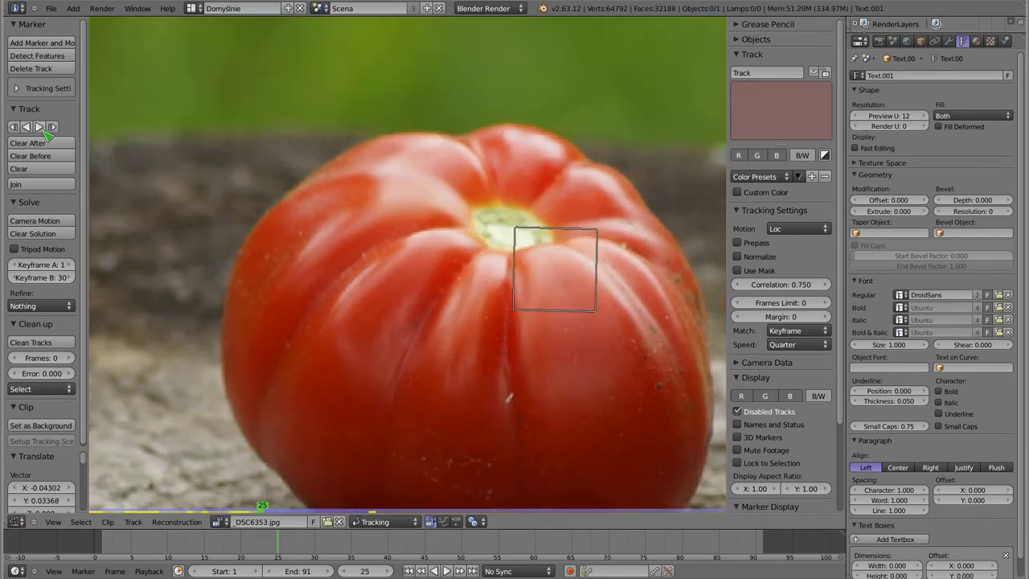
key("g")
left_click(537, 278)
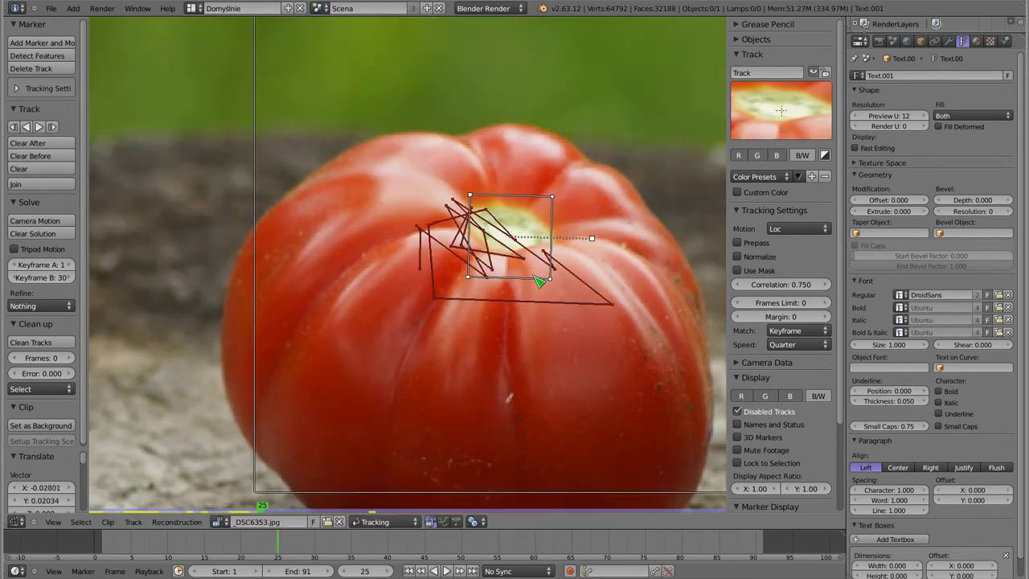
left_click(47, 128)
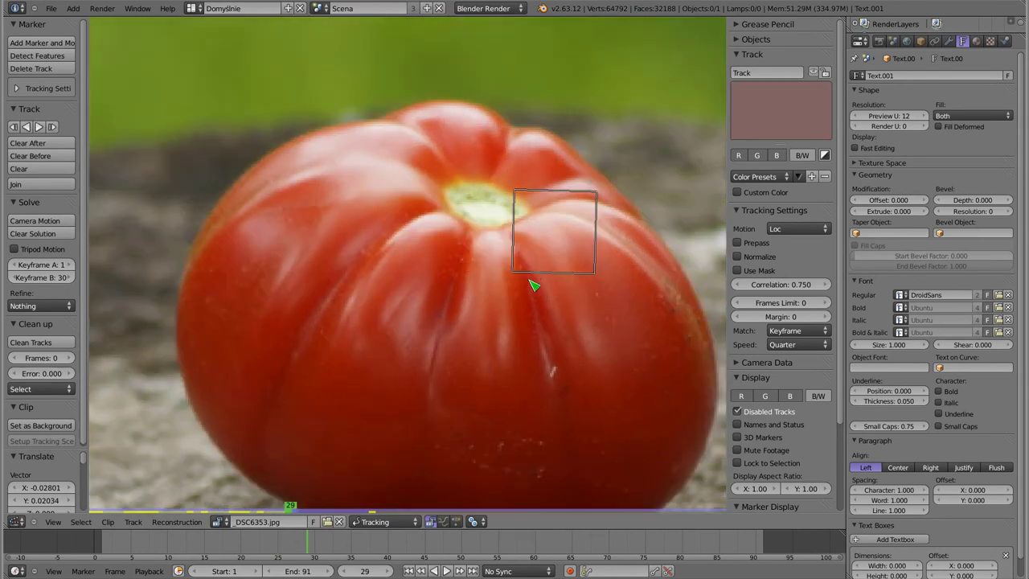
key("g")
left_click(498, 246)
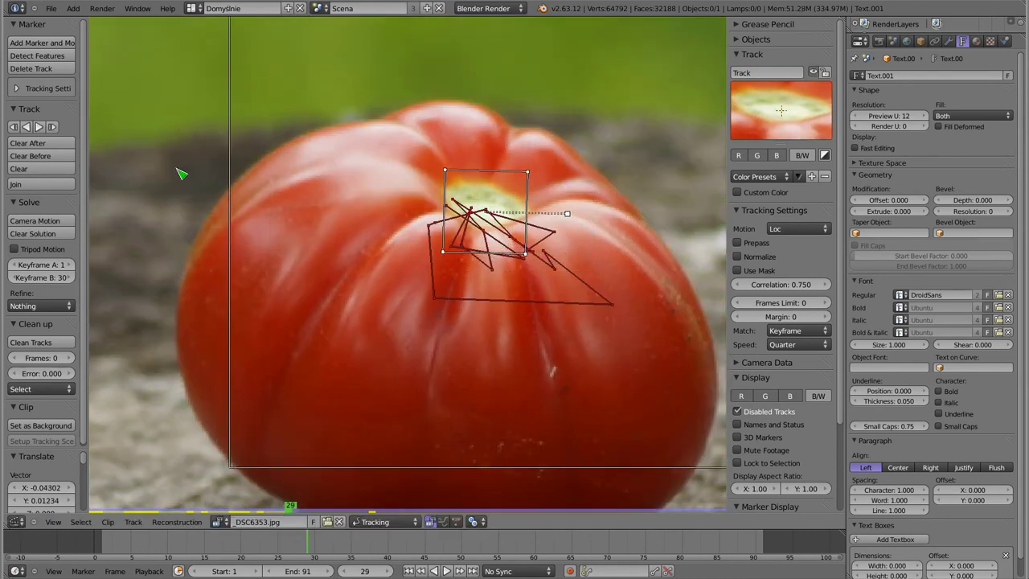
left_click(51, 127)
Continue tracking to frame 37, re-centring the drifting marker at every frame.
key("g")
left_click(534, 250)
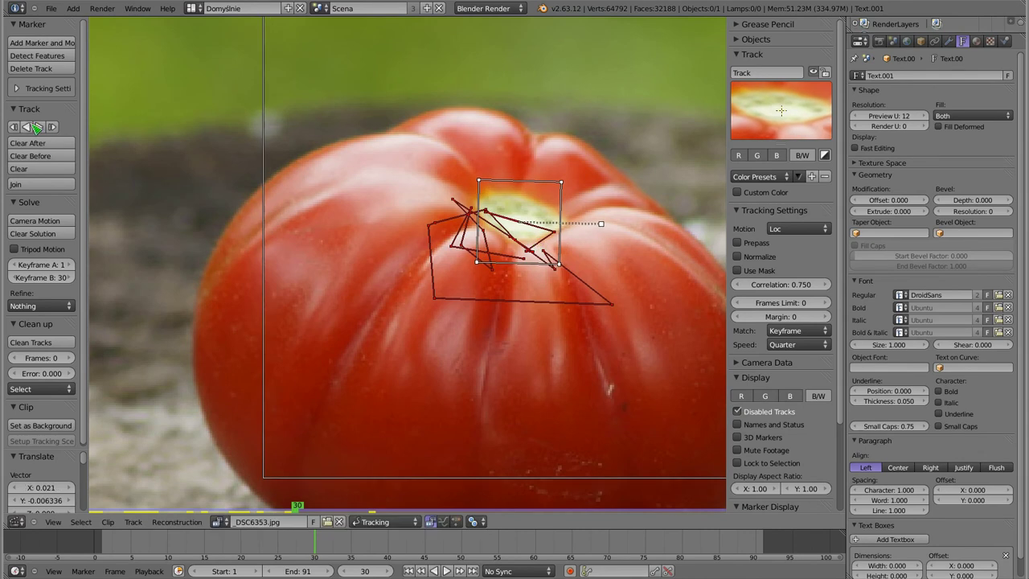
key("Right")
key("g")
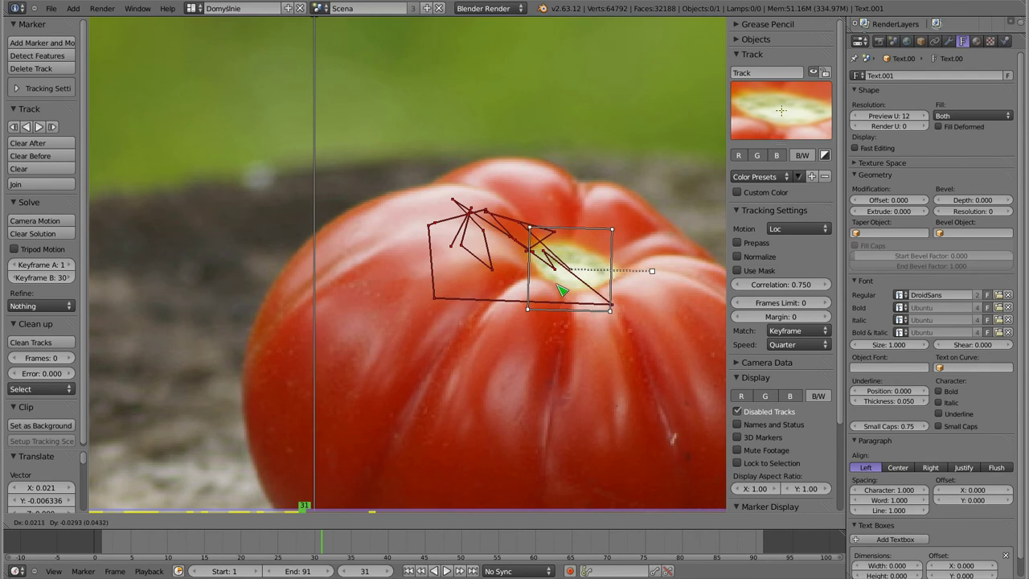
left_click(560, 292)
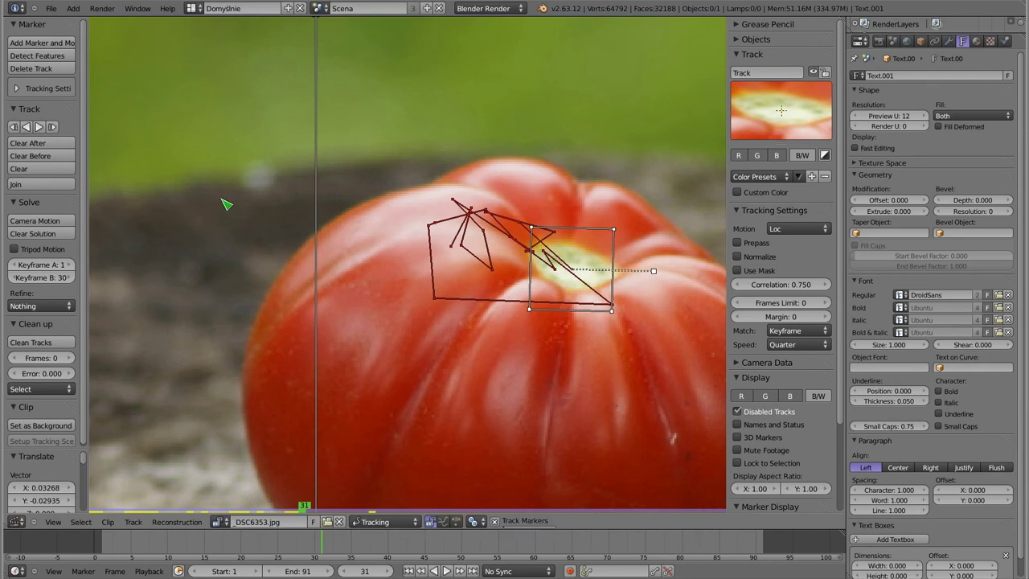
key("Right")
key("Right")
key("g")
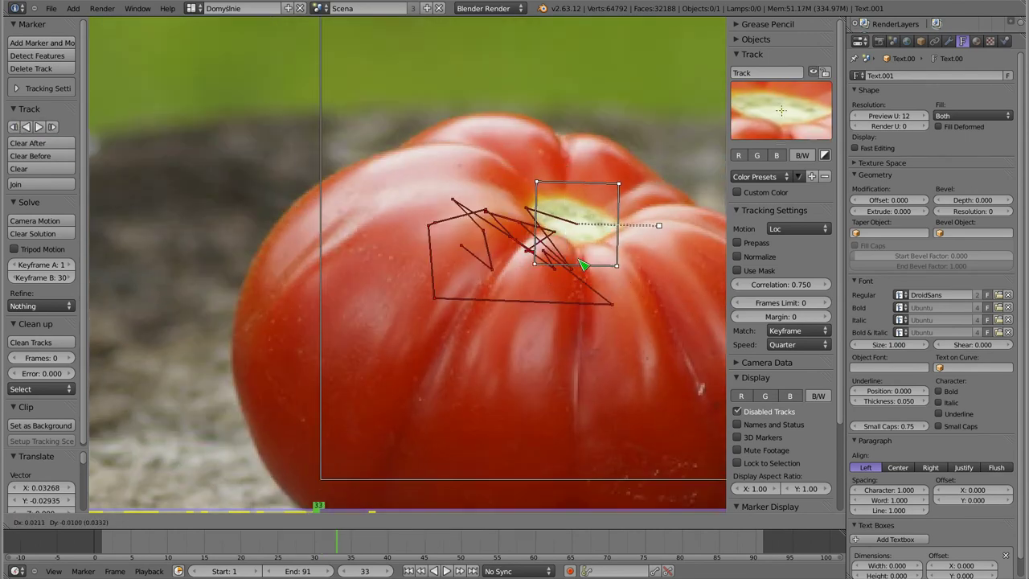
left_click(583, 265)
left_click(39, 127)
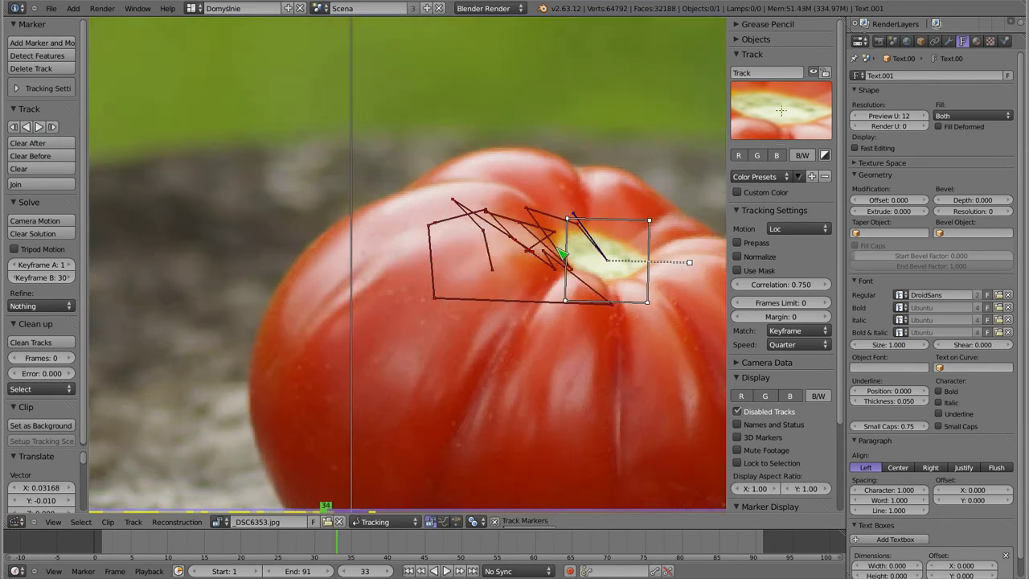
key("g")
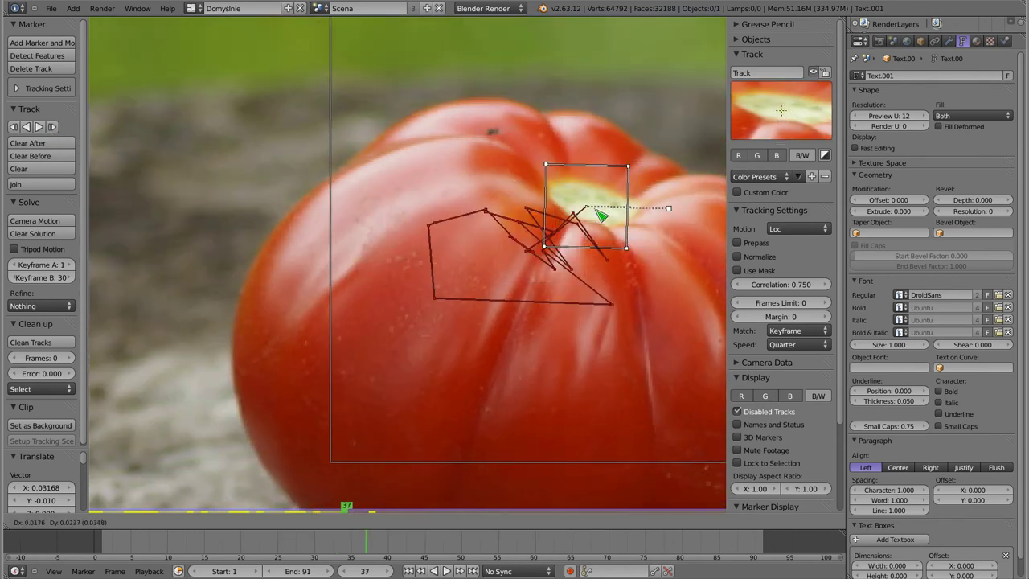
left_click(600, 212)
Track the marker forward from frame 38, putting it back onto the stem when lost.
left_click(37, 125)
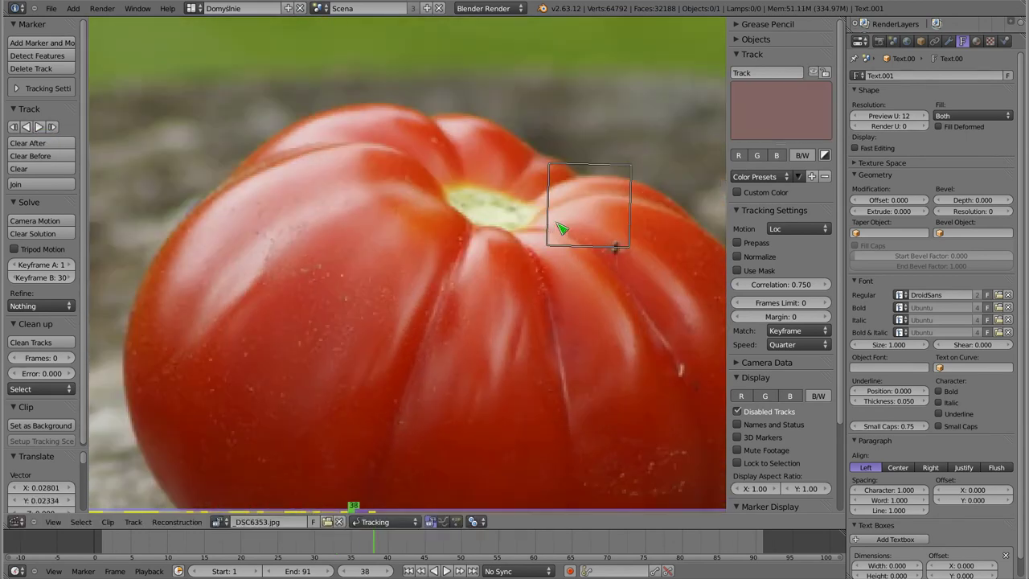
left_click_drag(576, 233, 473, 237)
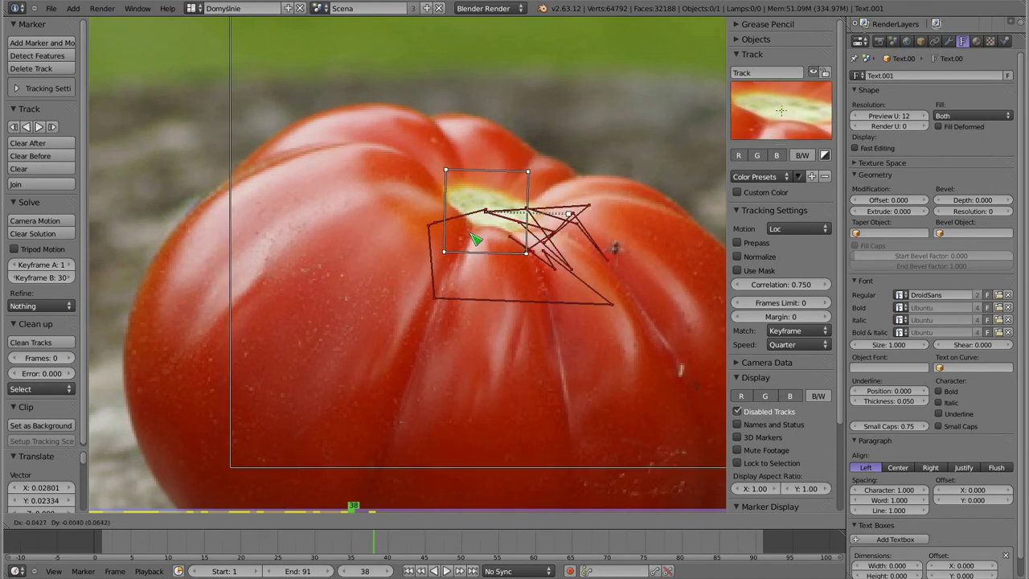
left_click(38, 126)
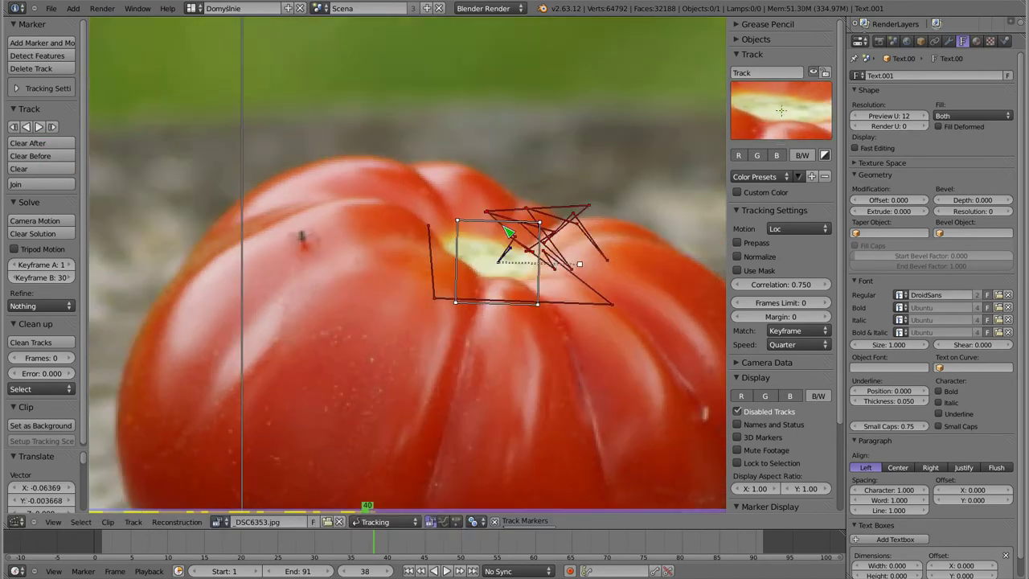
key("g")
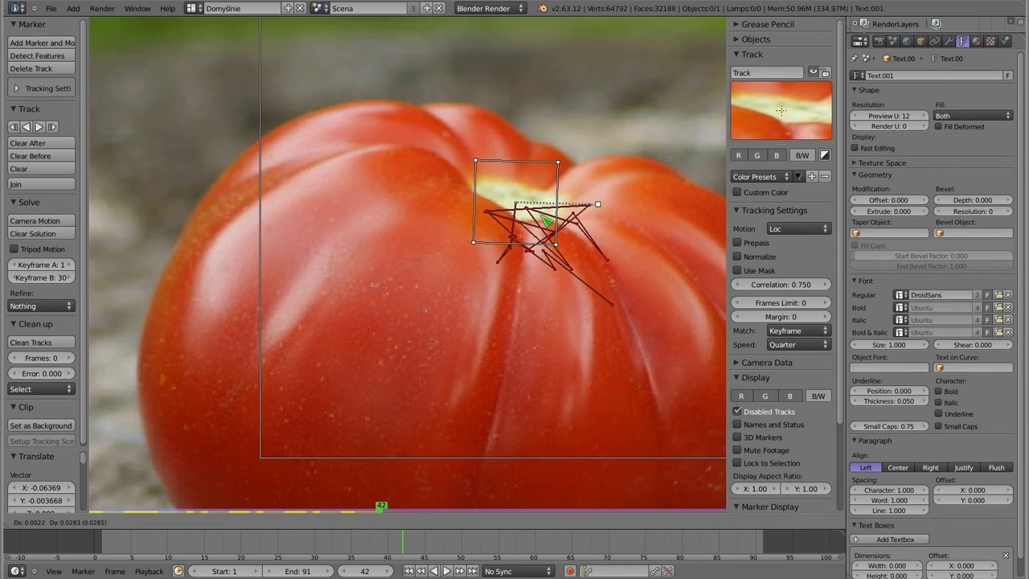
key("Return")
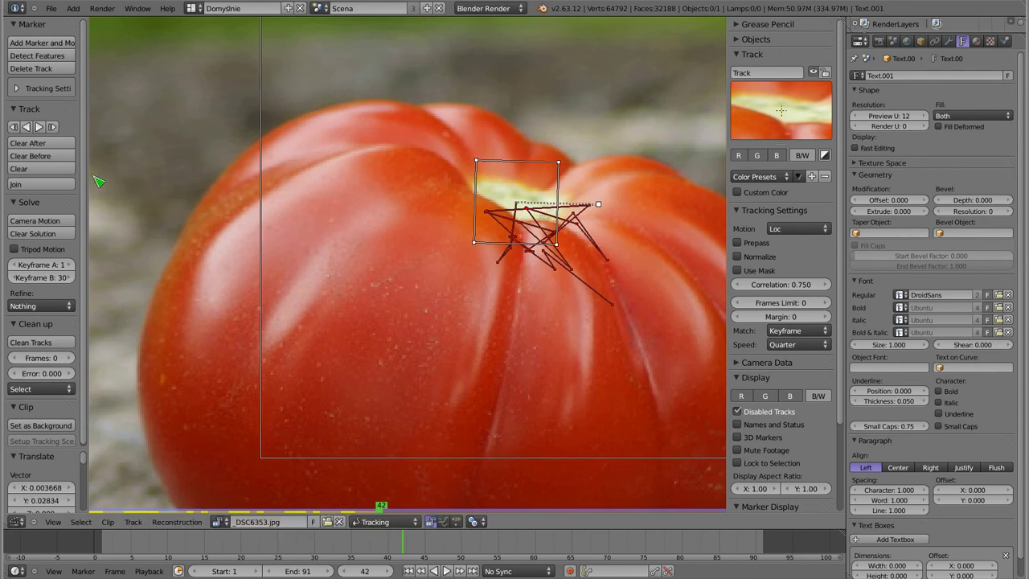
left_click(39, 127)
key("g")
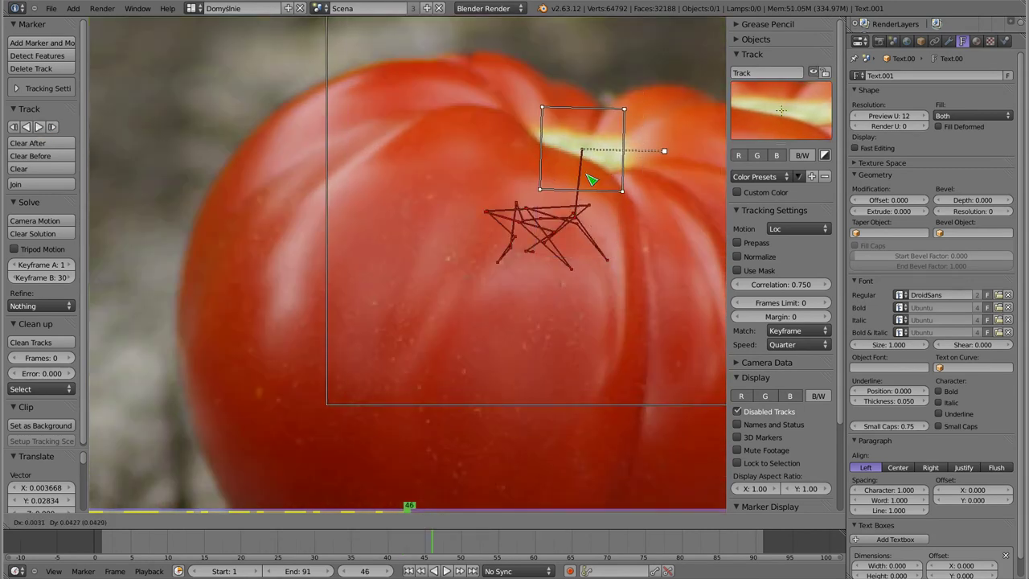
left_click(591, 180)
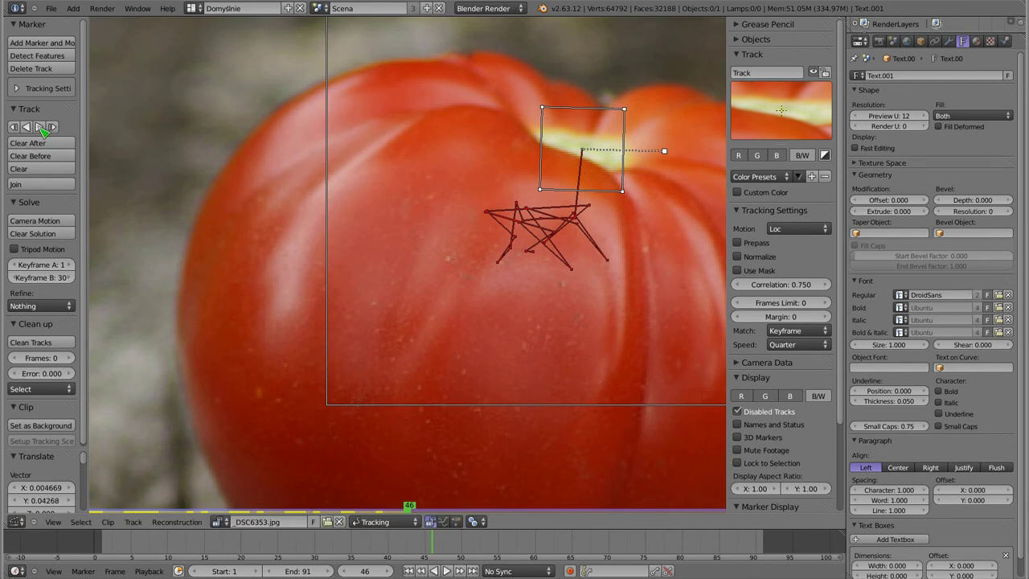
Keep tracking from frame 47 to 53 with marker corrections, then return to frame 1.
left_click(38, 127)
key("g")
left_click(483, 246)
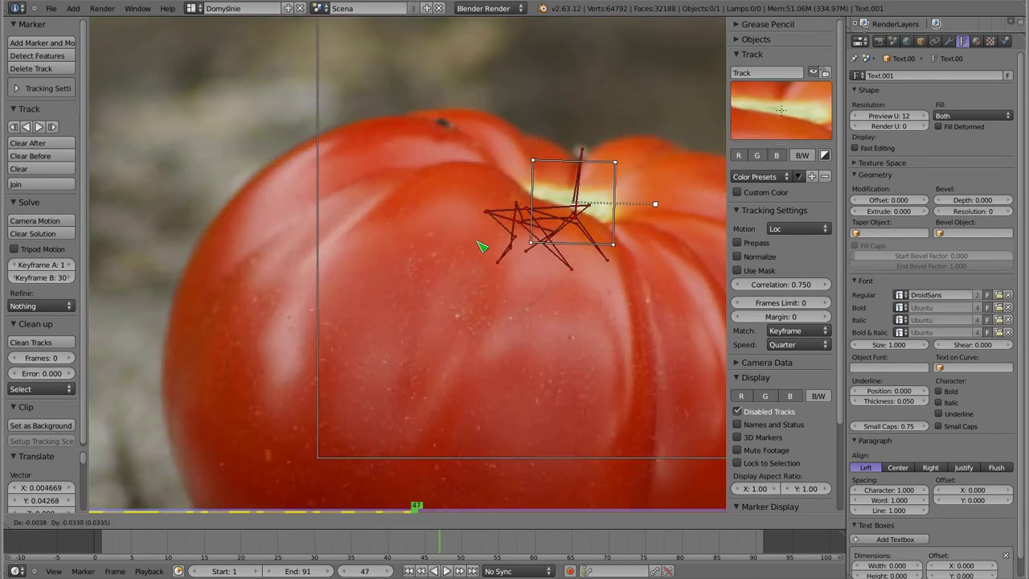
left_click(40, 127)
key("g")
left_click(540, 155)
left_click(39, 127)
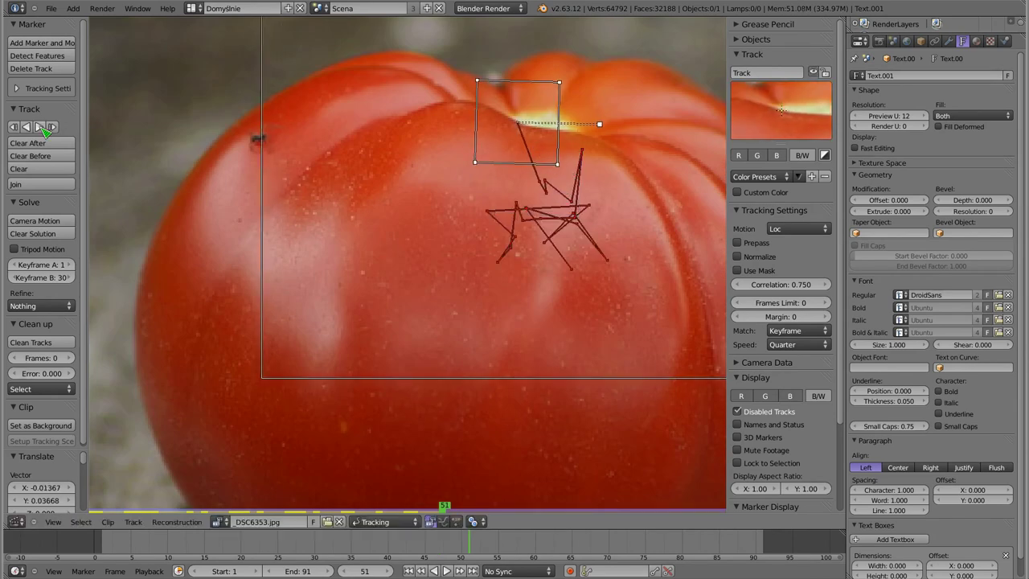
key("g")
left_click(527, 270)
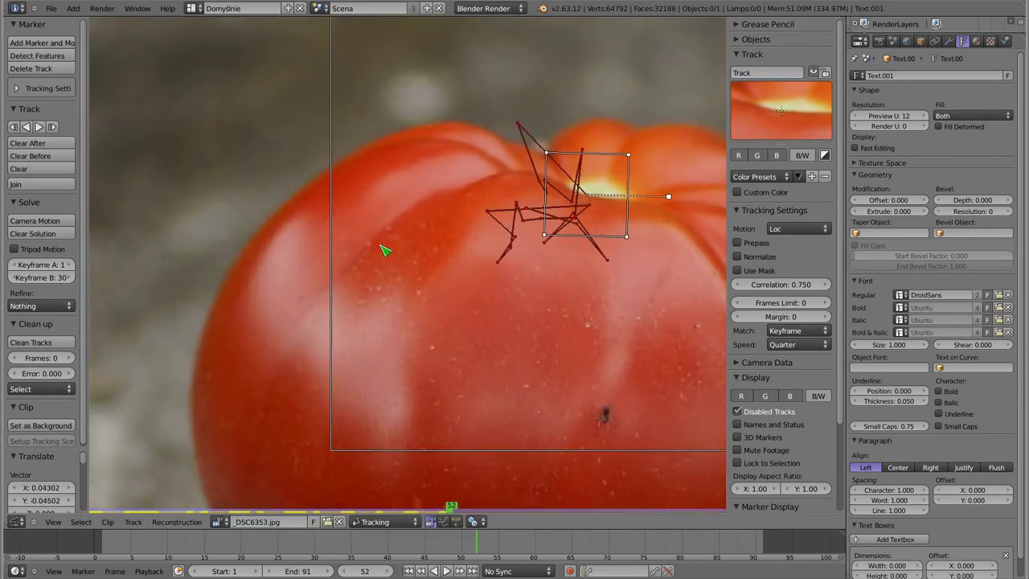
left_click(39, 127)
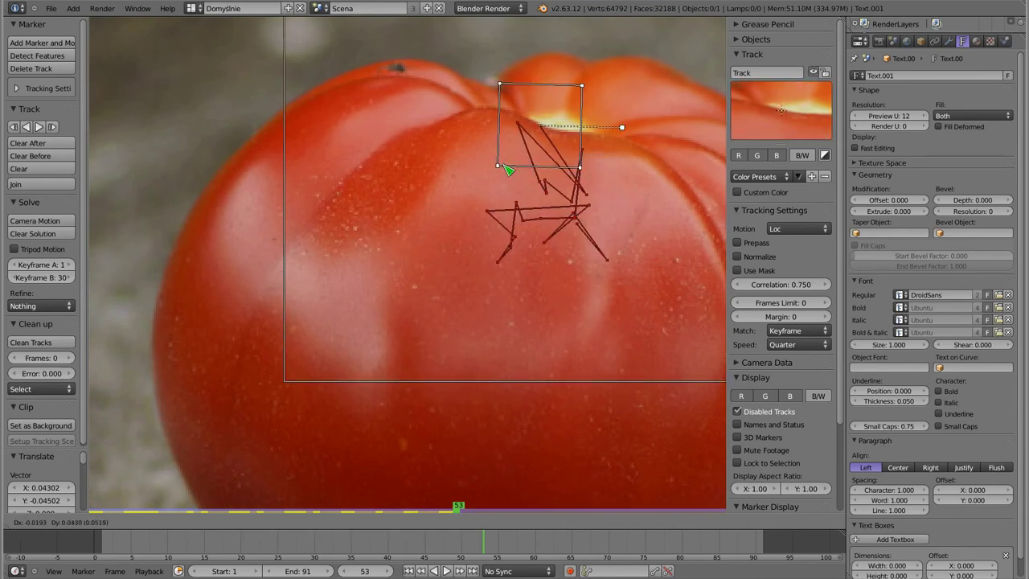
scroll(436, 185, "down", 2)
key("shift+Left")
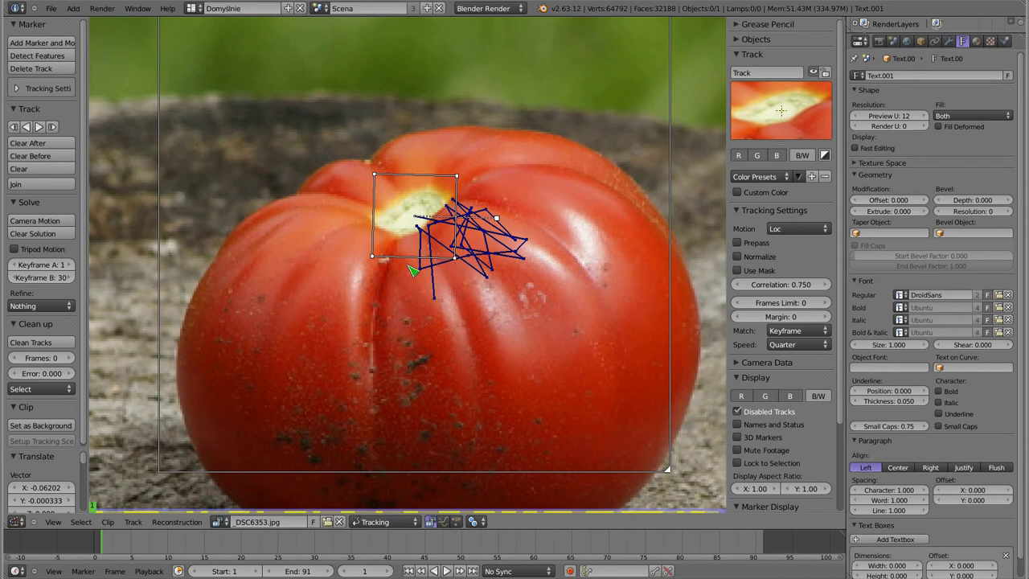
Play the clip with Alt+A and zoom out to see the whole tomato frame.
key("alt+a")
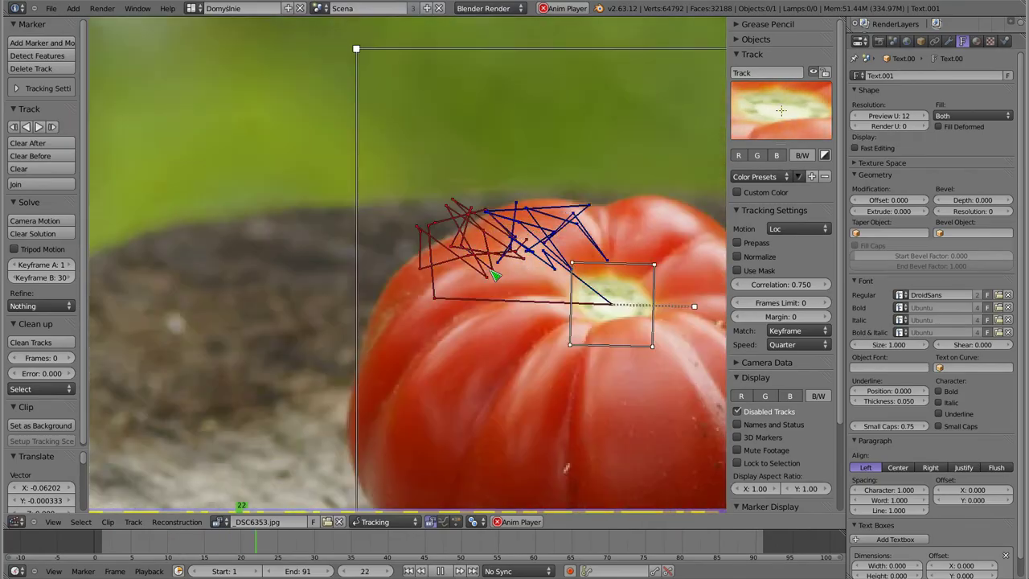
scroll(499, 275, "down", 2)
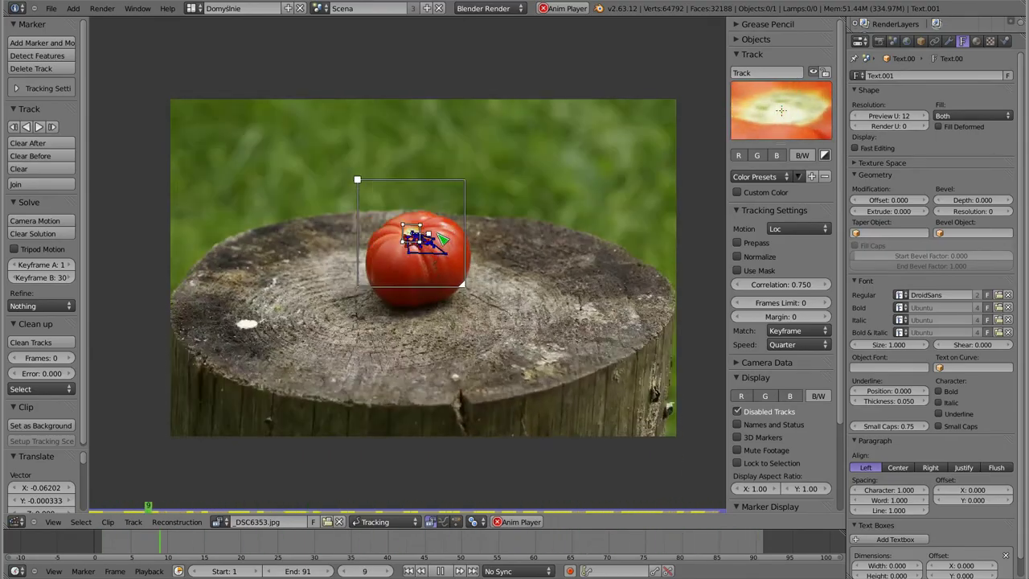
Stop playback, scrub the track, and enlarge the settings panel showing Loc motion and 0.750 correlation.
key("Escape")
mouse_move(278, 547)
left_mouse_down()
mouse_move(315, 554)
mouse_move(292, 554)
left_mouse_up()
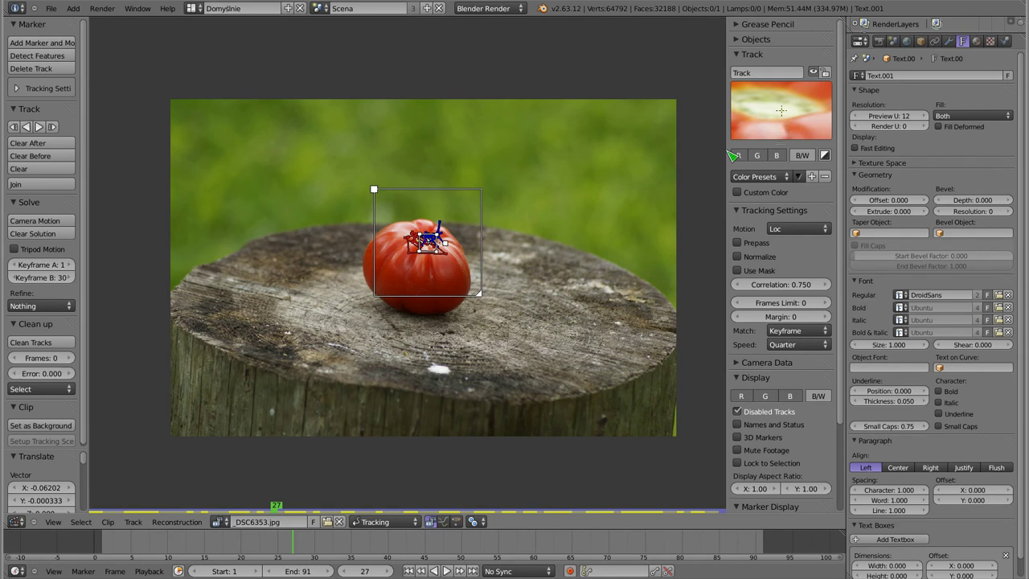
left_click_drag(725, 126, 637, 128)
middle_click_drag(752, 222, 734, 250, "ctrl")
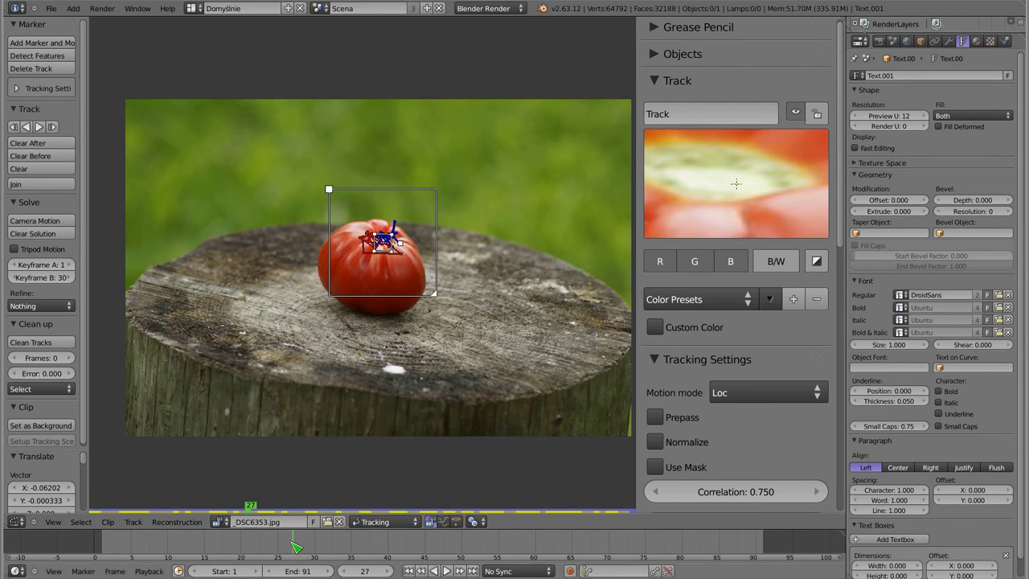
left_click_drag(296, 548, 194, 542)
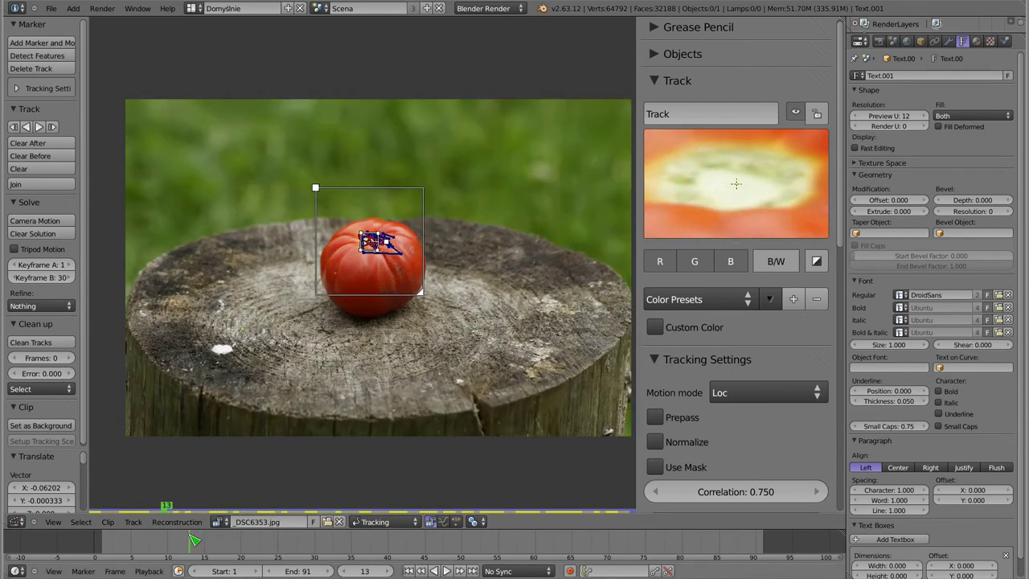
mouse_move(193, 542)
left_mouse_down()
mouse_move(92, 524)
mouse_move(305, 535)
left_mouse_up()
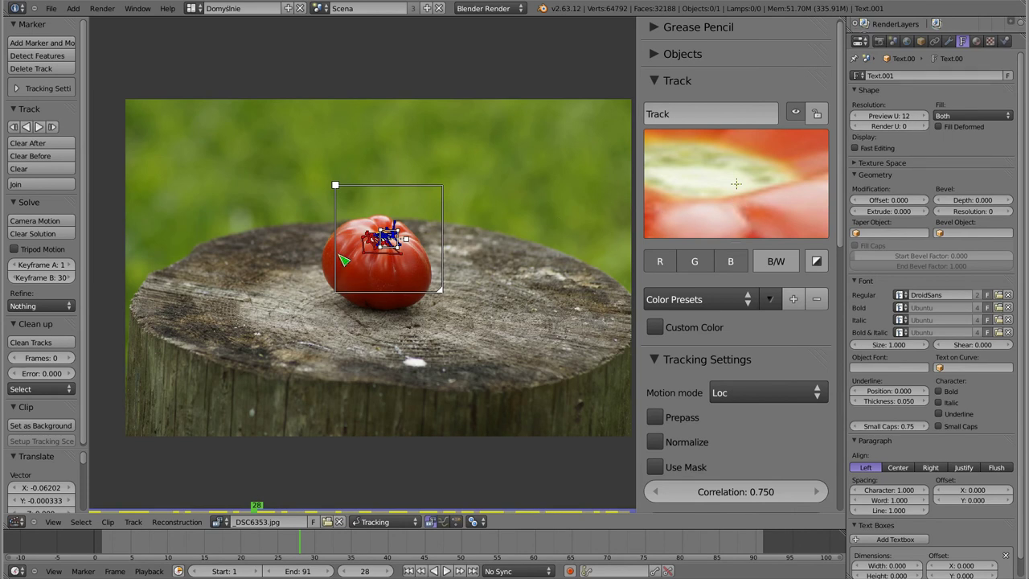
Zoom in and re-centre the stem marker on frames 28, 27 and 26.
scroll(348, 279, "up", 2)
scroll(379, 248, "up", 3)
scroll(303, 232, "up", 1)
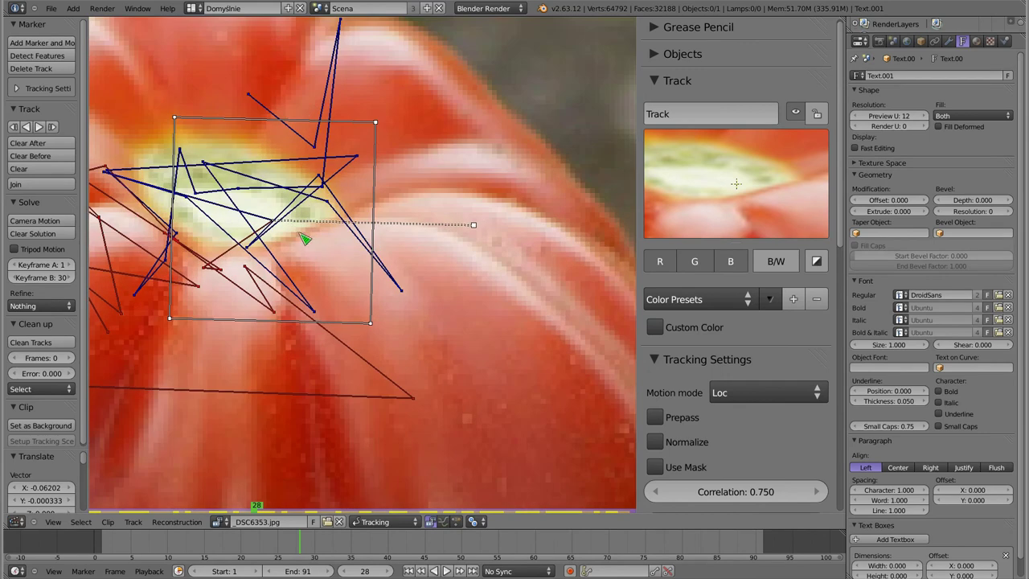
scroll(455, 291, "up", 2)
key("g")
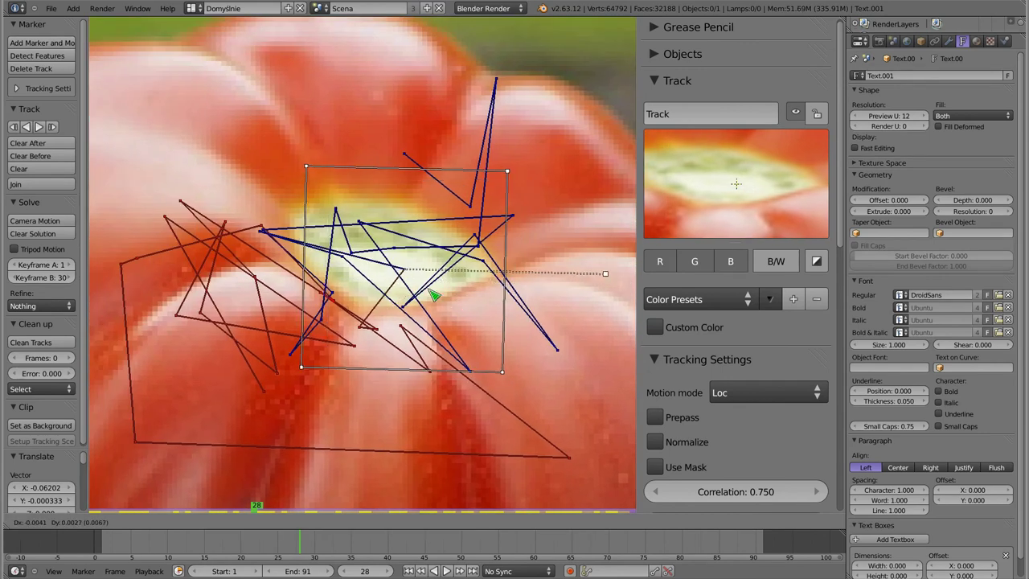
left_click(426, 294)
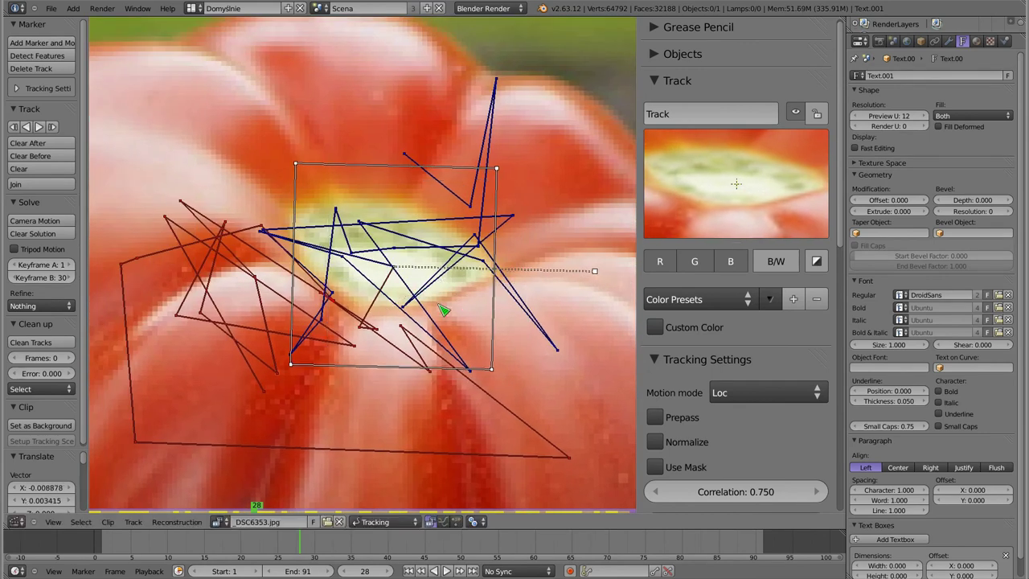
key("Left")
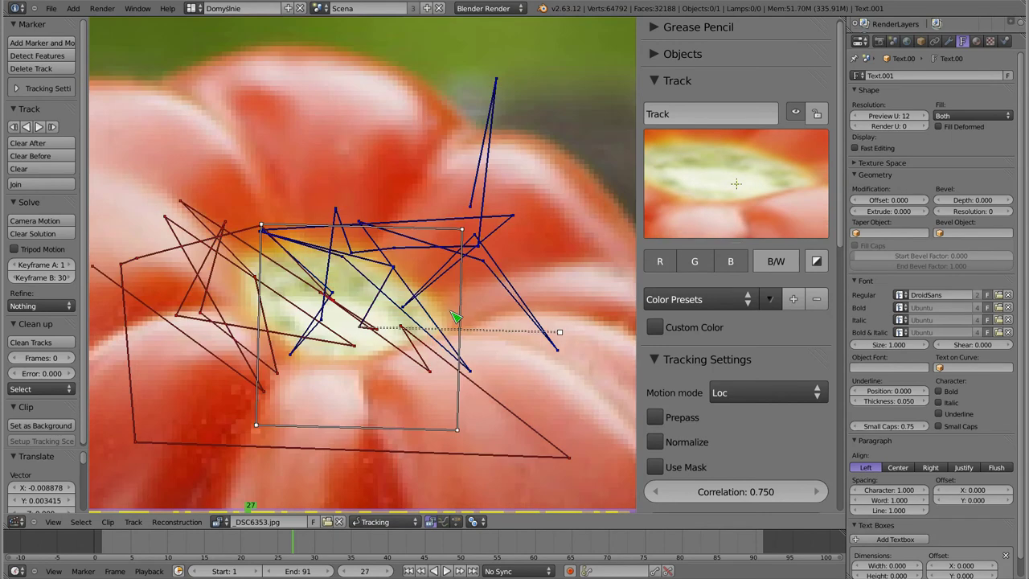
key("g")
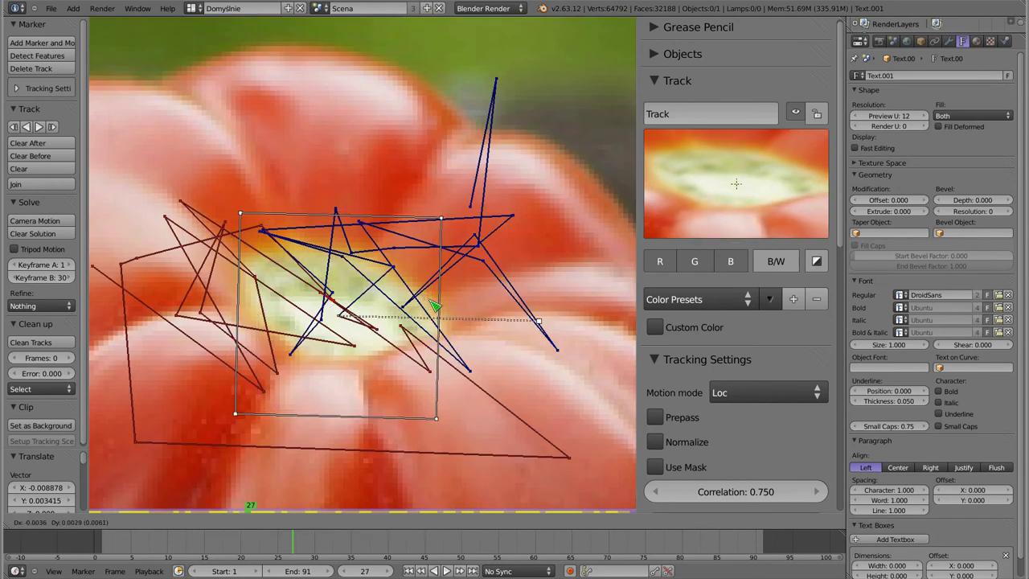
left_click(434, 306)
key("Left")
key("g")
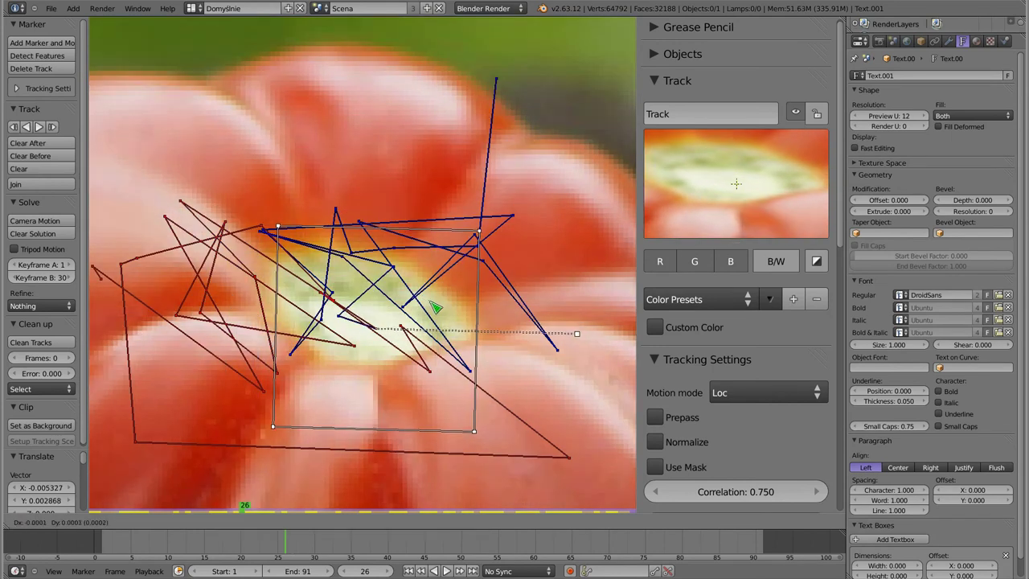
left_click(430, 301)
Scrub forward to frame 37, shift the marker left onto the stem, then settle on frame 36.
left_click_drag(271, 549, 331, 547)
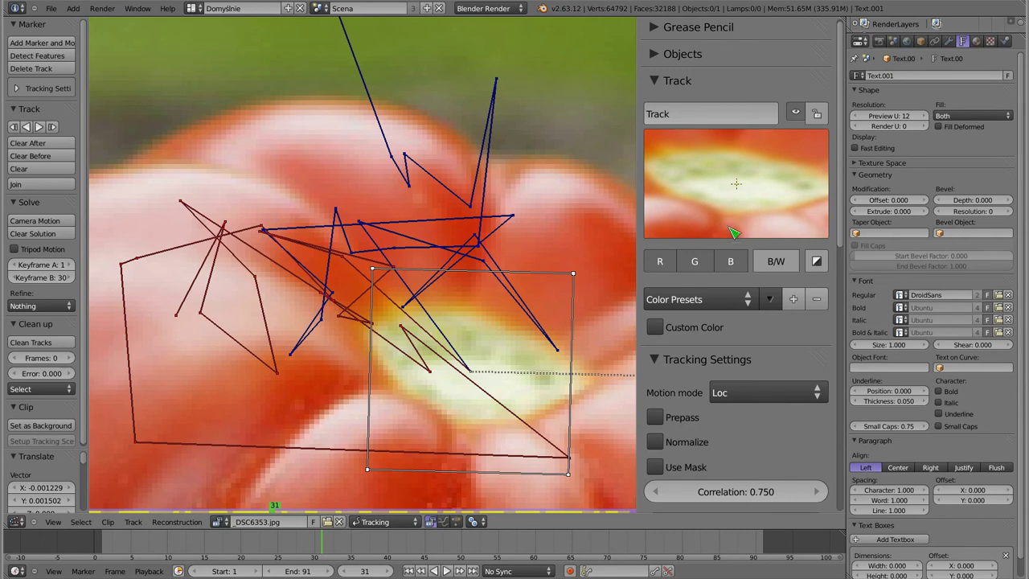
left_click_drag(329, 543, 361, 549)
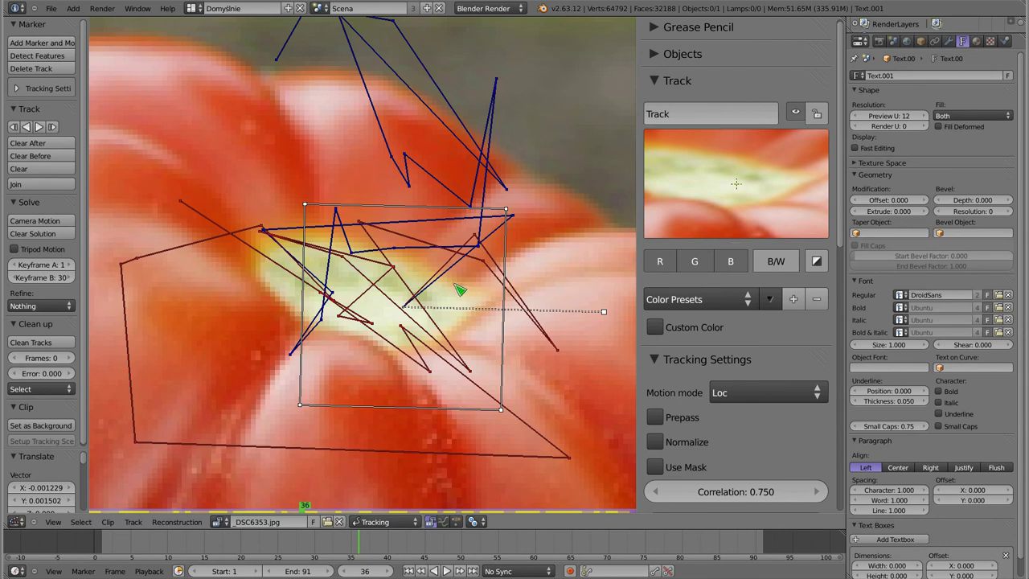
key("g")
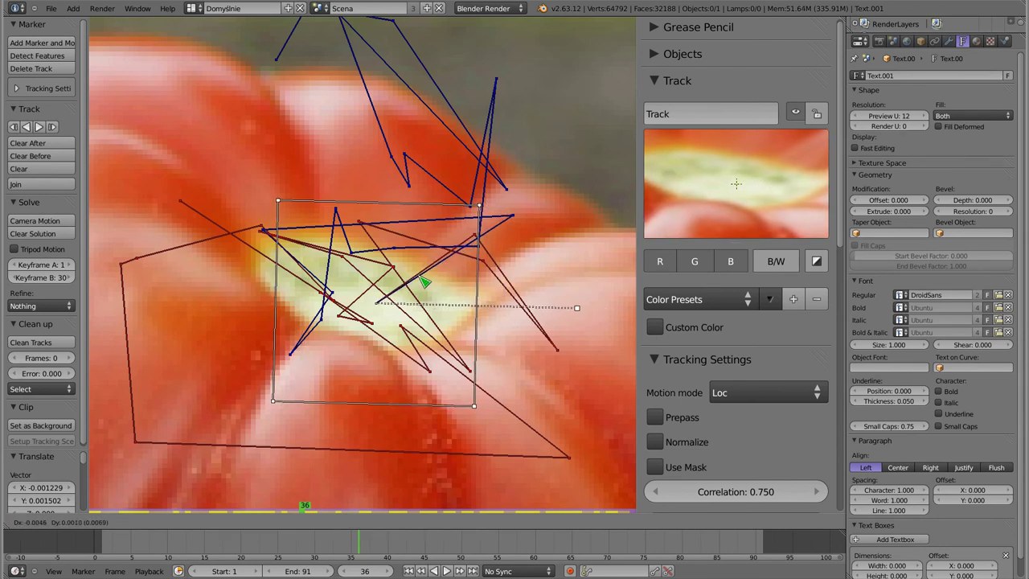
left_click(420, 276)
left_click_drag(368, 550, 361, 549)
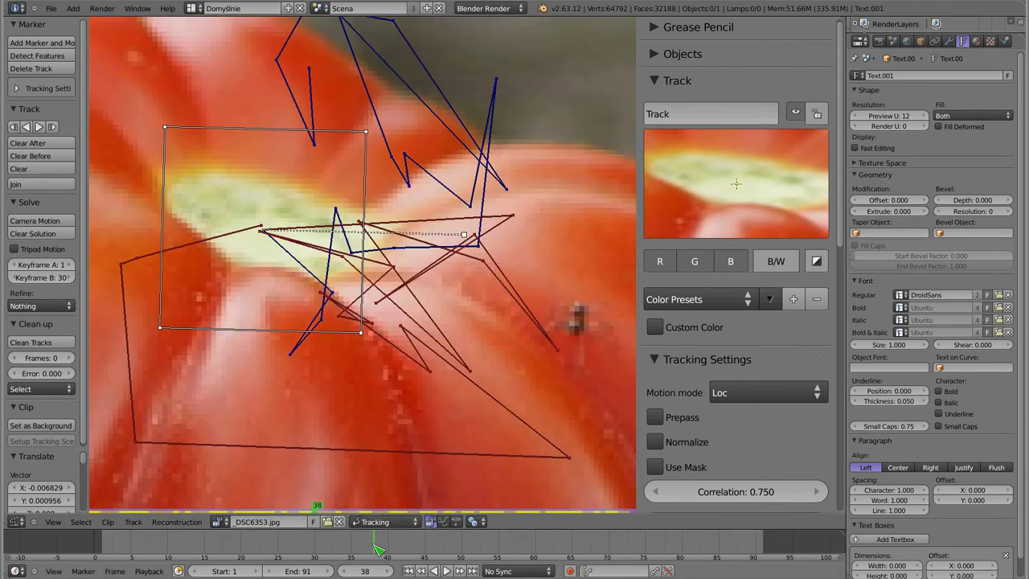
Realign the tomato marker onto the stem on frames 35–37, then scrub ahead to frame 45.
key("g")
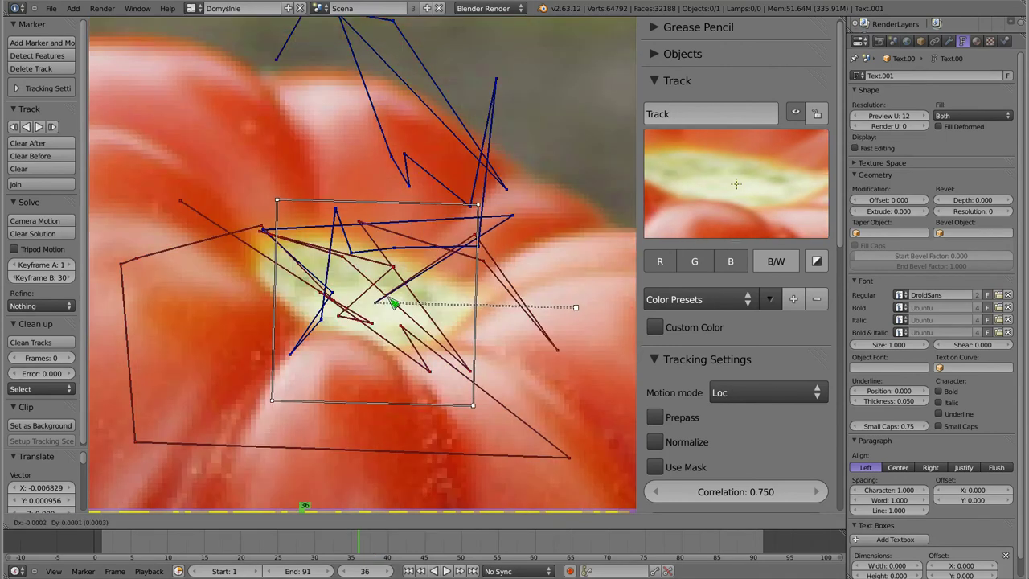
left_click(359, 392)
mouse_move(361, 548)
left_mouse_down()
mouse_move(384, 549)
mouse_move(319, 541)
mouse_move(353, 547)
left_mouse_up()
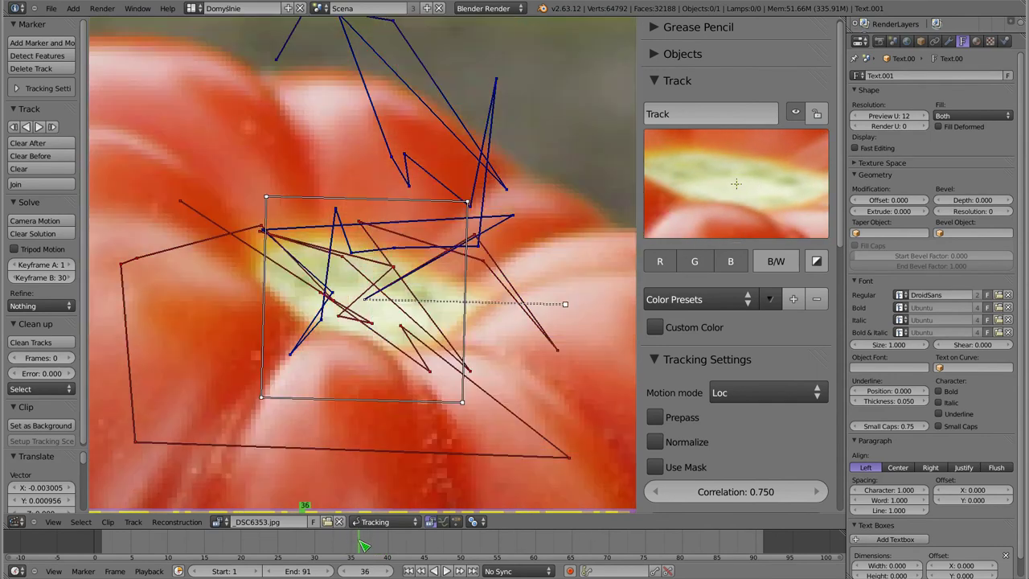
left_click_drag(354, 547, 355, 547)
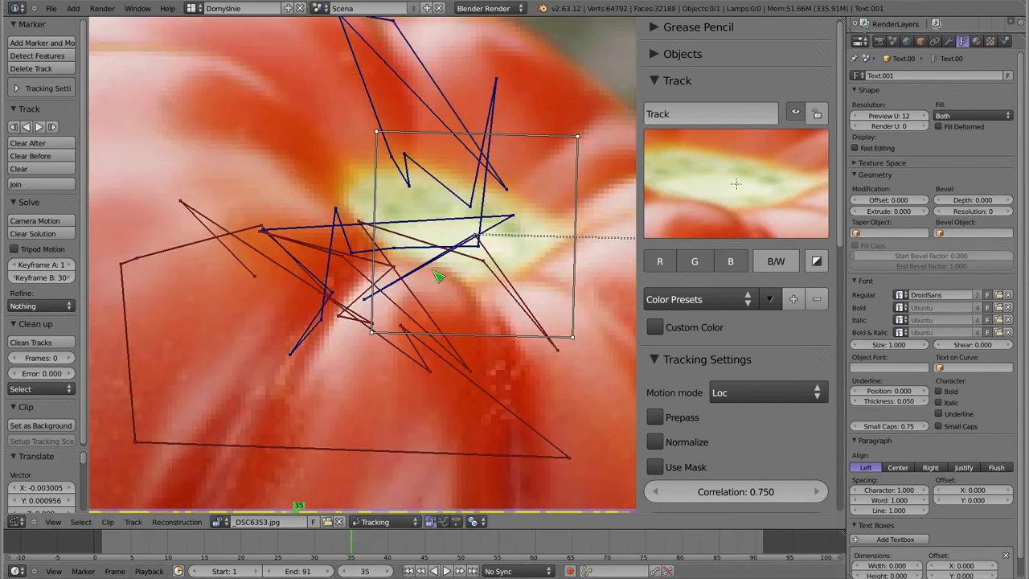
key("g")
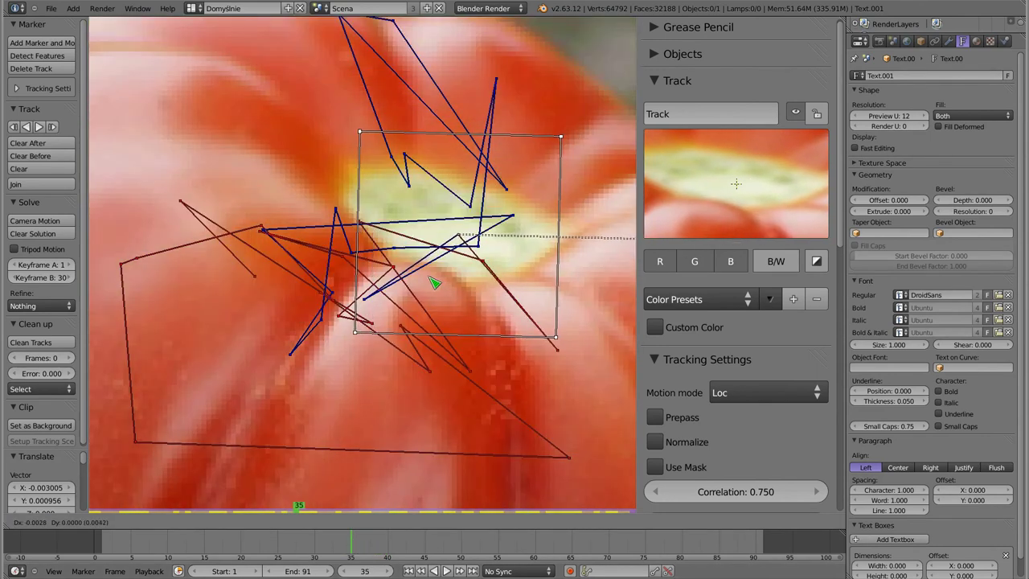
left_click(434, 283)
left_click_drag(361, 546, 408, 546)
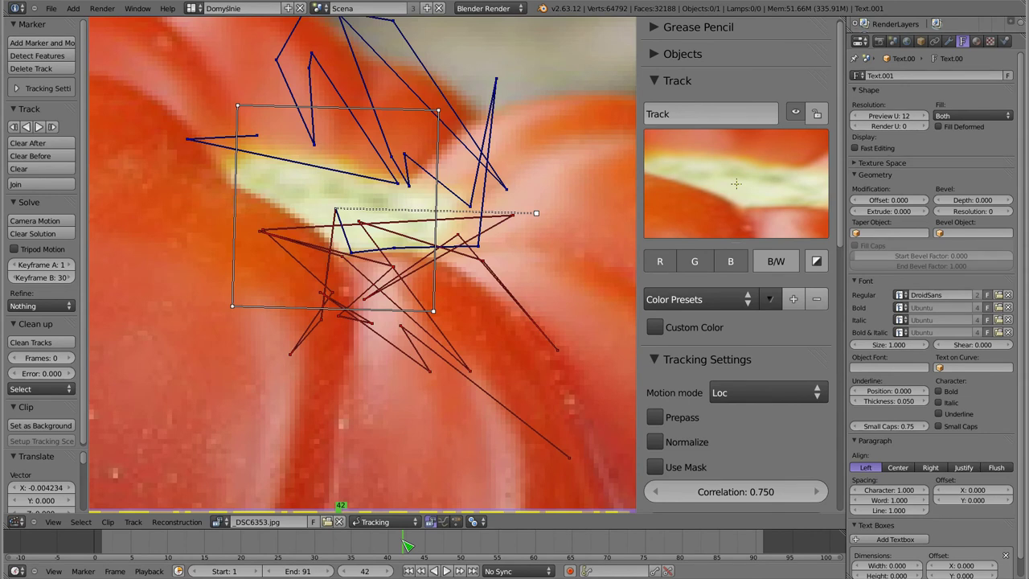
key("g")
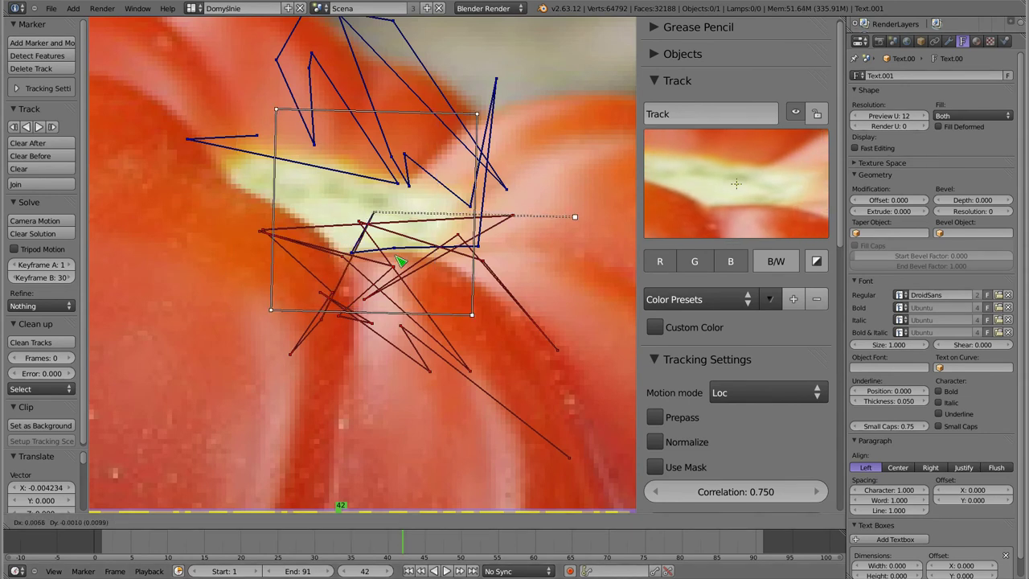
left_click(392, 263)
left_click_drag(404, 545, 751, 527)
Zoom and pan the clip view to centre the tomato and inspect its track path.
scroll(328, 260, "down", 5)
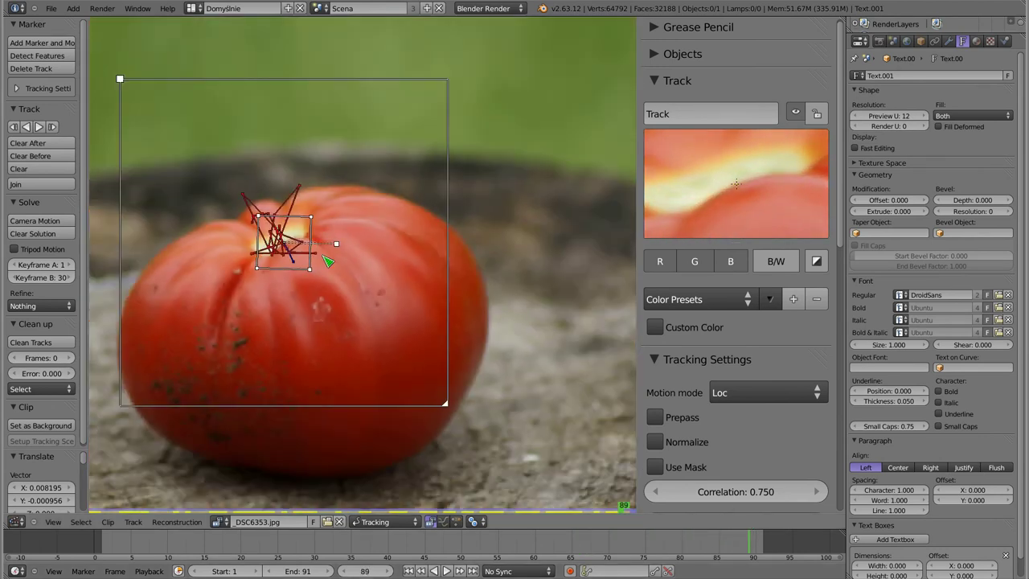
scroll(300, 262, "down", 3)
scroll(300, 262, "down", 2)
middle_click_drag(294, 272, 343, 256)
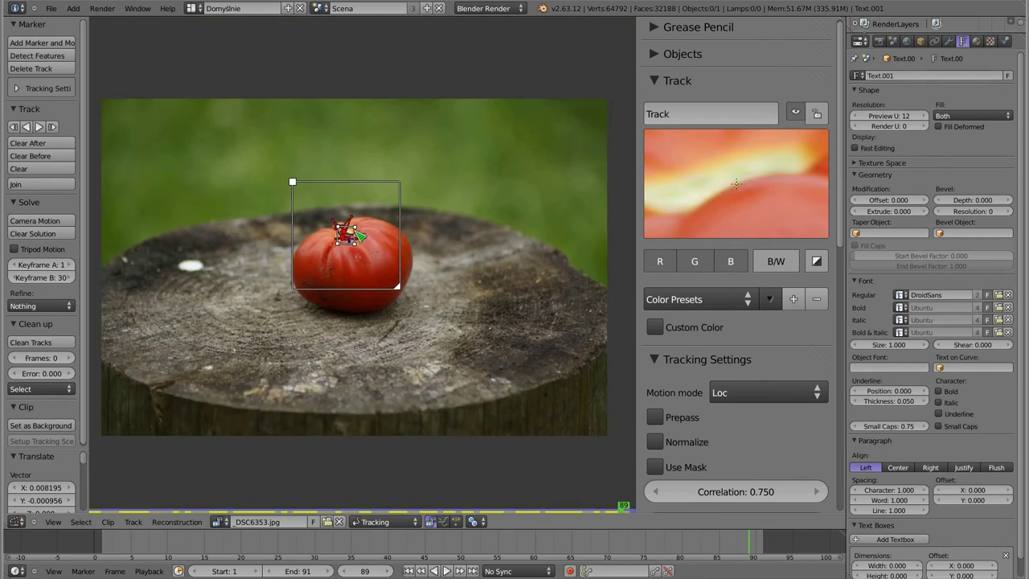
scroll(349, 235, "up", 4)
scroll(356, 230, "up", 2)
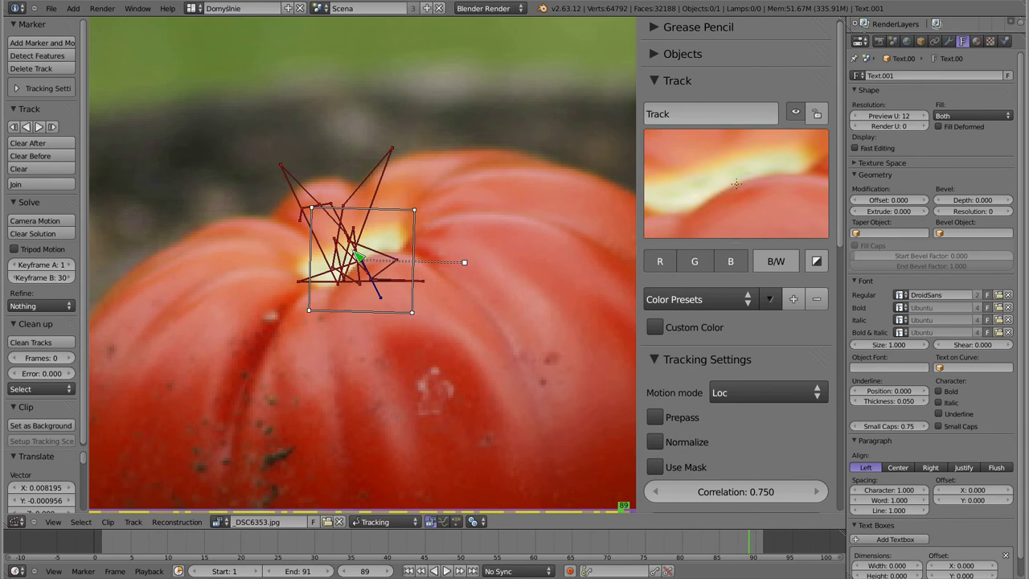
Scrub the clip back to frame 1 and scroll the sidebar down to Display.
mouse_move(183, 555)
left_mouse_down()
mouse_move(401, 570)
mouse_move(597, 540)
mouse_move(734, 540)
mouse_move(109, 546)
left_mouse_up()
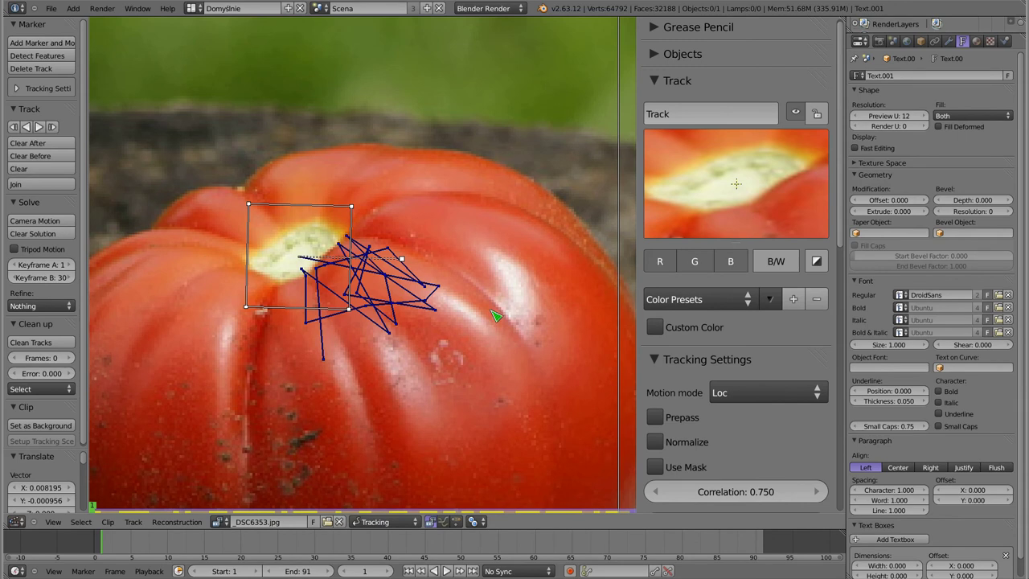
scroll(726, 375, "down", 1)
scroll(728, 394, "down", 1)
scroll(729, 411, "down", 6)
scroll(727, 362, "down", 1)
scroll(730, 343, "down", 2)
scroll(768, 341, "down", 3)
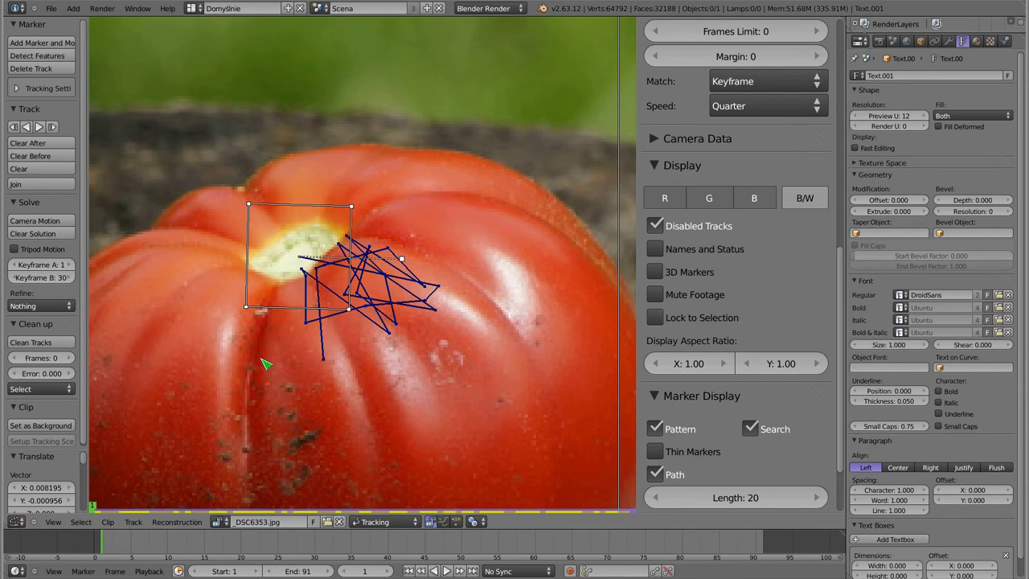
Select only the tomato stem marker, enable Lock to Selection, and play the footage.
scroll(341, 276, "down", 6)
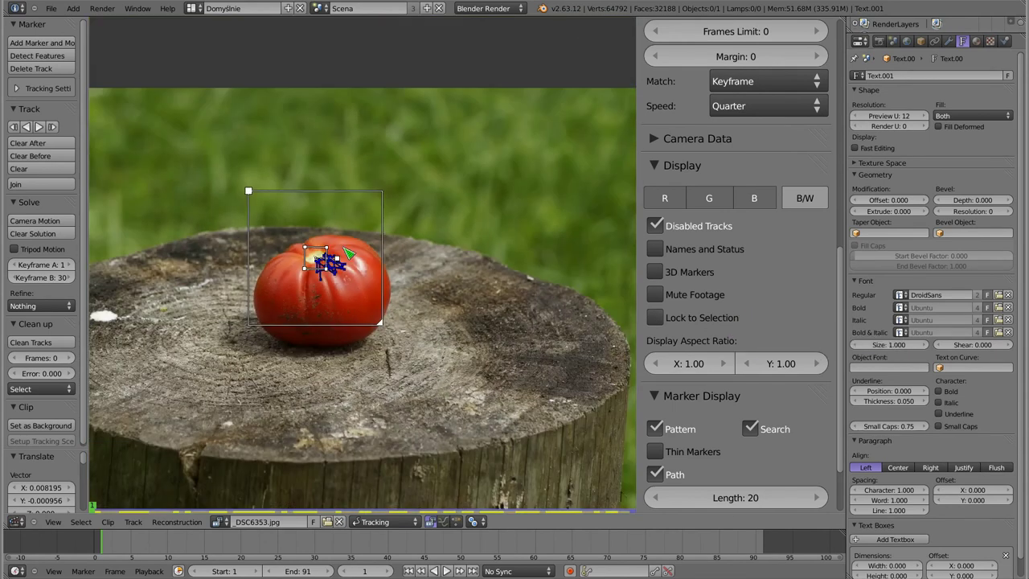
key("a")
scroll(308, 255, "up", 2)
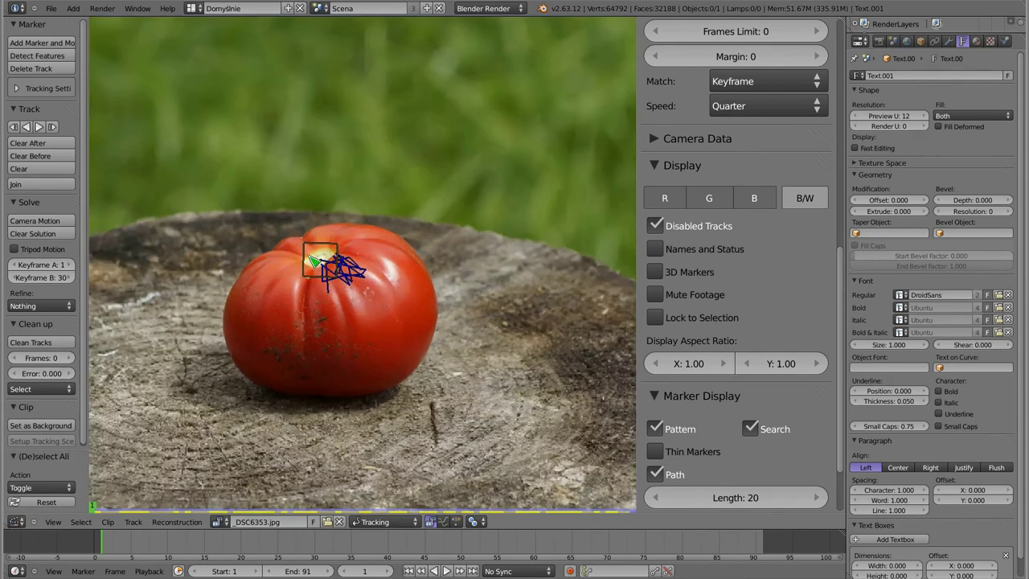
scroll(308, 255, "up", 1)
right_click(348, 247)
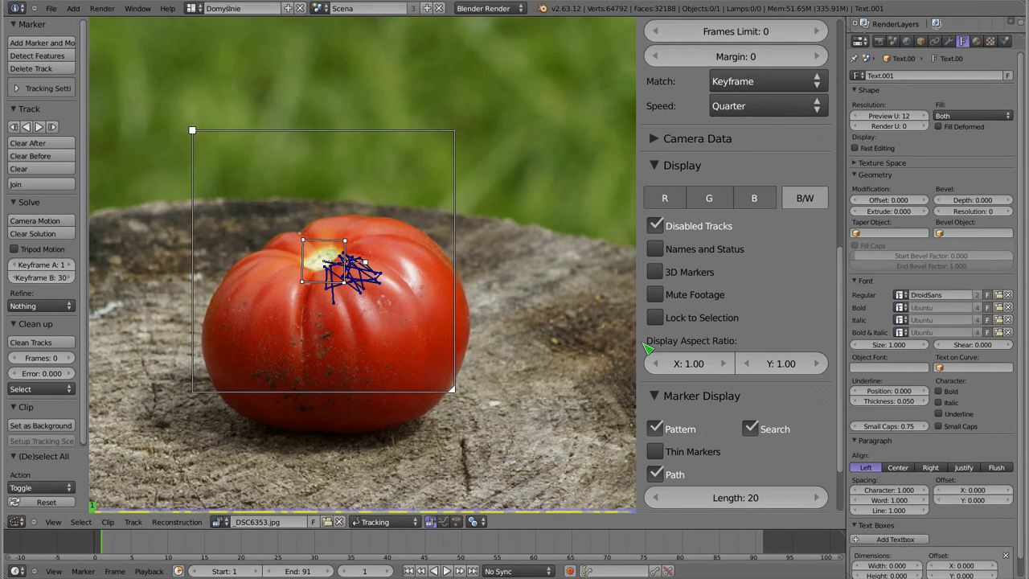
left_click(661, 321)
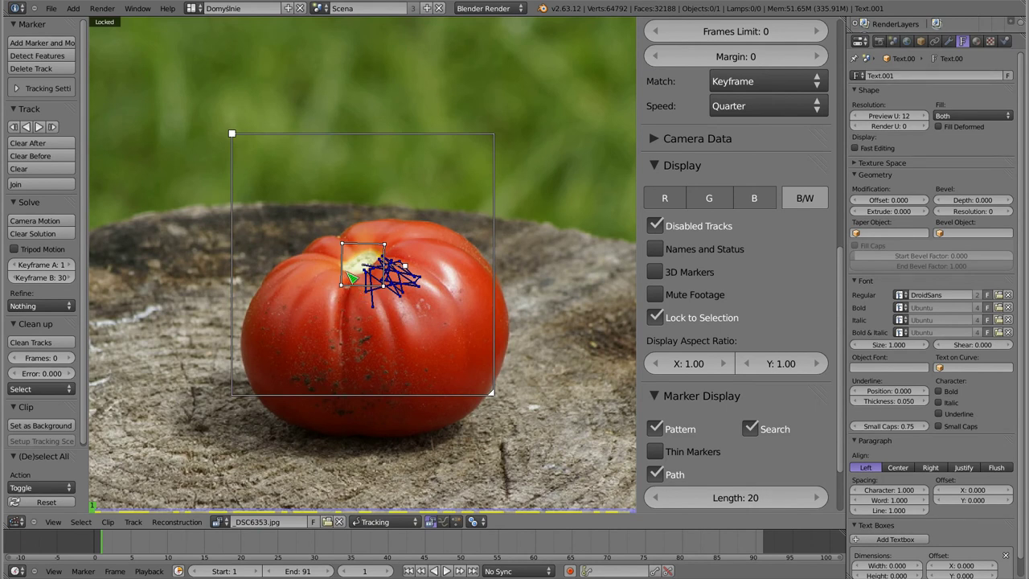
key("alt+a")
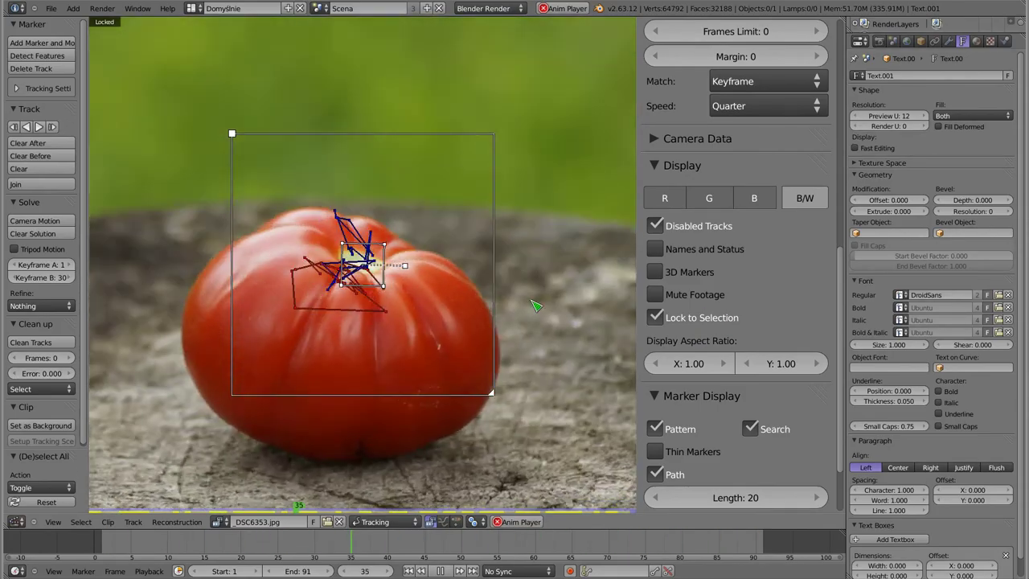
Zoom out of the clip view and stop playback, resting at frame 1.
scroll(376, 287, "down", 4)
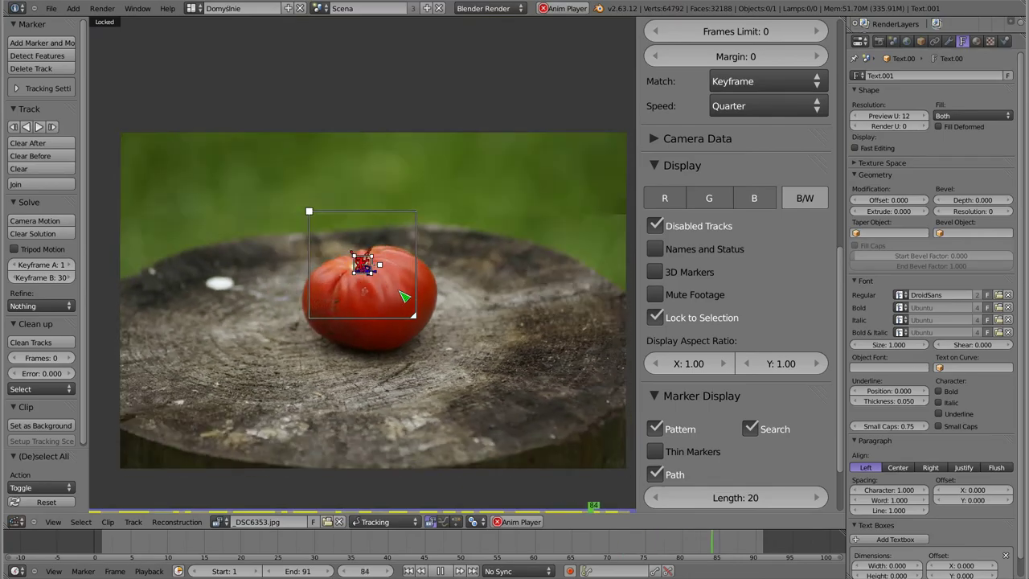
scroll(423, 285, "down", 1)
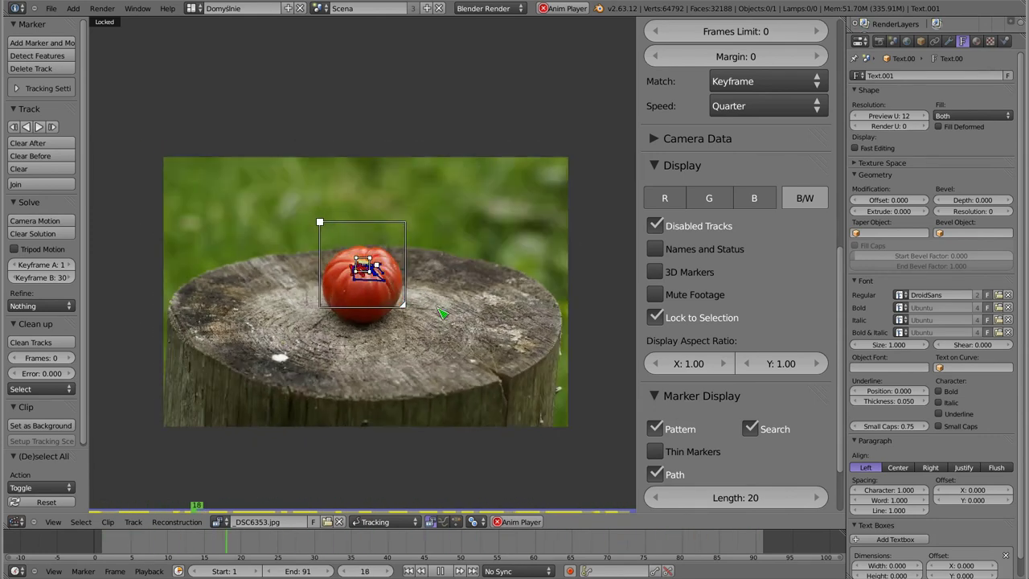
key("Escape")
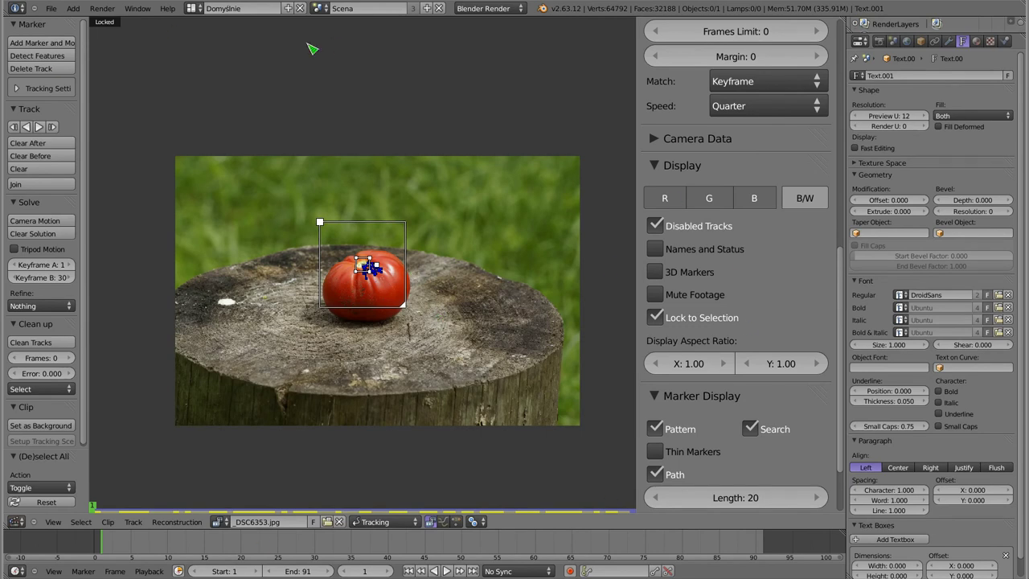
Set the clip editor to Reconstruction mode and enable 2D Stabilization under Footage Settings.
left_click(396, 529)
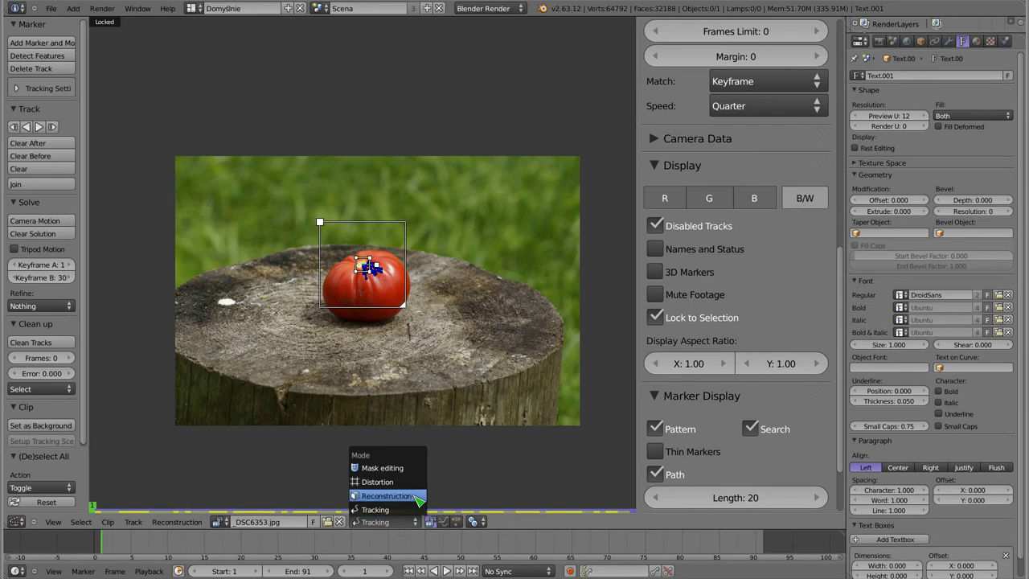
left_click(386, 495)
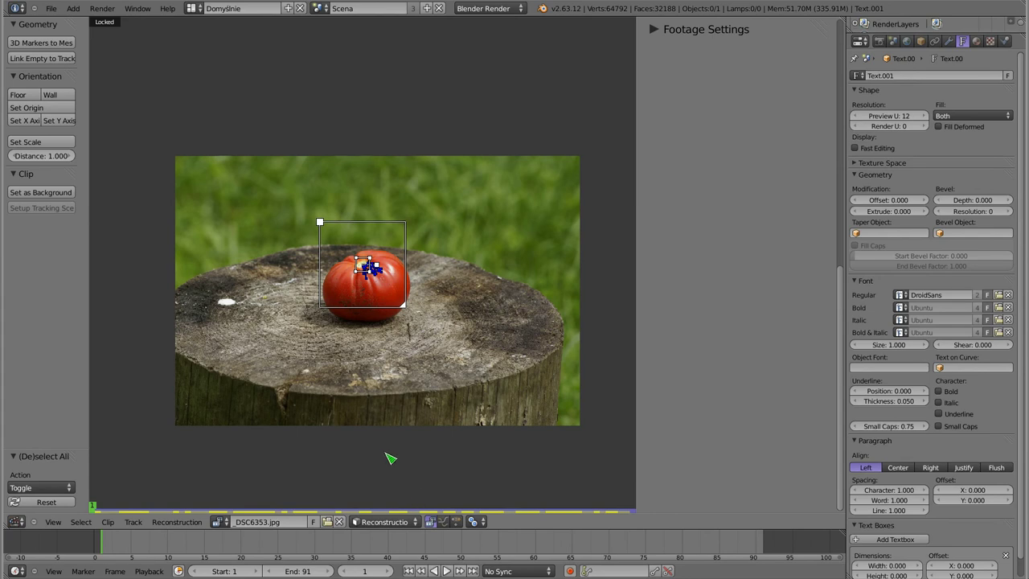
left_click(654, 29)
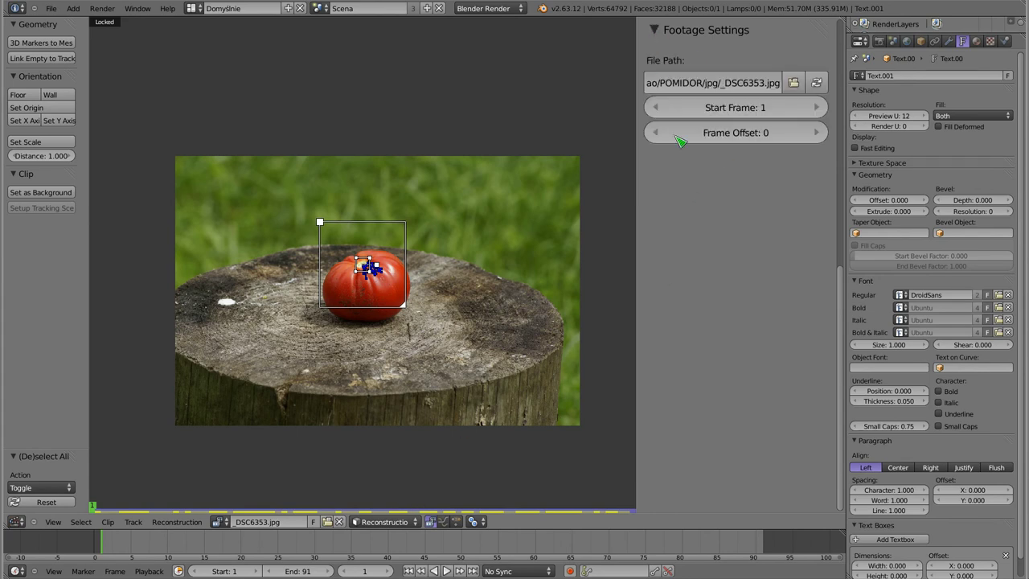
scroll(715, 285, "up", 3)
scroll(715, 298, "up", 4)
scroll(681, 401, "up", 2)
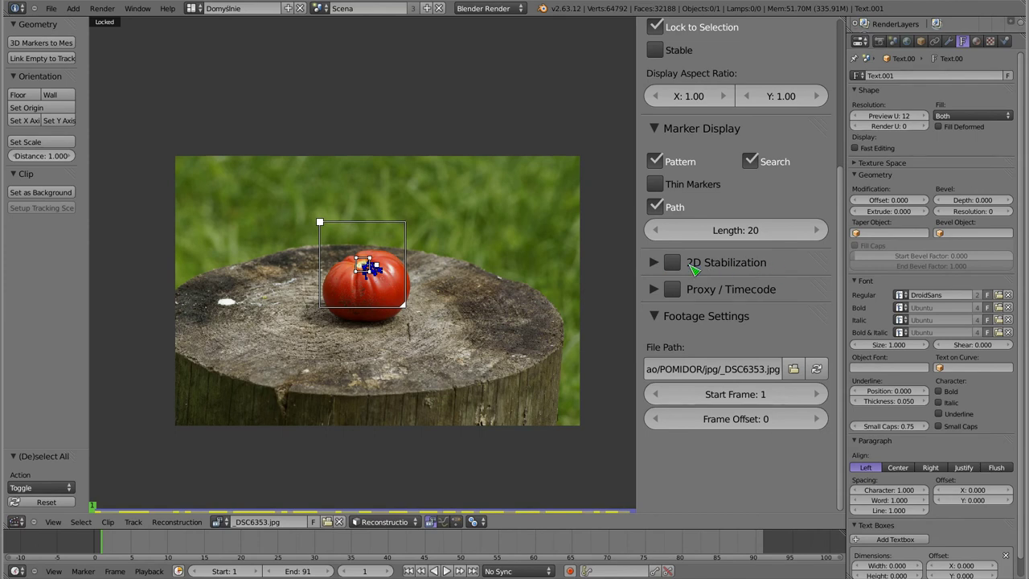
left_click(655, 265)
scroll(714, 418, "down", 2)
scroll(714, 418, "down", 2)
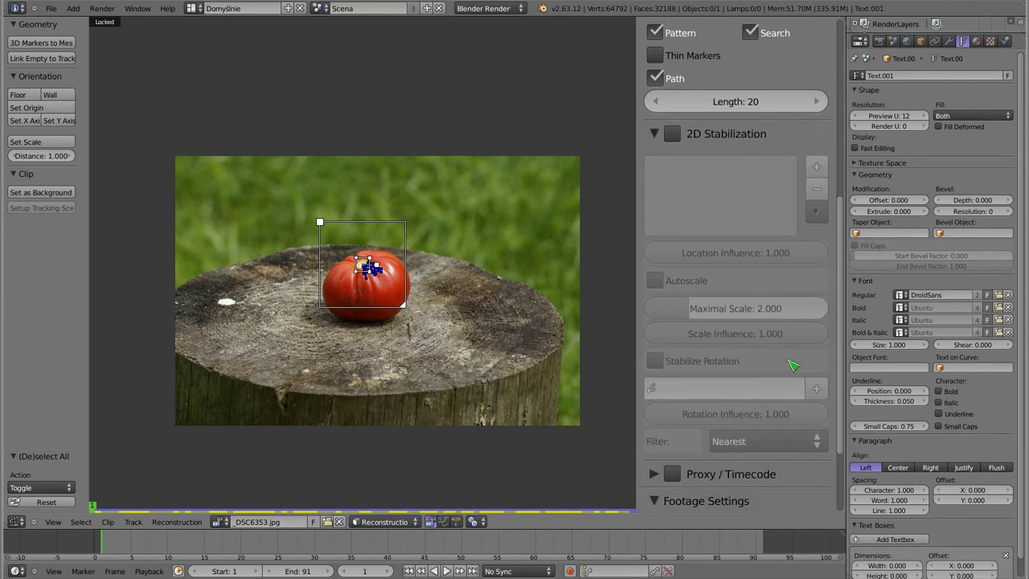
left_click(672, 135)
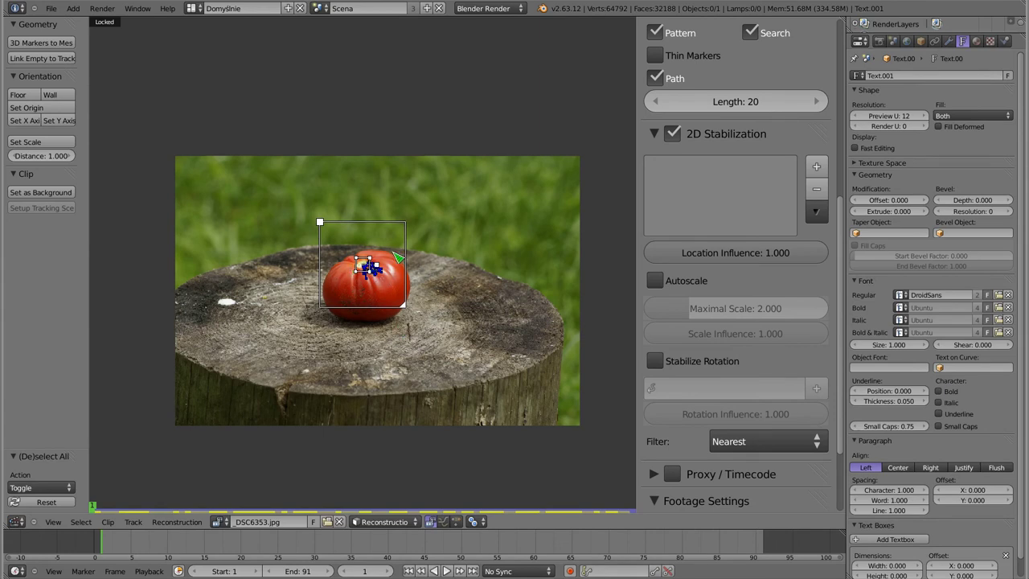
Add the tomato track to the 2D Stabilization list, turn on Autoscale, and play the footage.
left_click(817, 167)
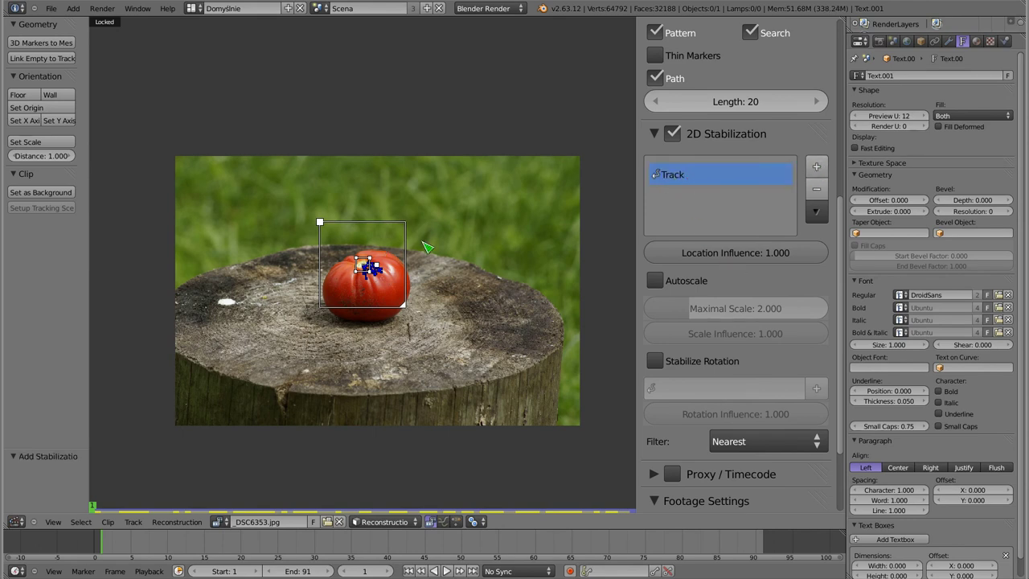
middle_click_drag(446, 253, 448, 269)
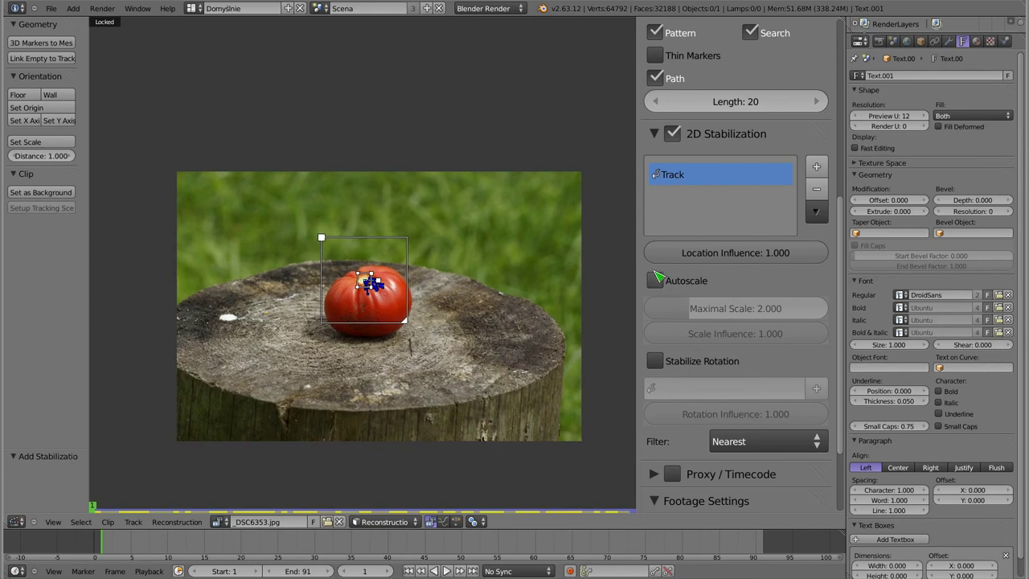
left_click(656, 281)
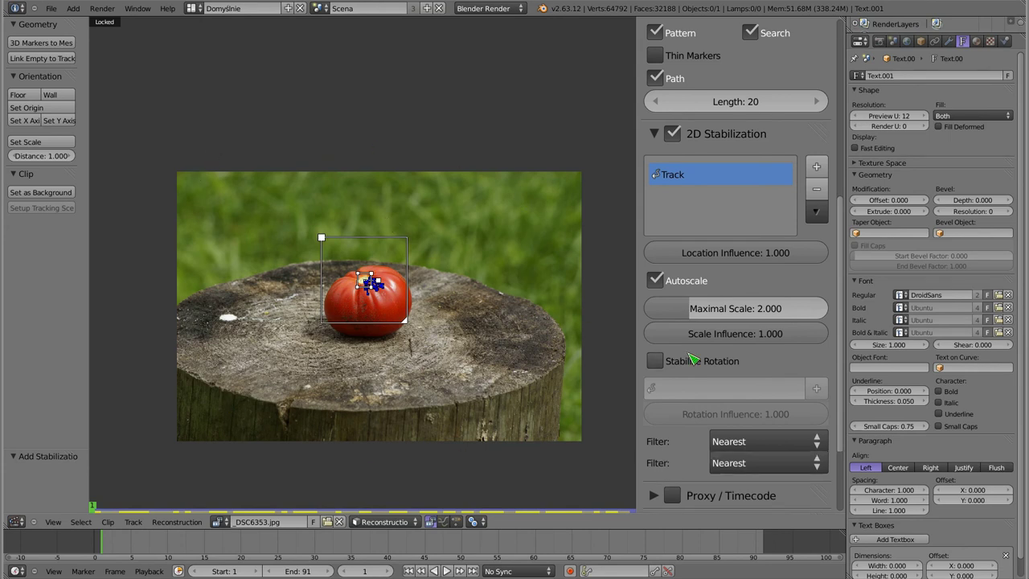
scroll(672, 334, "up", 5)
scroll(684, 338, "up", 1)
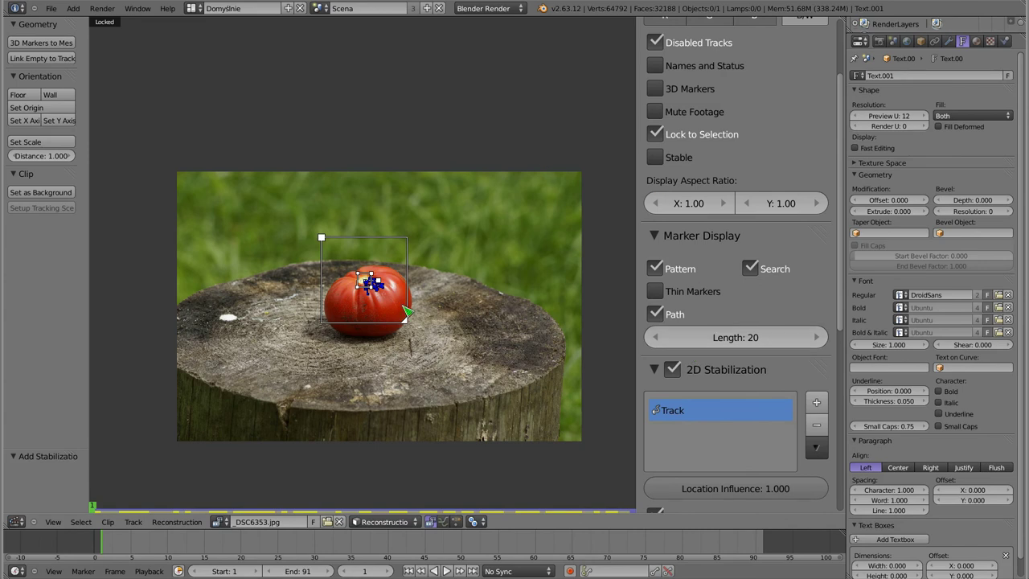
key("alt+a")
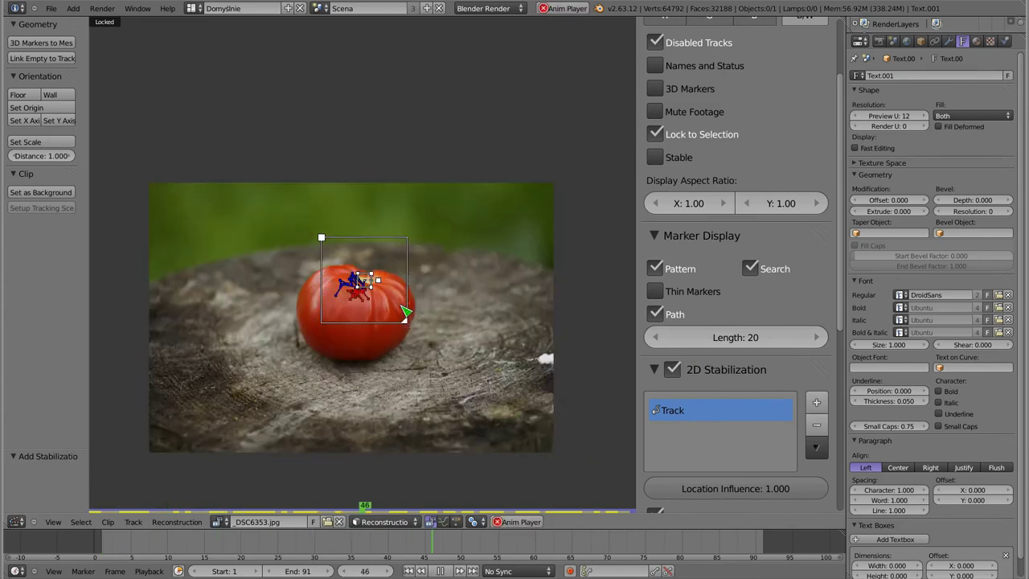
Turn on the Stable display and scrub through the stabilized tomato frames, panning the view.
left_click(656, 158)
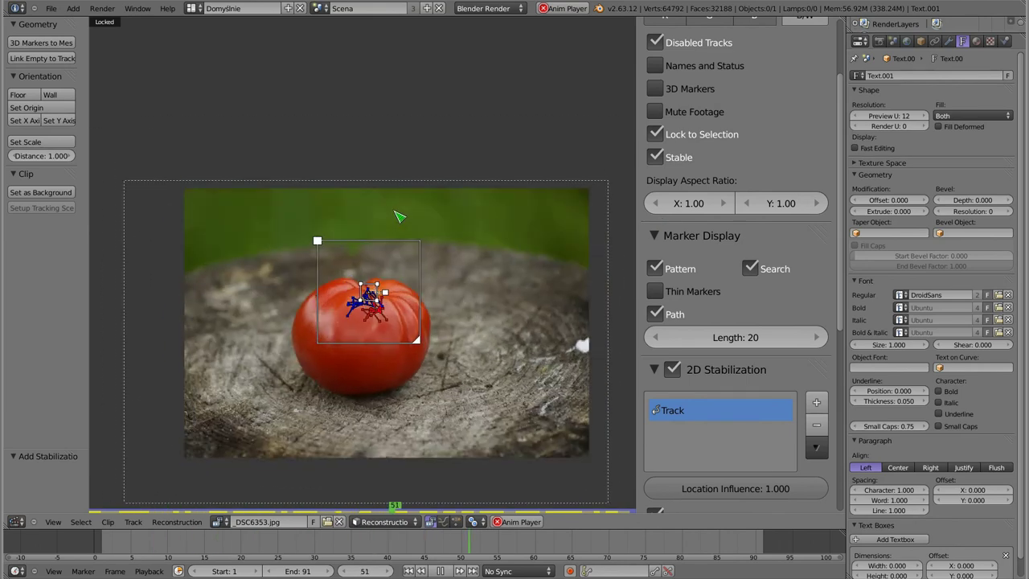
key("Escape")
left_click_drag(184, 548, 214, 547)
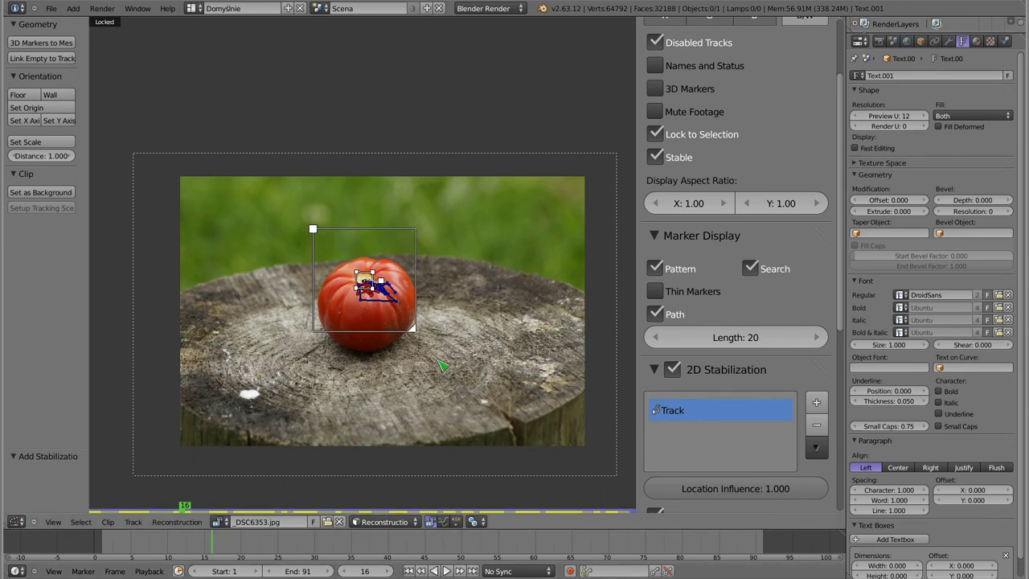
mouse_move(241, 545)
left_mouse_down()
mouse_move(272, 544)
mouse_move(257, 546)
left_mouse_up()
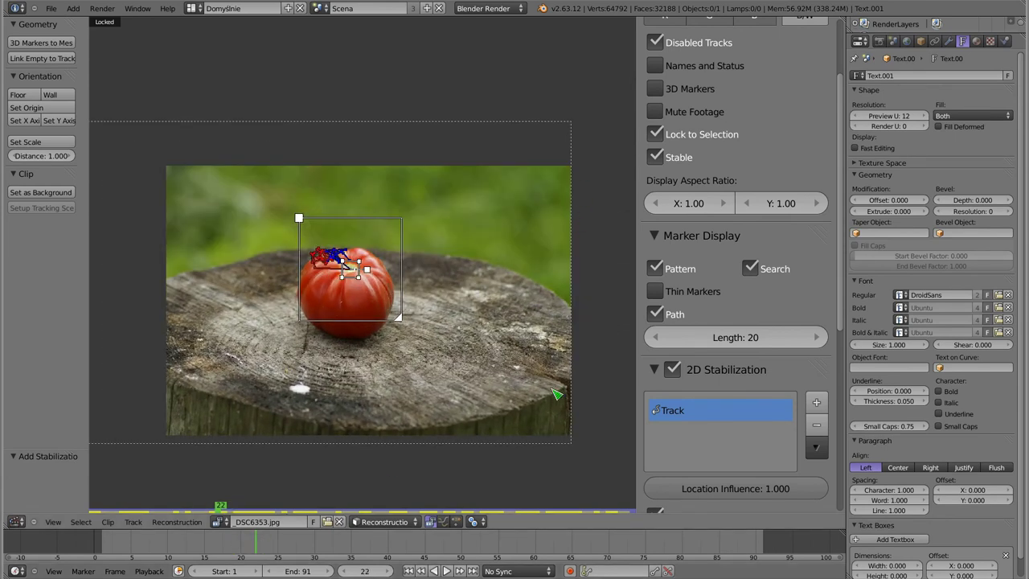
middle_click_drag(337, 307, 396, 281)
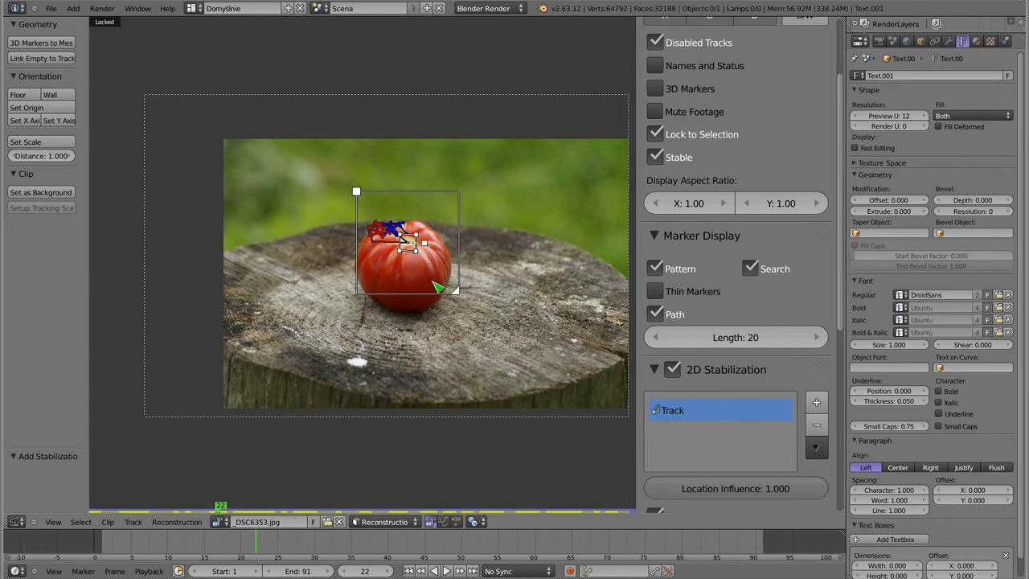
middle_click_drag(435, 286, 423, 285)
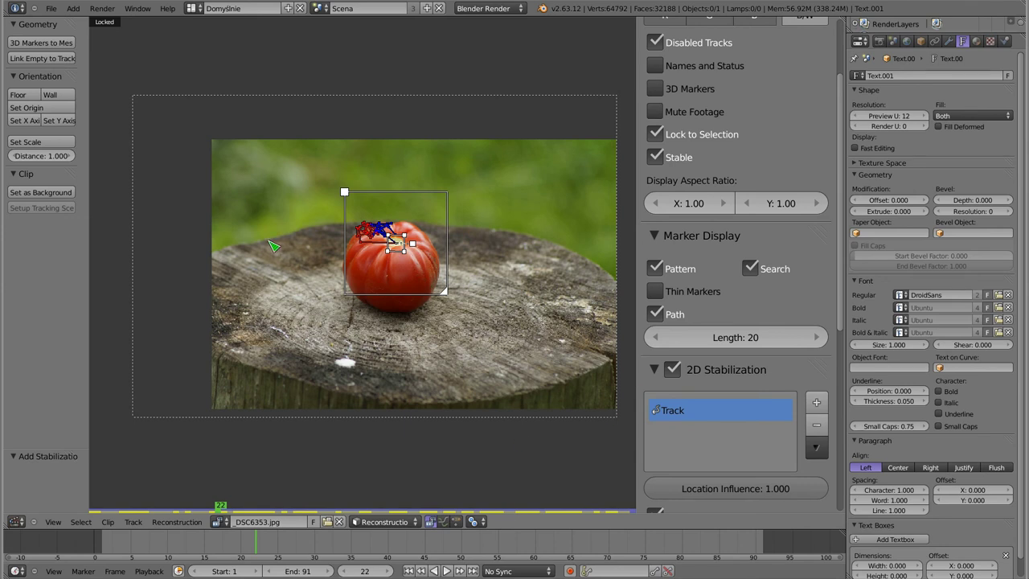
key("alt+a")
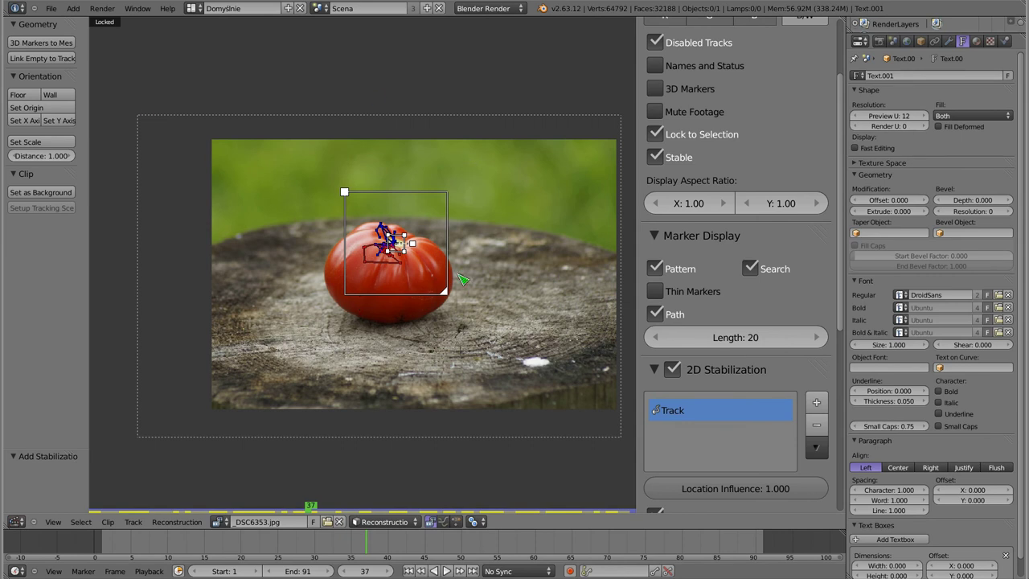
Switch off Lock to Selection so the view no longer follows the track.
left_click(655, 135)
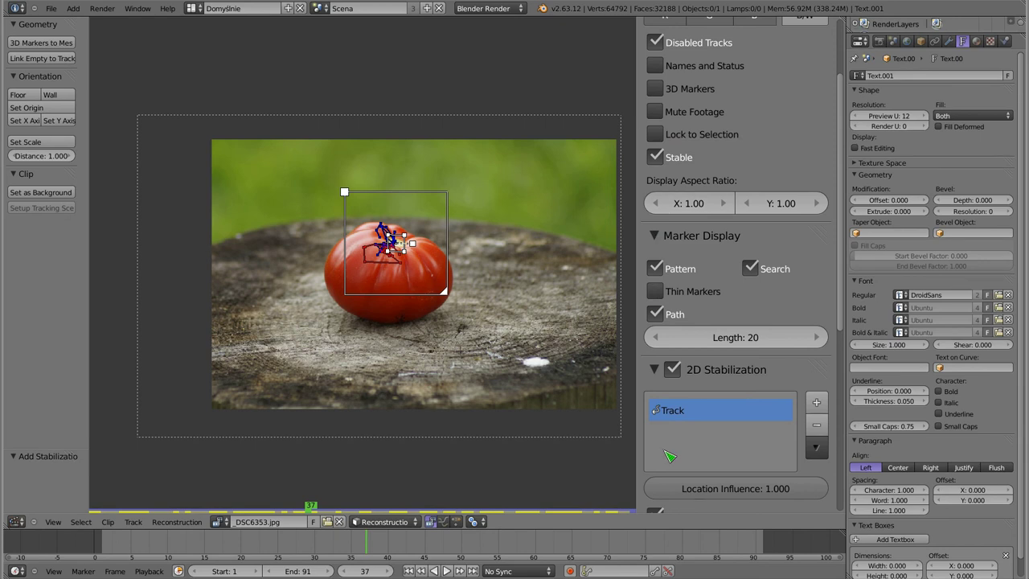
scroll(696, 447, "down", 2)
scroll(696, 447, "down", 3)
scroll(705, 366, "down", 4)
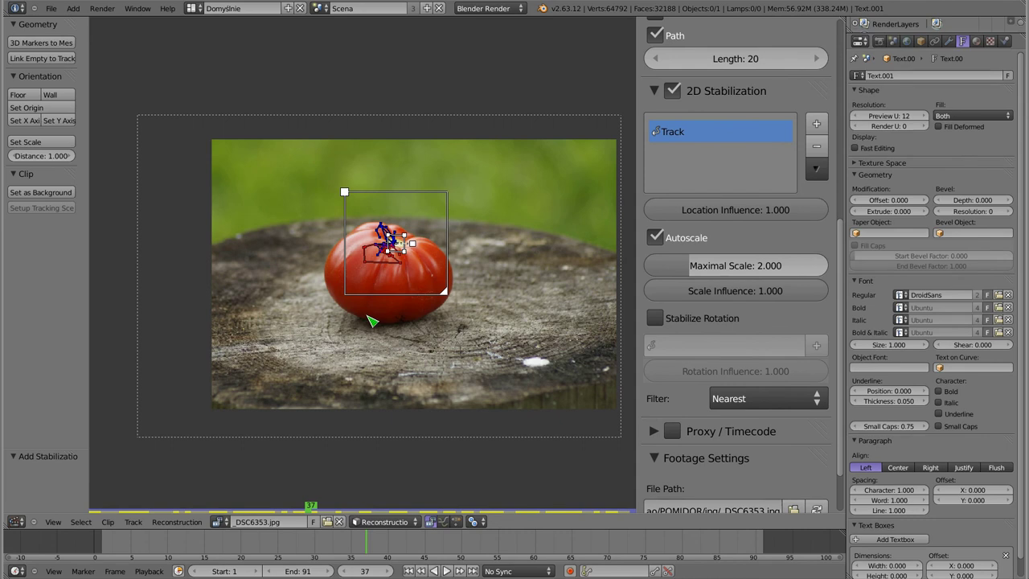
Show the compositing node tree and delete the unused Render Layers node.
key("shift+F3")
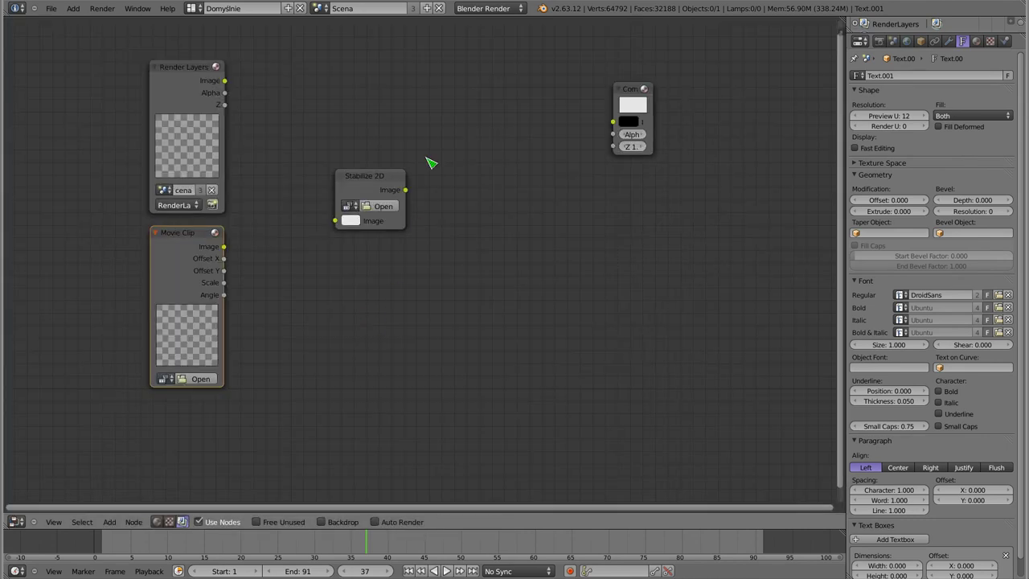
left_click_drag(382, 184, 401, 165)
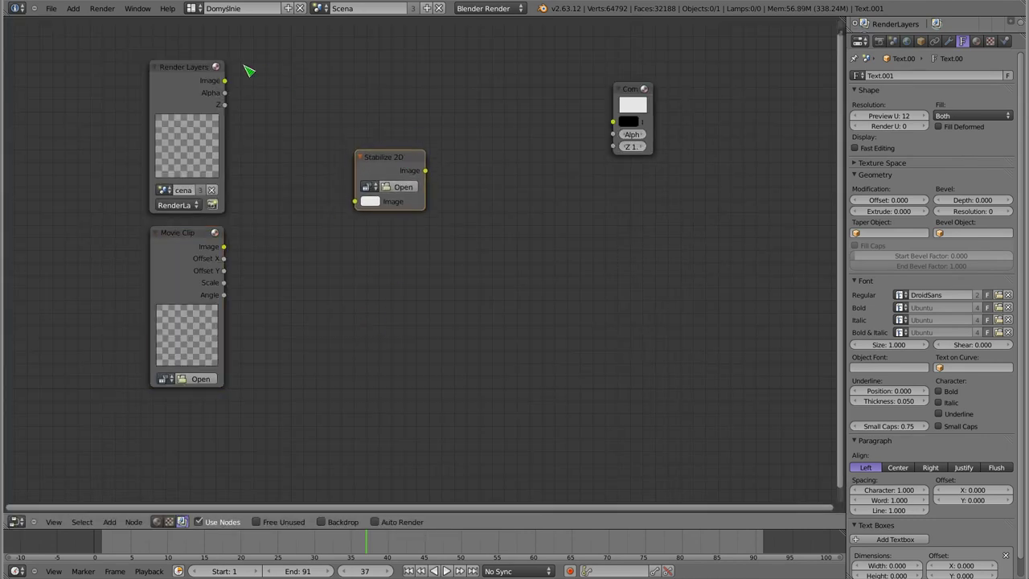
left_click_drag(189, 69, 161, 57)
key("x")
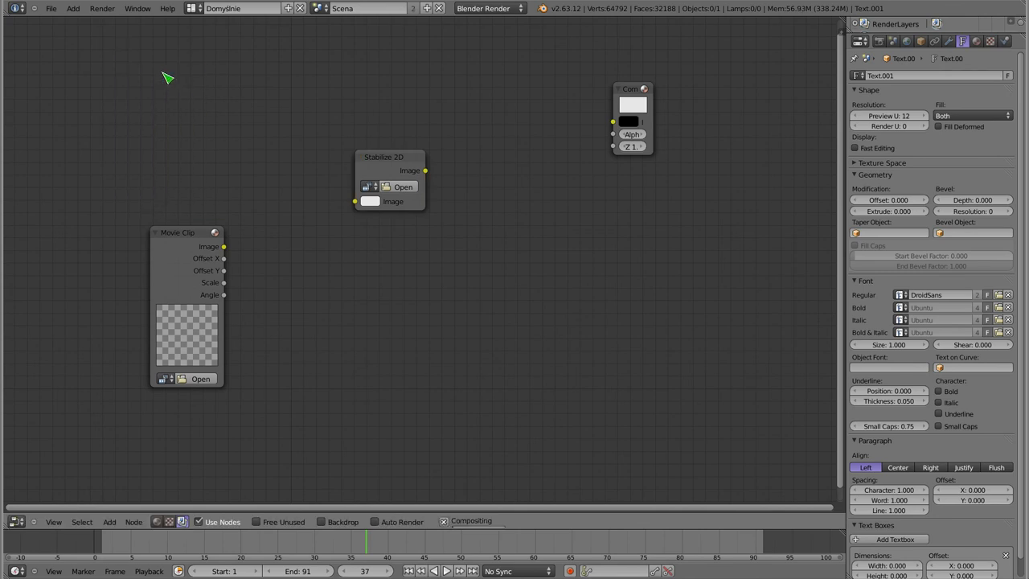
left_click_drag(196, 235, 194, 112)
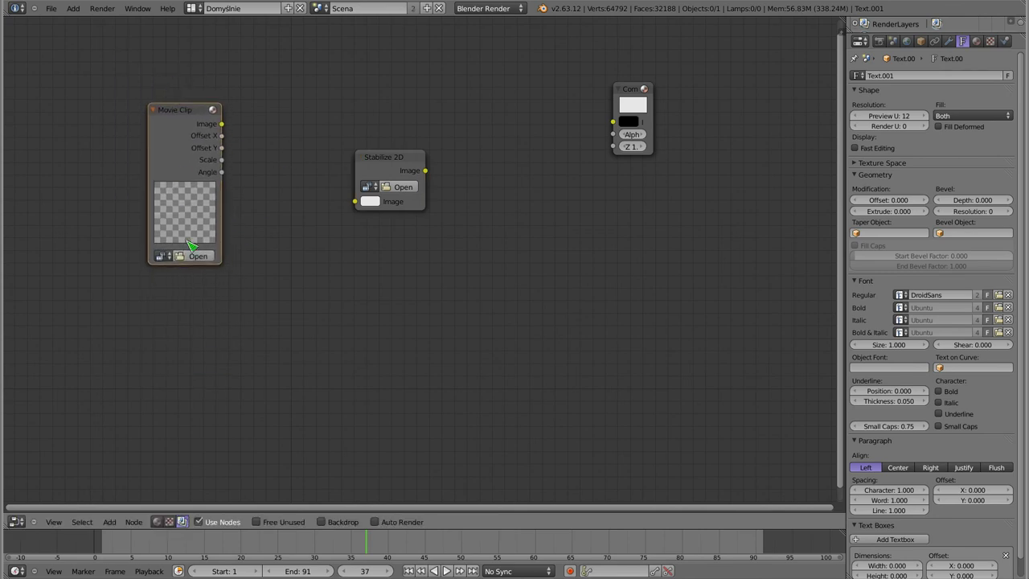
Load the POMIDOR/jpg tomato frame sequence into the Movie Clip node.
left_click(198, 256)
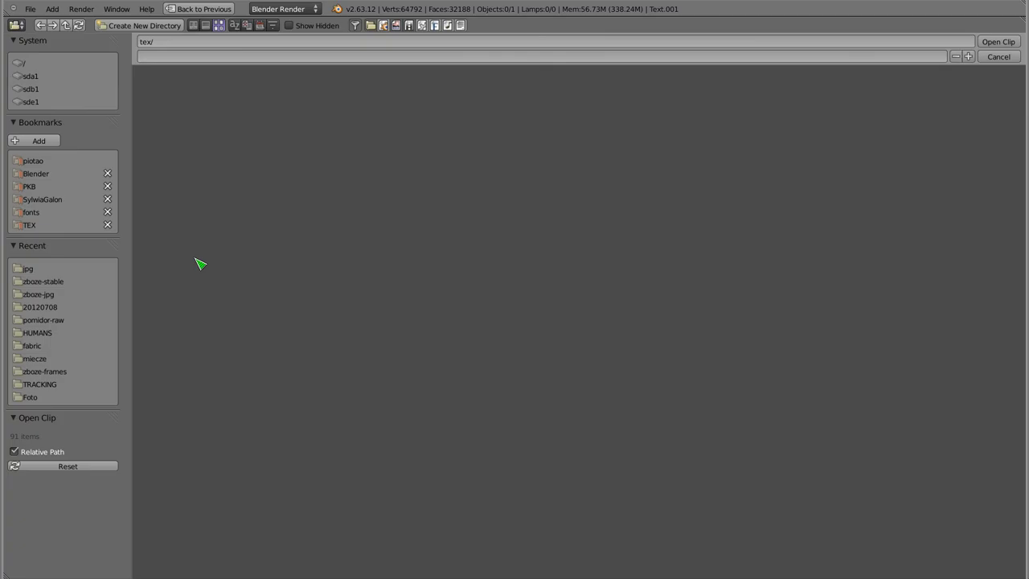
left_click(33, 161)
double_click(492, 109)
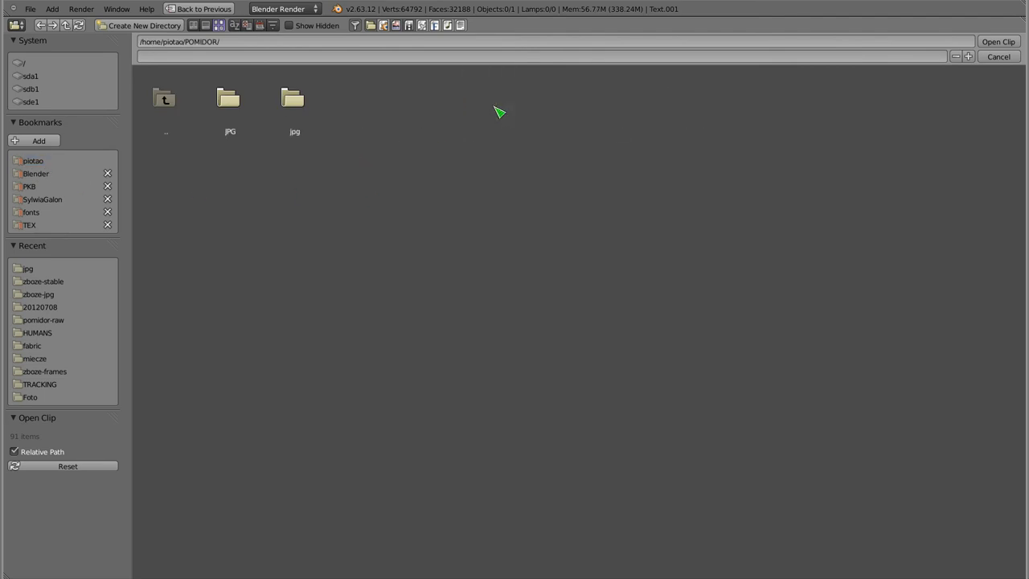
double_click(296, 111)
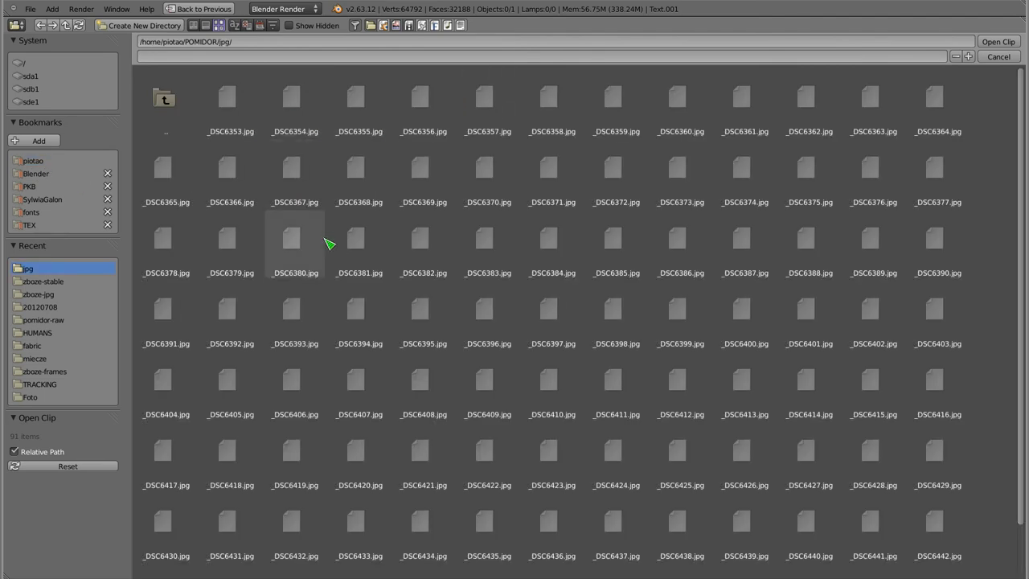
left_click(998, 42)
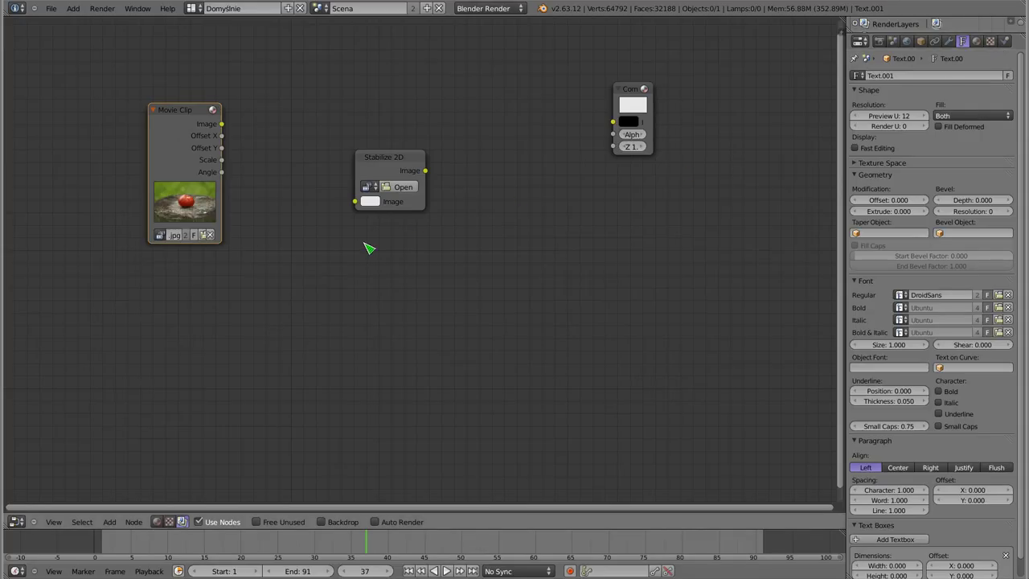
Attach a Viewer to the Movie Clip, enable Backdrop, and preview the unstabilized footage from frame 1.
left_click(193, 127, "ctrl+shift")
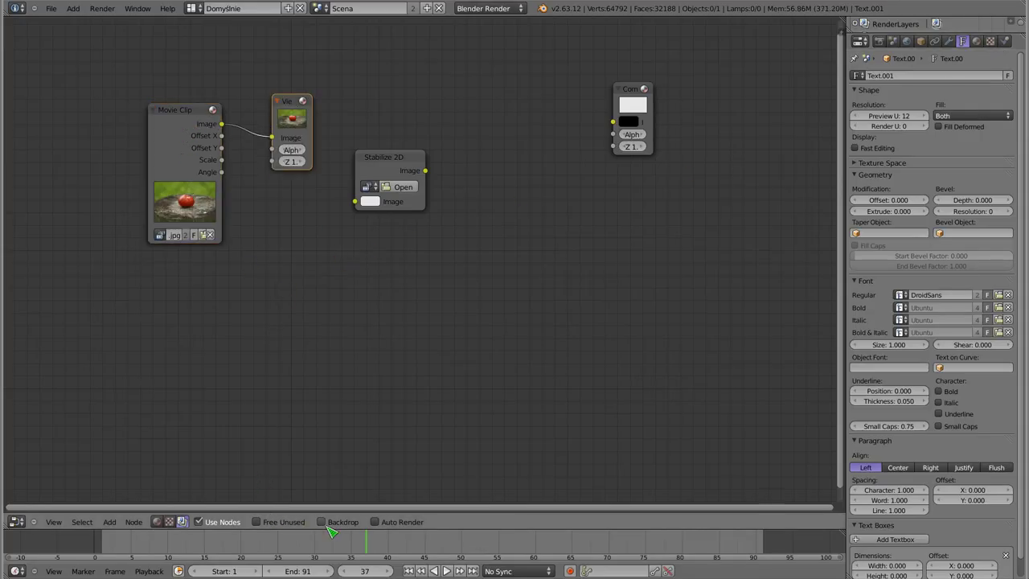
left_click(322, 522)
key("alt+a")
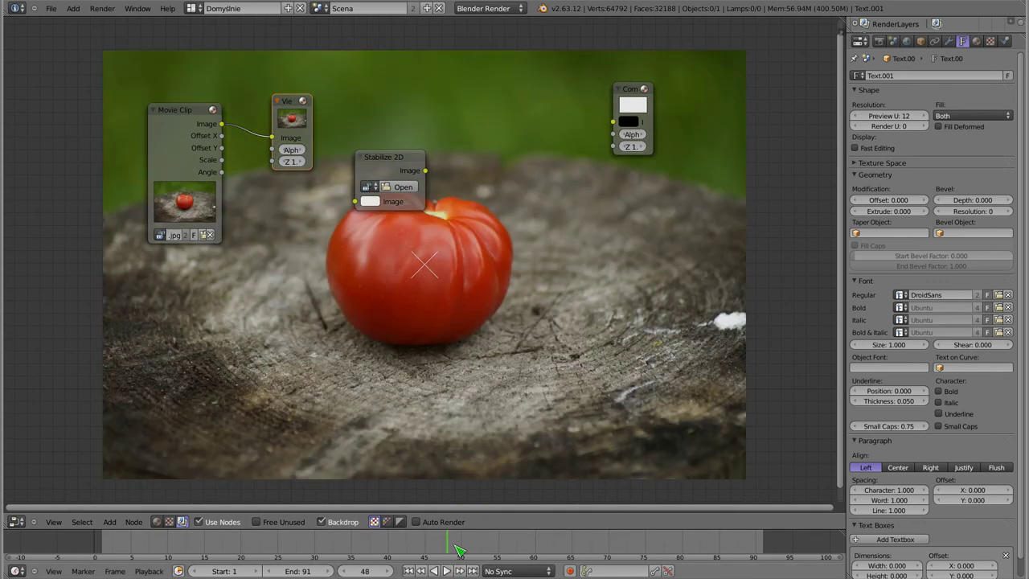
key("alt+a")
mouse_move(519, 547)
left_mouse_down()
mouse_move(661, 547)
mouse_move(101, 545)
left_mouse_up()
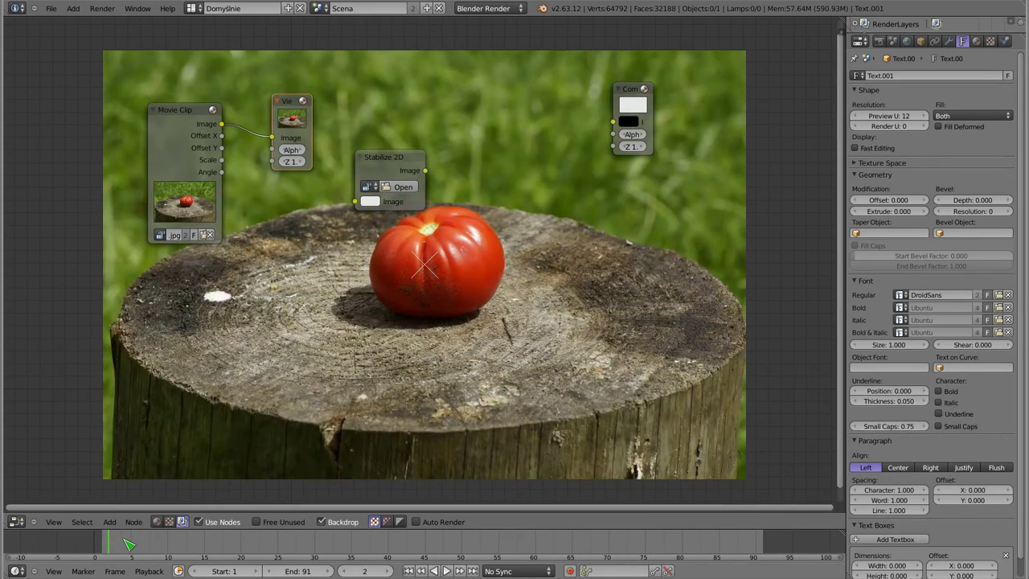
left_click(124, 543)
key("shift+Left")
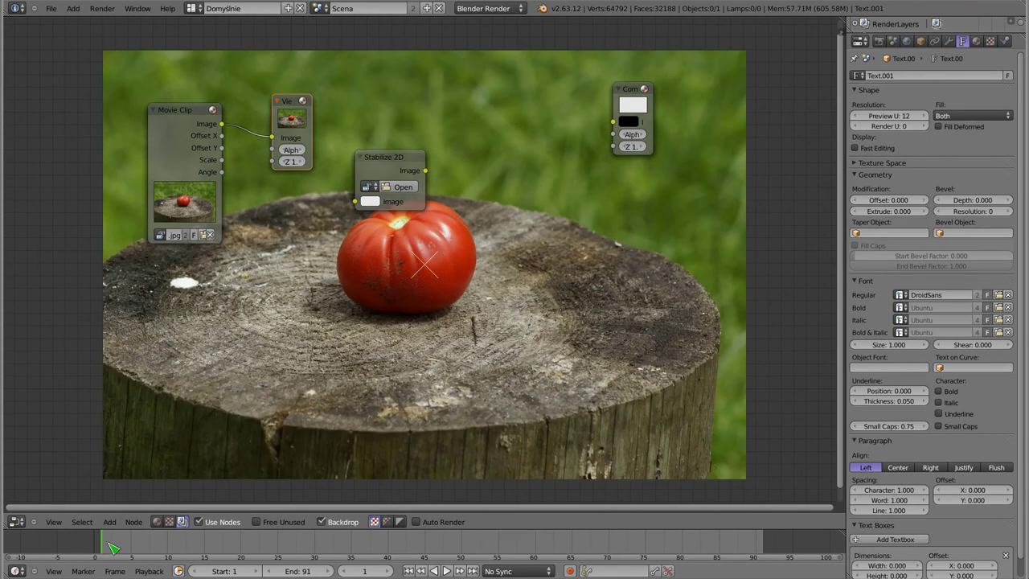
key("alt+a")
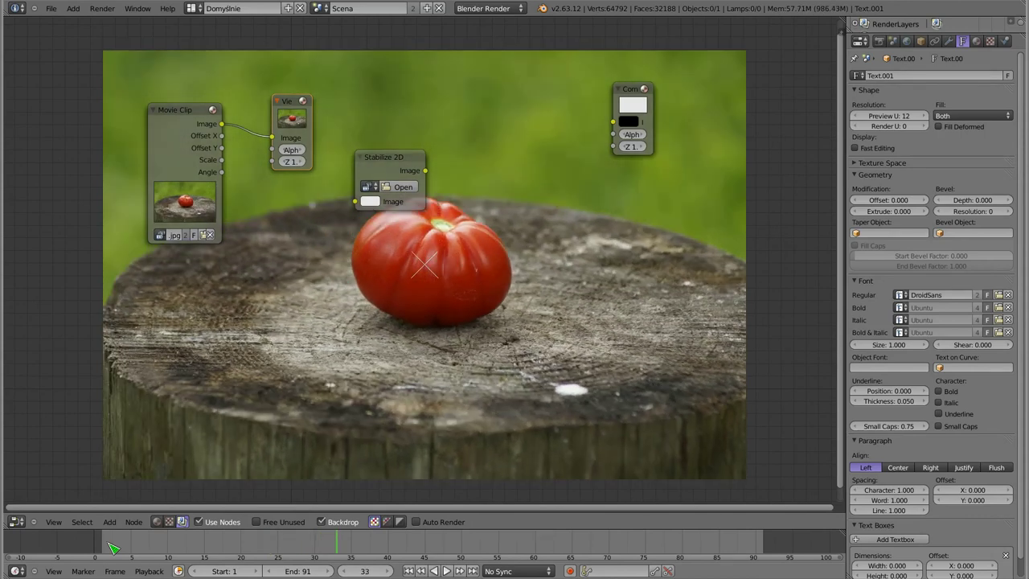
Link Movie Clip Image → Stabilize 2D → Viewer Image, then begin choosing the Stabilize 2D clip.
left_click_drag(294, 103, 533, 70)
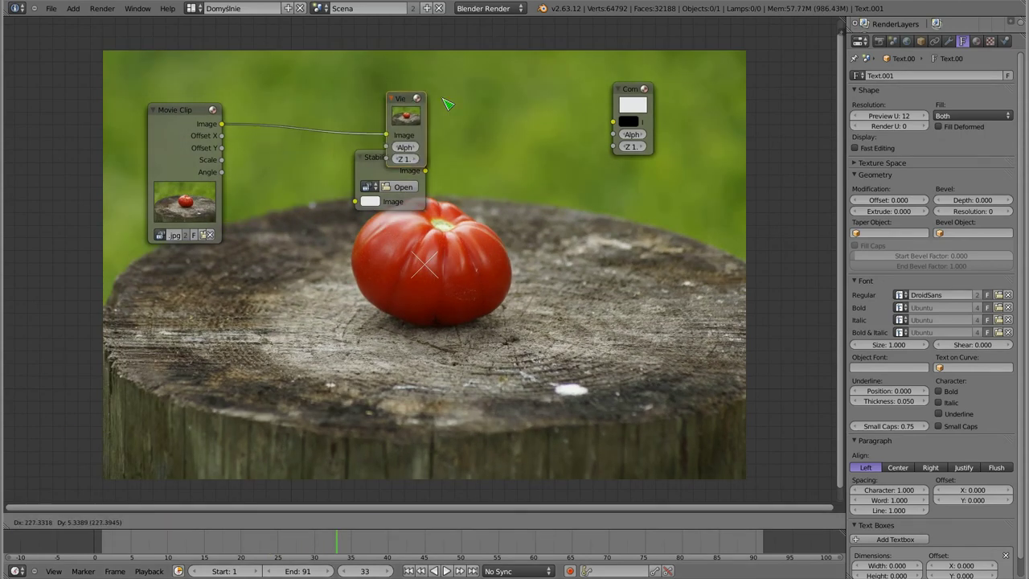
left_click_drag(222, 125, 354, 202)
left_click_drag(426, 172, 511, 106)
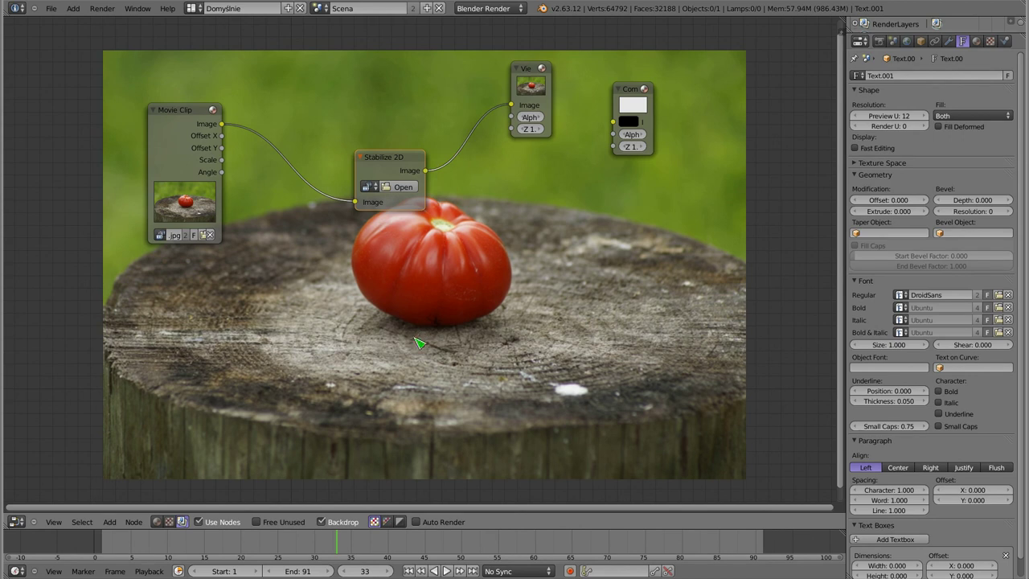
left_click_drag(400, 160, 374, 135)
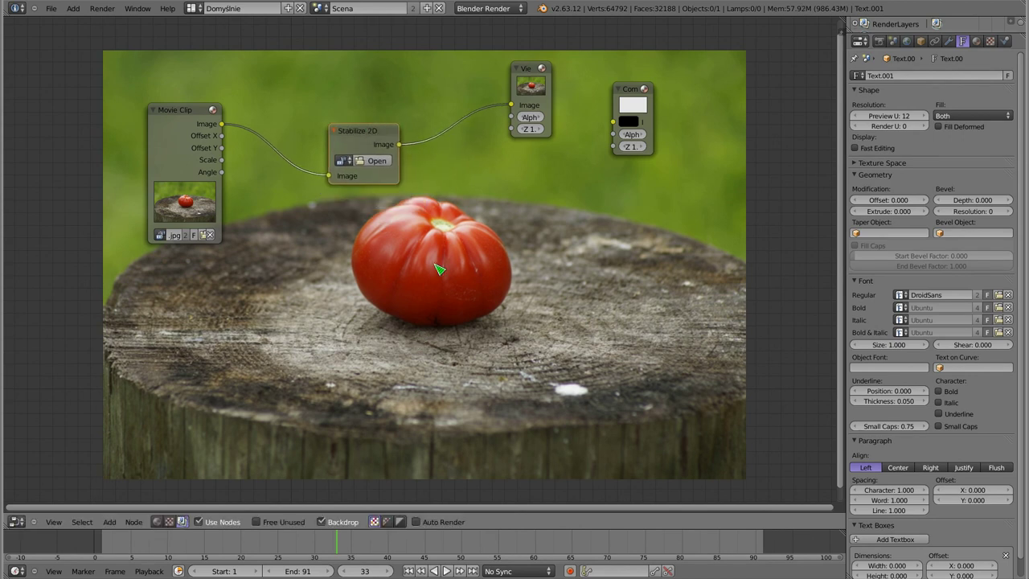
left_click(372, 161)
Load the recent jpg tomato sequence into Stabilize 2D and relink its output to the Viewer.
left_click(29, 269)
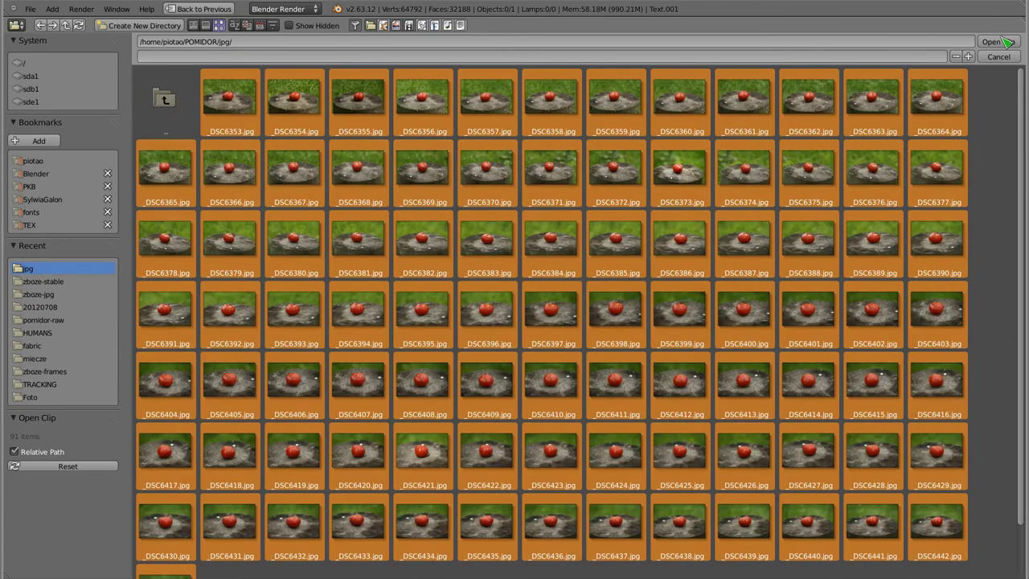
left_click(1006, 41)
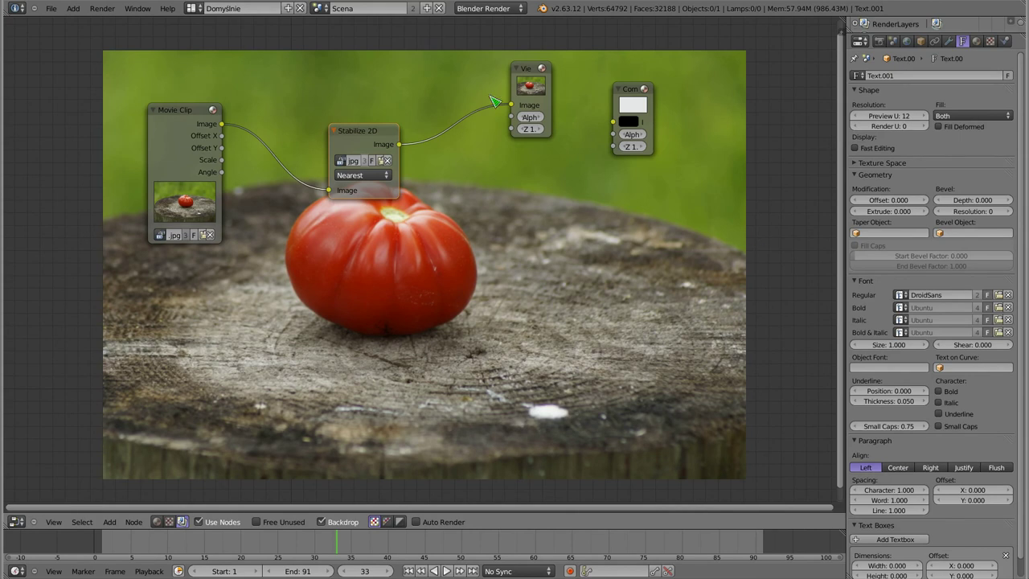
left_click_drag(351, 133, 367, 73)
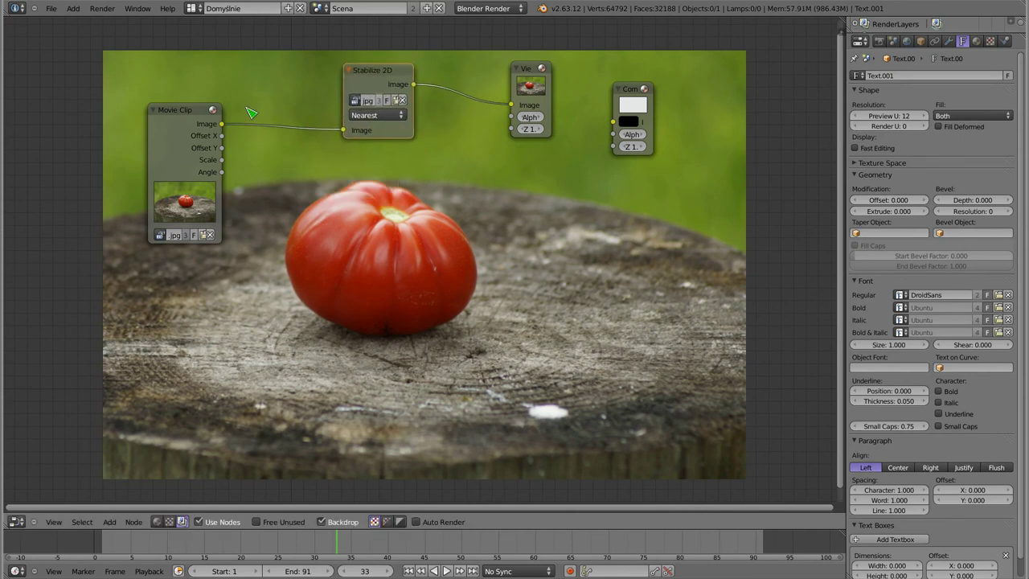
mouse_move(197, 122)
left_mouse_down()
mouse_move(205, 131)
mouse_move(80, 211)
mouse_move(64, 205)
left_mouse_up()
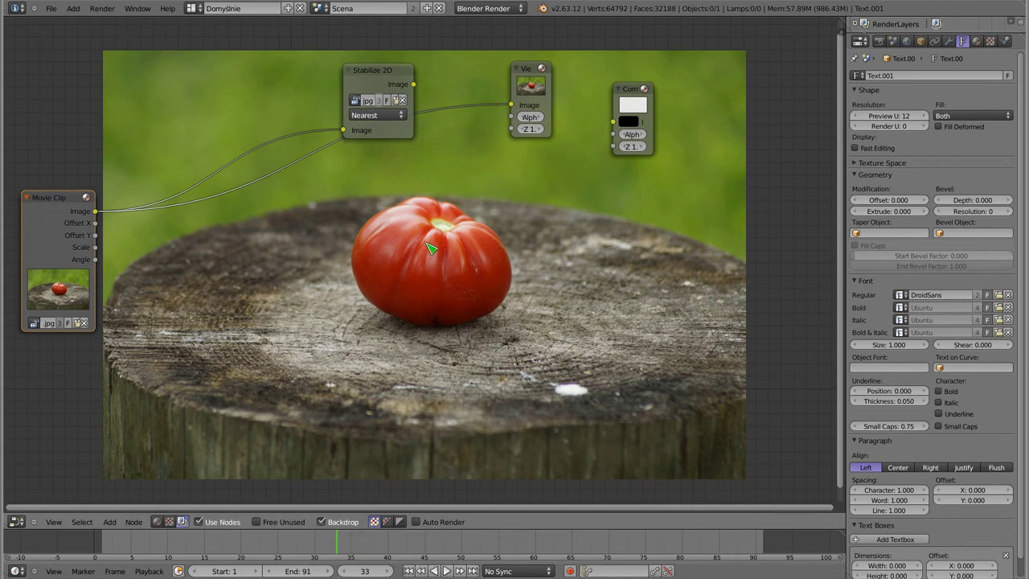
left_click_drag(413, 84, 511, 104)
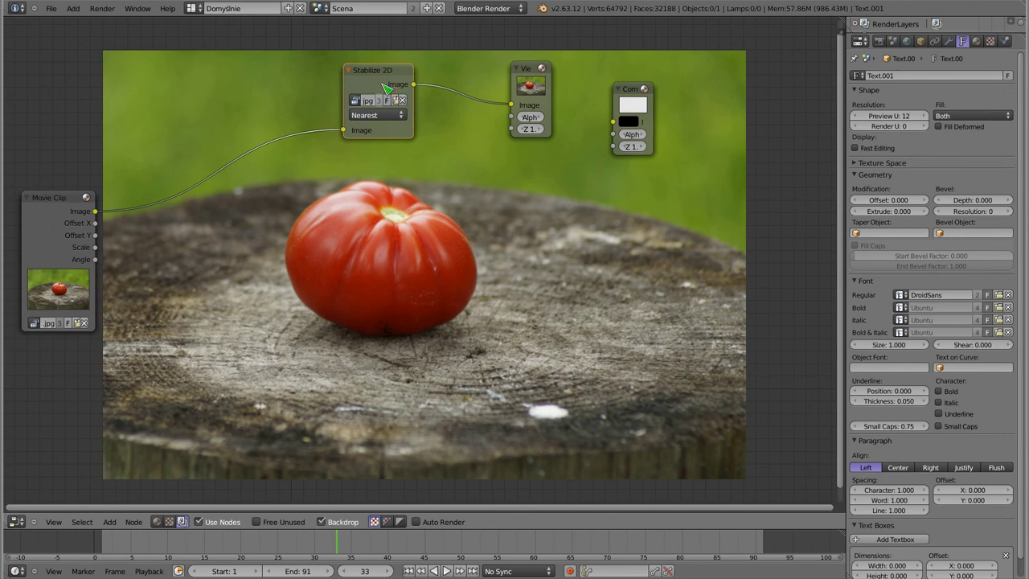
Rearrange the Stabilize 2D, Movie Clip and Viewer nodes and return to frame 1.
left_click_drag(384, 85, 134, 217)
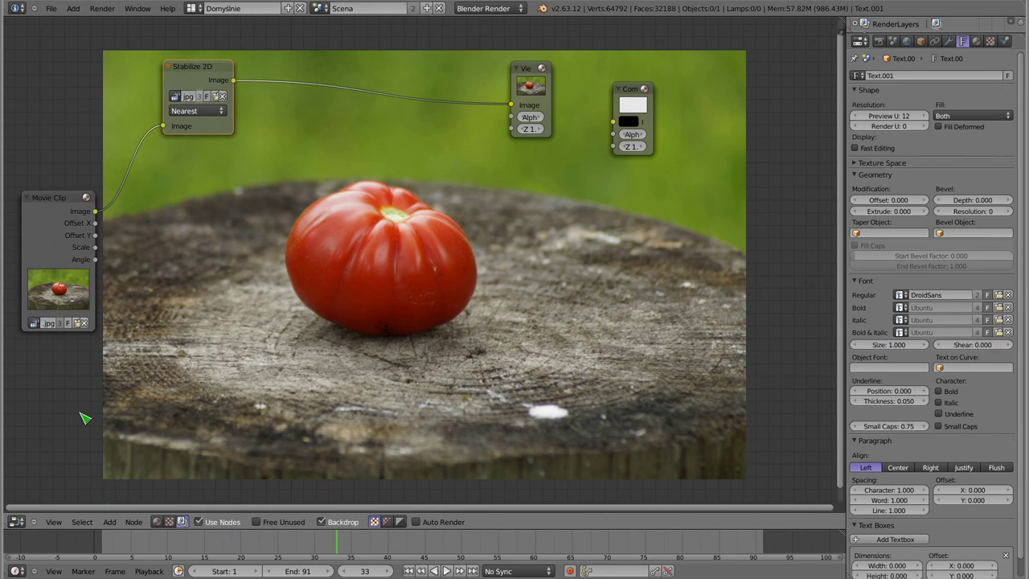
left_click_drag(53, 202, 51, 205)
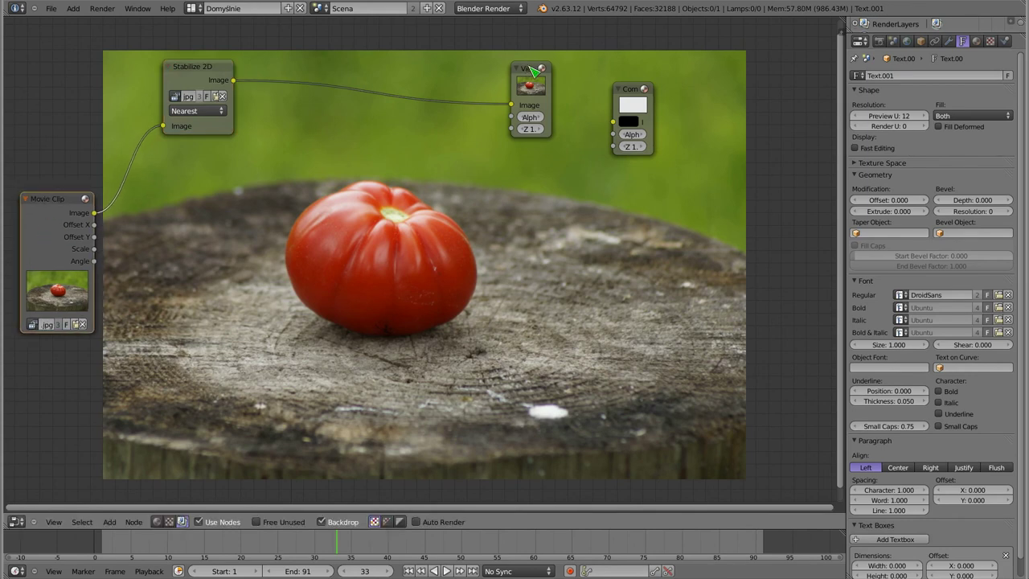
left_click_drag(532, 71, 575, 58)
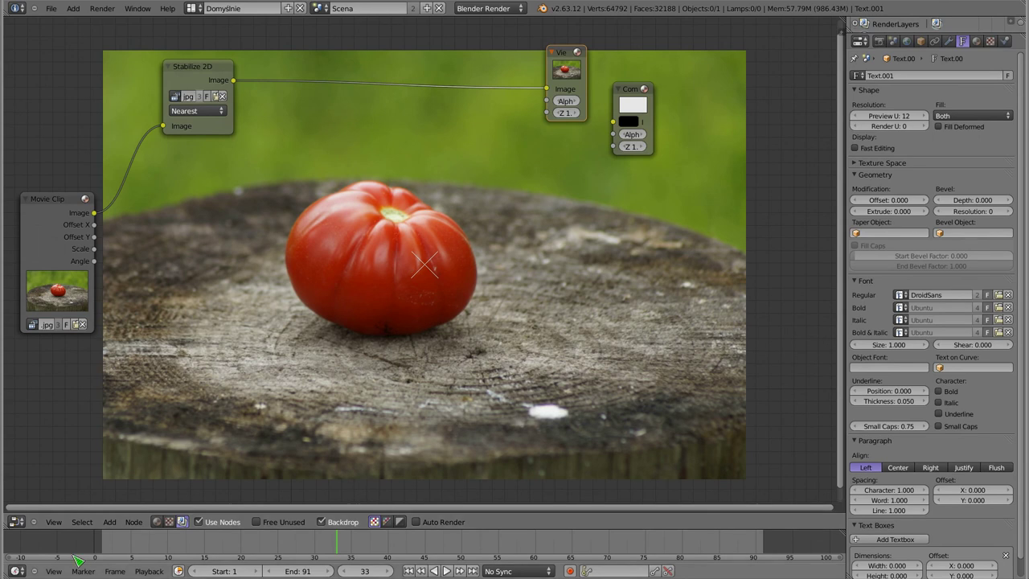
left_click(110, 546)
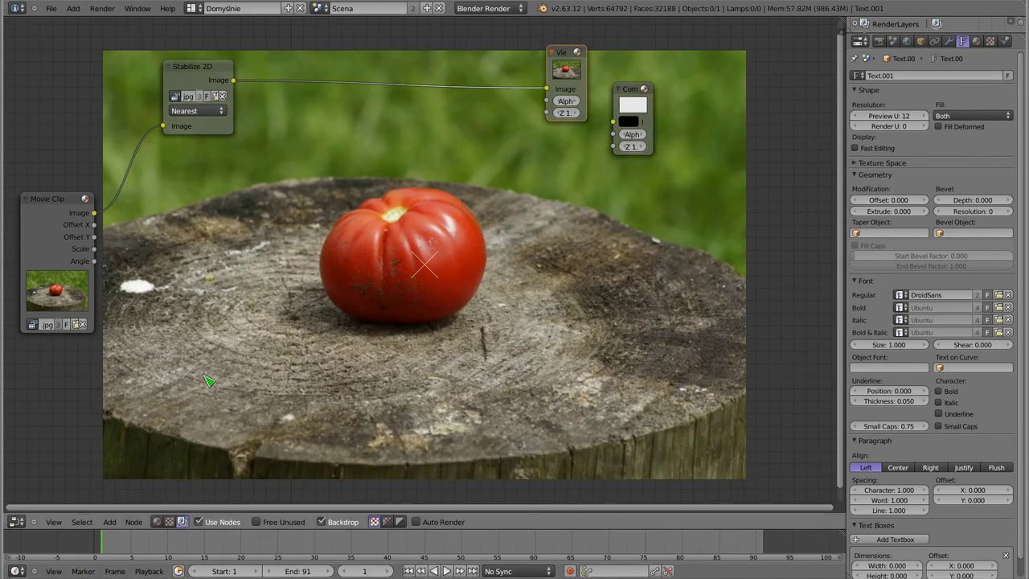
Move the Viewer aside and wire Stabilize 2D's Image output into the Composite node's Image input.
key("alt+a")
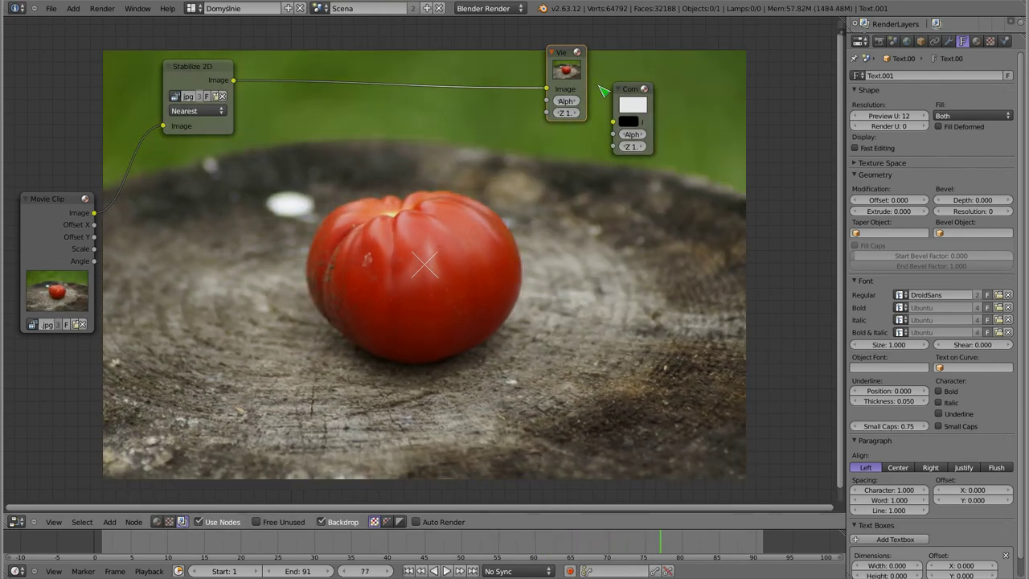
left_click_drag(568, 56, 496, 40)
mouse_move(233, 80)
left_mouse_down()
mouse_move(580, 157)
mouse_move(612, 125)
left_mouse_up()
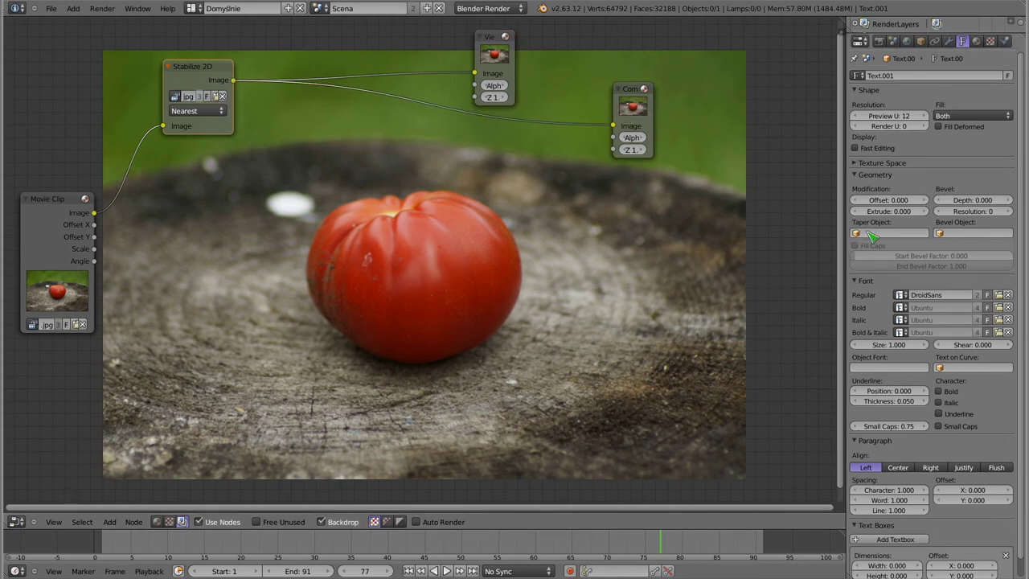
Create a folder named stable inside POMIDOR and set it as the render output path.
left_click(879, 41)
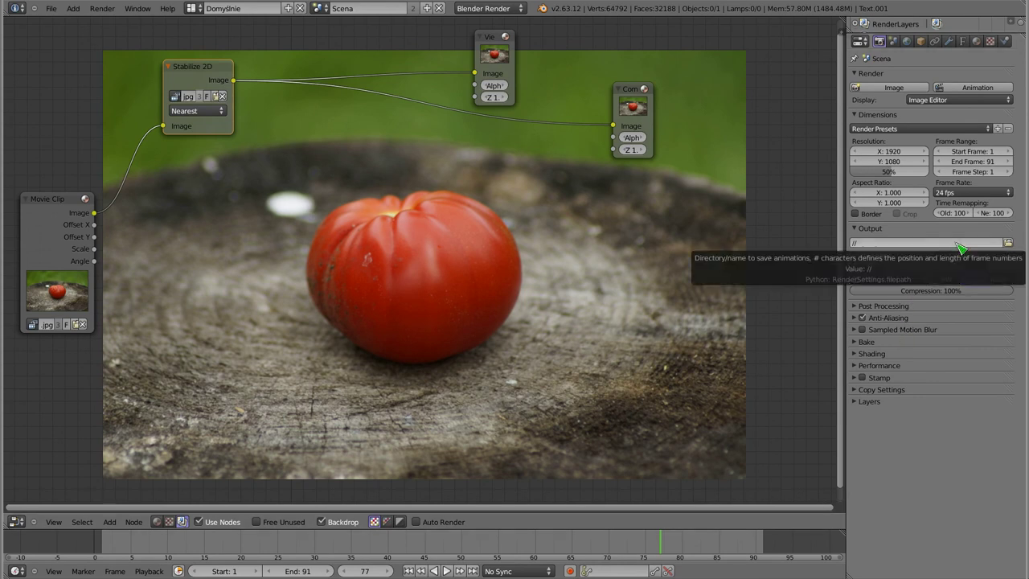
left_click(1009, 243)
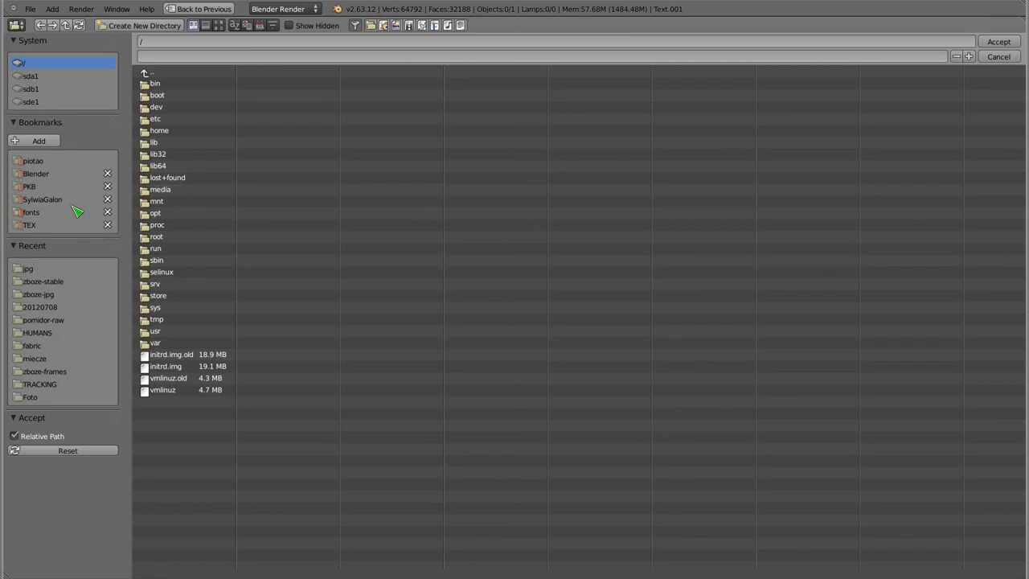
left_click(36, 269)
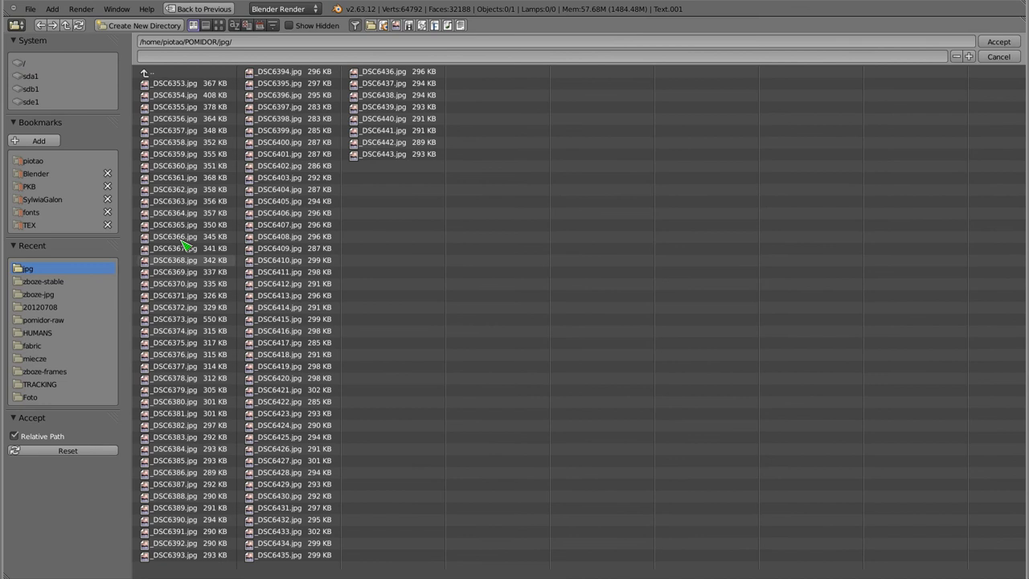
left_click(152, 74)
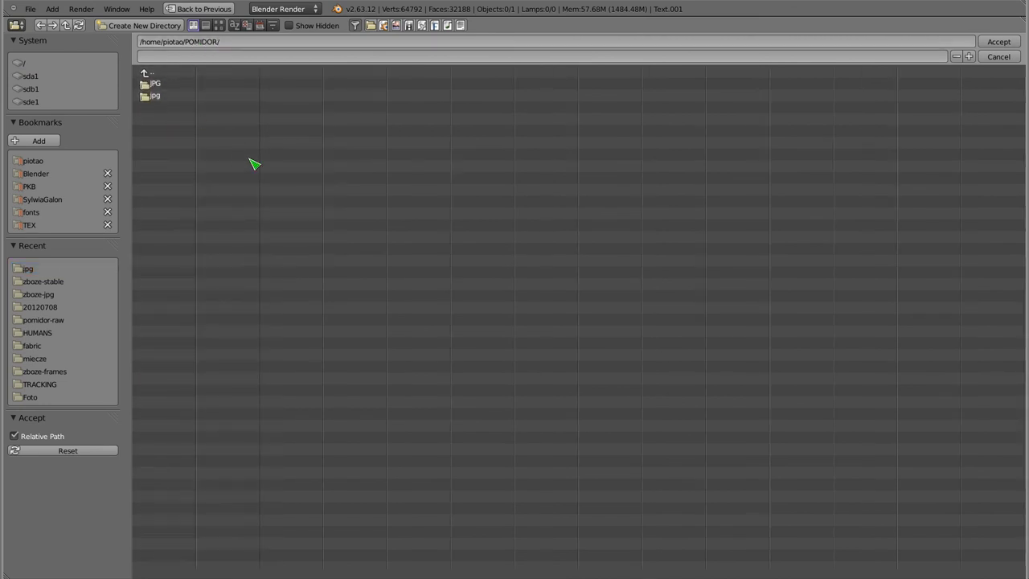
key("i")
left_click(354, 228)
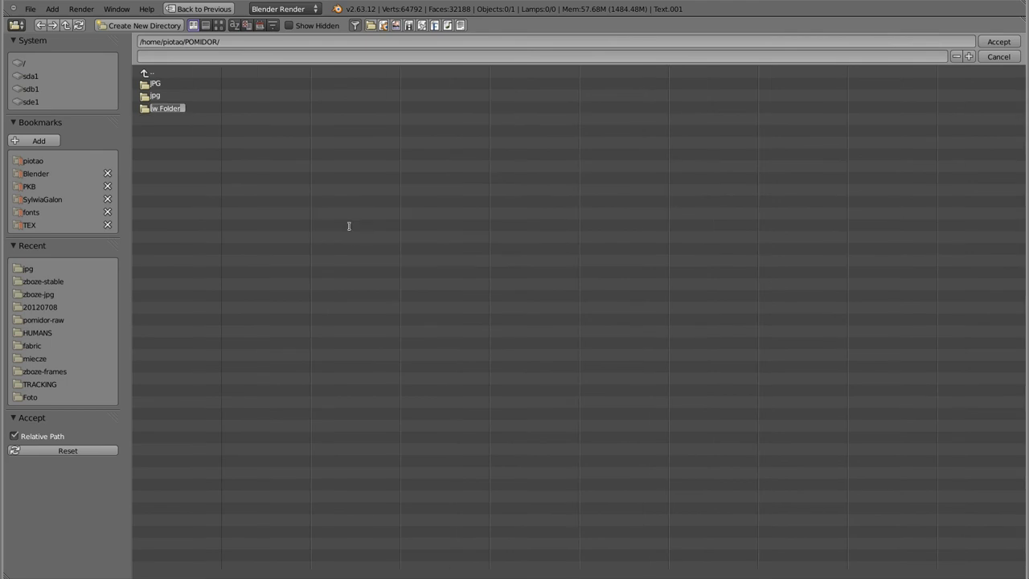
type("stable")
key("Return")
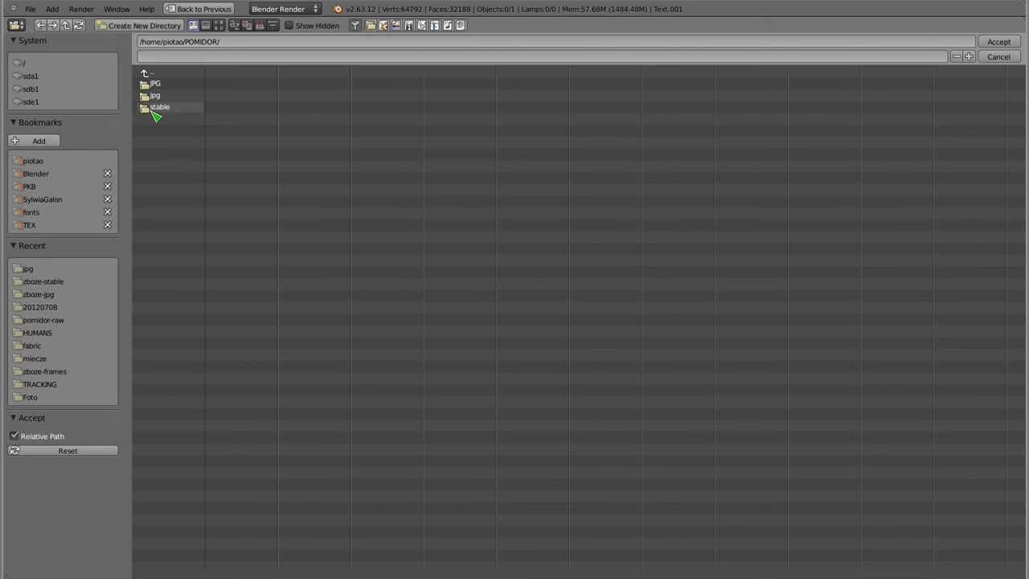
left_click(165, 114)
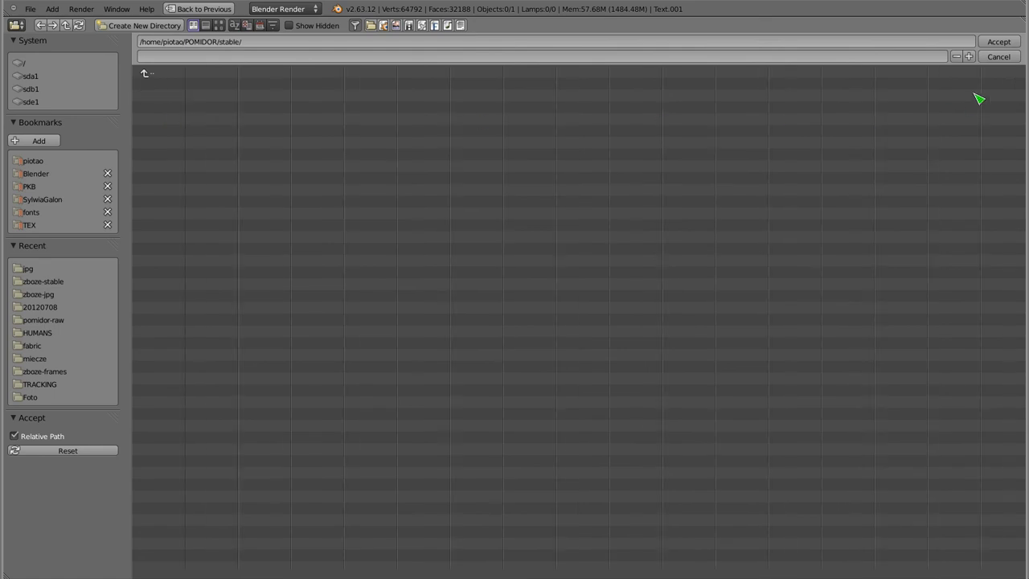
left_click(1000, 41)
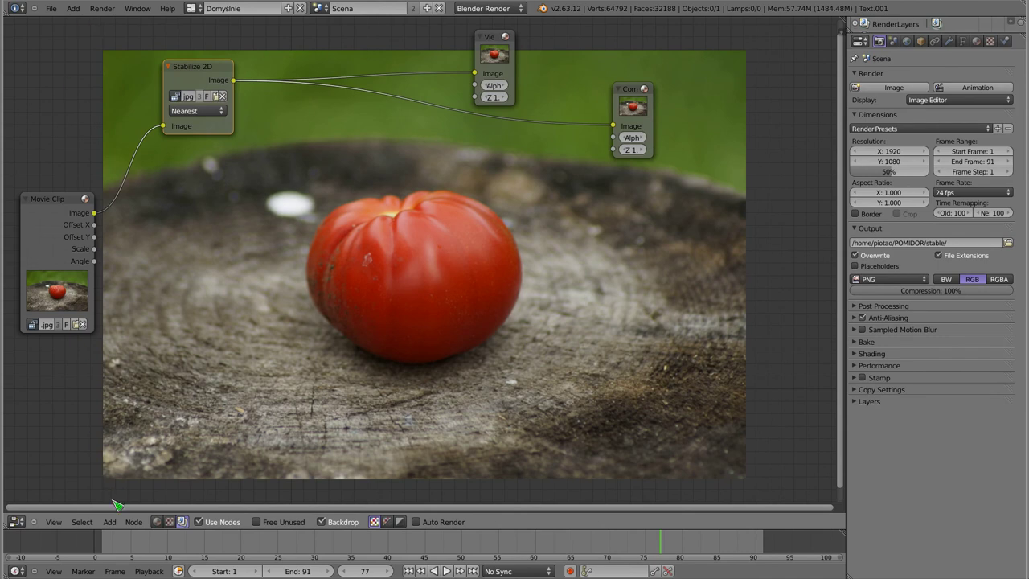
Set the output file format to H.264 with a Matroska container.
key("shift+Left")
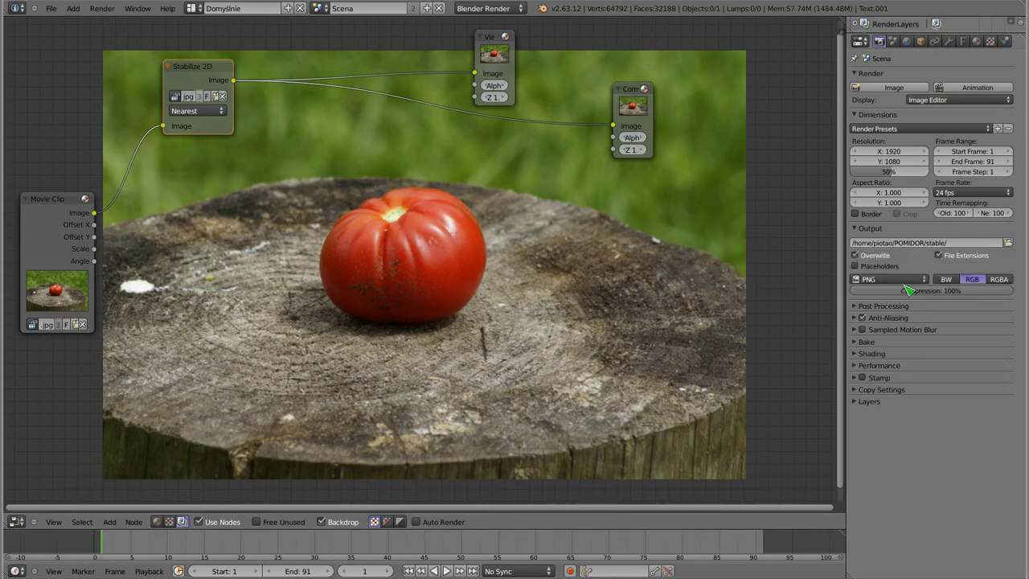
left_click(904, 283)
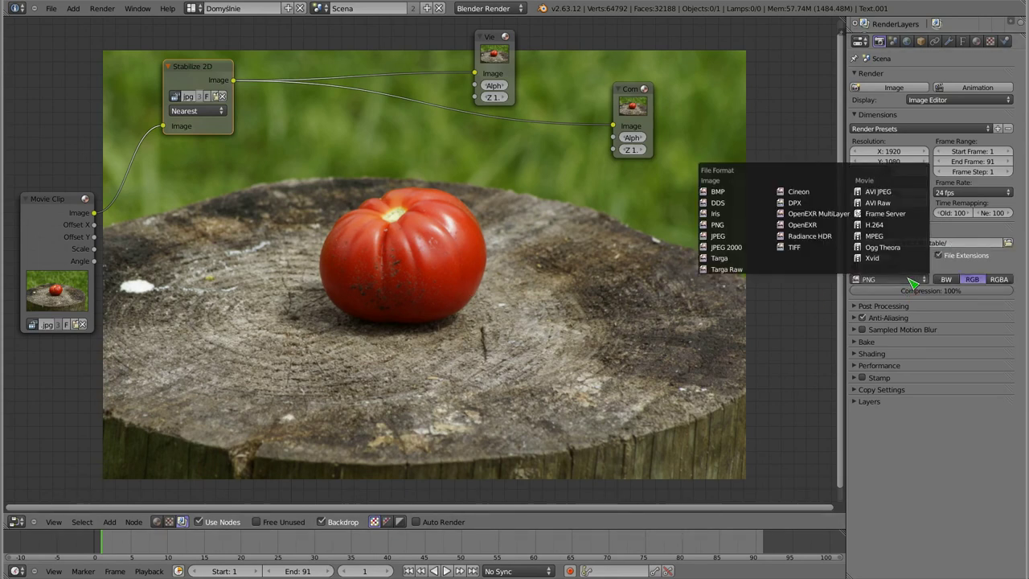
left_click(912, 231)
left_click(855, 295)
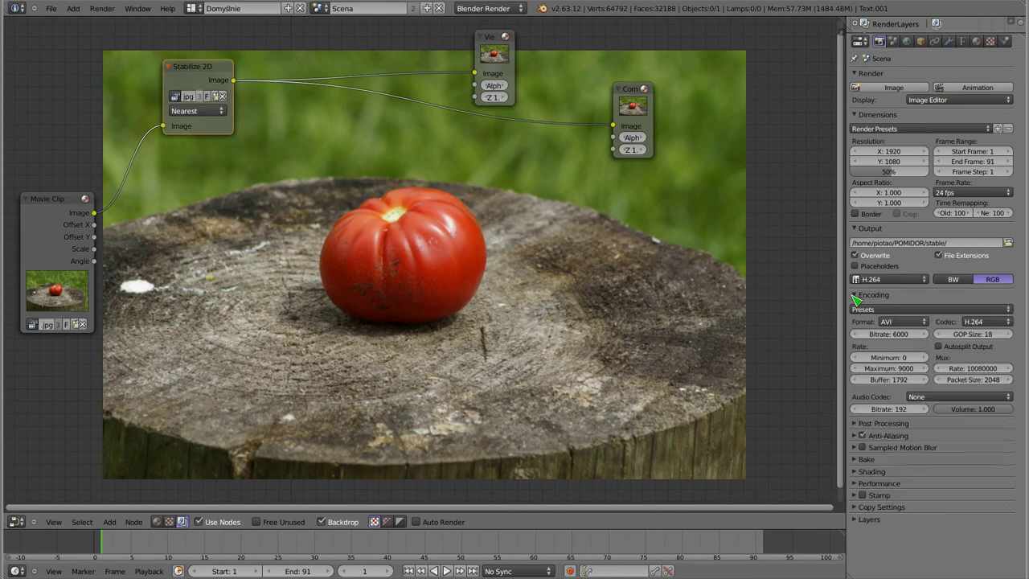
left_click(900, 322)
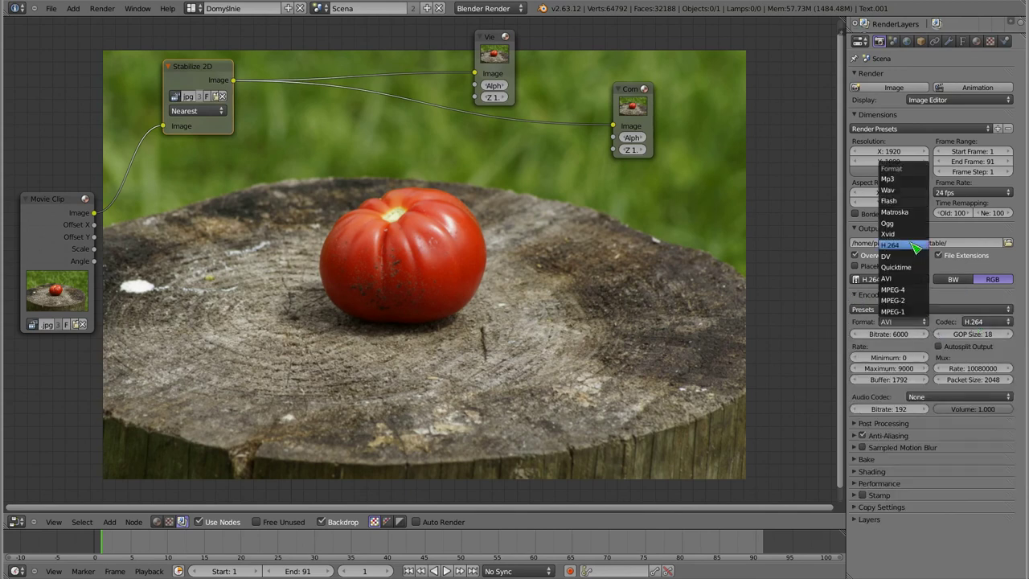
left_click(914, 218)
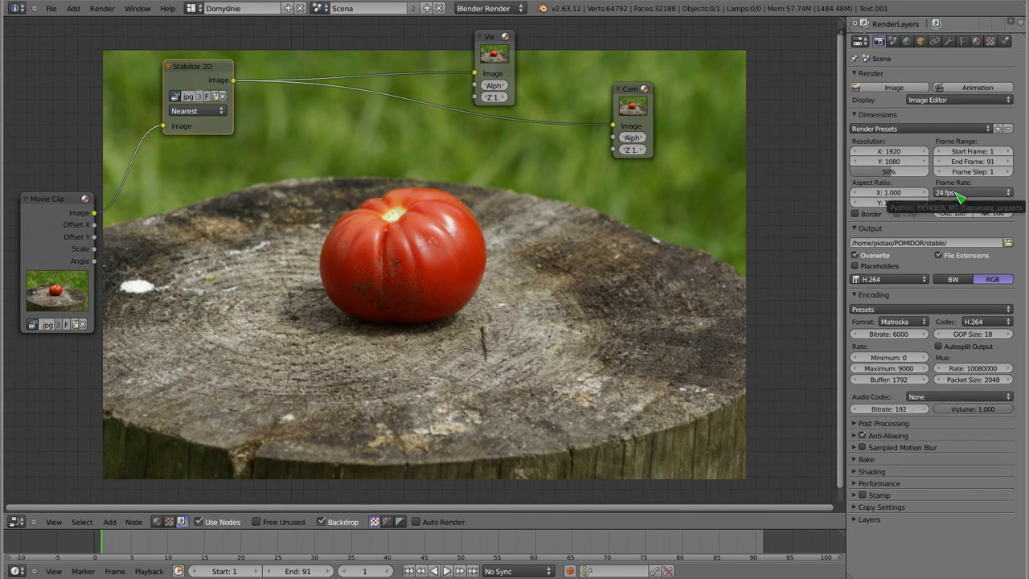
Switch the frame rate to Custom at 15 fps.
left_click(969, 194)
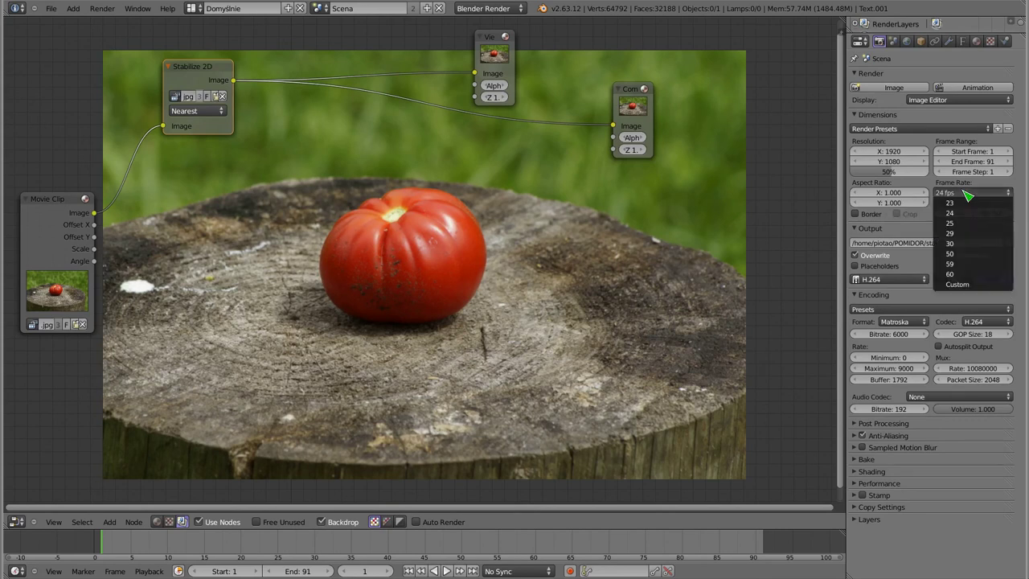
left_click(962, 285)
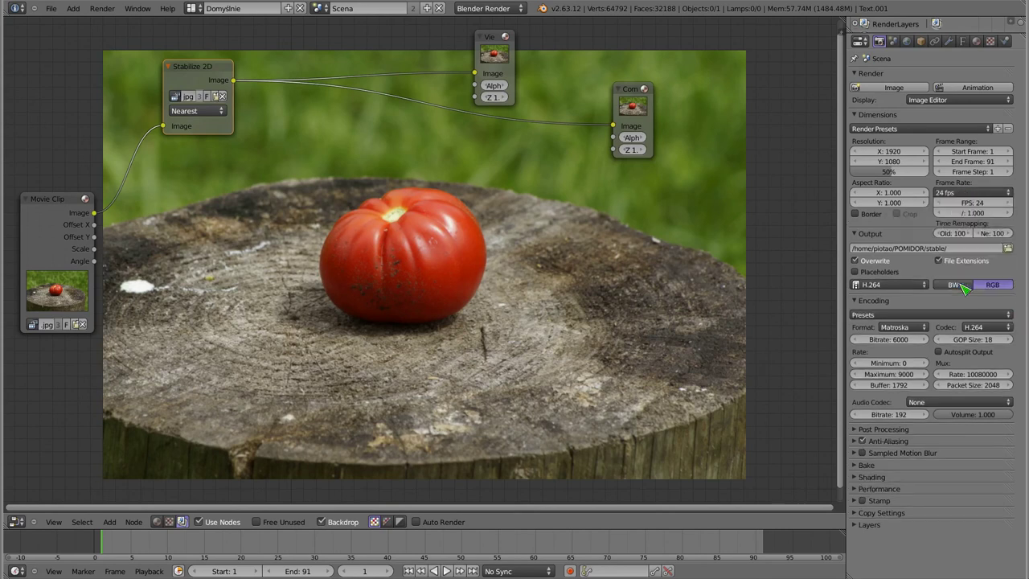
left_click(977, 203)
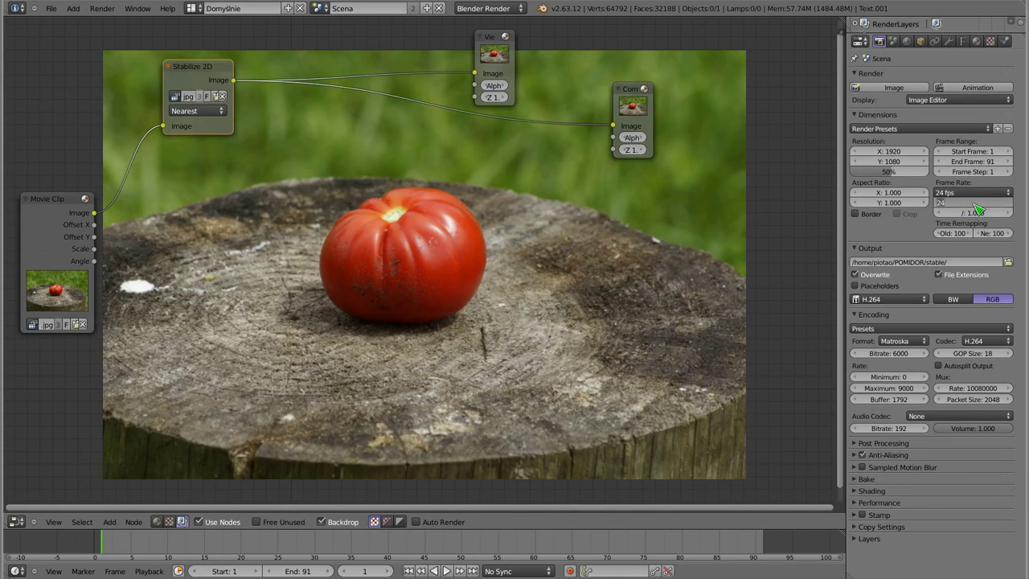
type("15")
key("Return")
Render the stabilized animation and confirm 0001-0091.mkv exists in POMIDOR/stable from the terminal.
left_click(979, 89)
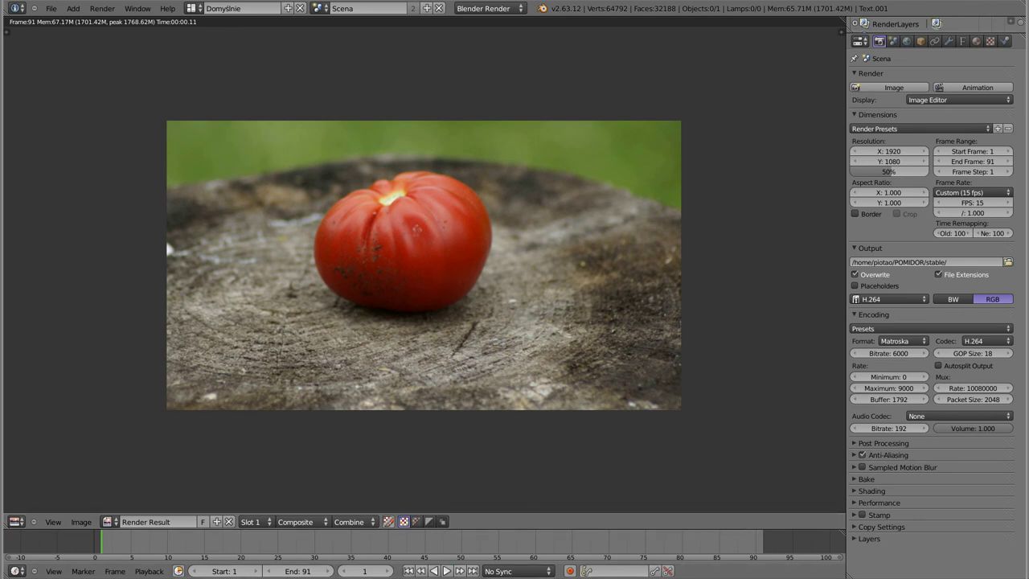
key("alt+Tab")
type("cd ..")
key("Return")
type("ls")
key("Return")
type("cd st")
key("Tab")
key("Return")
type("l")
key("Return")
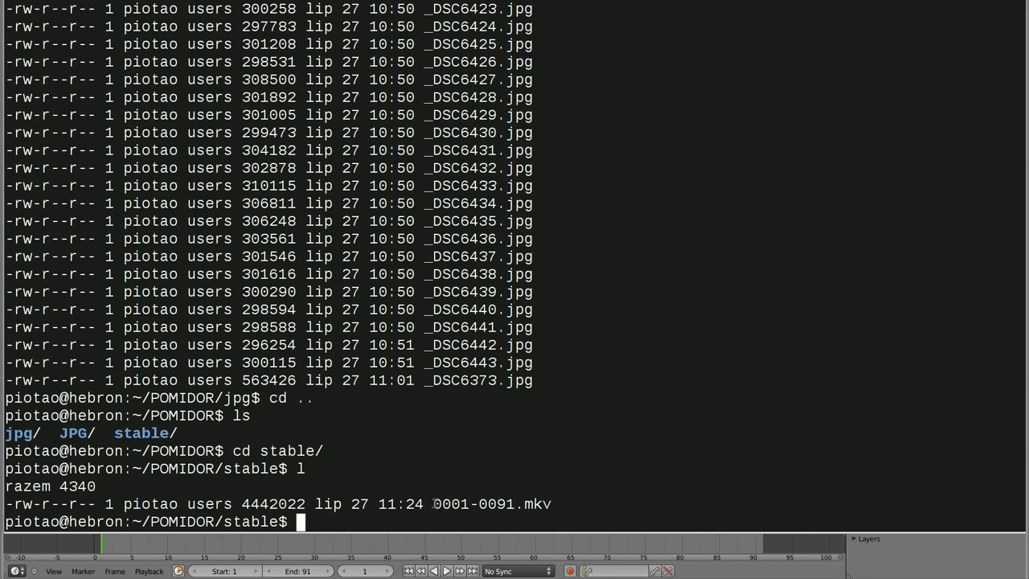
Play 0001-0091.mkv once in MPlayer and center the video window.
left_click_drag(434, 504, 550, 504)
key("ctrl+c")
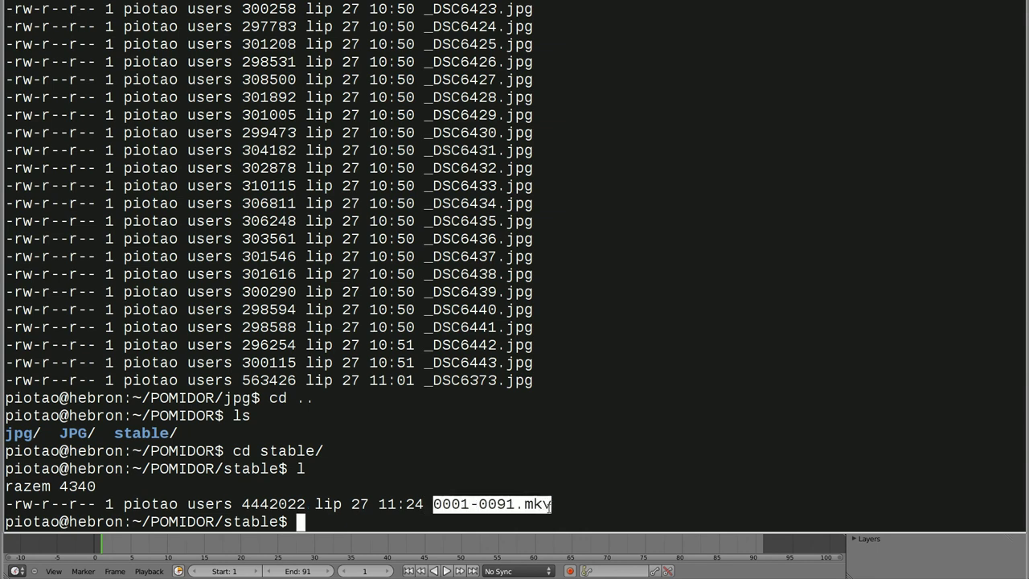
type("mplayer")
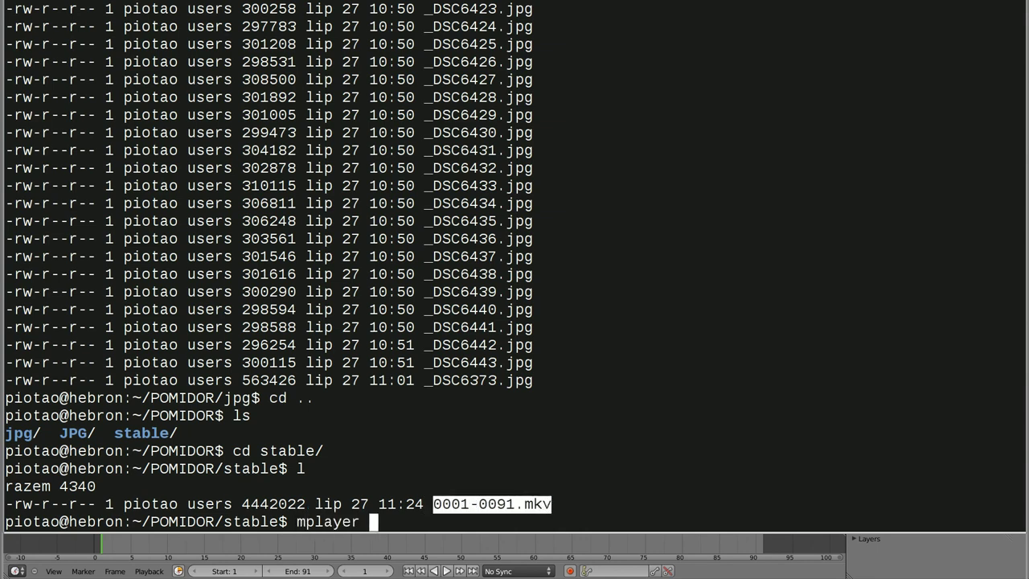
key("shift+Insert")
key("Return")
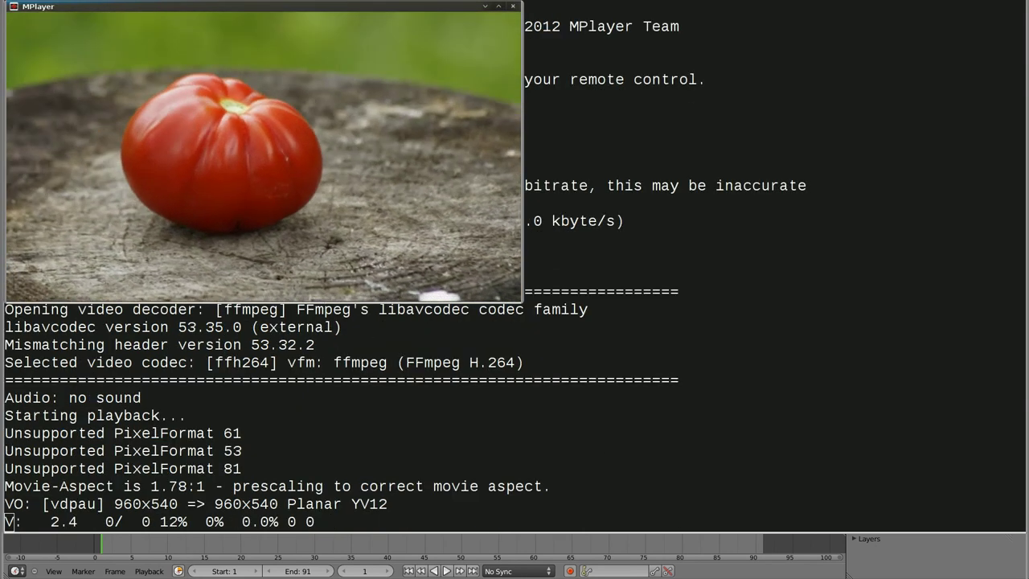
left_click_drag(241, 5, 416, 111)
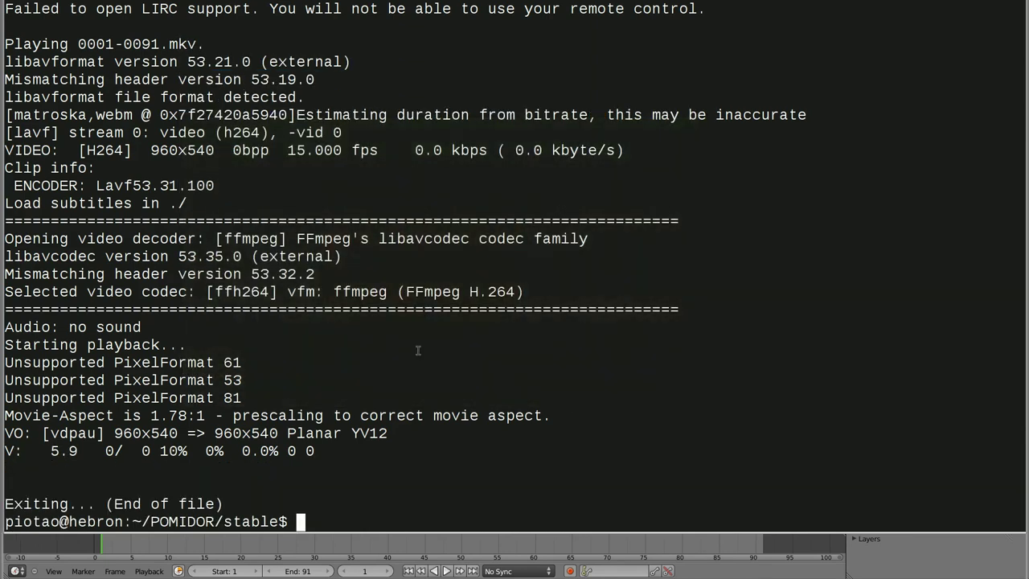
Replay 0001-0091.mkv with -loop 10, then quit MPlayer and clear the prompt.
key("Up")
type("-loop 10")
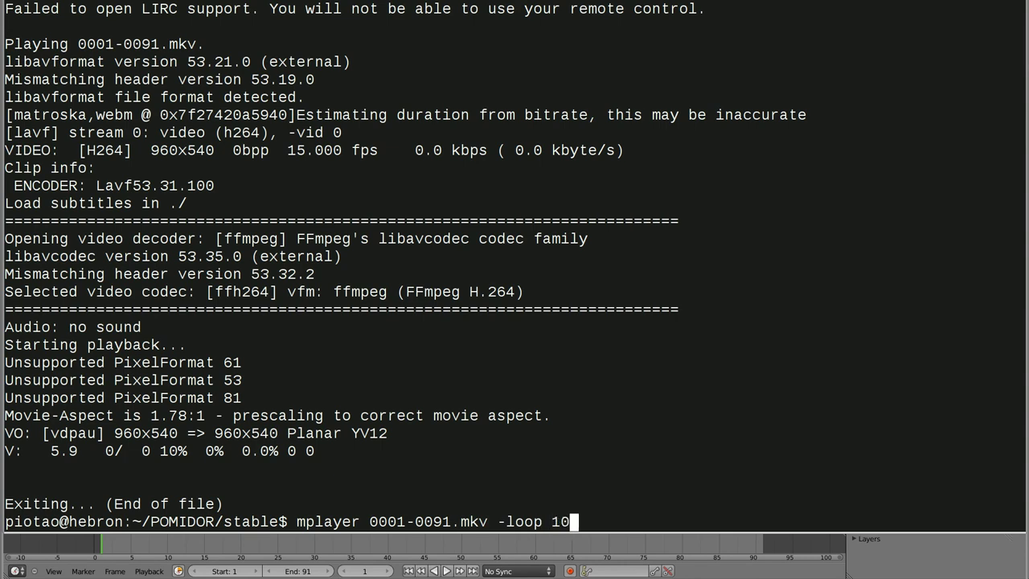
key("Return")
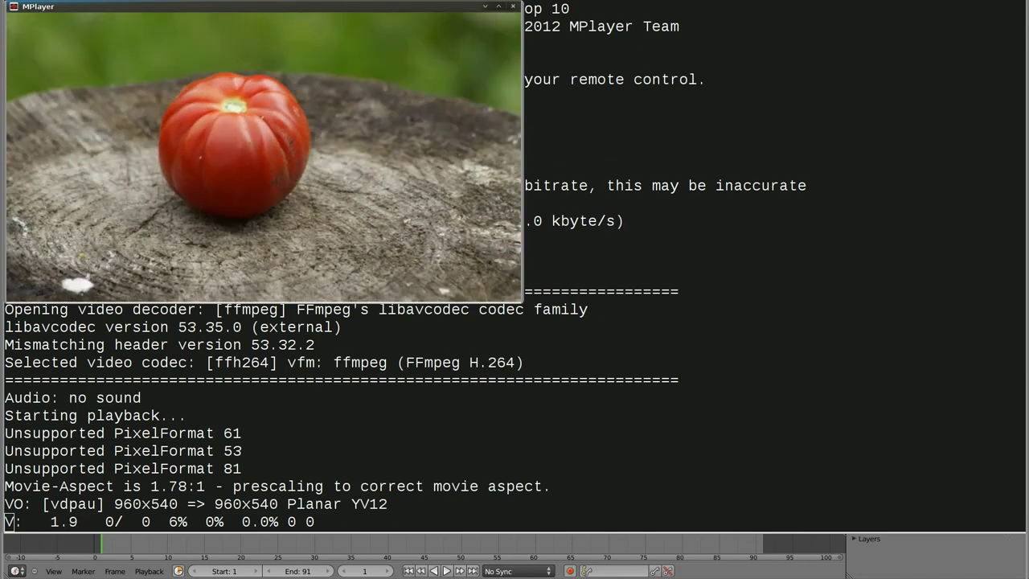
type("q")
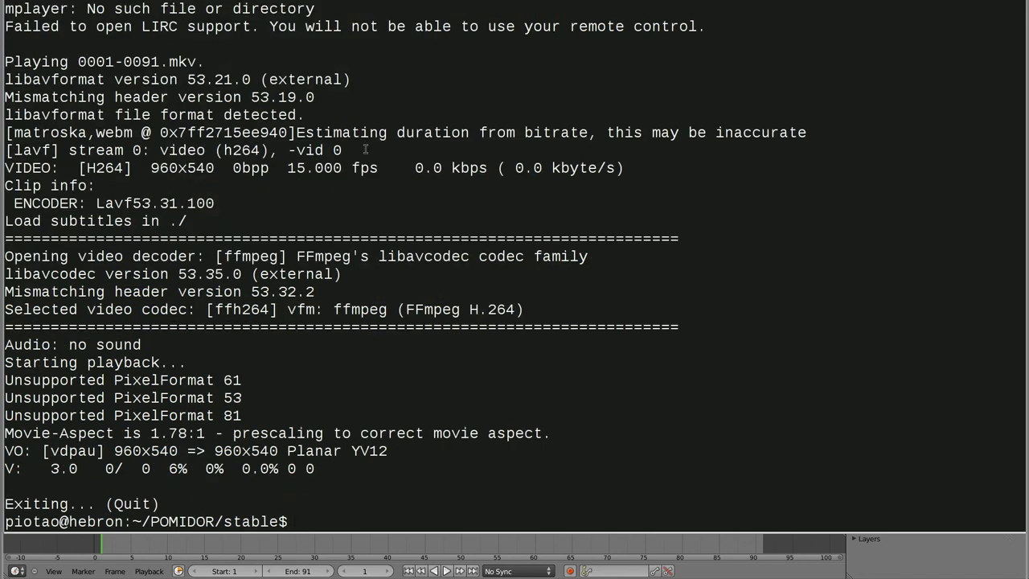
type("ls")
key("BackSpace")
key("BackSpace")
type("cd ..")
key("BackSpace")
key("BackSpace")
key("BackSpace")
key("BackSpace")
Feed the Composite and Viewer directly from the Movie Clip, bypassing Stabilize 2D, and preview playback.
key("F12")
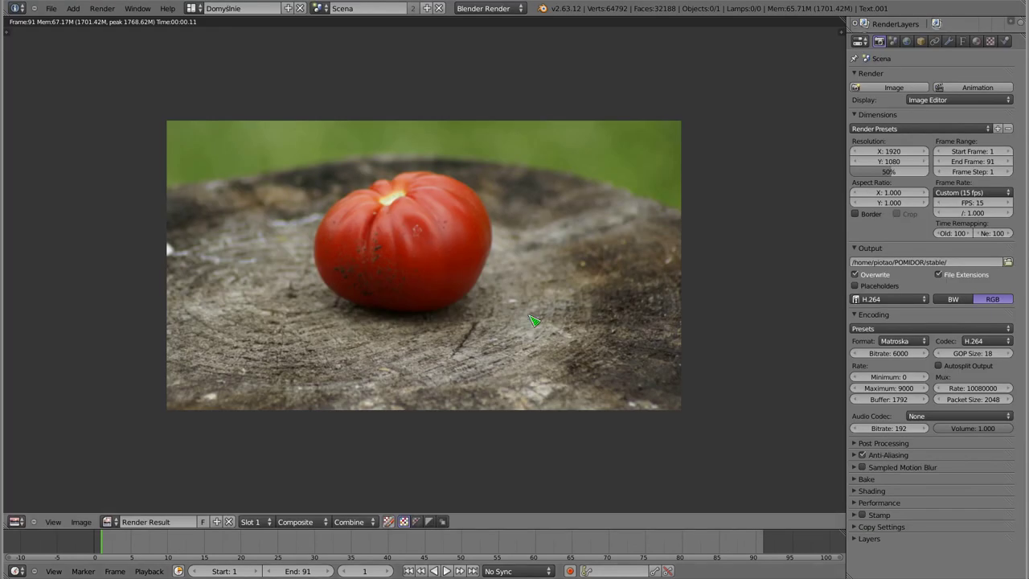
key("Escape")
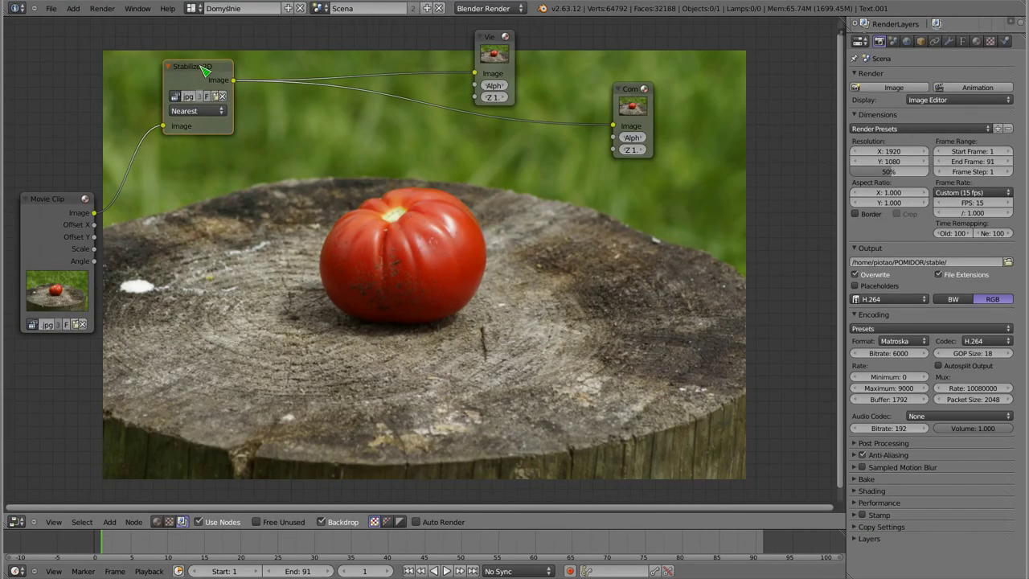
left_click_drag(206, 74, 241, 76)
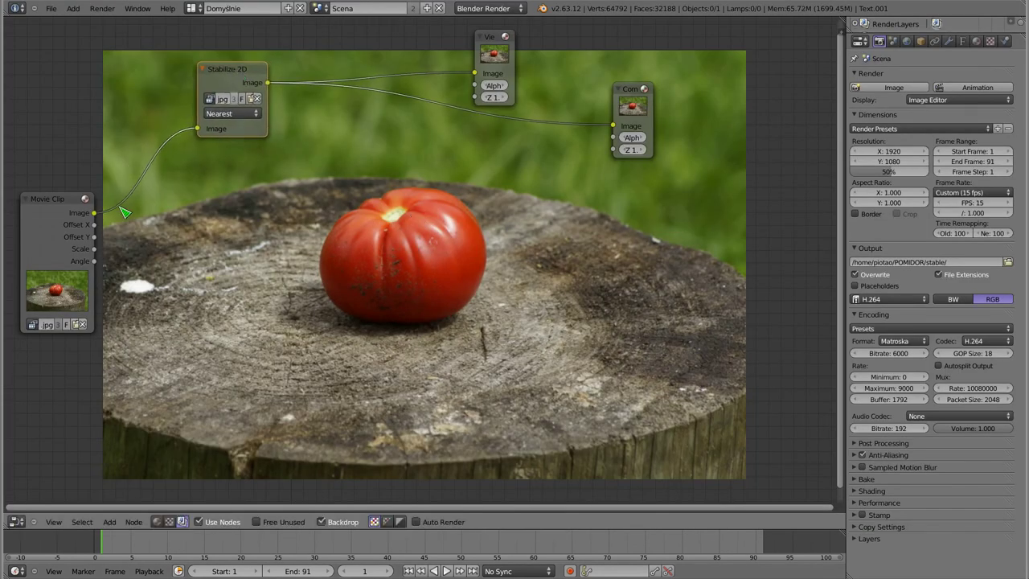
left_click_drag(94, 213, 612, 125)
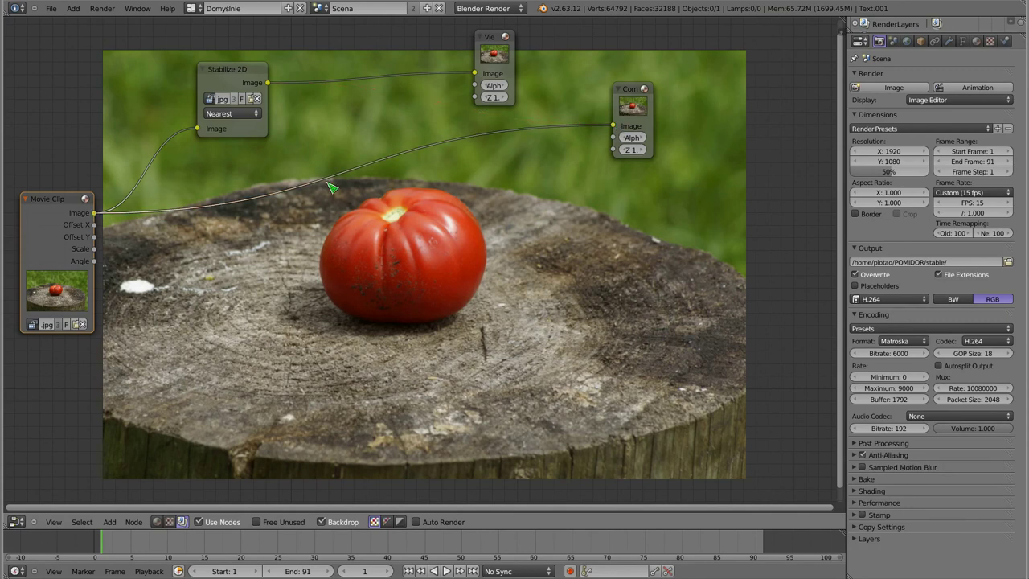
left_click(52, 203, "ctrl+shift")
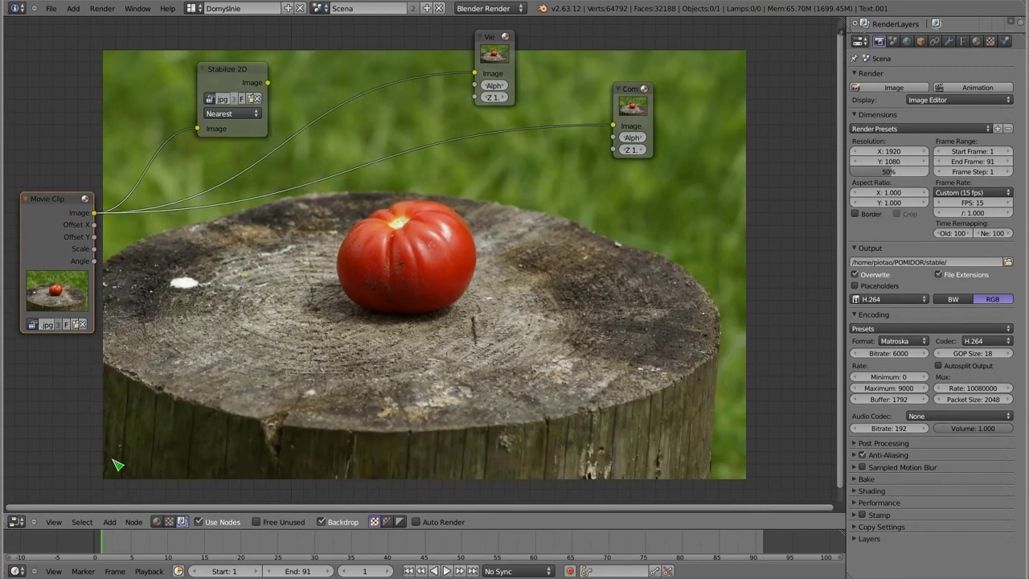
key("alt+a")
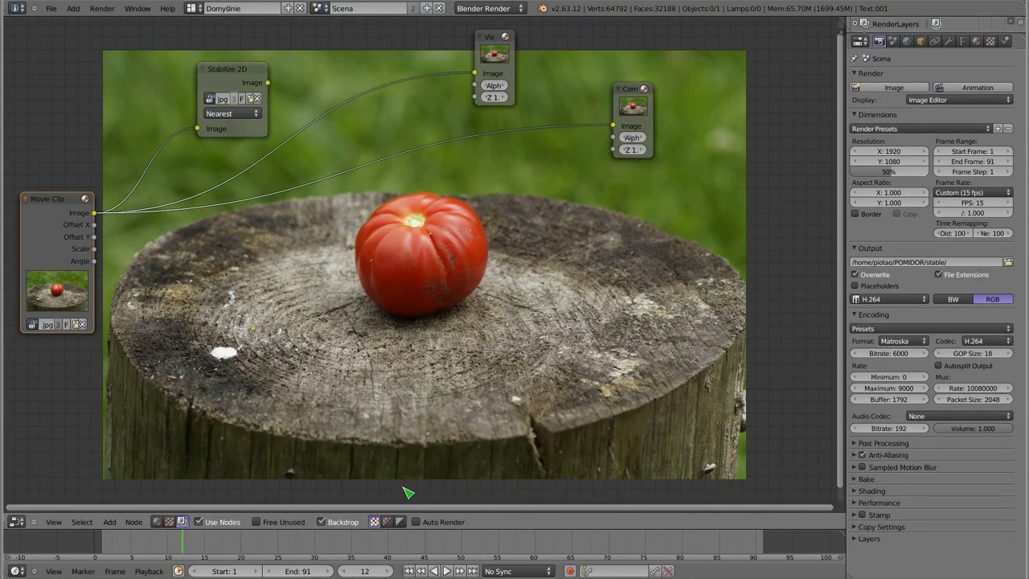
Set the output path to stable/non and render the unstabilized animation.
left_click(959, 262)
type("non")
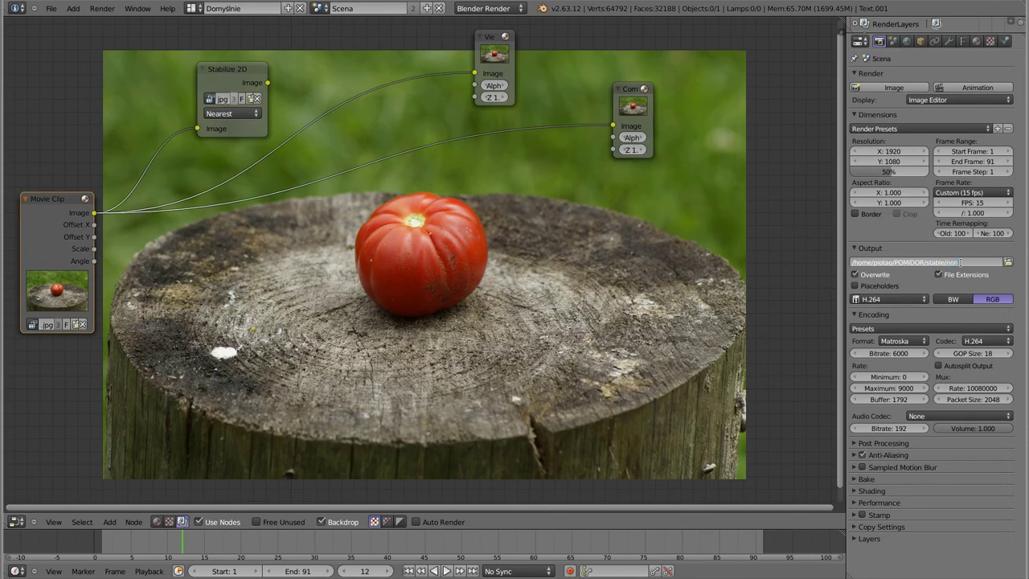
left_click(977, 89)
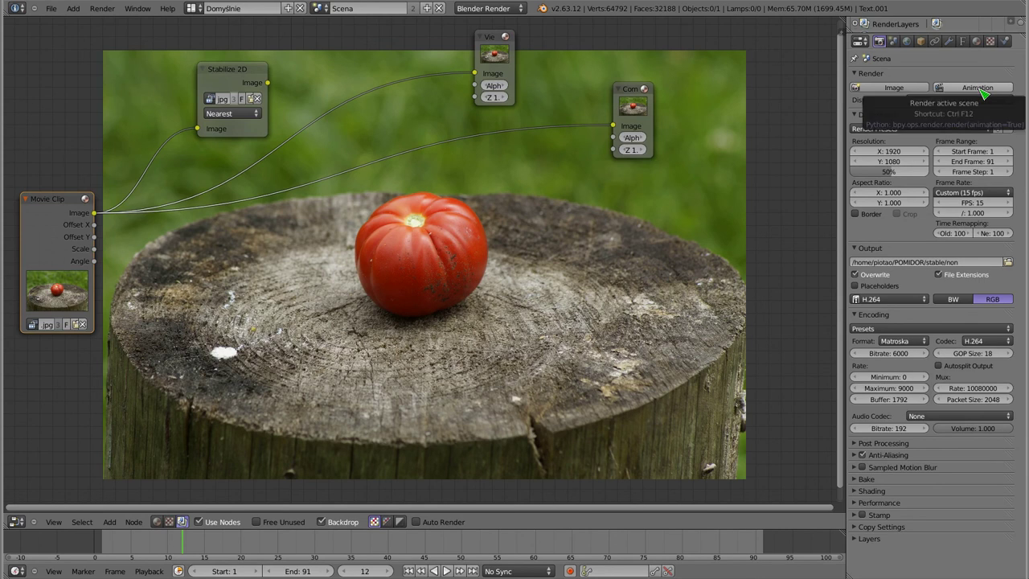
left_click(981, 90)
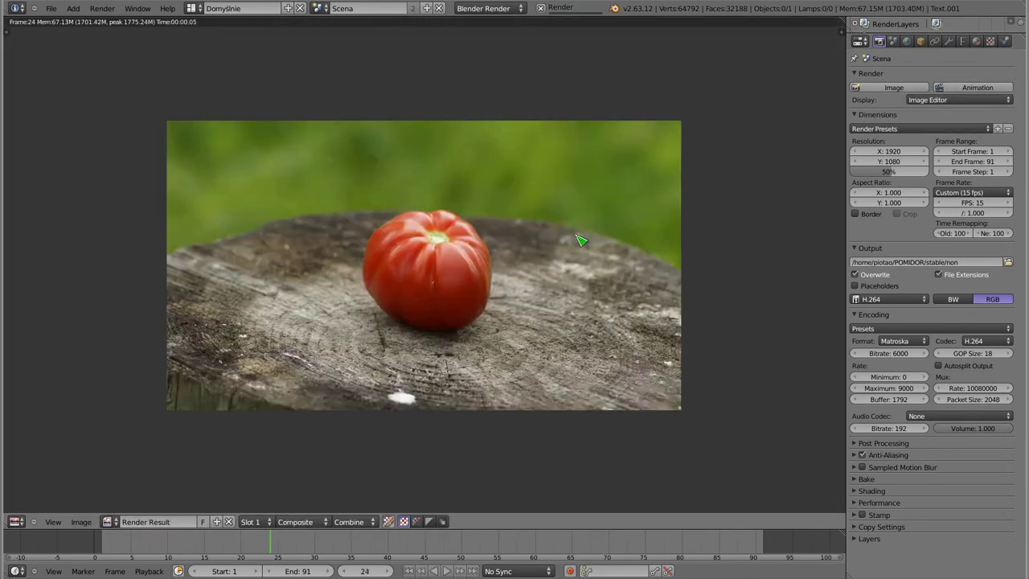